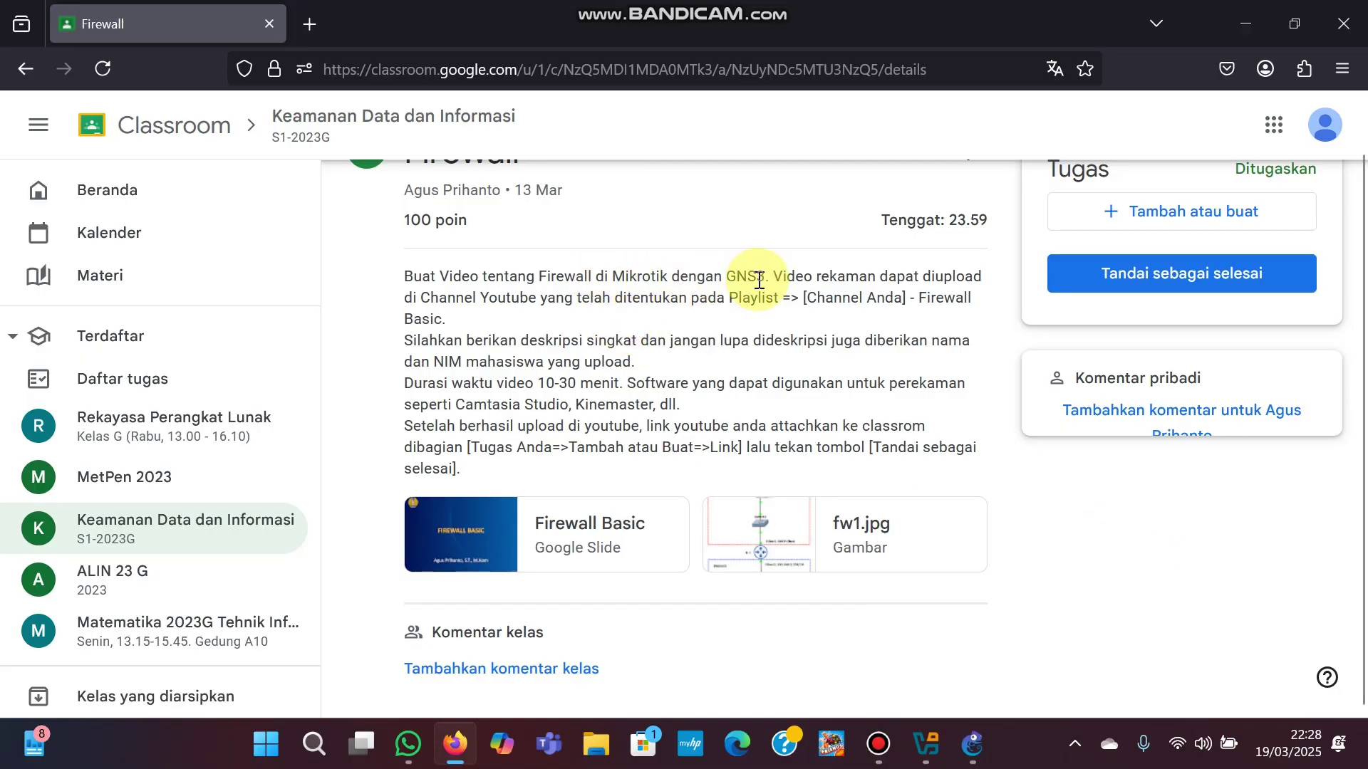
Examine the fw1.jpg topology diagram attached to the Firewall assignment and switch to the empty GNS3 project
left_click(827, 531)
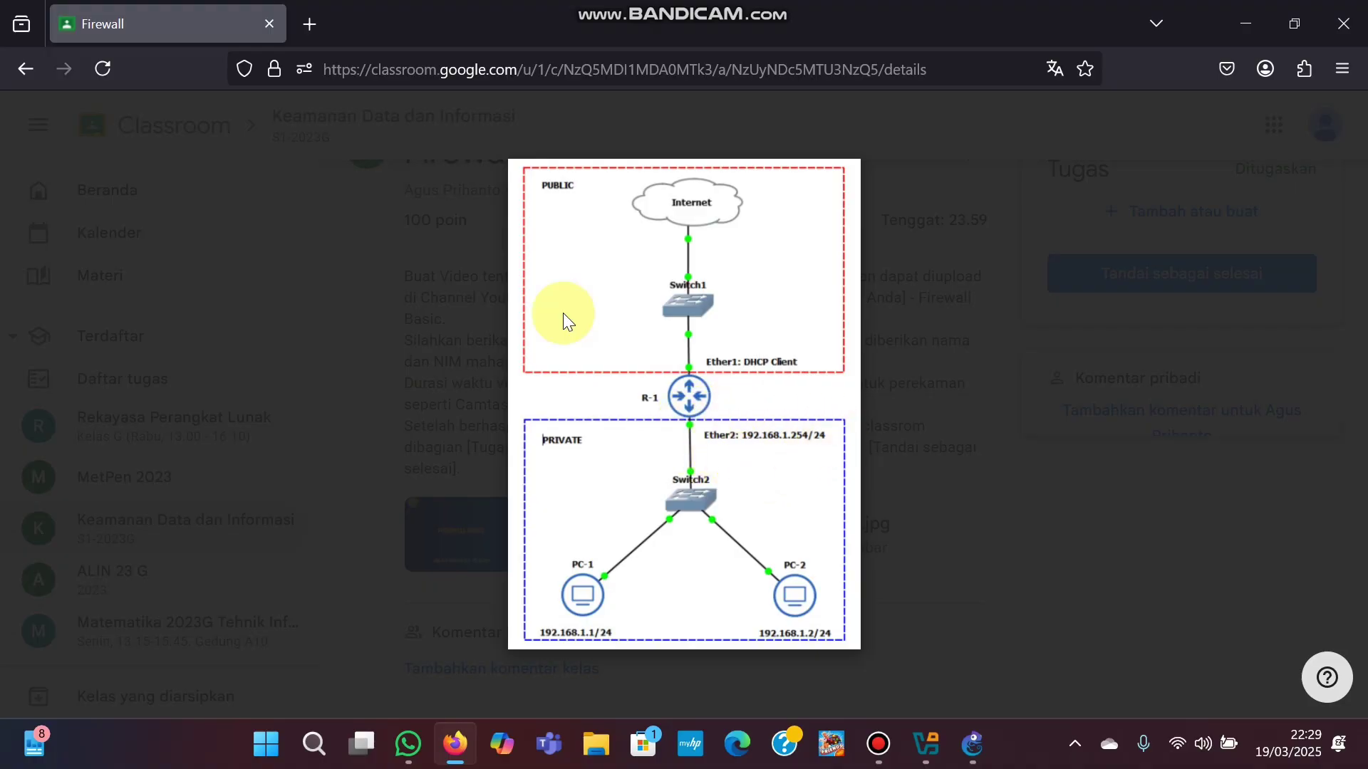
left_click(27, 128)
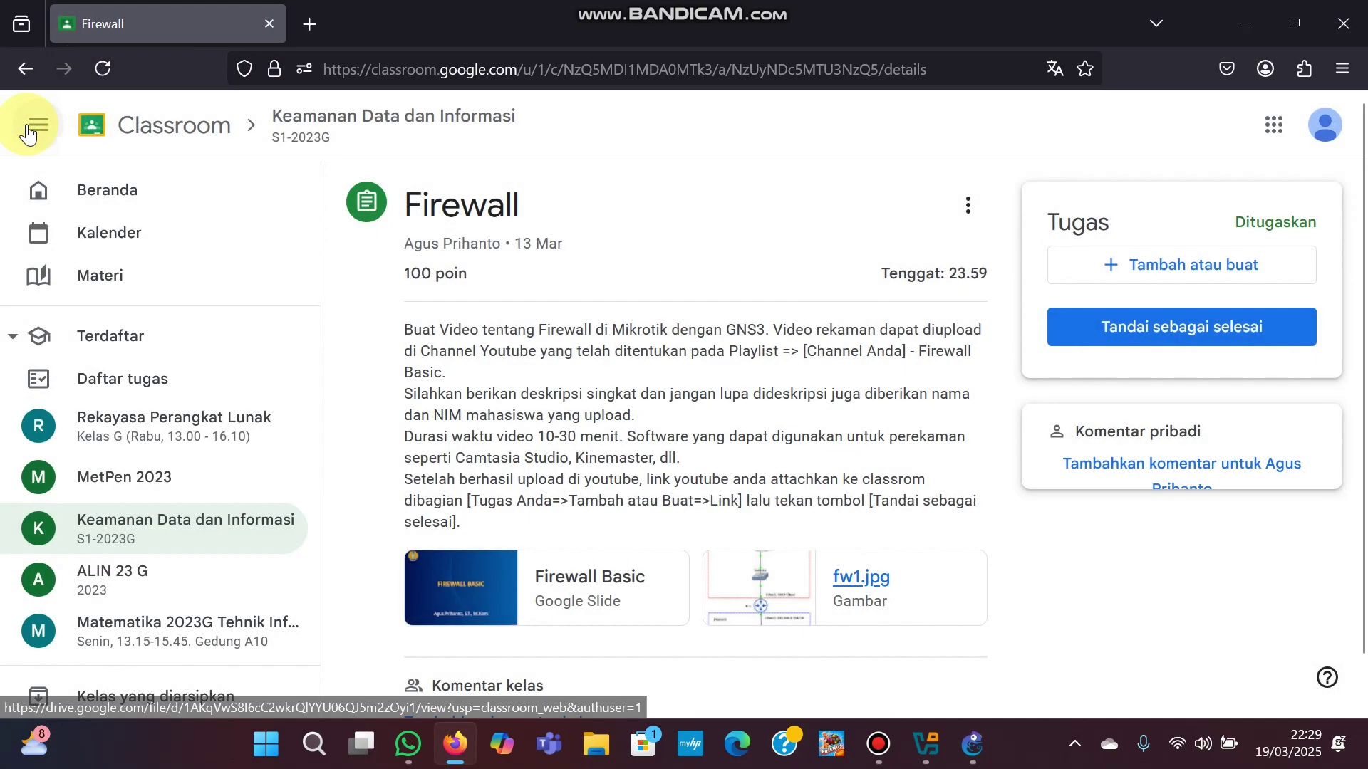
left_click(958, 739)
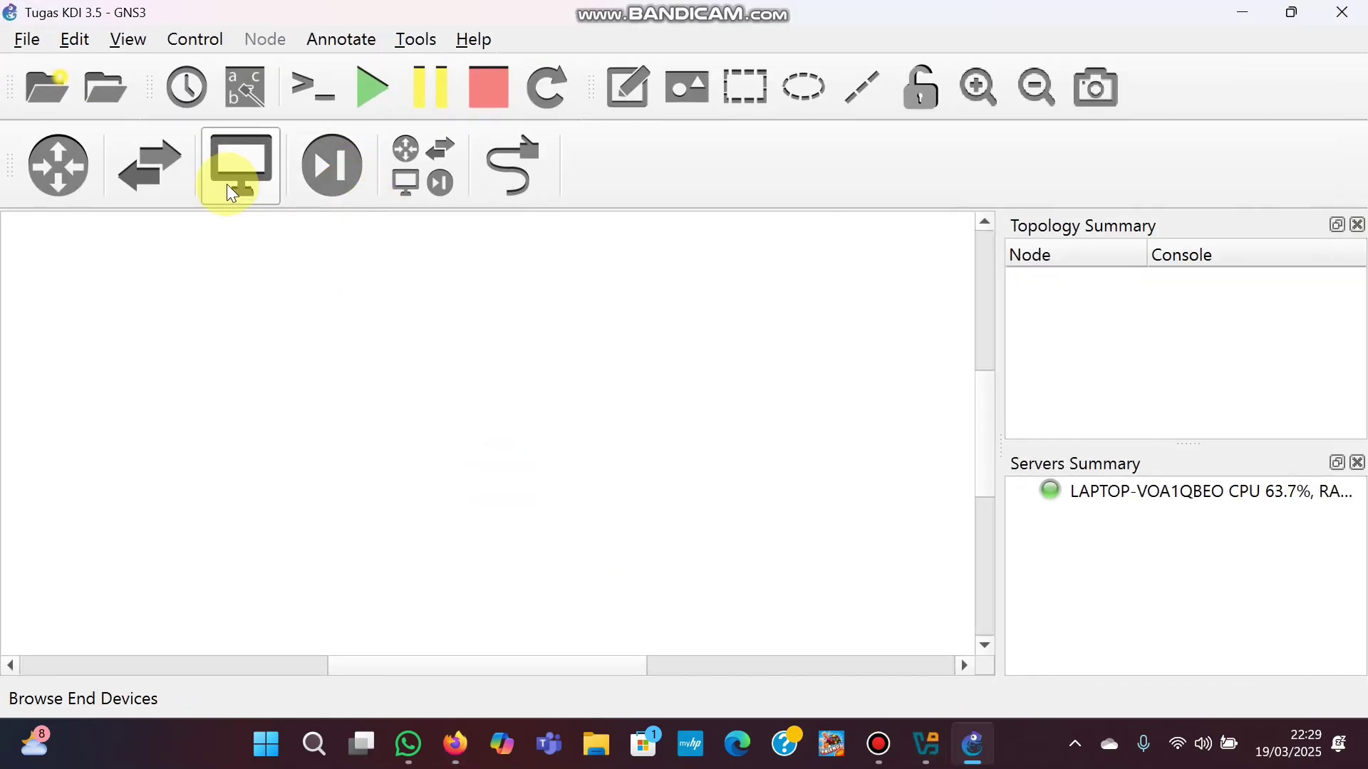
Add a Cloud, two PCs and a RouterOS router to the workspace
left_click(242, 174)
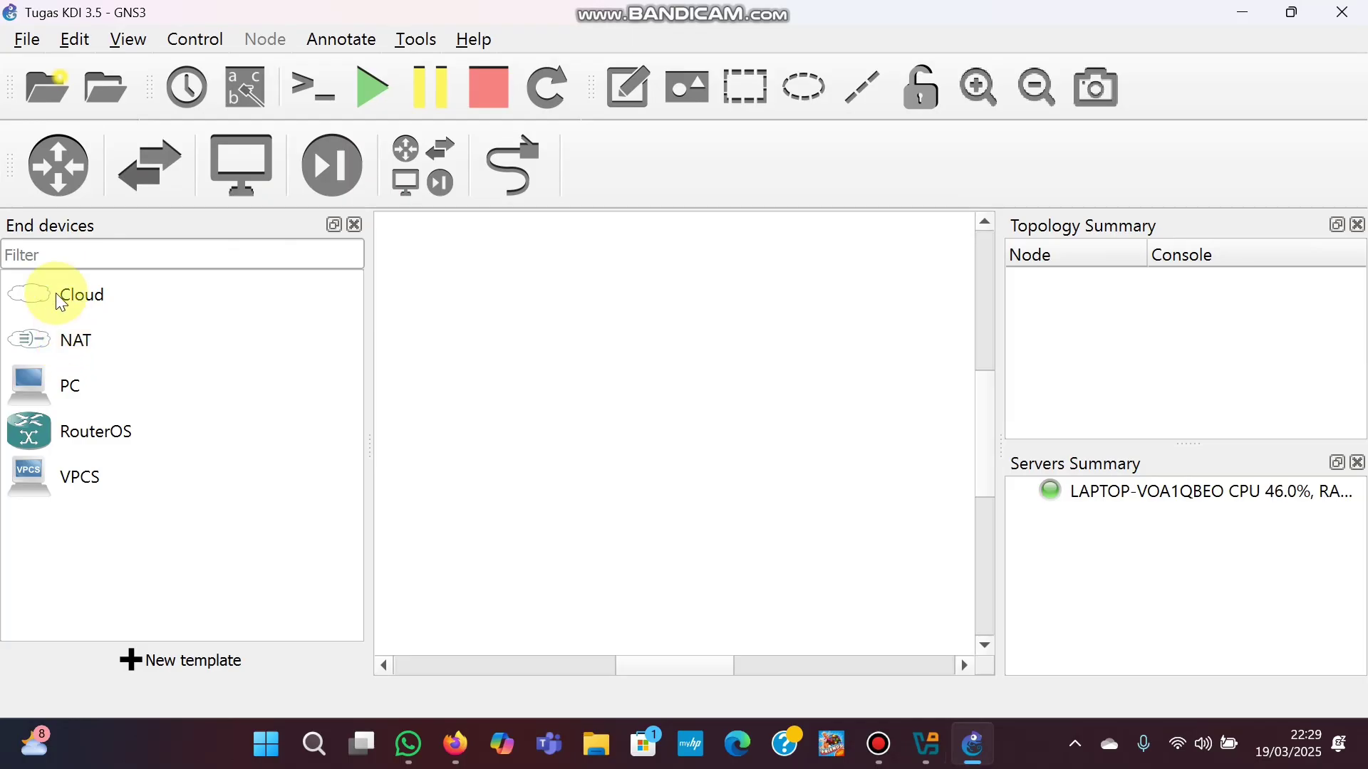
left_click_drag(55, 293, 574, 526)
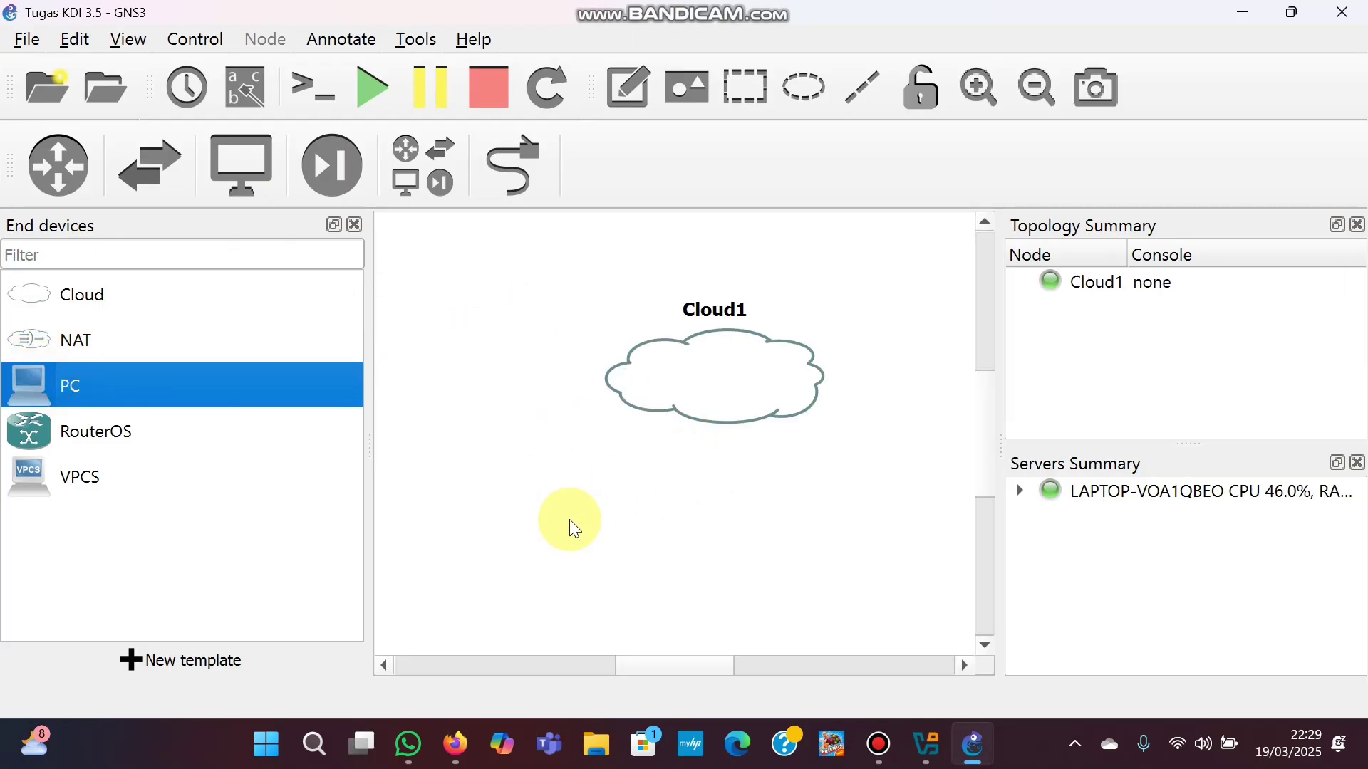
left_click_drag(64, 373, 766, 518)
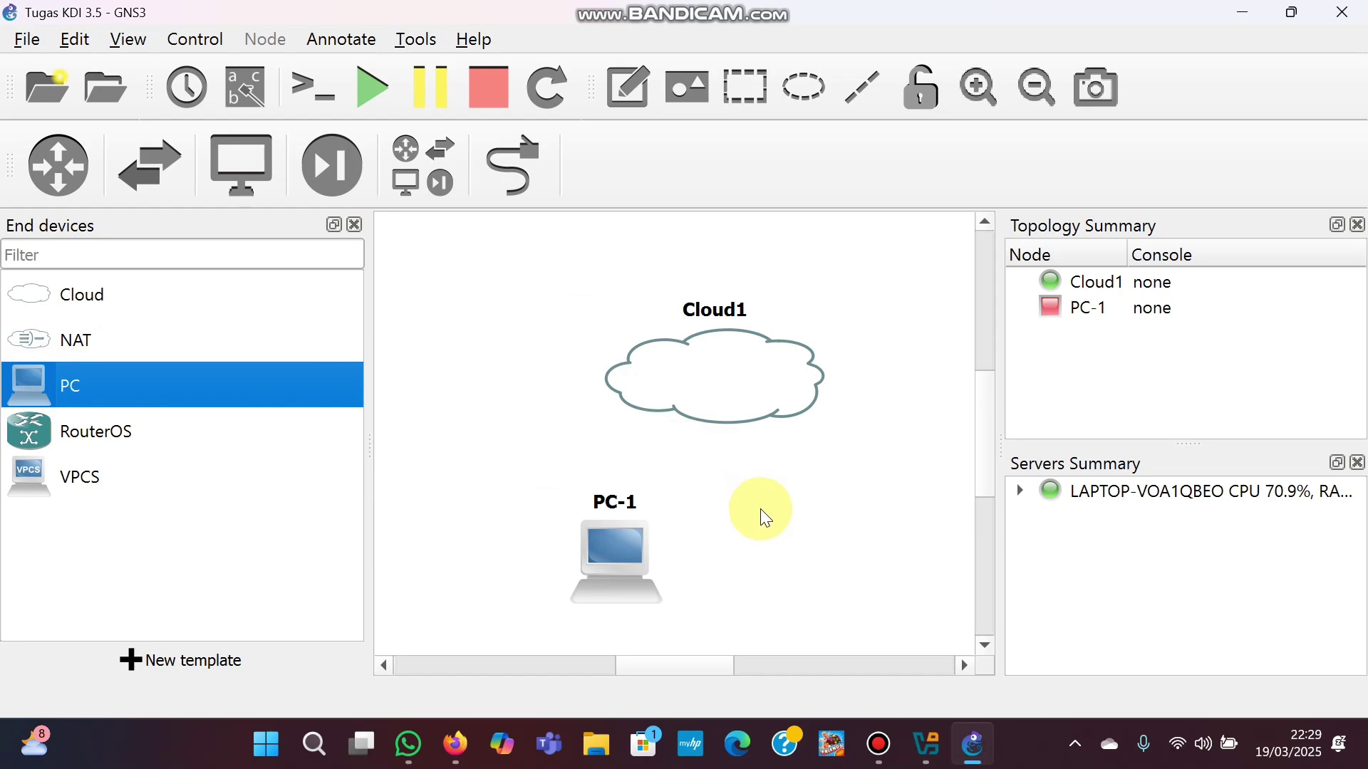
left_click_drag(76, 437, 723, 467)
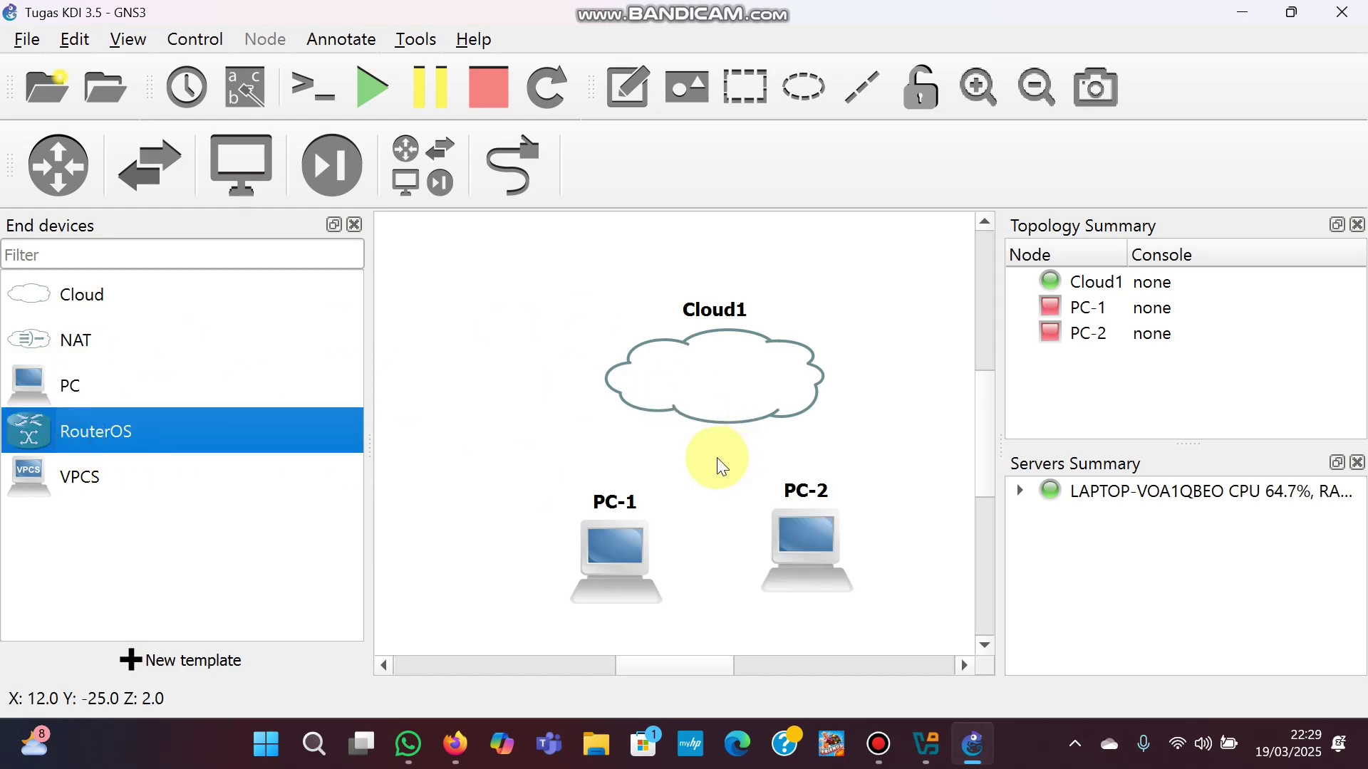
Add two Ethernet switches to the workspace and close the device list
left_click(145, 167)
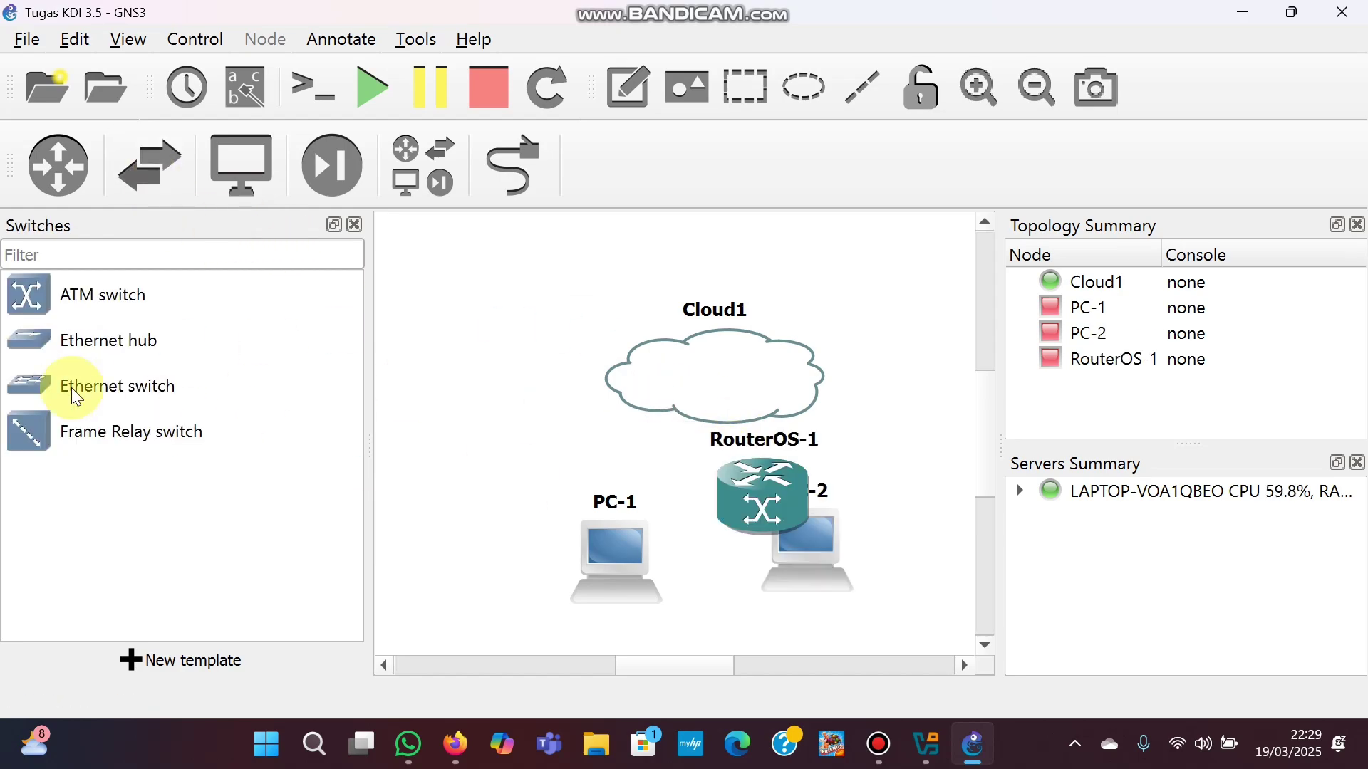
left_click_drag(79, 384, 556, 375)
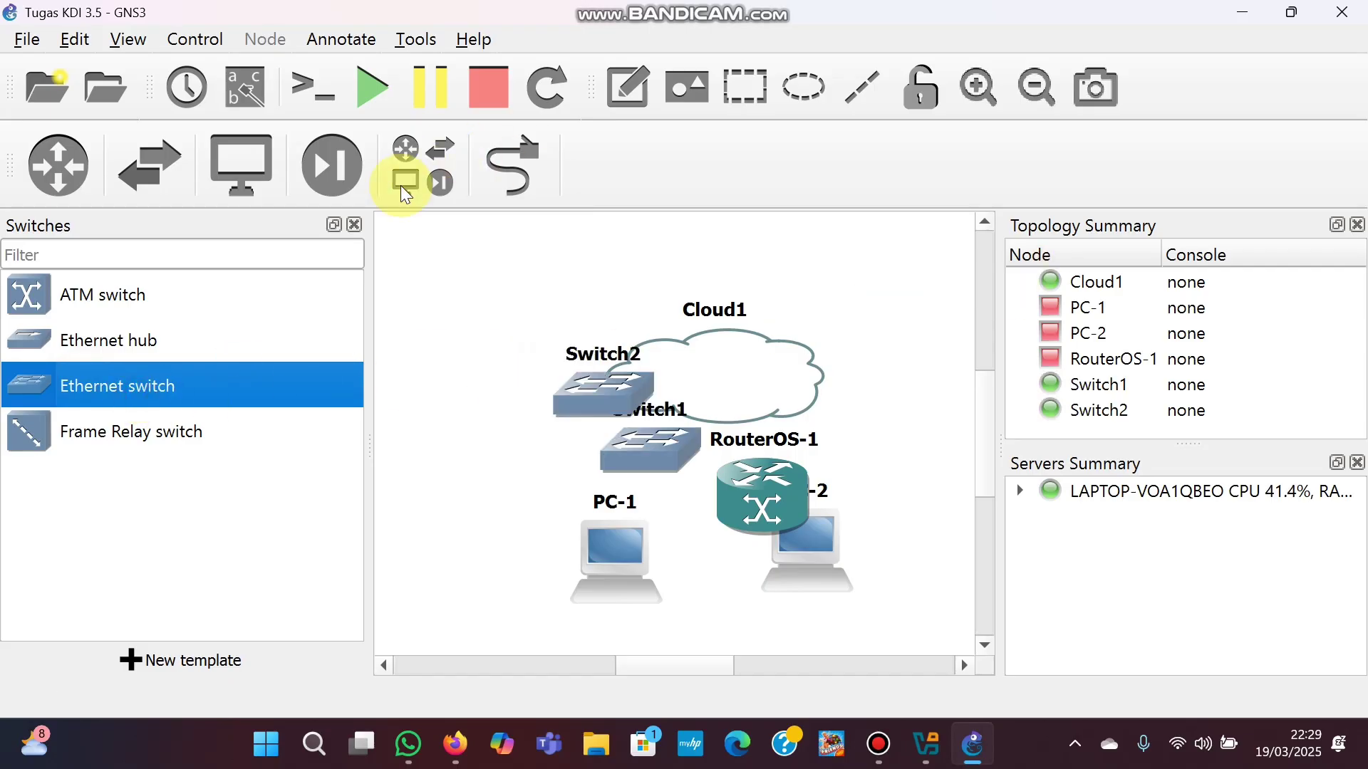
left_click(354, 225)
Arrange Cloud1, Switch1, RouterOS-1 and Switch2 in a row from left to right, with PC-1 above and PC-2 below at the right end
scroll(734, 413, "down", 1)
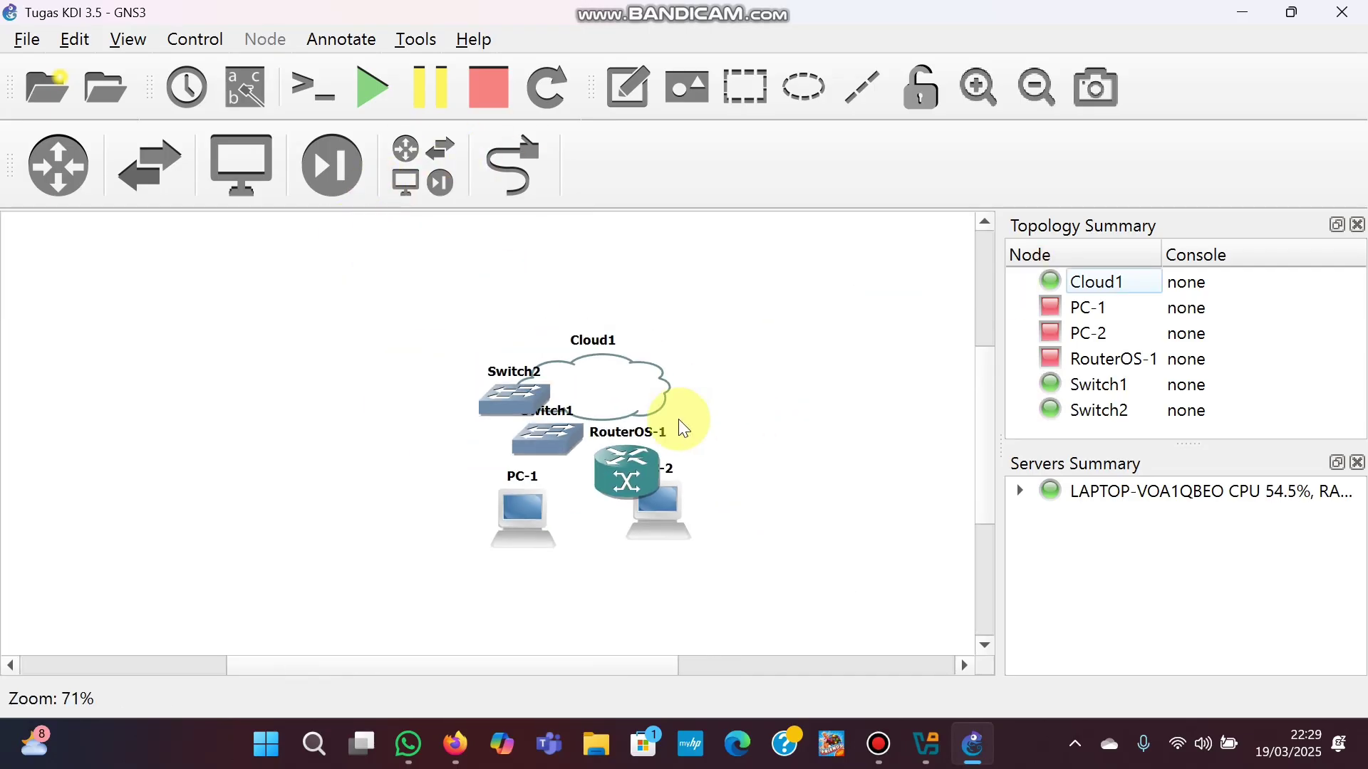
scroll(670, 420, "down", 2)
left_click_drag(631, 397, 356, 377)
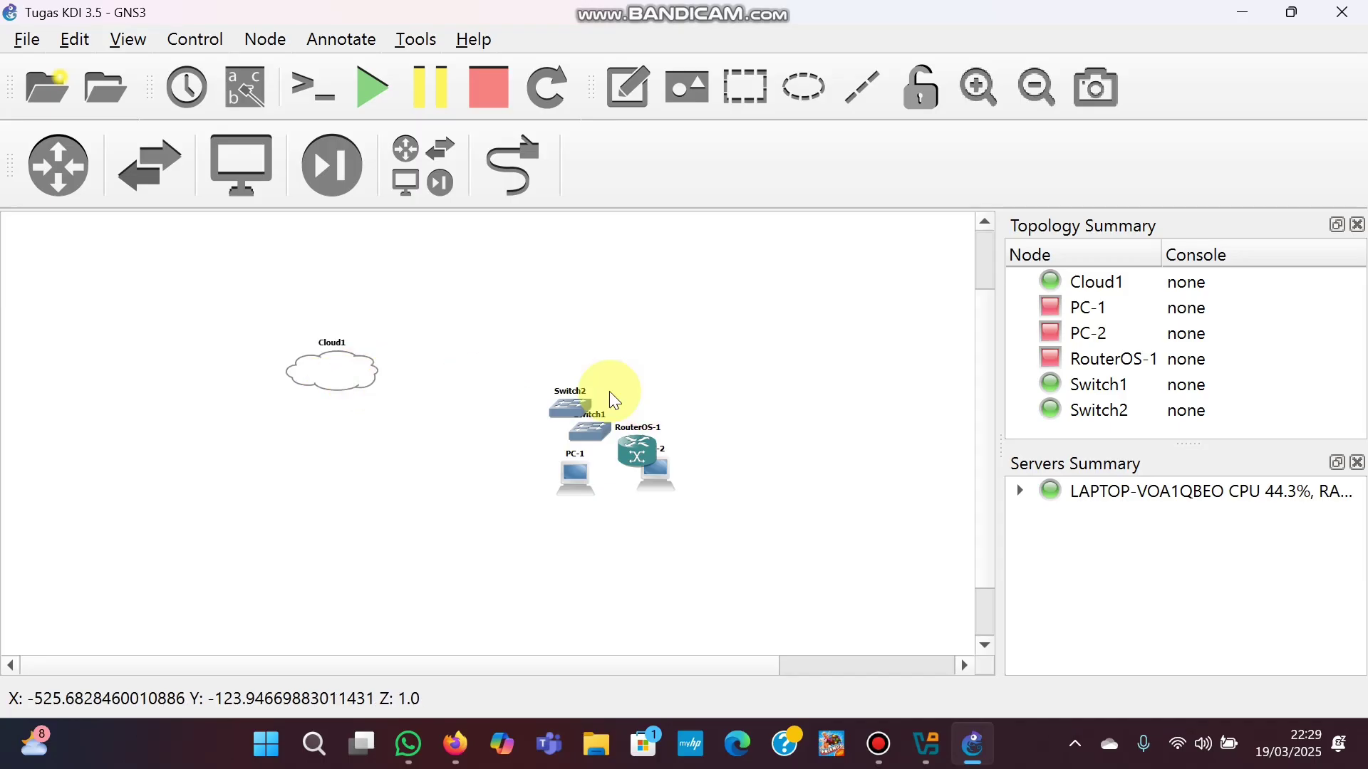
left_click_drag(636, 450, 604, 361)
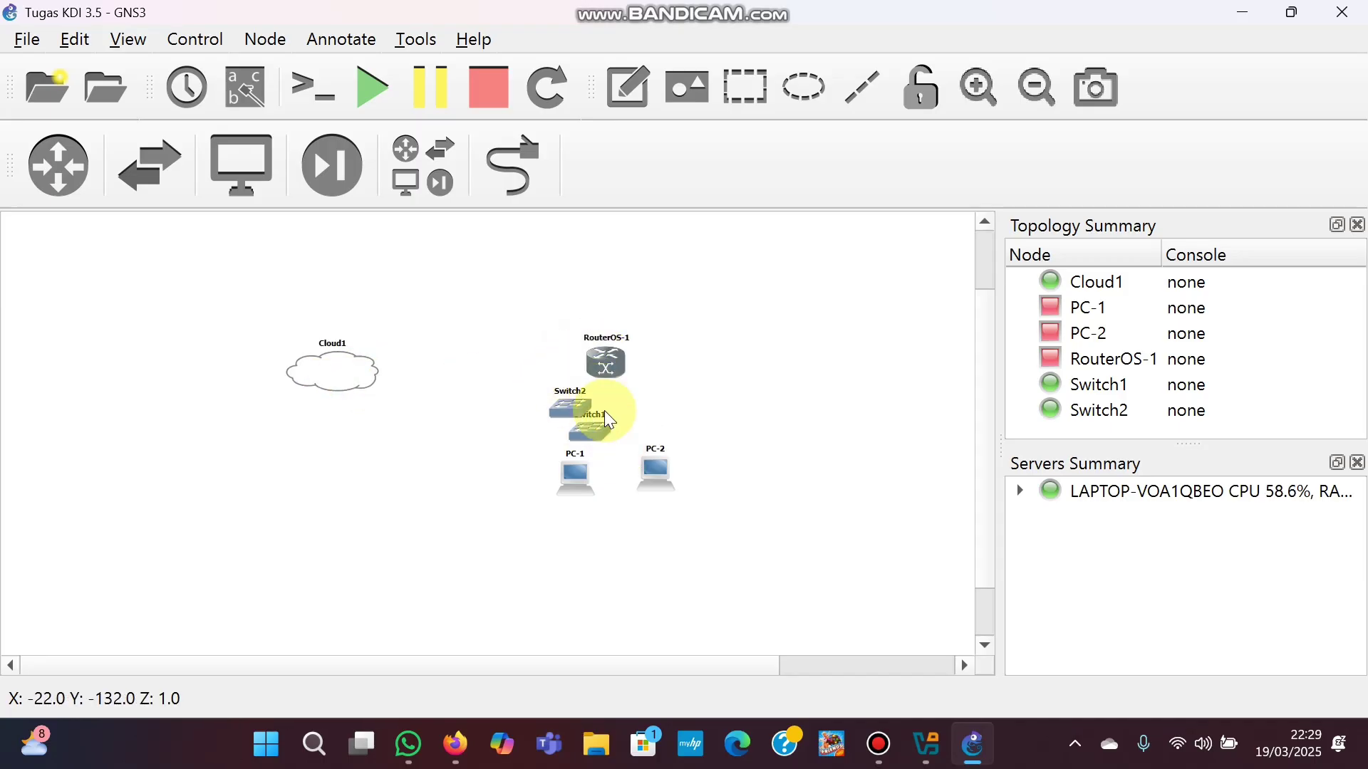
left_click_drag(609, 420, 430, 342)
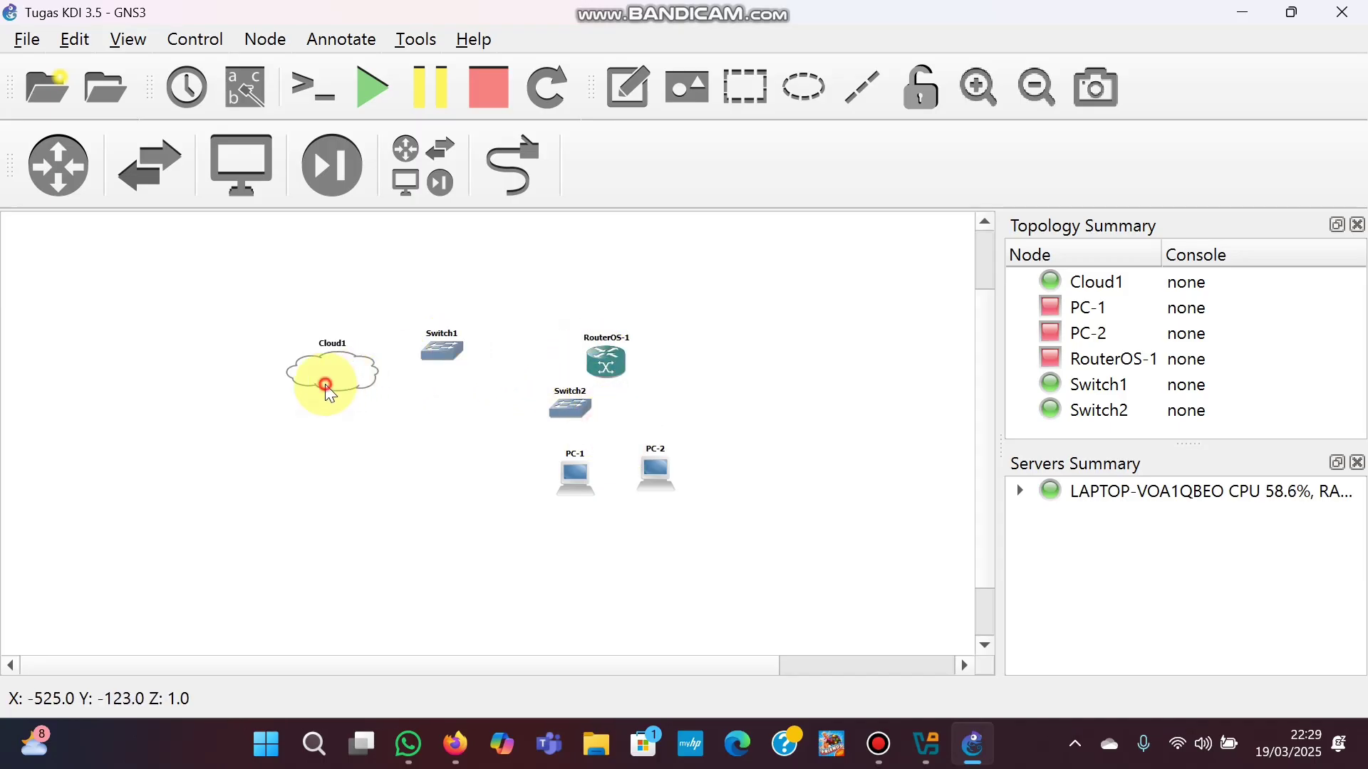
left_click_drag(328, 390, 195, 365)
left_click_drag(427, 356, 344, 364)
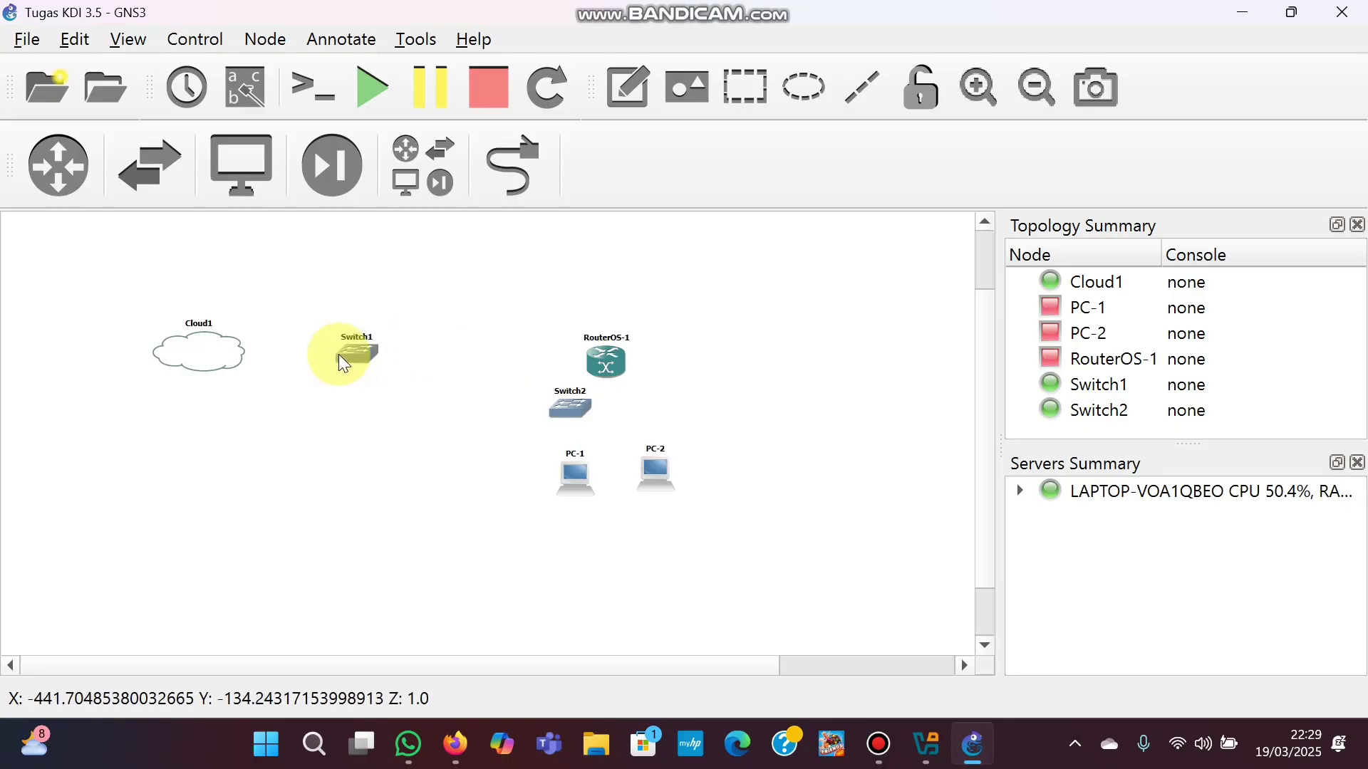
left_click_drag(589, 360, 519, 357)
left_click_drag(577, 414, 706, 356)
left_click_drag(569, 469, 837, 271)
left_click_drag(655, 467, 855, 427)
left_click(480, 220)
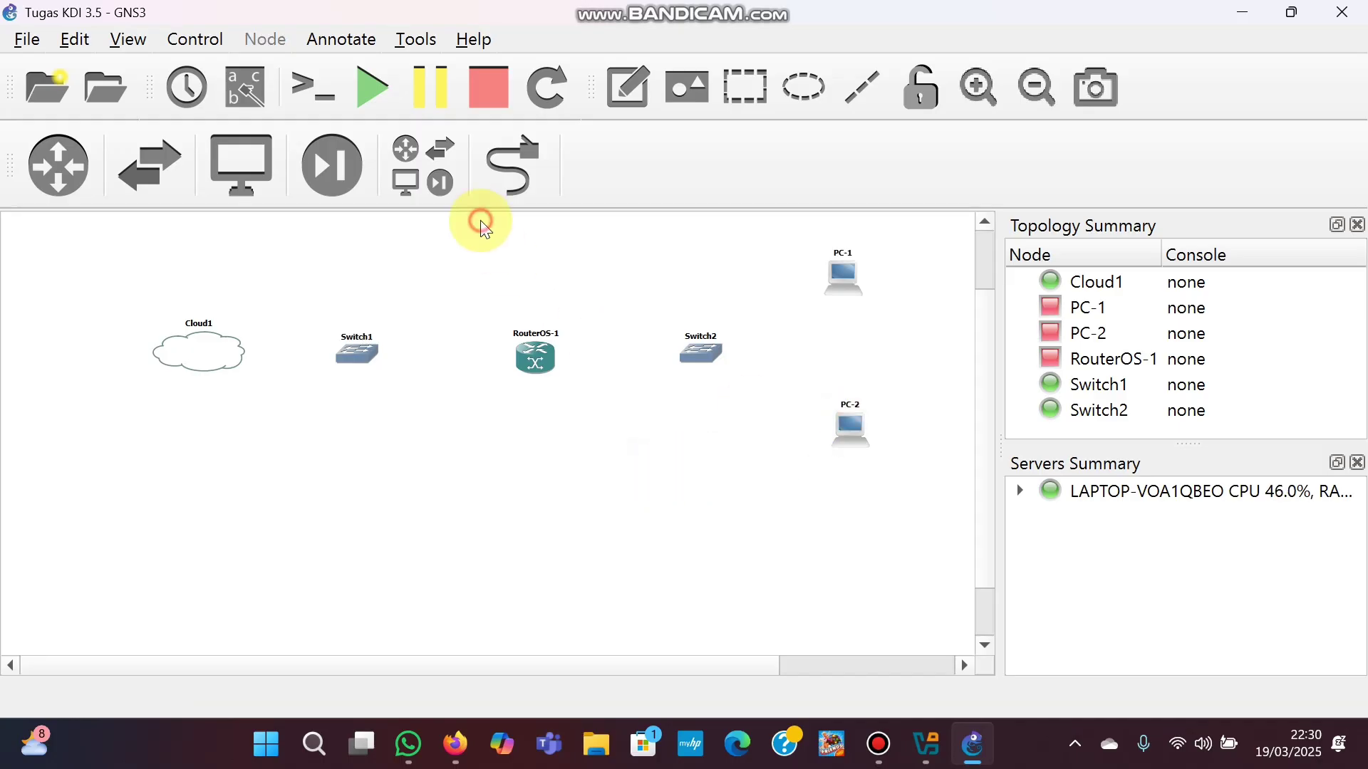
left_click(515, 192)
left_click(198, 341)
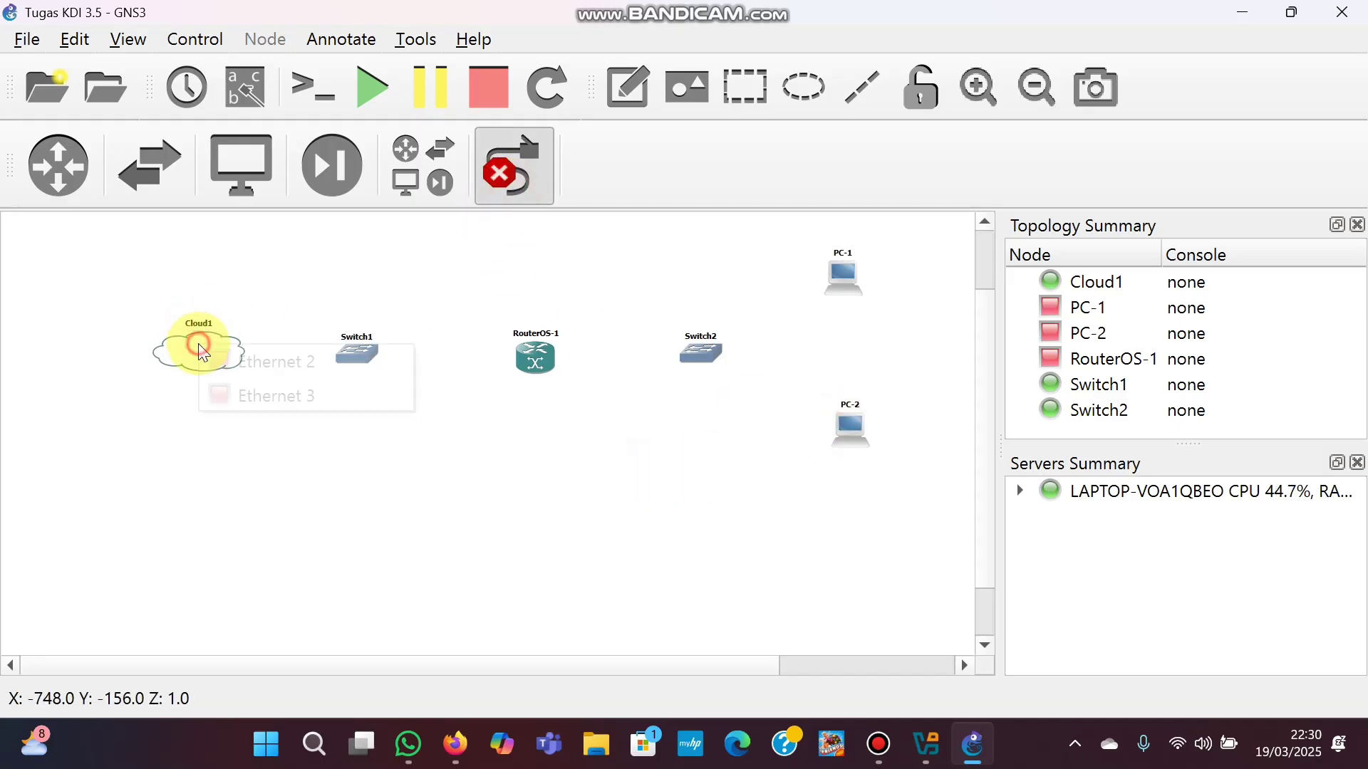
left_click(200, 322)
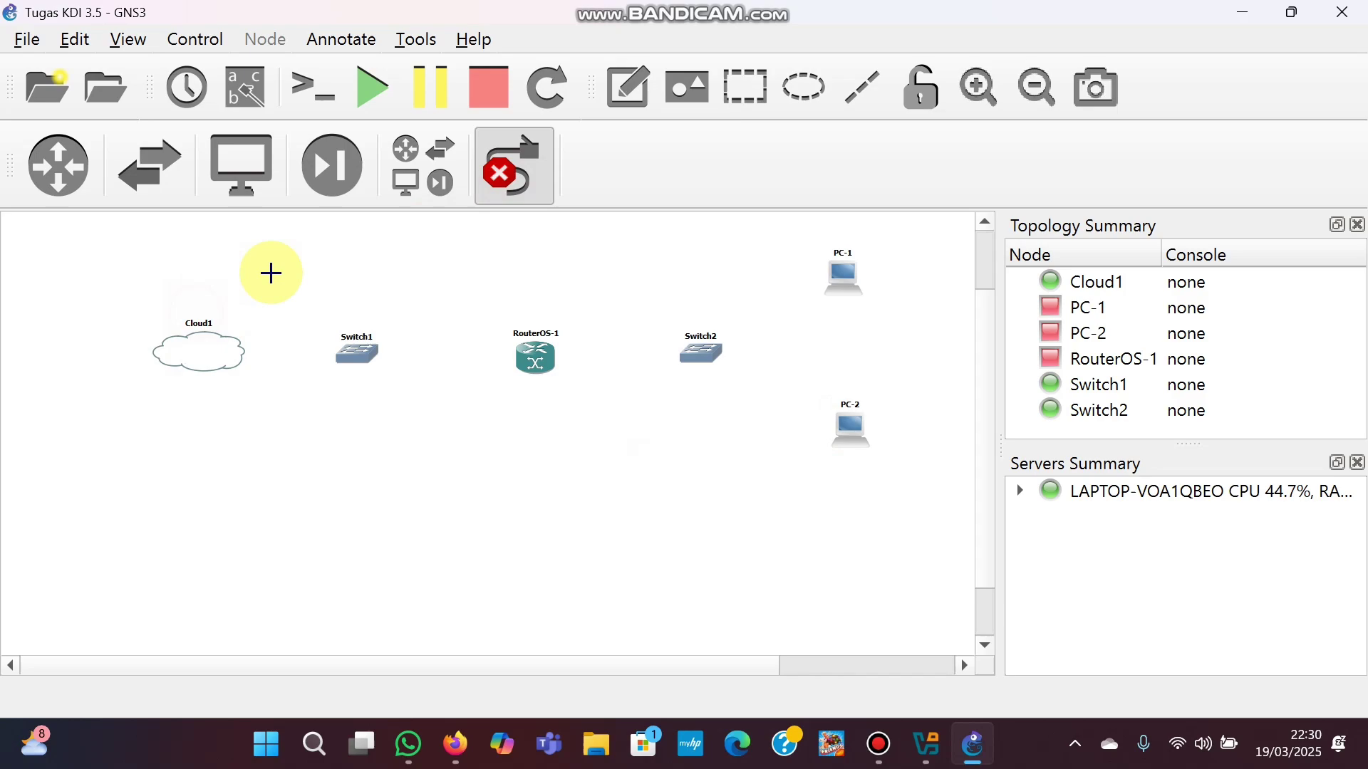
left_click(499, 184)
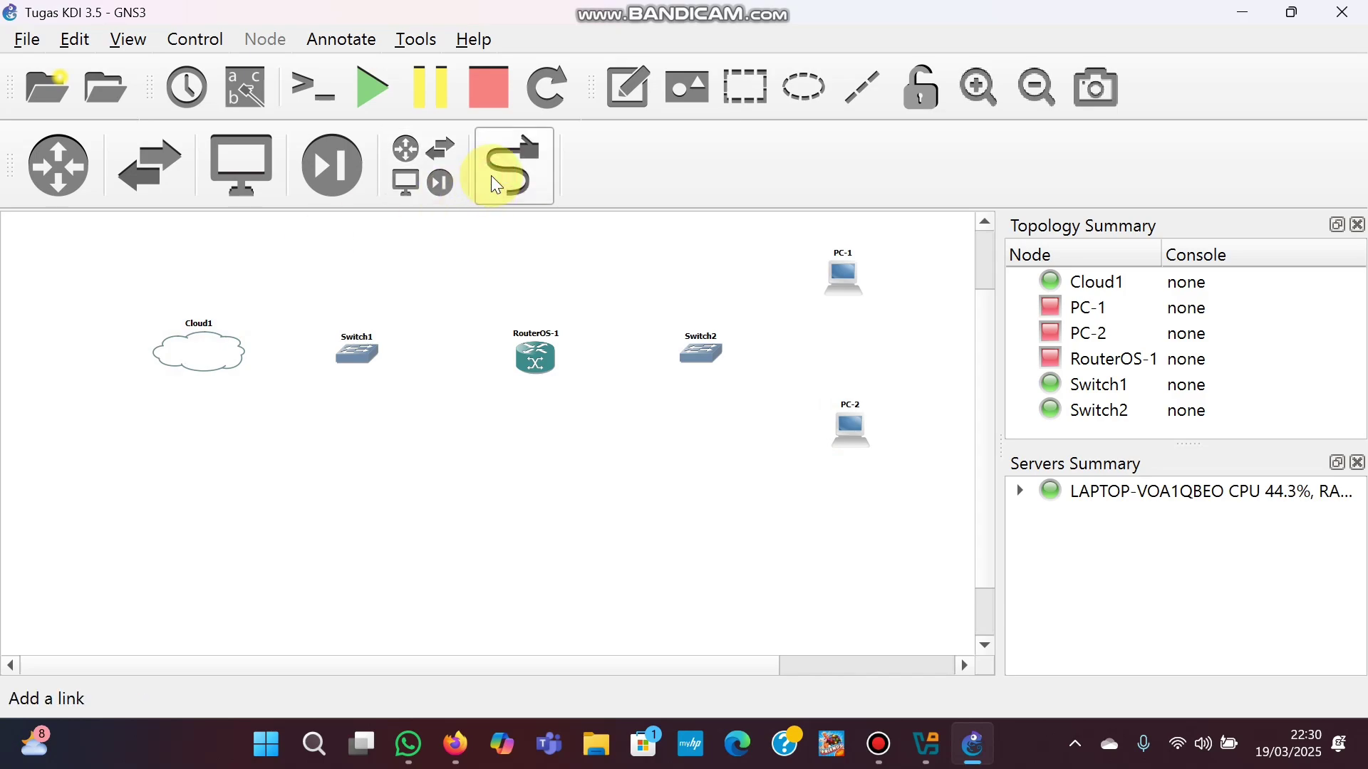
Configure Cloud1 to show special Ethernet interfaces and add the Wi-Fi interface to it
left_click(213, 359)
right_click(214, 361)
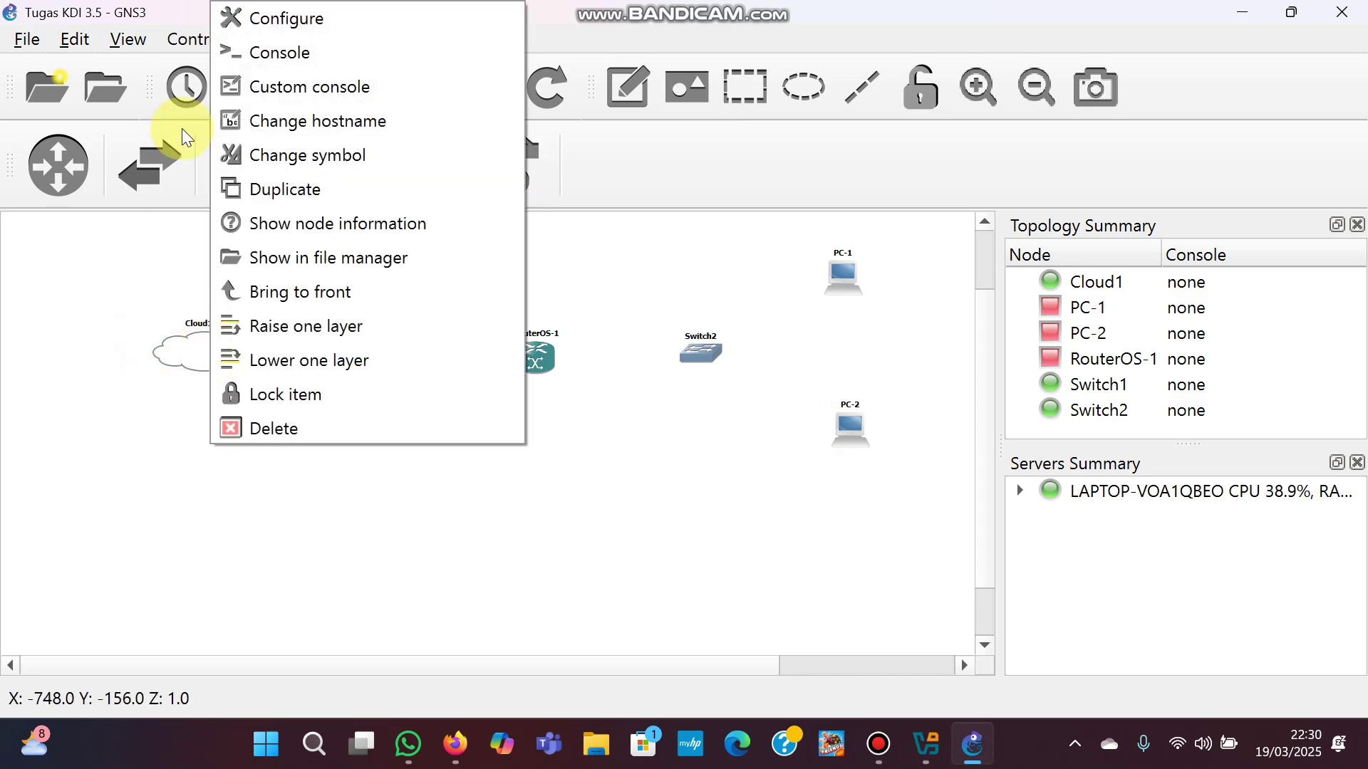
left_click(267, 21)
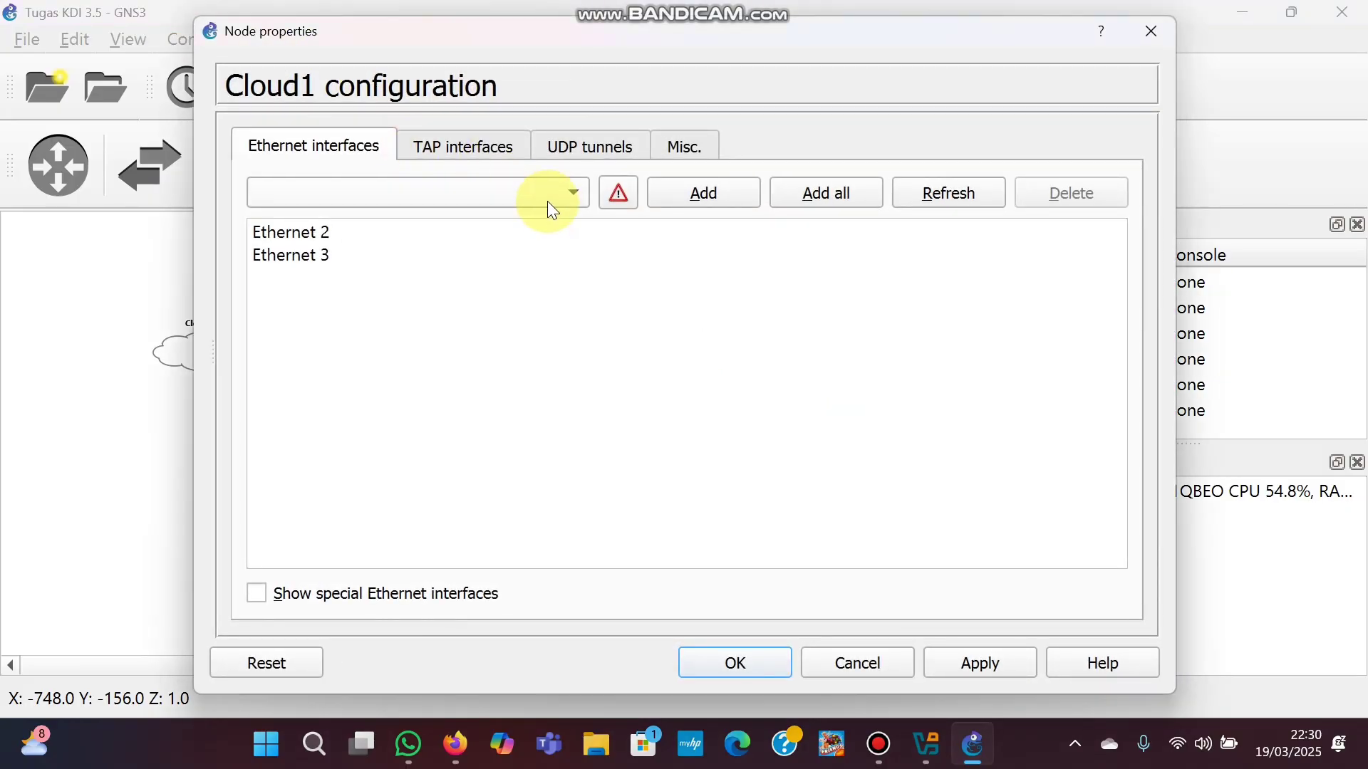
left_click(258, 593)
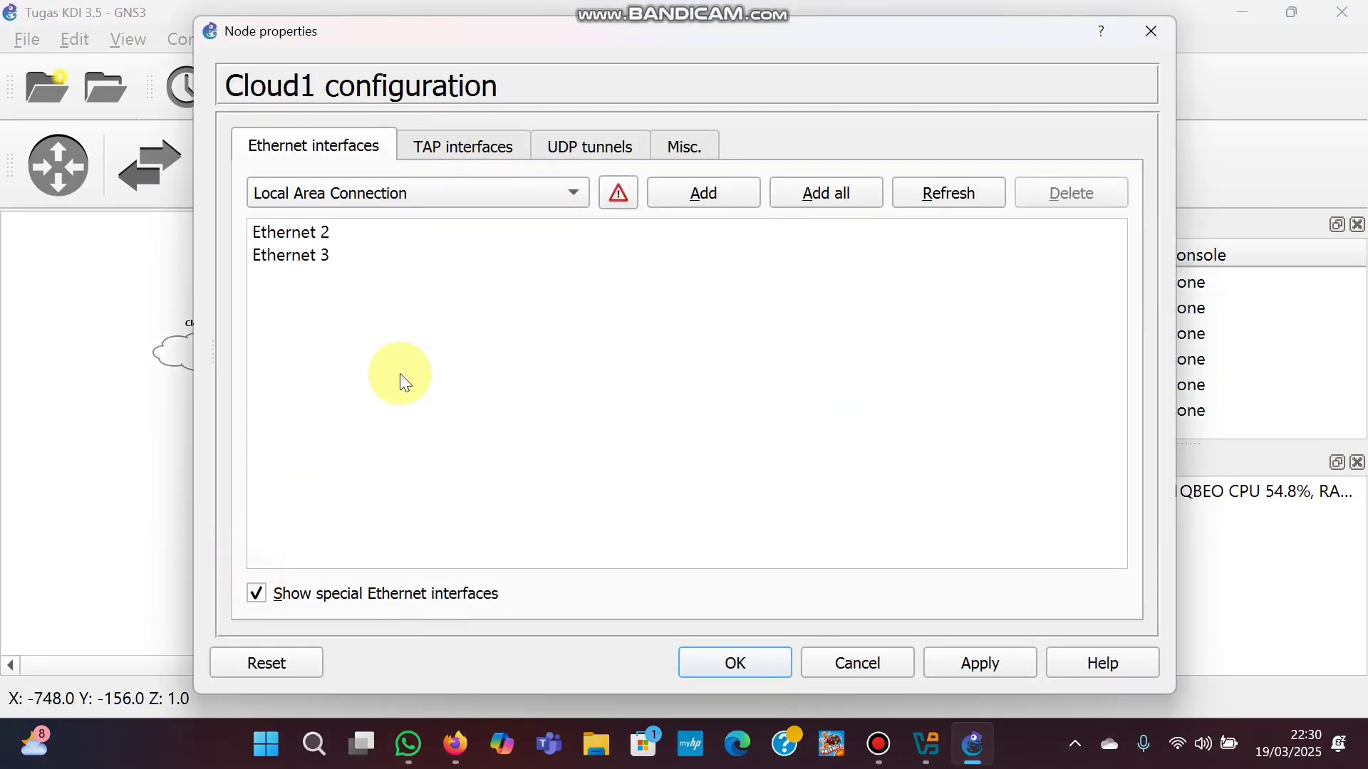
left_click(568, 201)
left_click(515, 220)
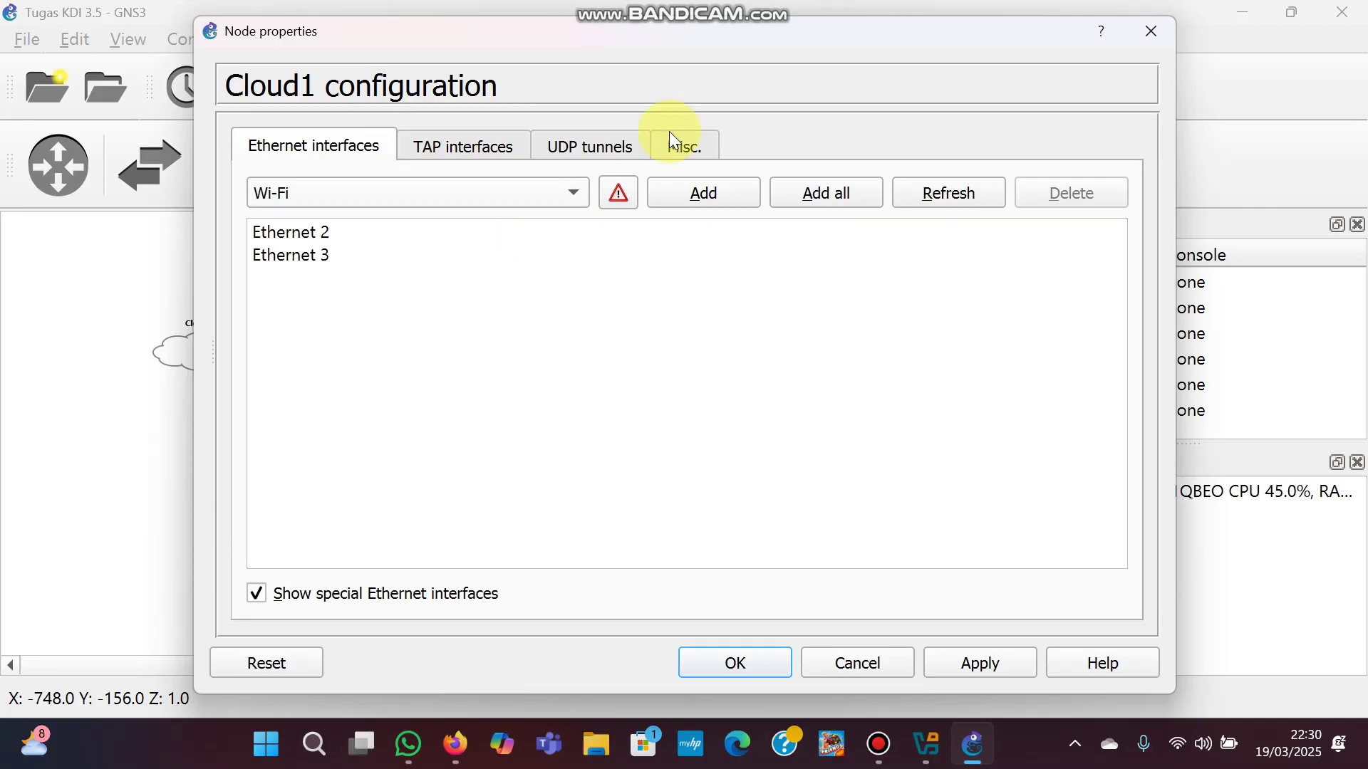
left_click(738, 204)
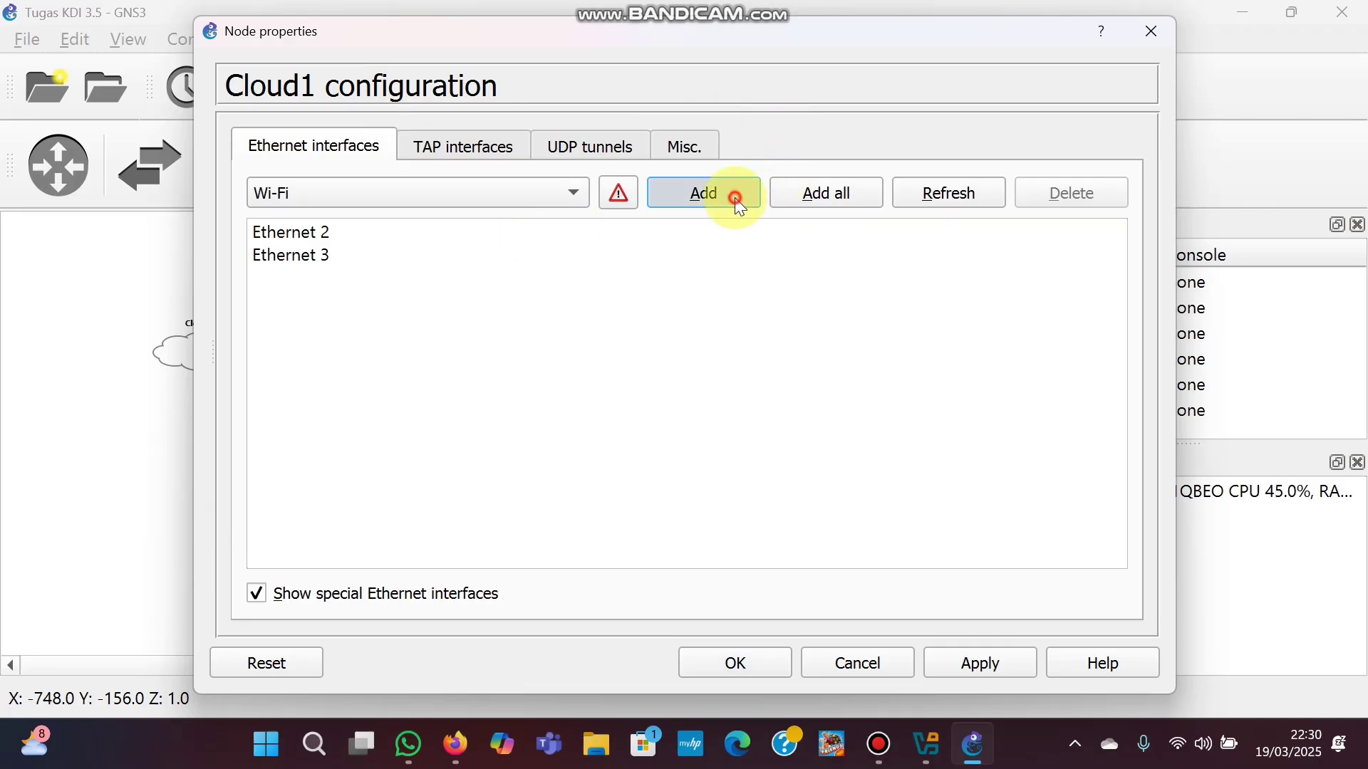
left_click(977, 666)
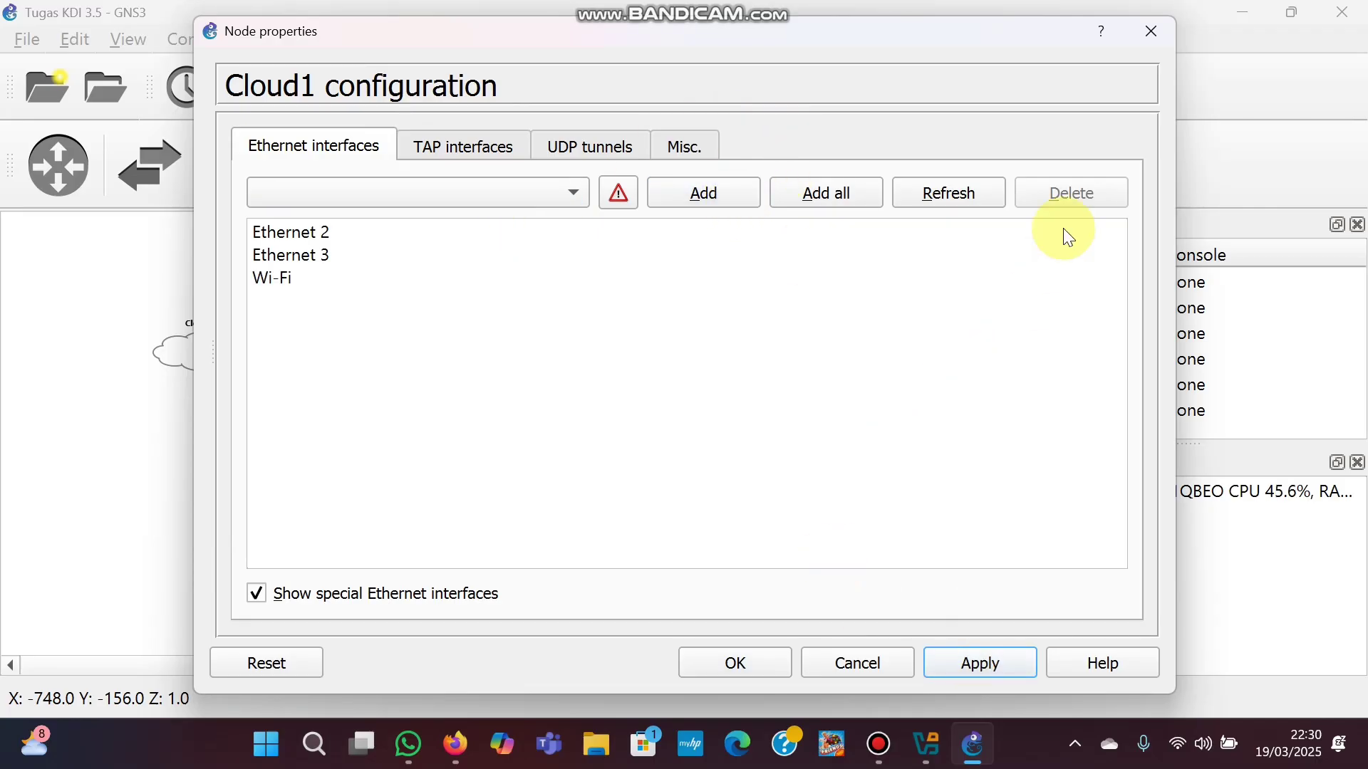
left_click(1142, 34)
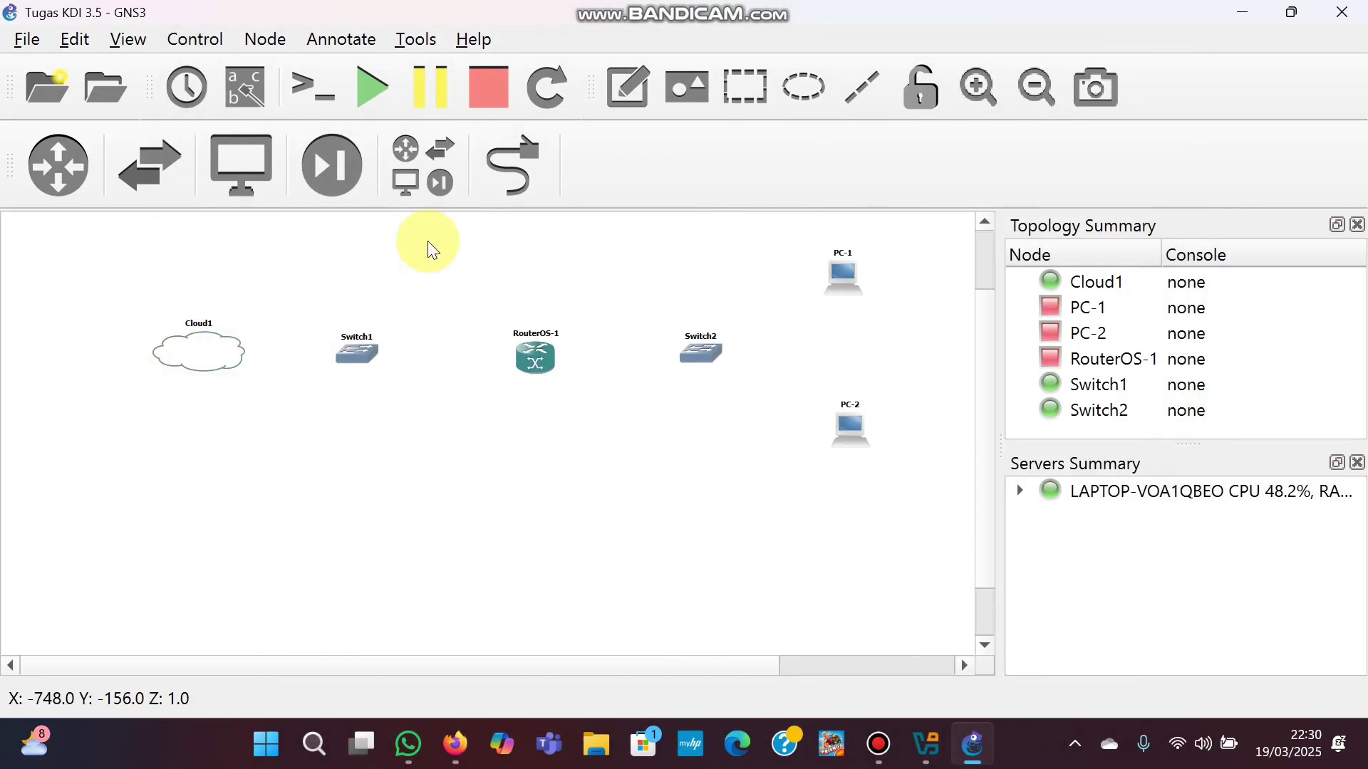
Link Cloud1's Wi-Fi interface to Ethernet0 on Switch1
left_click(522, 184)
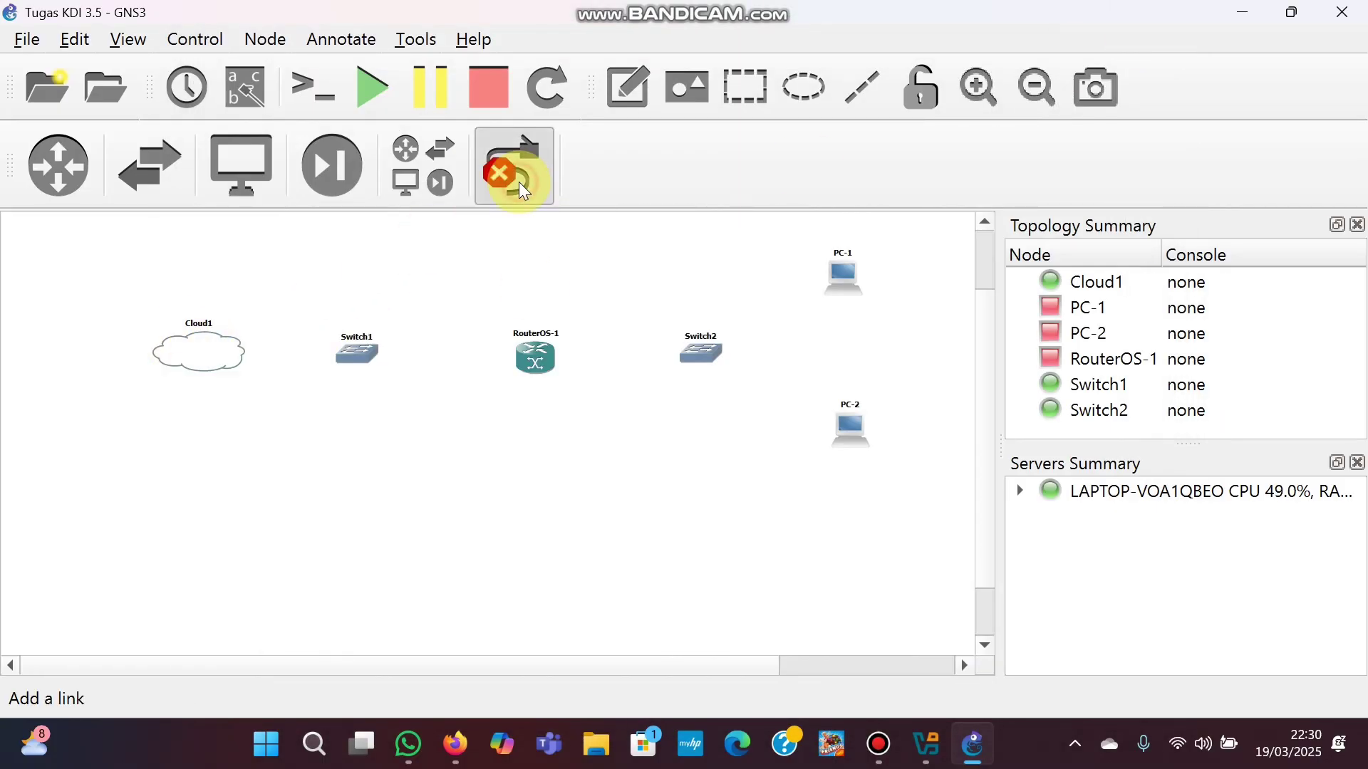
left_click(214, 344)
left_click(262, 436)
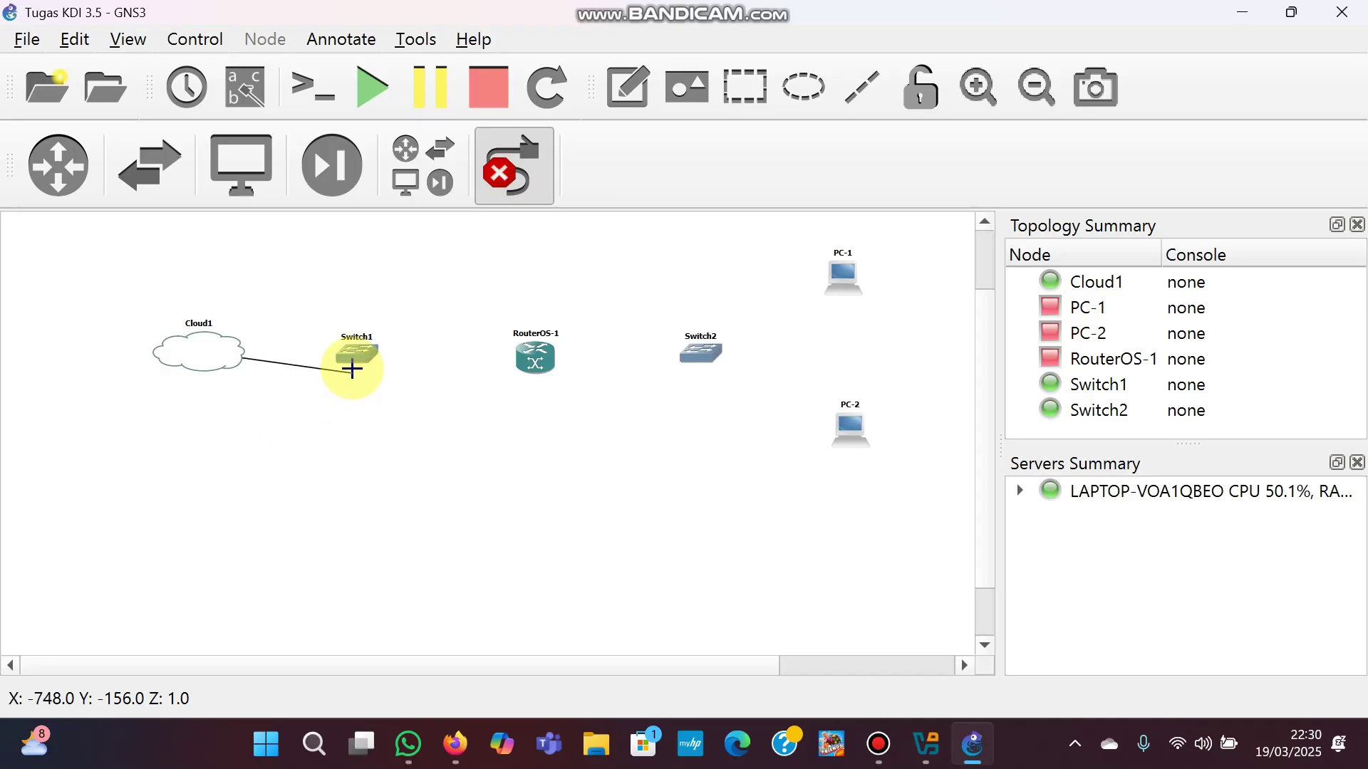
left_click(359, 364)
left_click(385, 374)
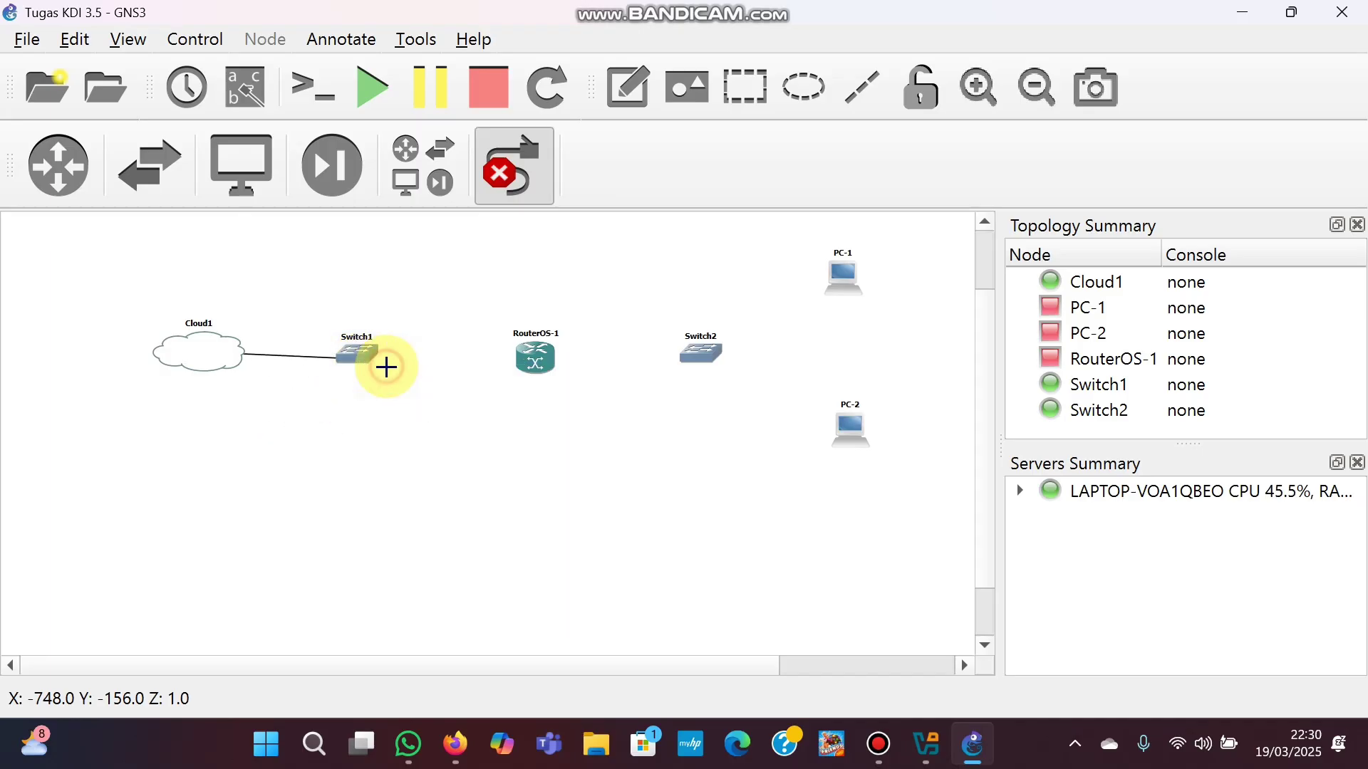
Link Ethernet1 on Switch1 to Ethernet0 on RouterOS-1
left_click(366, 351)
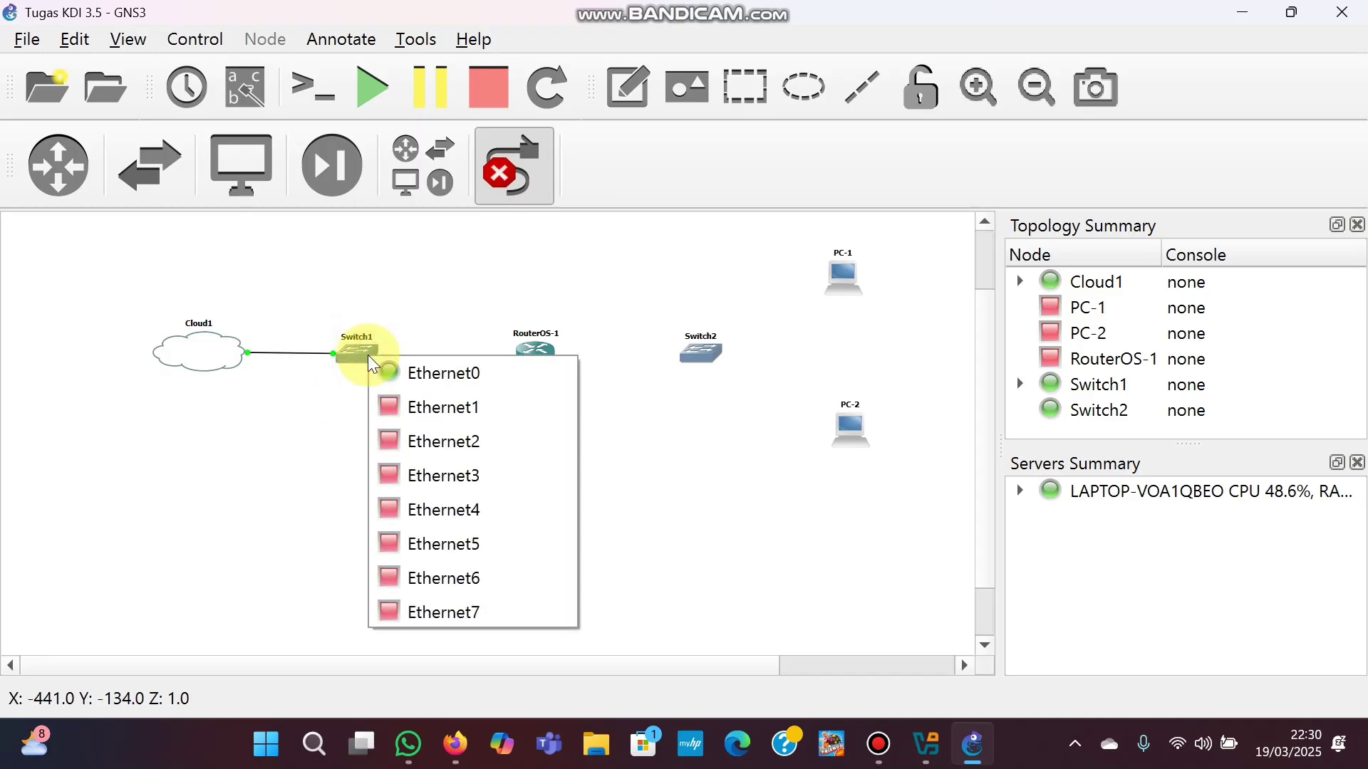
left_click(399, 397)
left_click(536, 355)
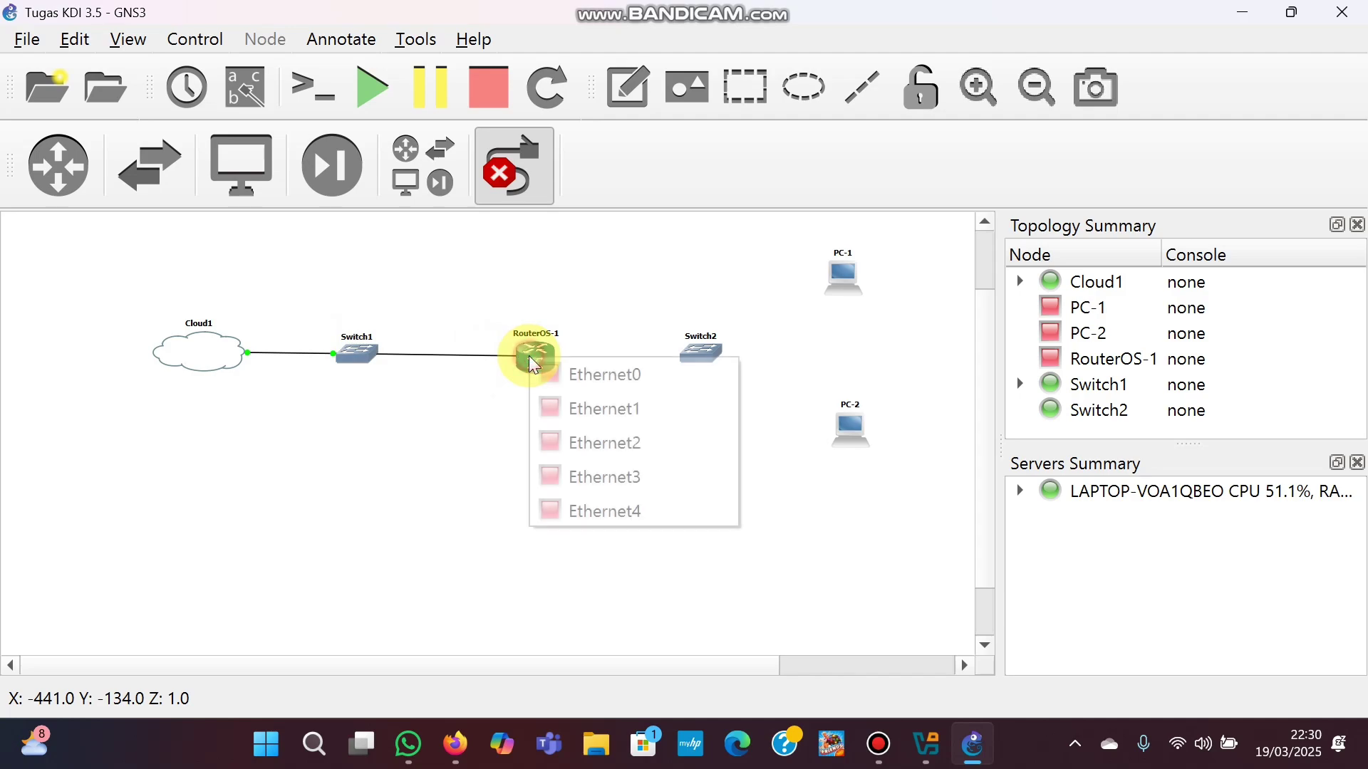
left_click(576, 388)
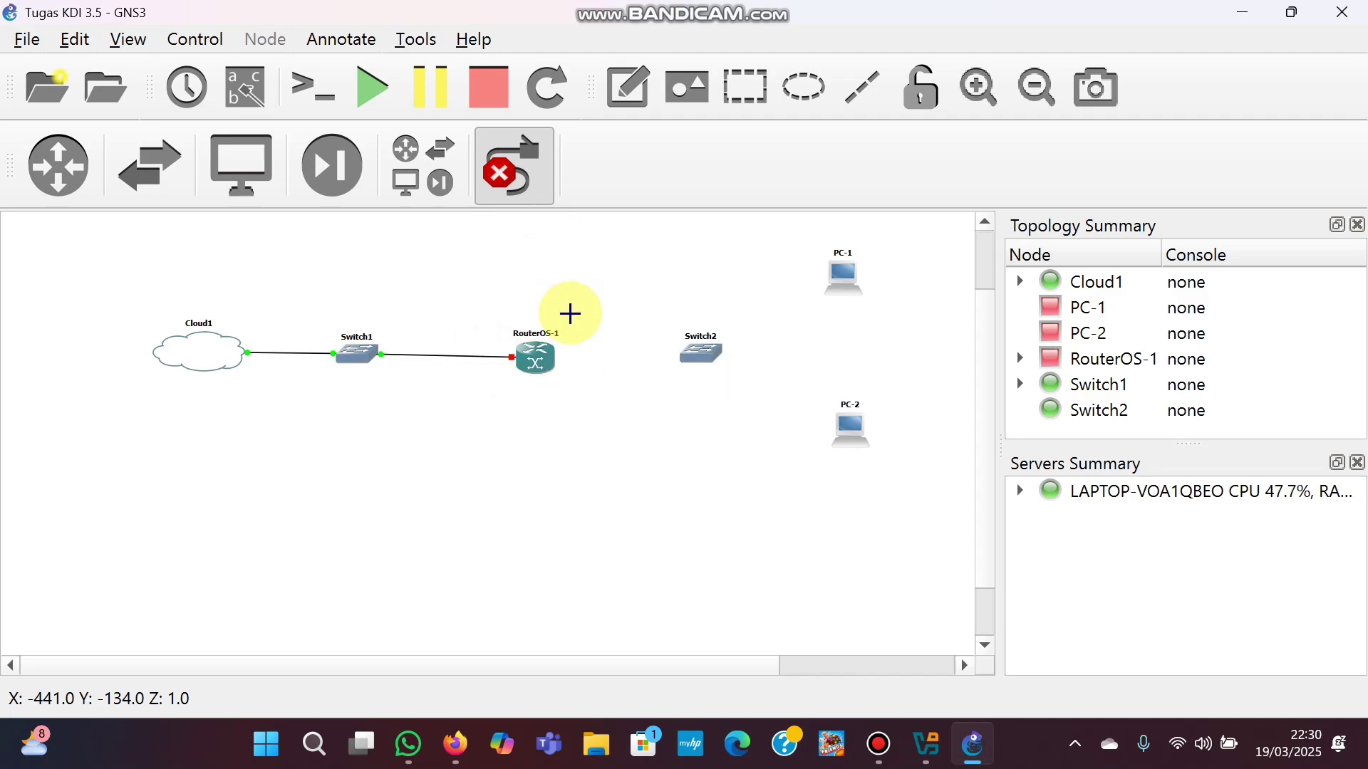
Link Ethernet1 on RouterOS-1 to Ethernet0 on Switch2
left_click(540, 360)
left_click(580, 406)
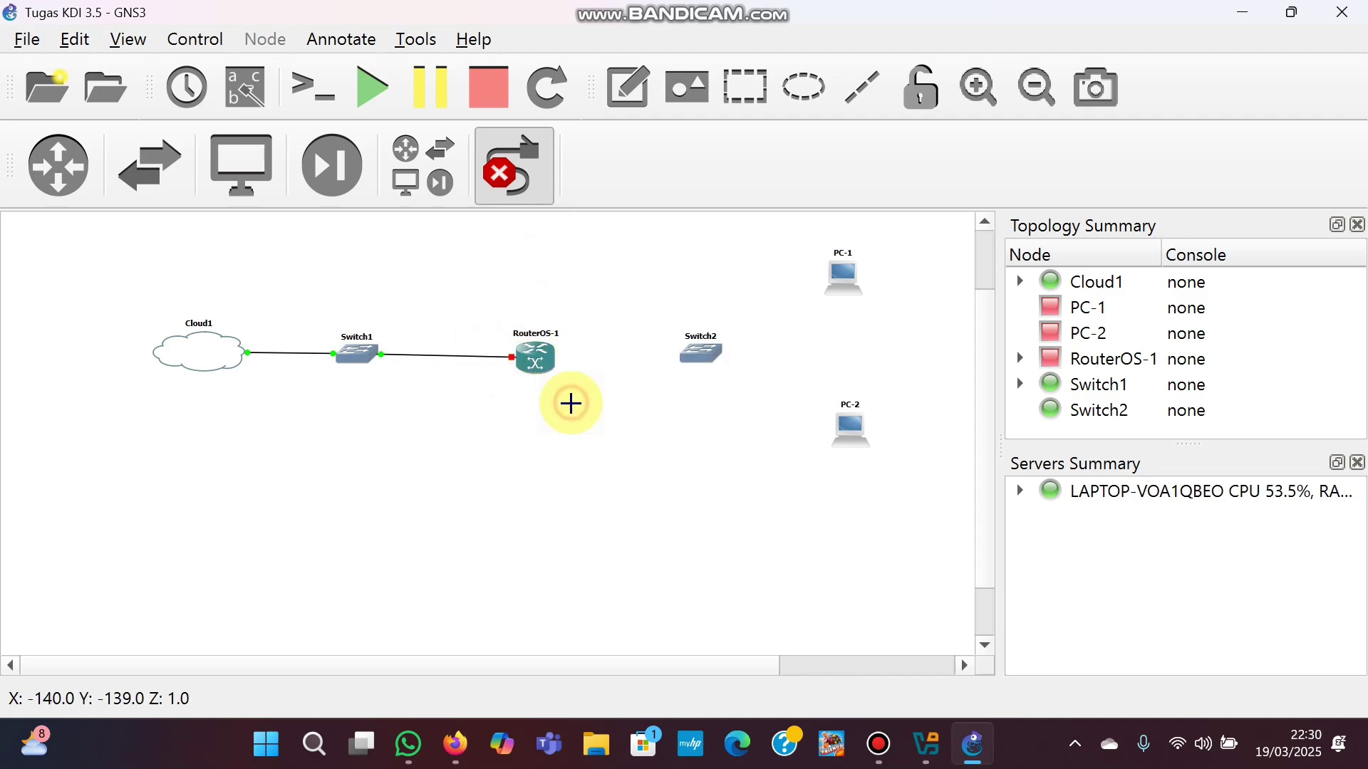
left_click(704, 356)
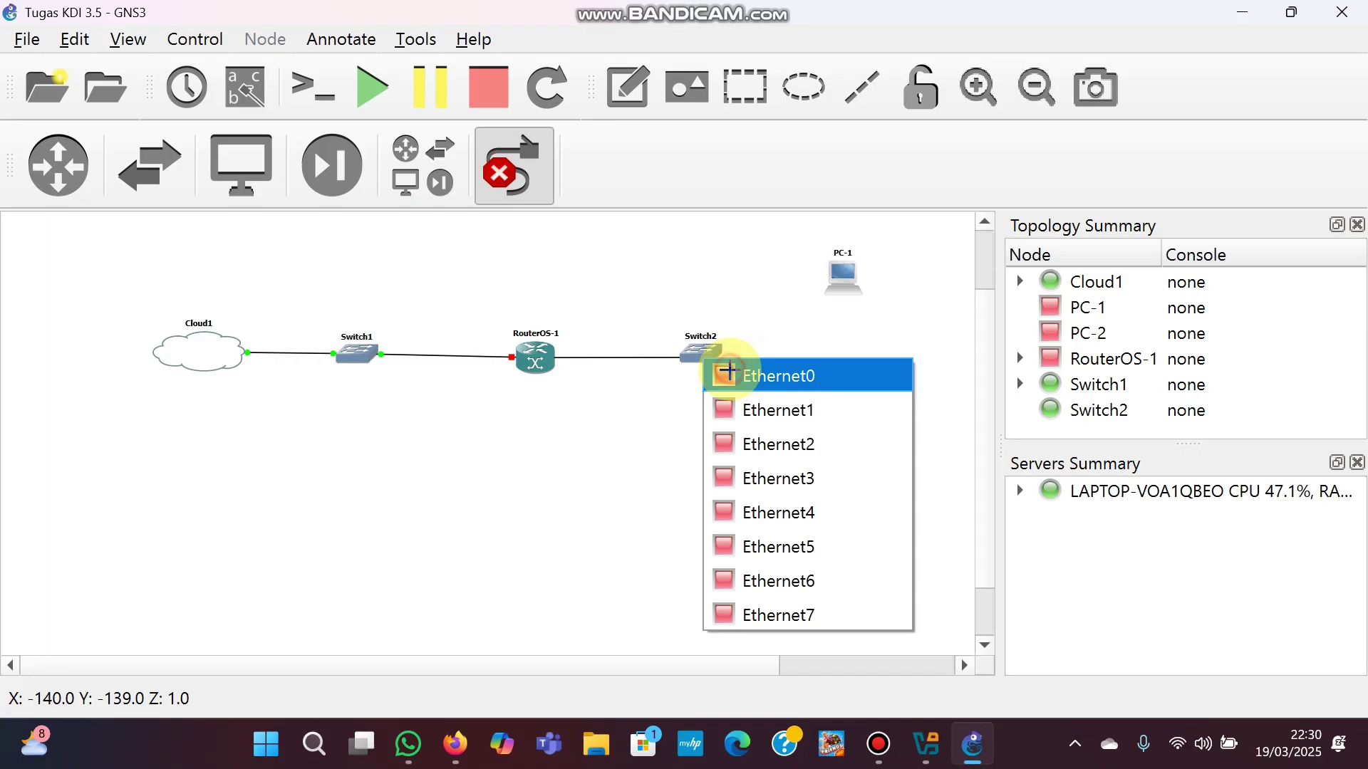
left_click(710, 370)
Link Ethernet1 on Switch2 to Ethernet0 on PC-1
left_click(702, 363)
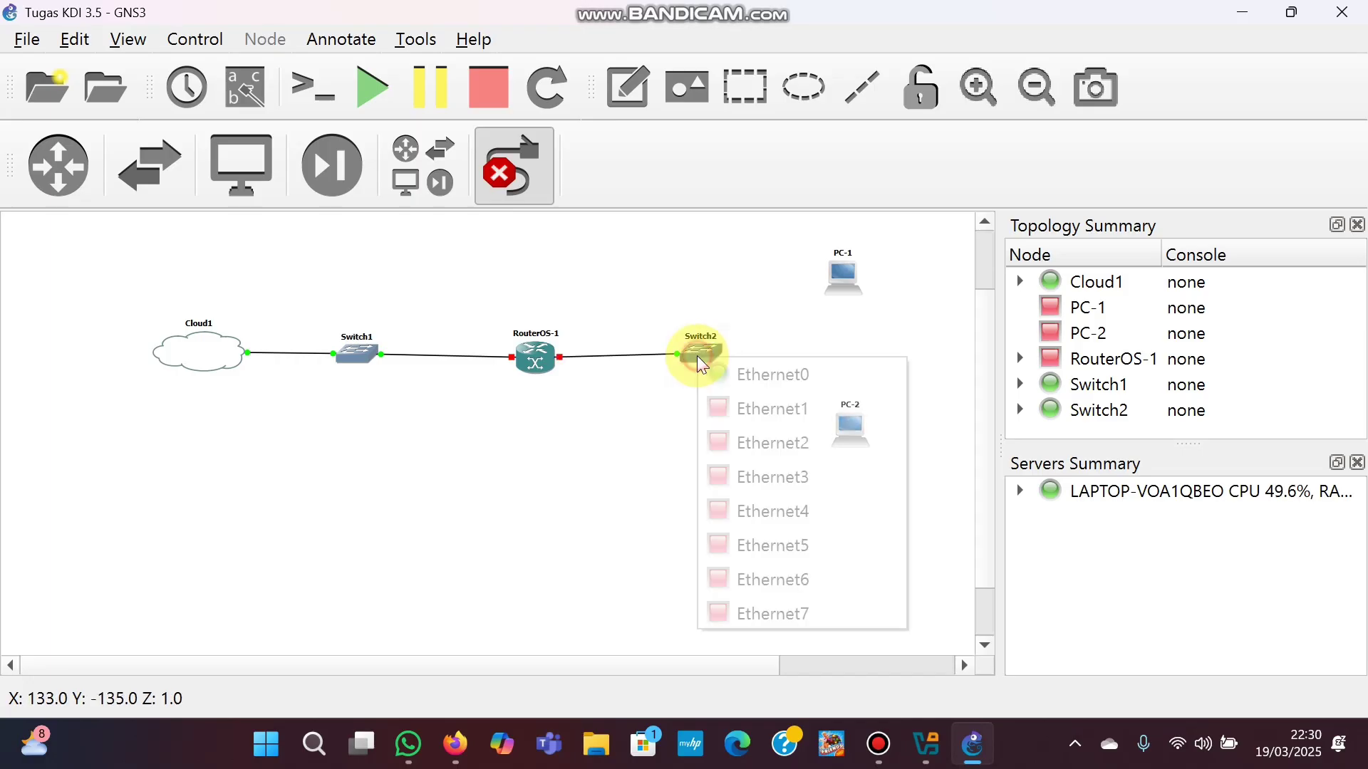
left_click(721, 408)
left_click(836, 274)
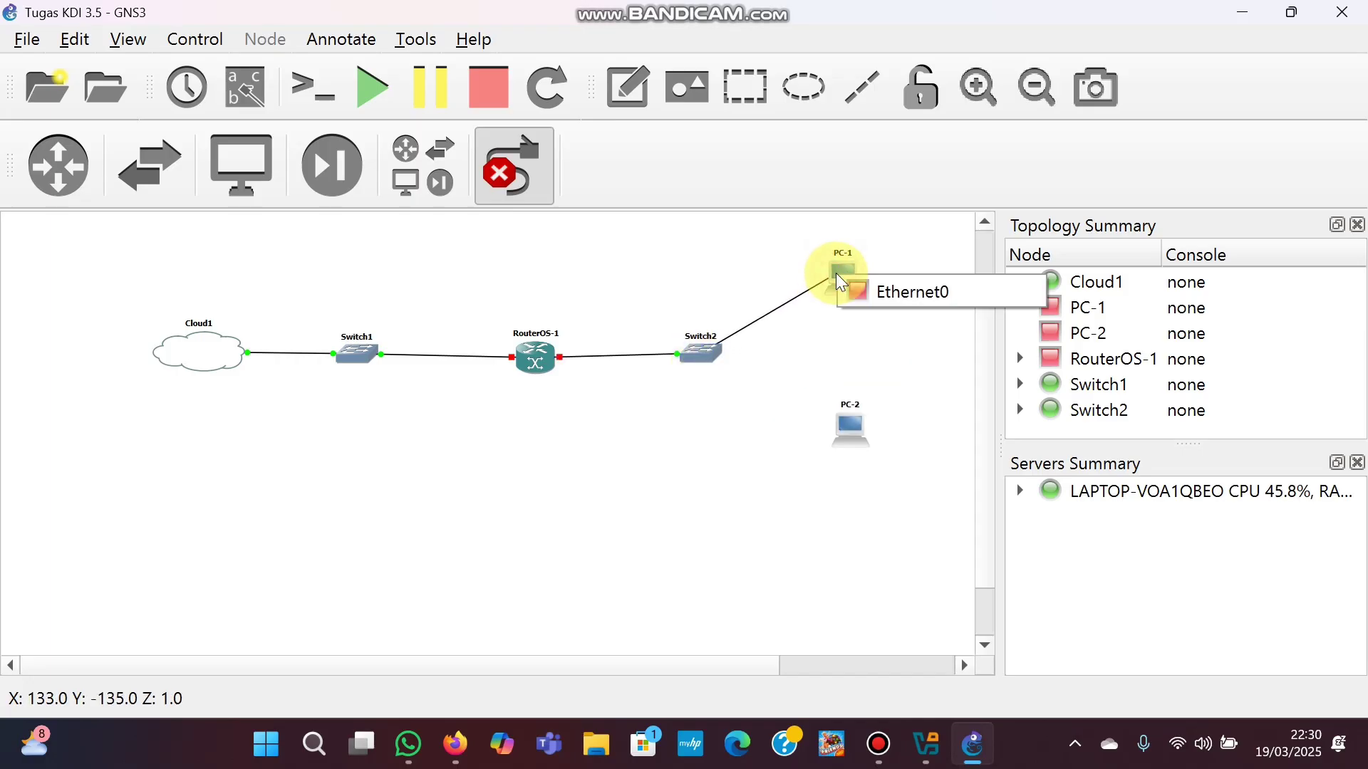
left_click(872, 290)
Link Ethernet2 on Switch2 to Ethernet0 on PC-2 and leave link mode
left_click(698, 349)
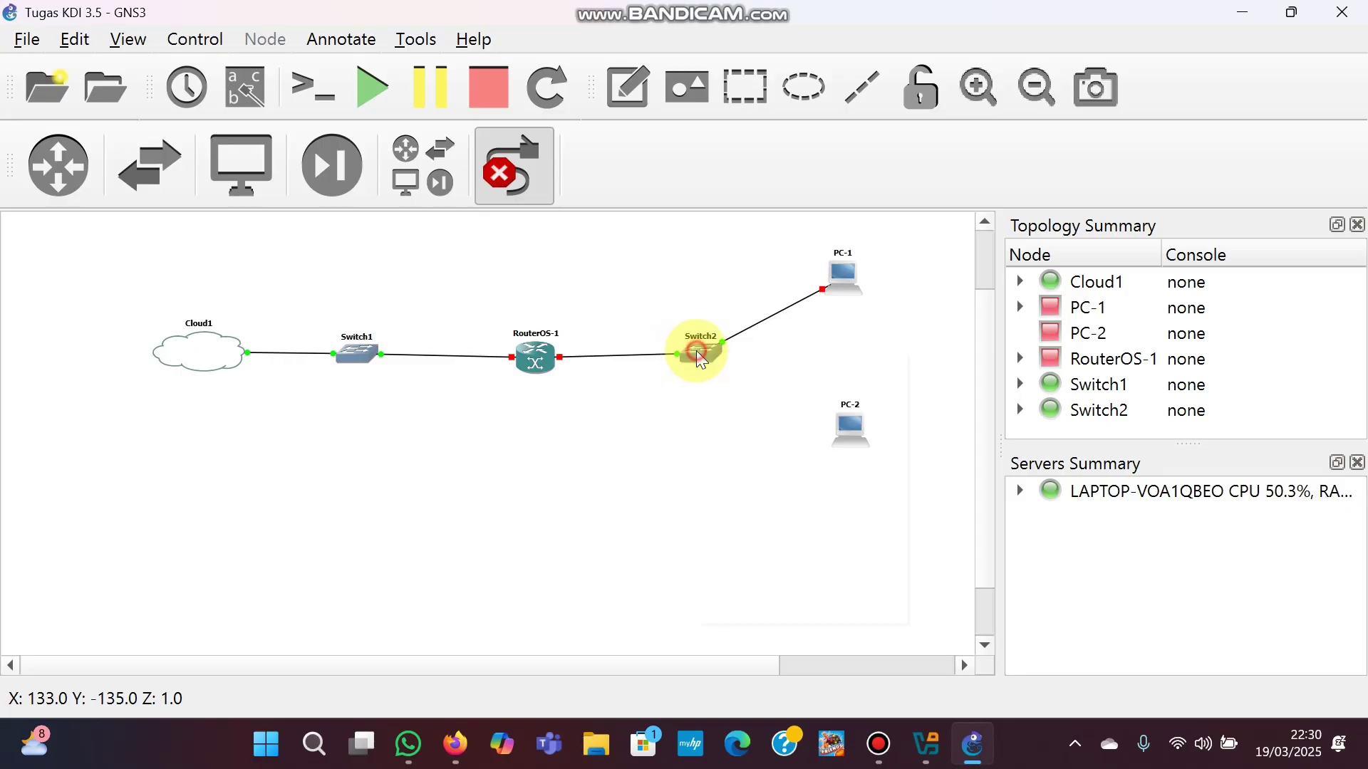
left_click(756, 443)
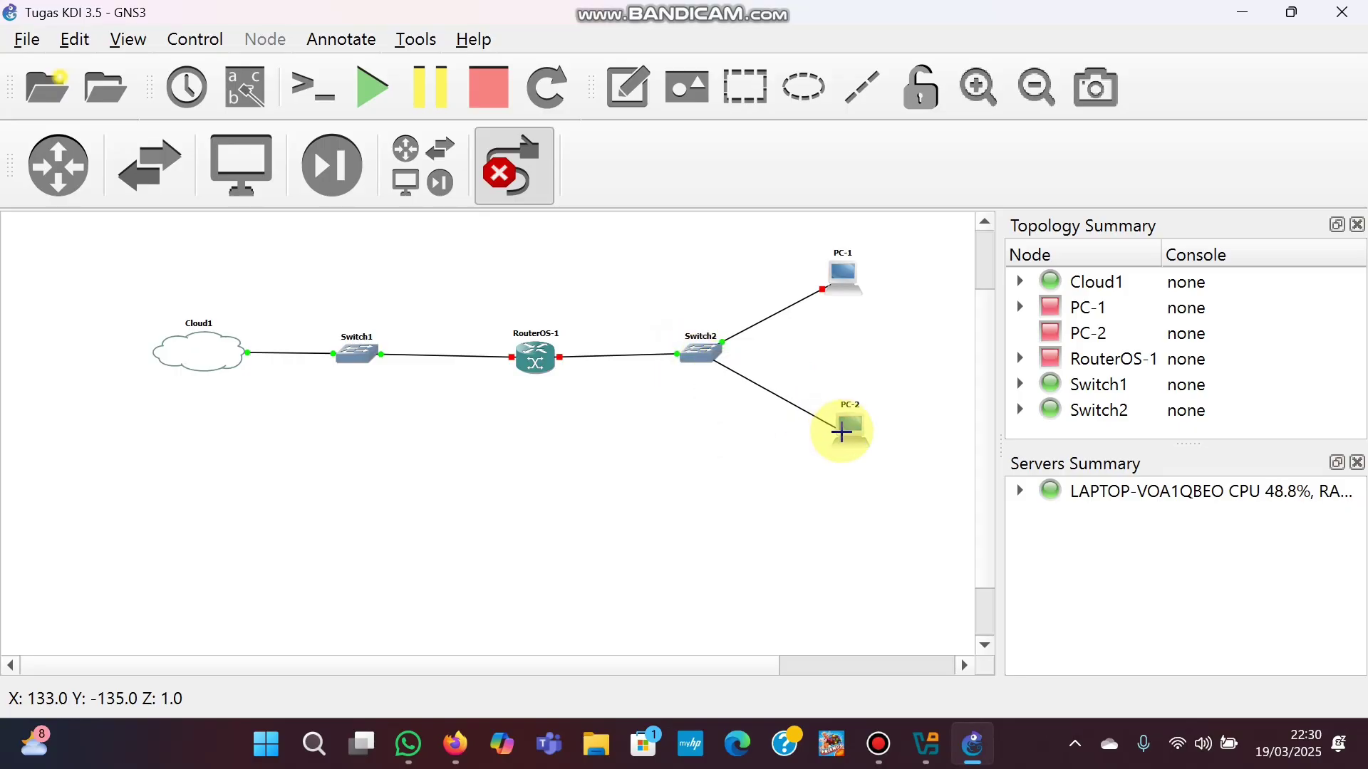
left_click(840, 430)
left_click(875, 468)
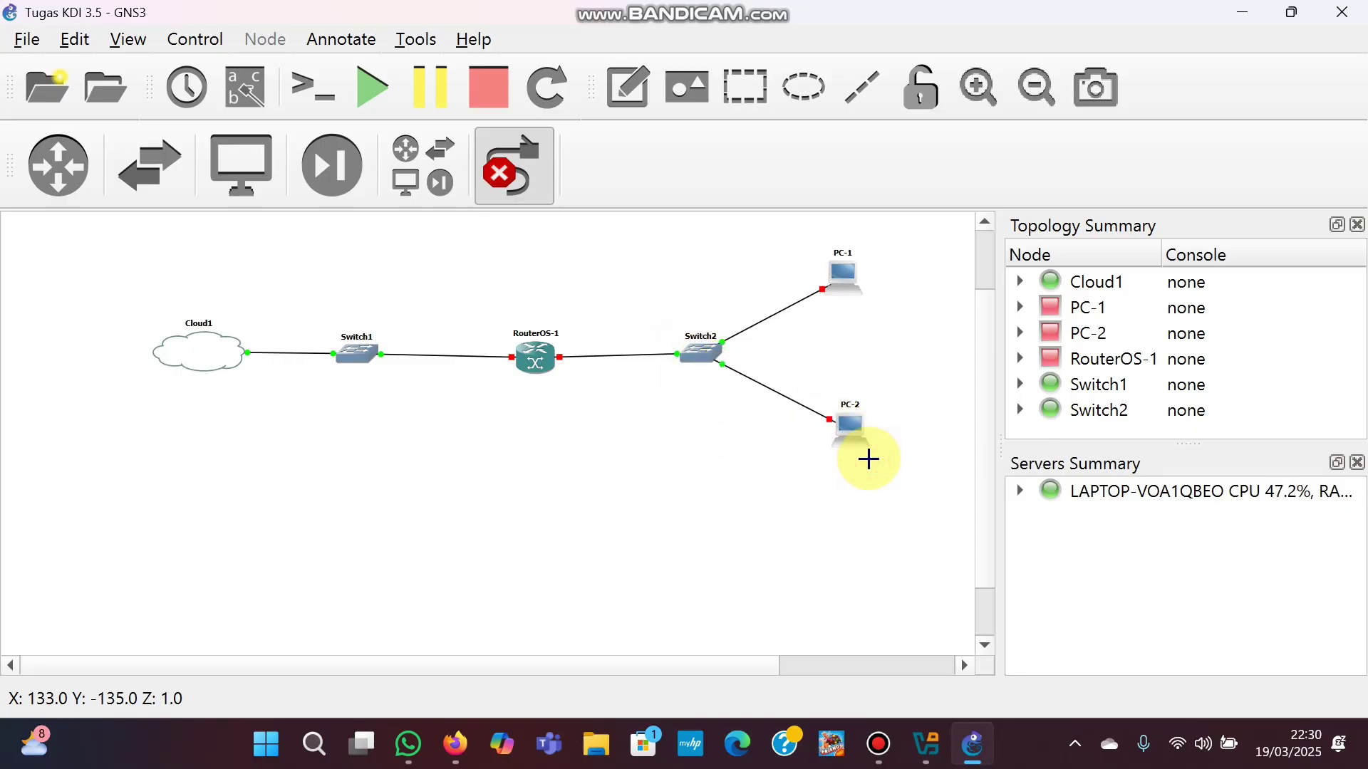
left_click(506, 174)
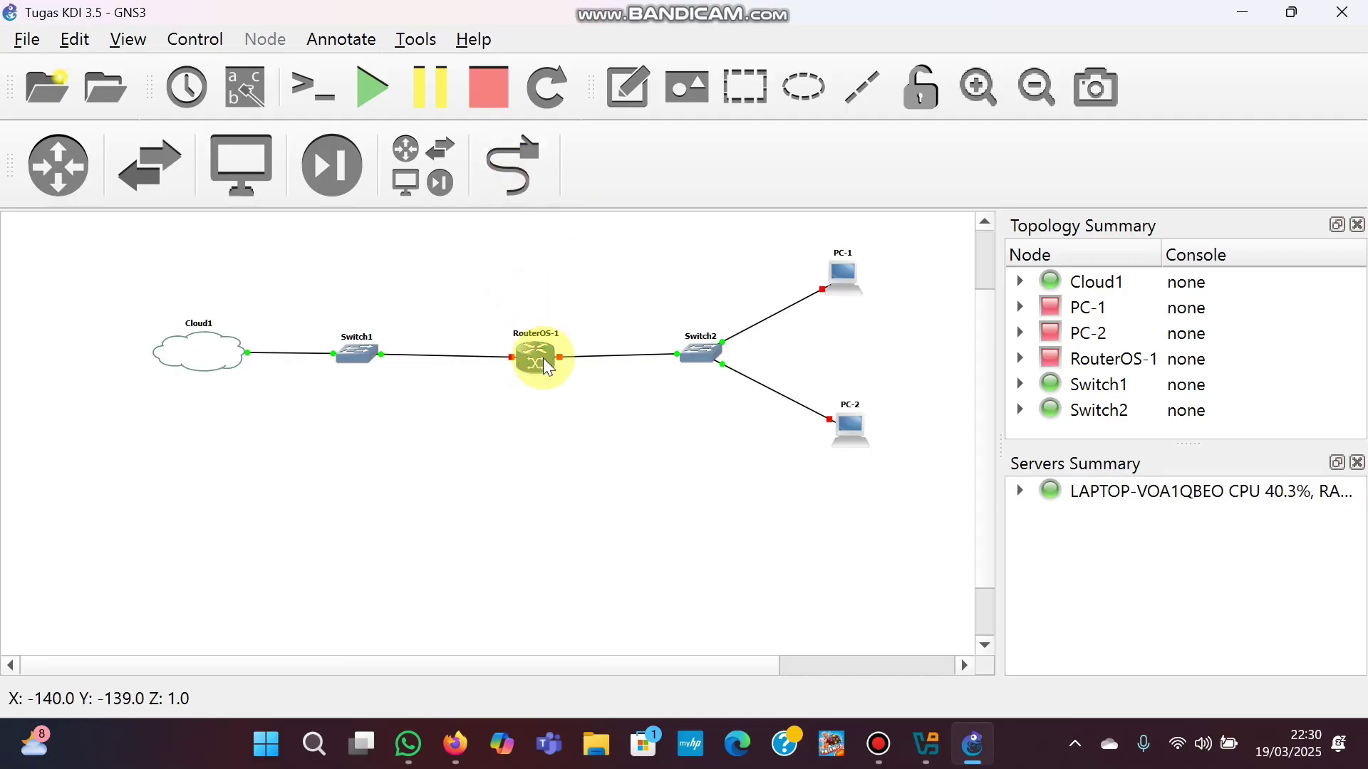
Start all devices in the topology and confirm the request
mouse_move(544, 359)
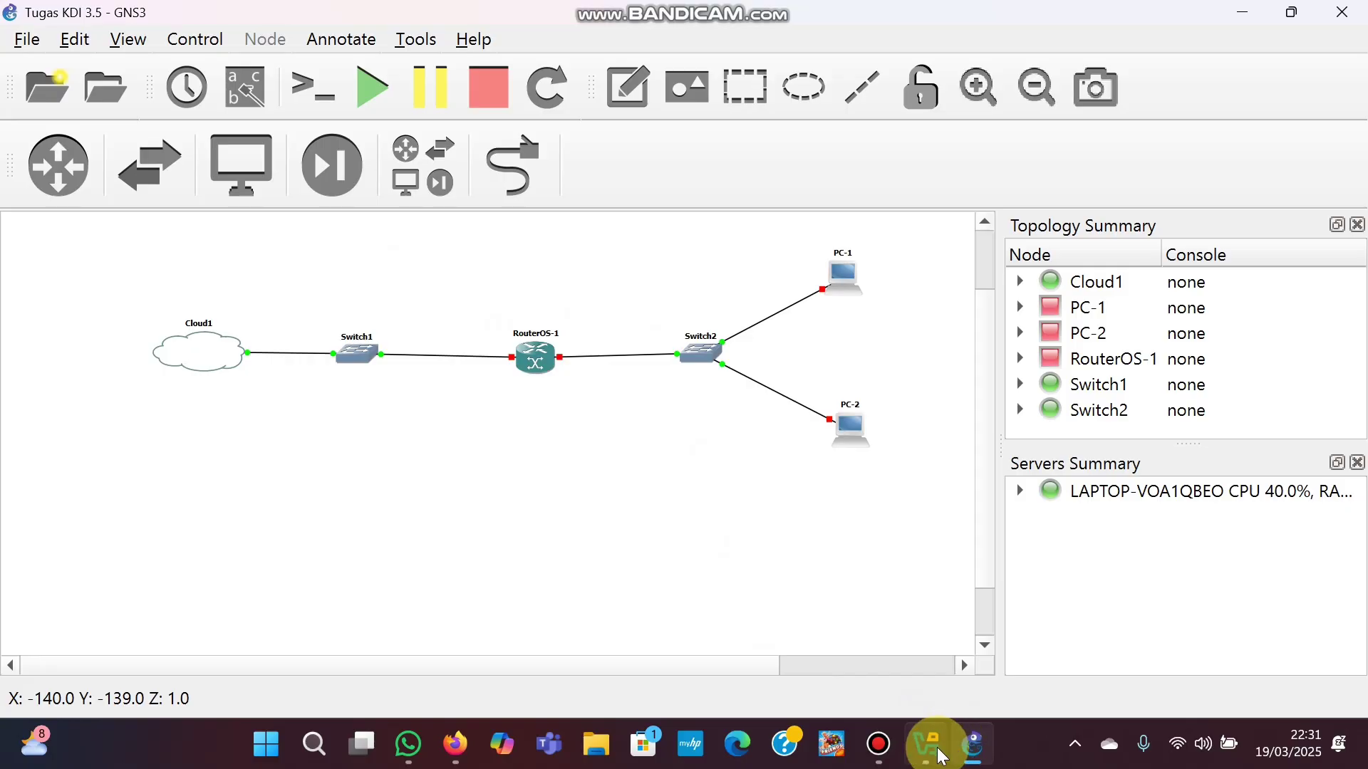
mouse_move(942, 756)
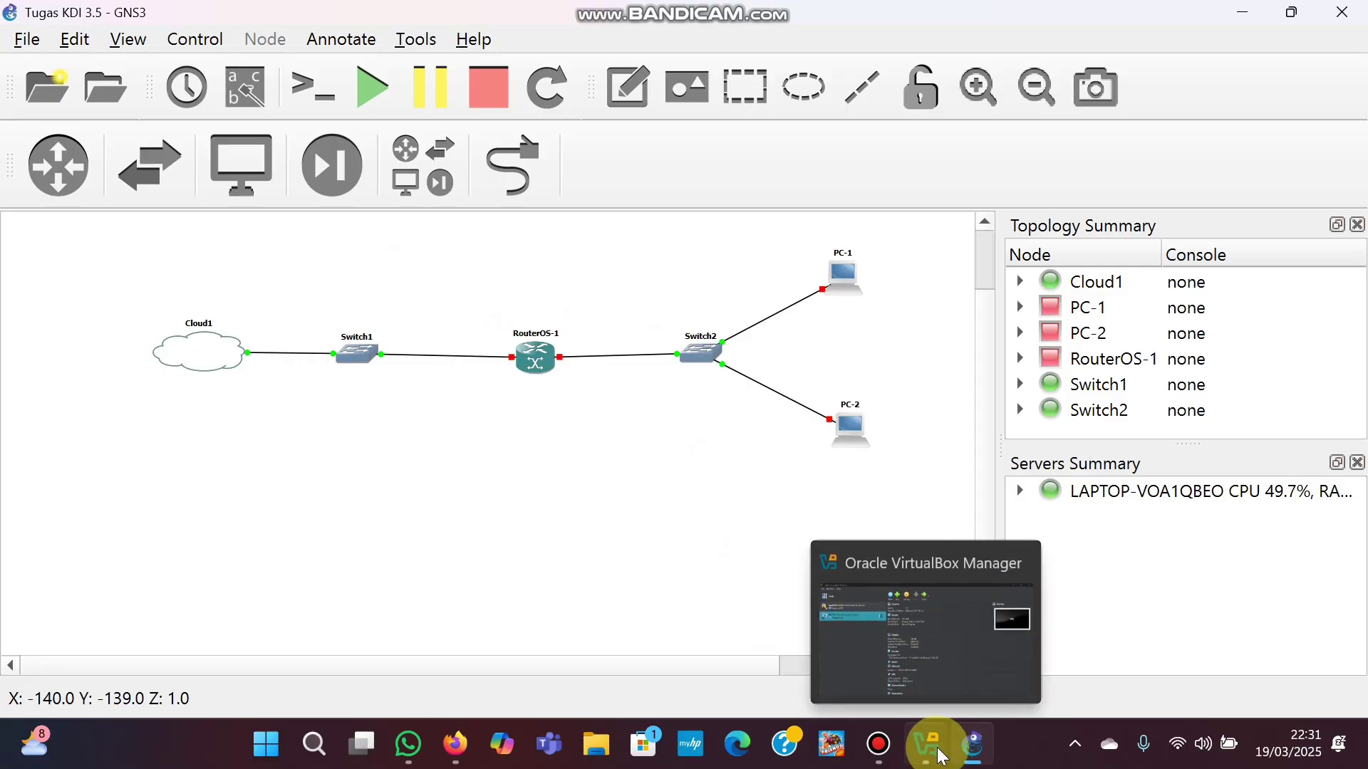
left_click(369, 88)
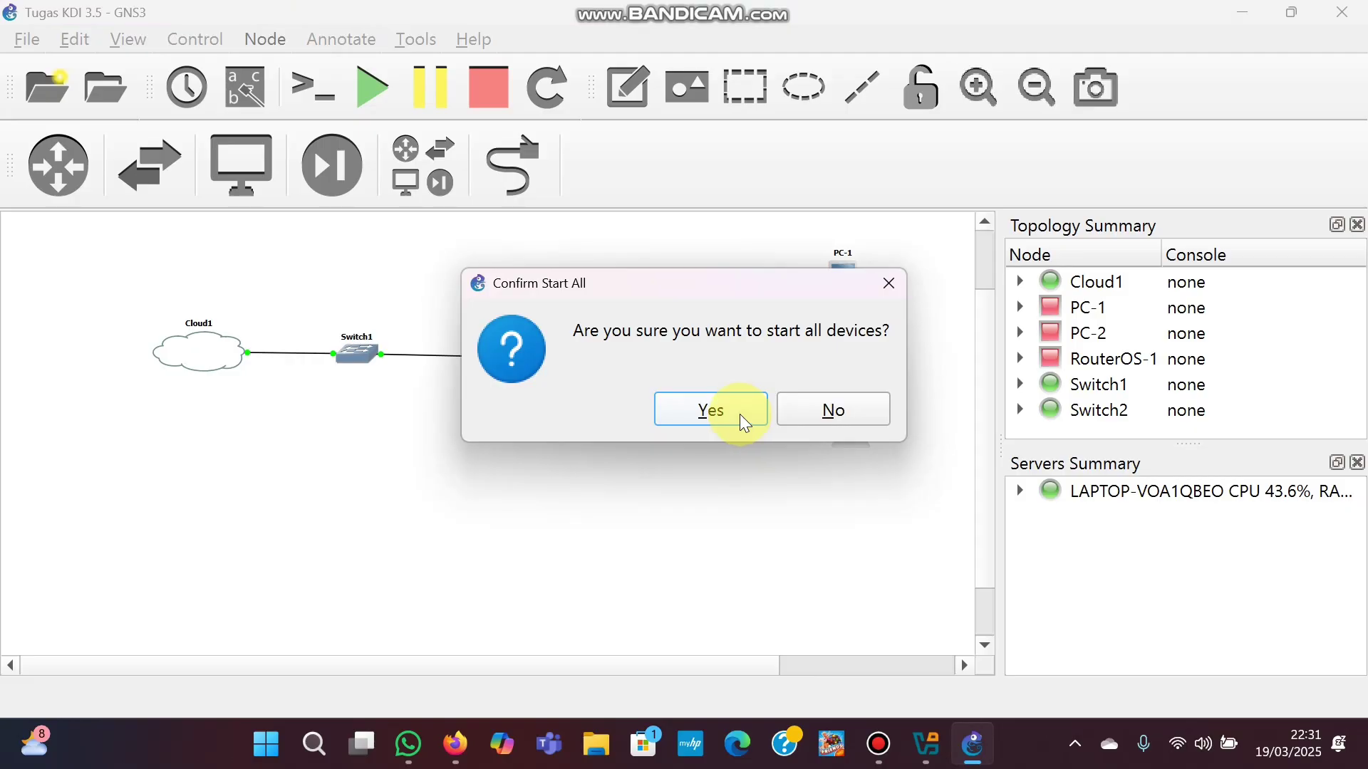
left_click(740, 416)
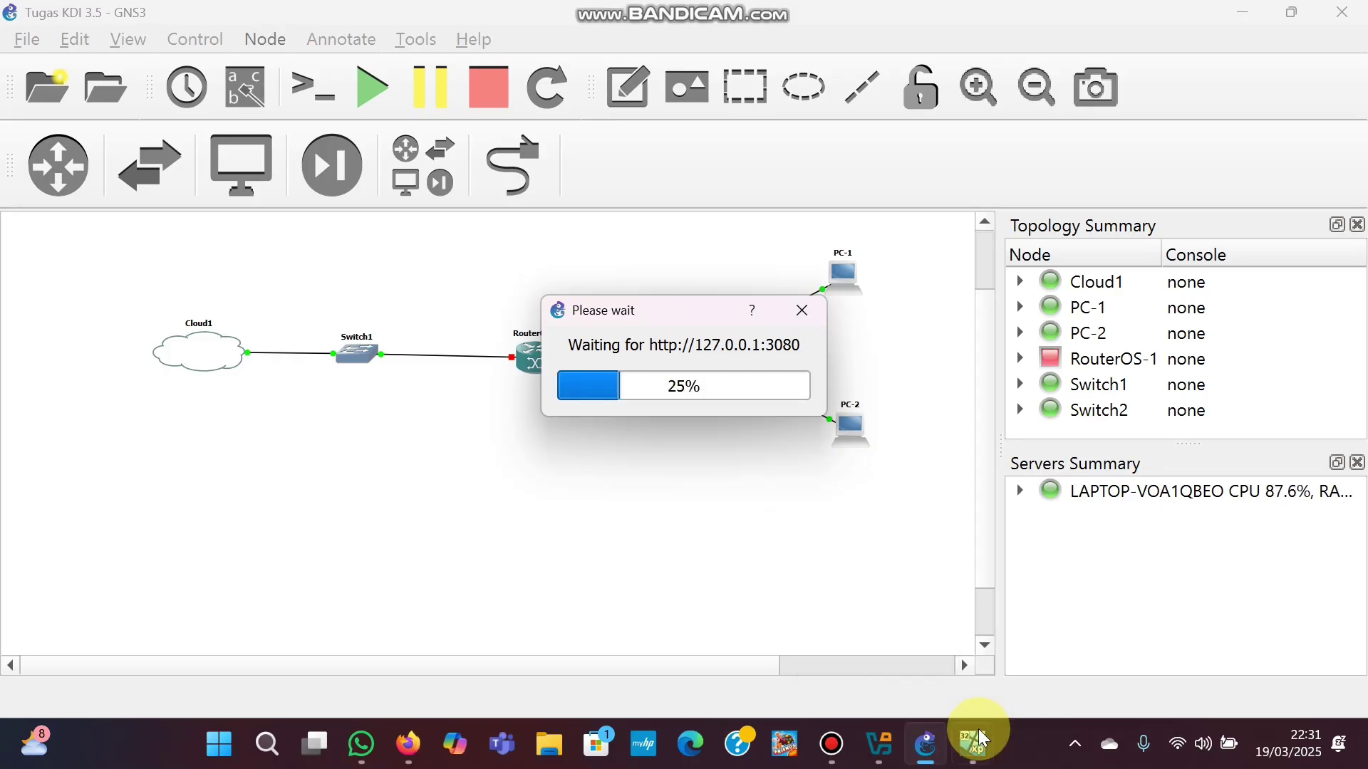
Switch to the RouterOS-1 virtual machine window to check how the router boots
mouse_move(983, 740)
mouse_move(827, 631)
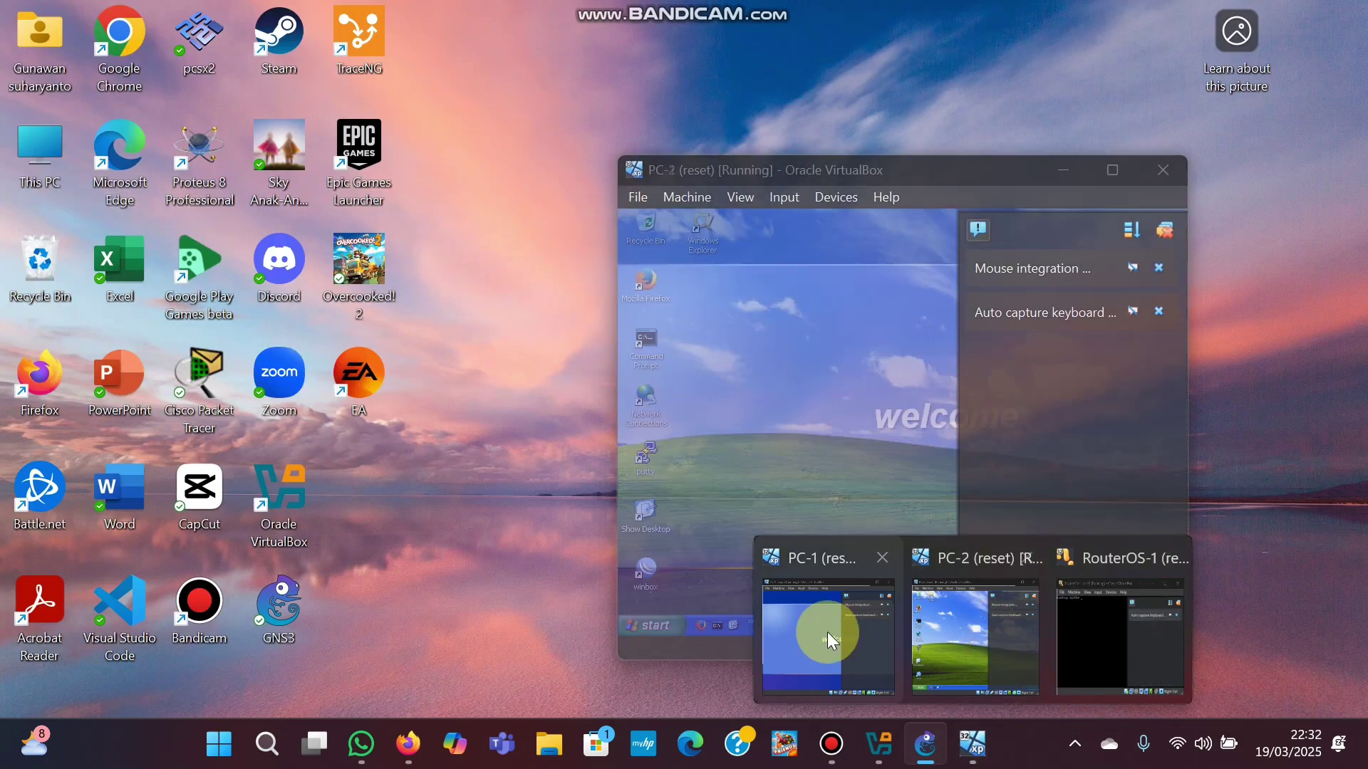
mouse_move(1106, 639)
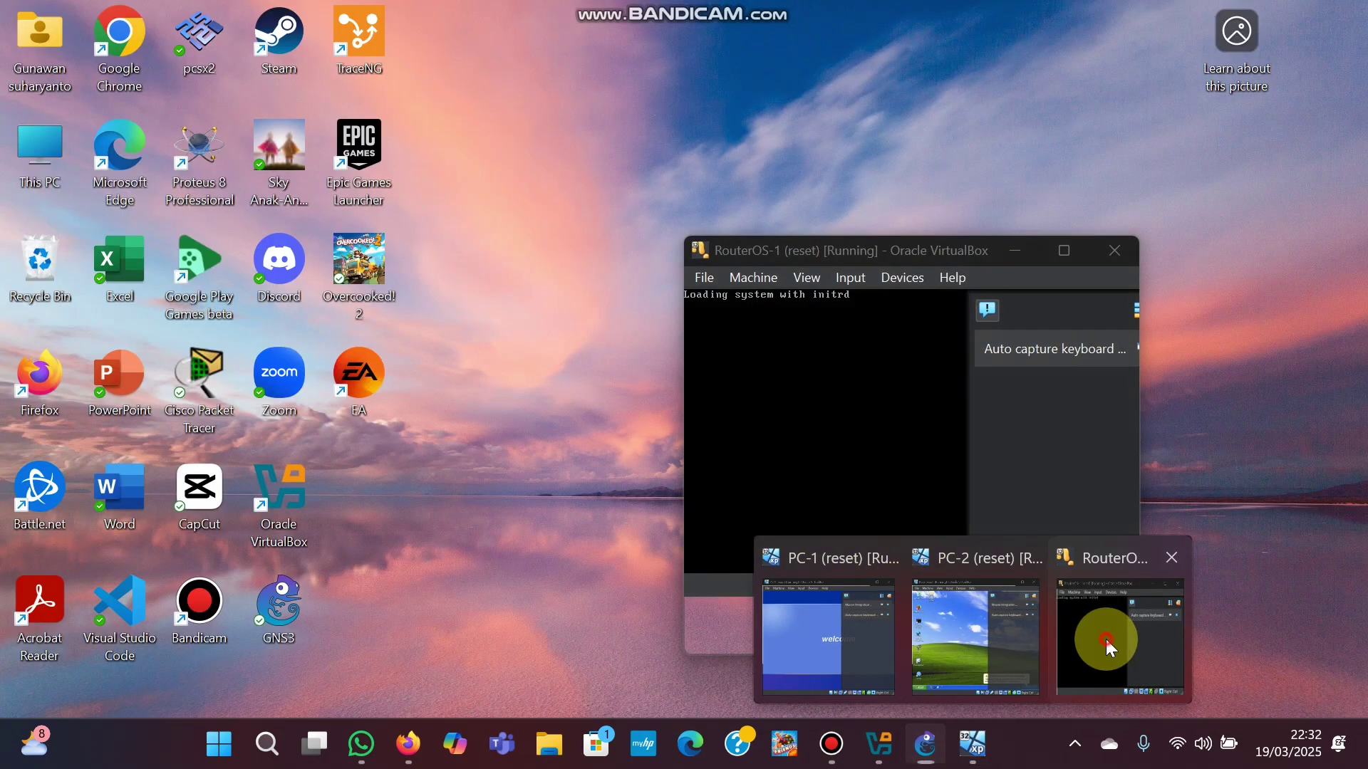
left_click(1105, 639)
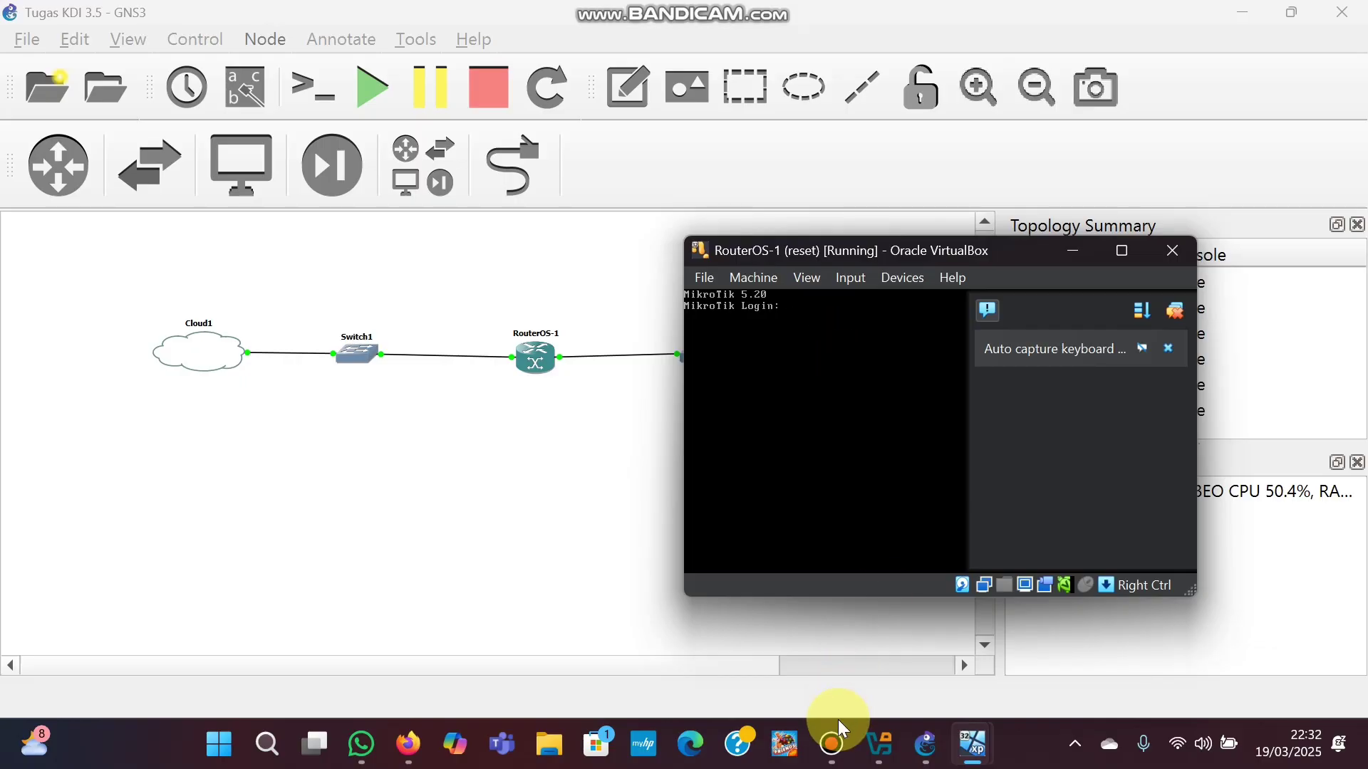
Switch to VirtualBox Manager and set RouterOS-1's network Adapter 1 to be attached to NAT
left_click(877, 753)
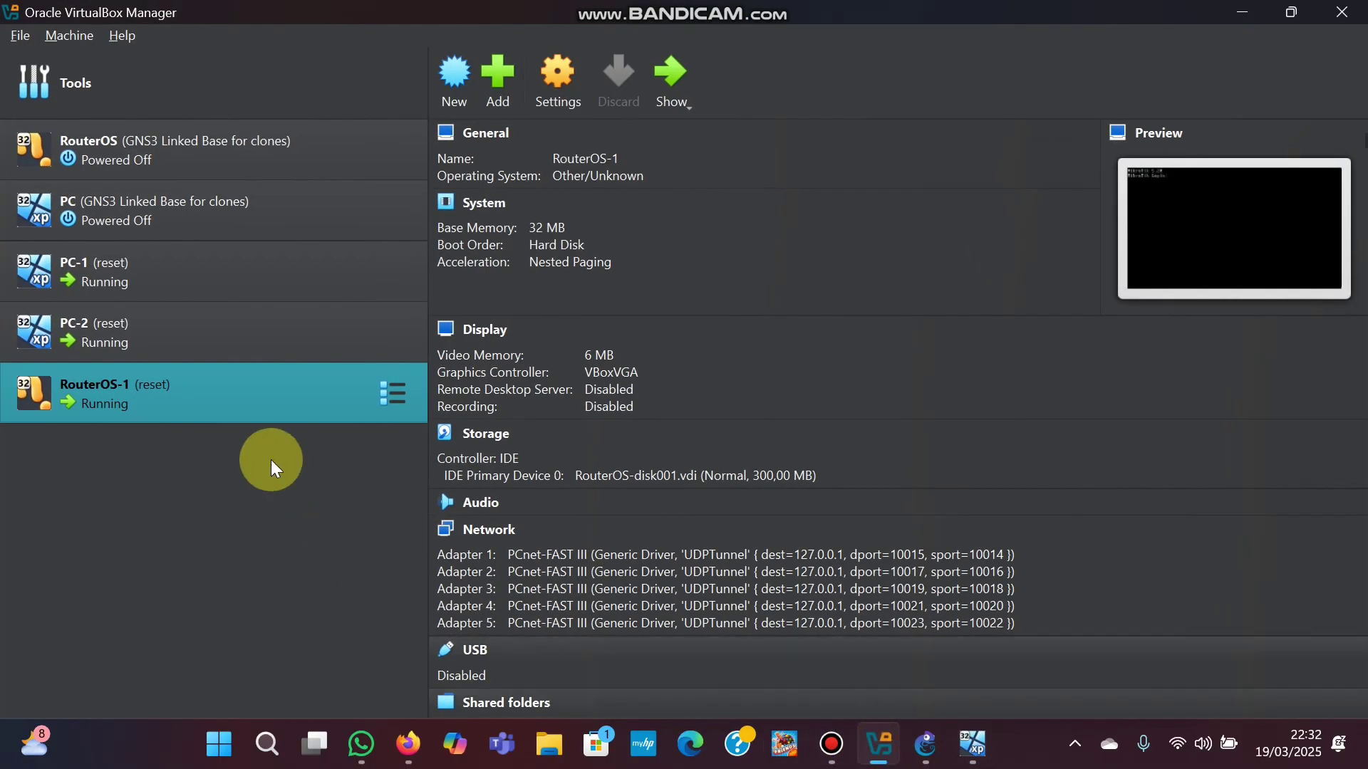
left_click(564, 100)
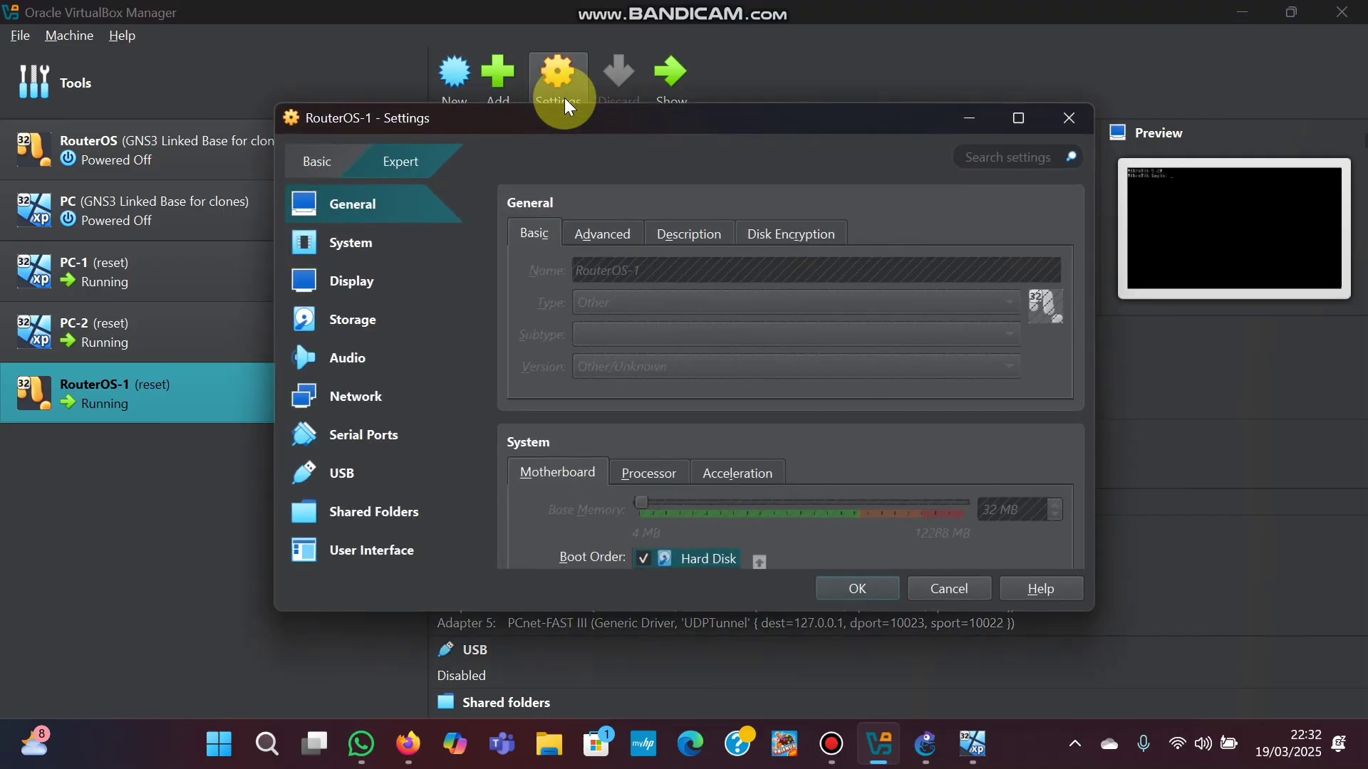
left_click(372, 404)
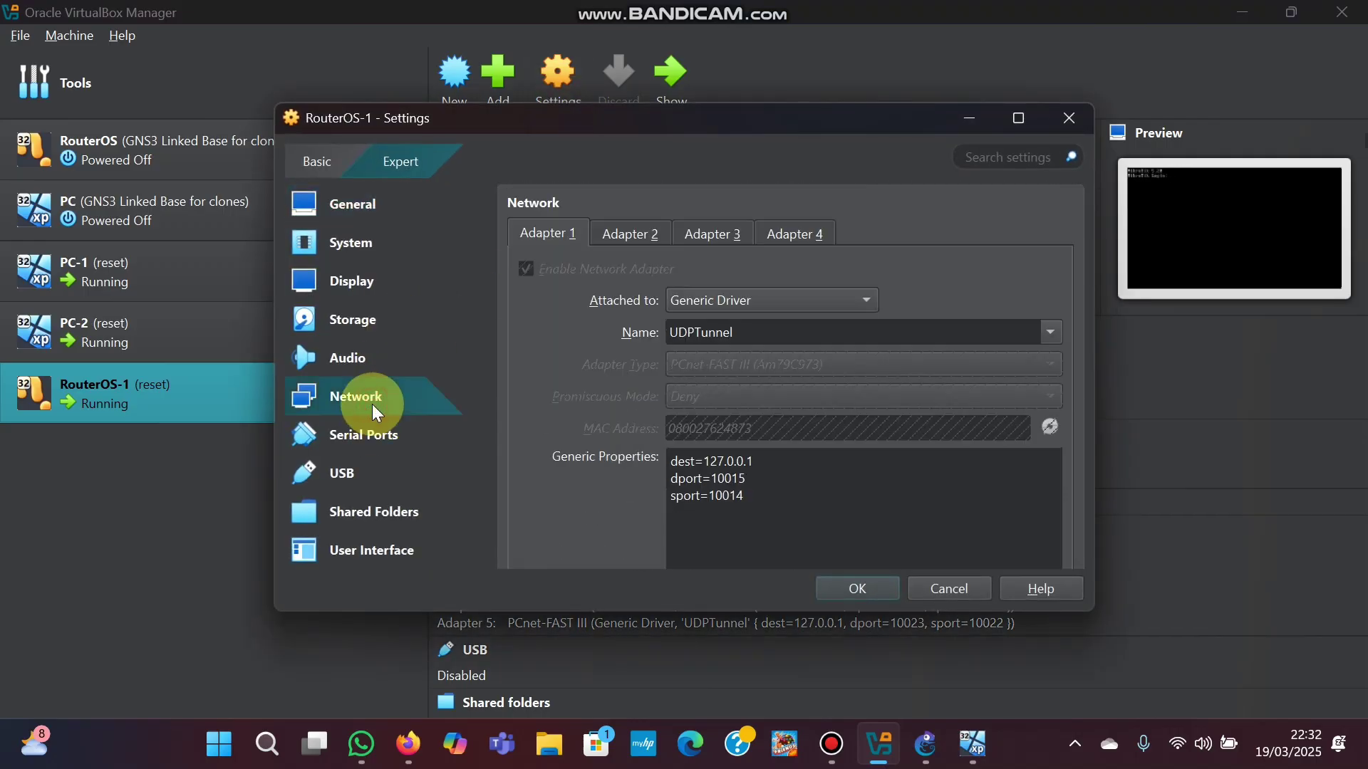
left_click(786, 299)
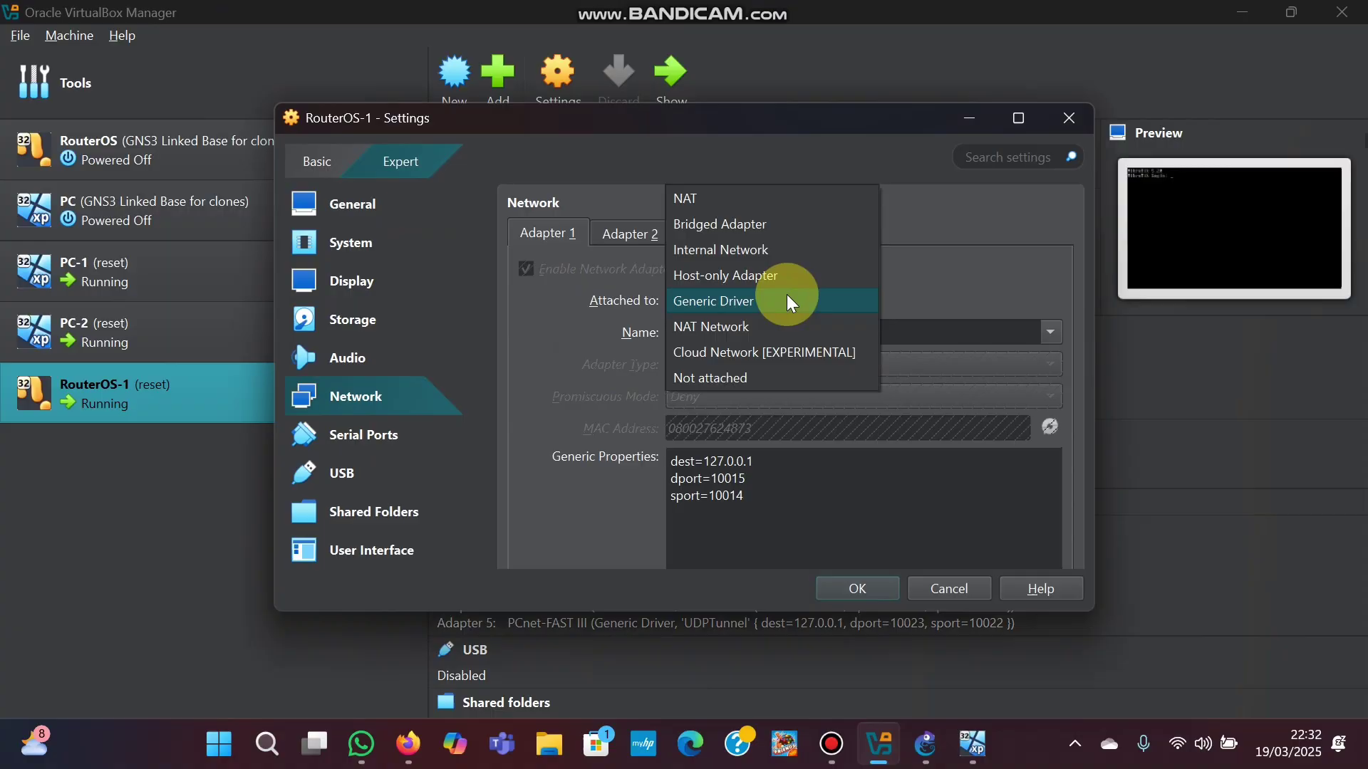
left_click(745, 191)
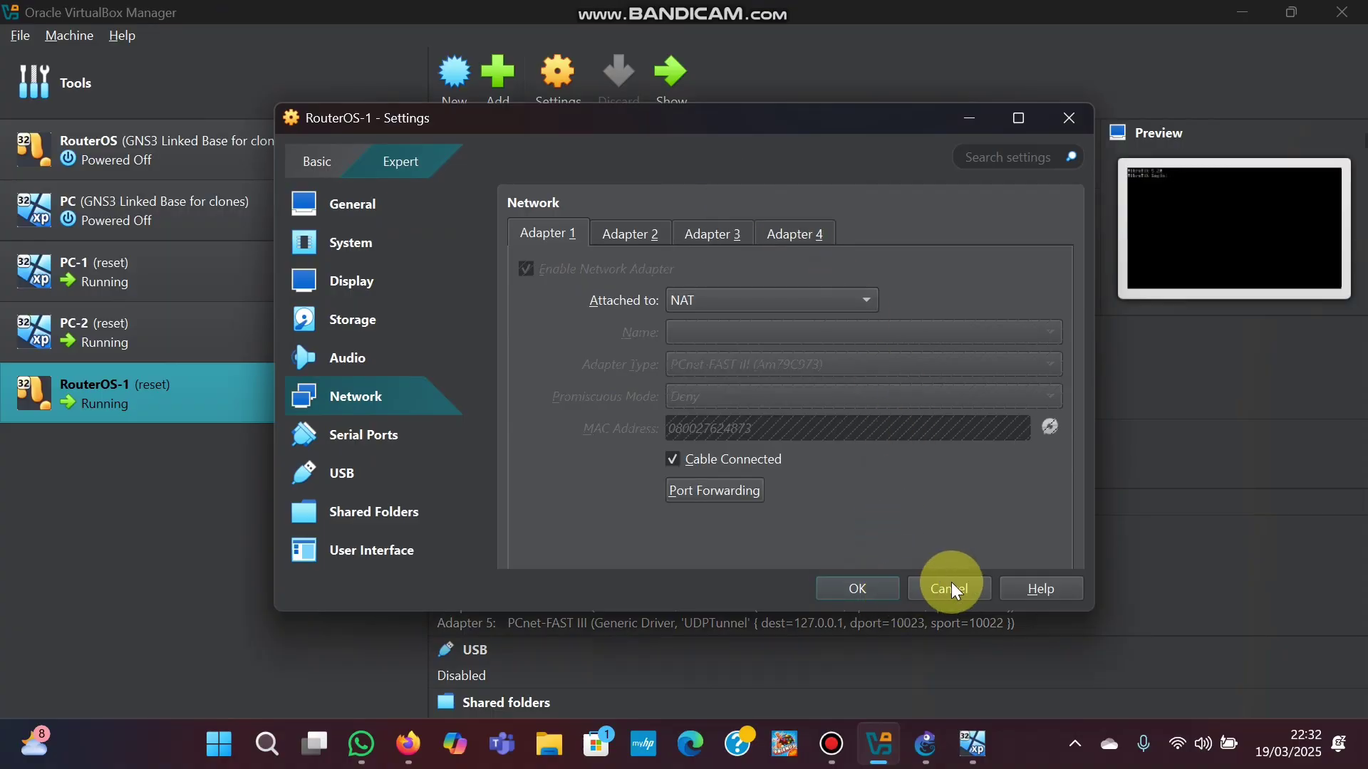
left_click(892, 587)
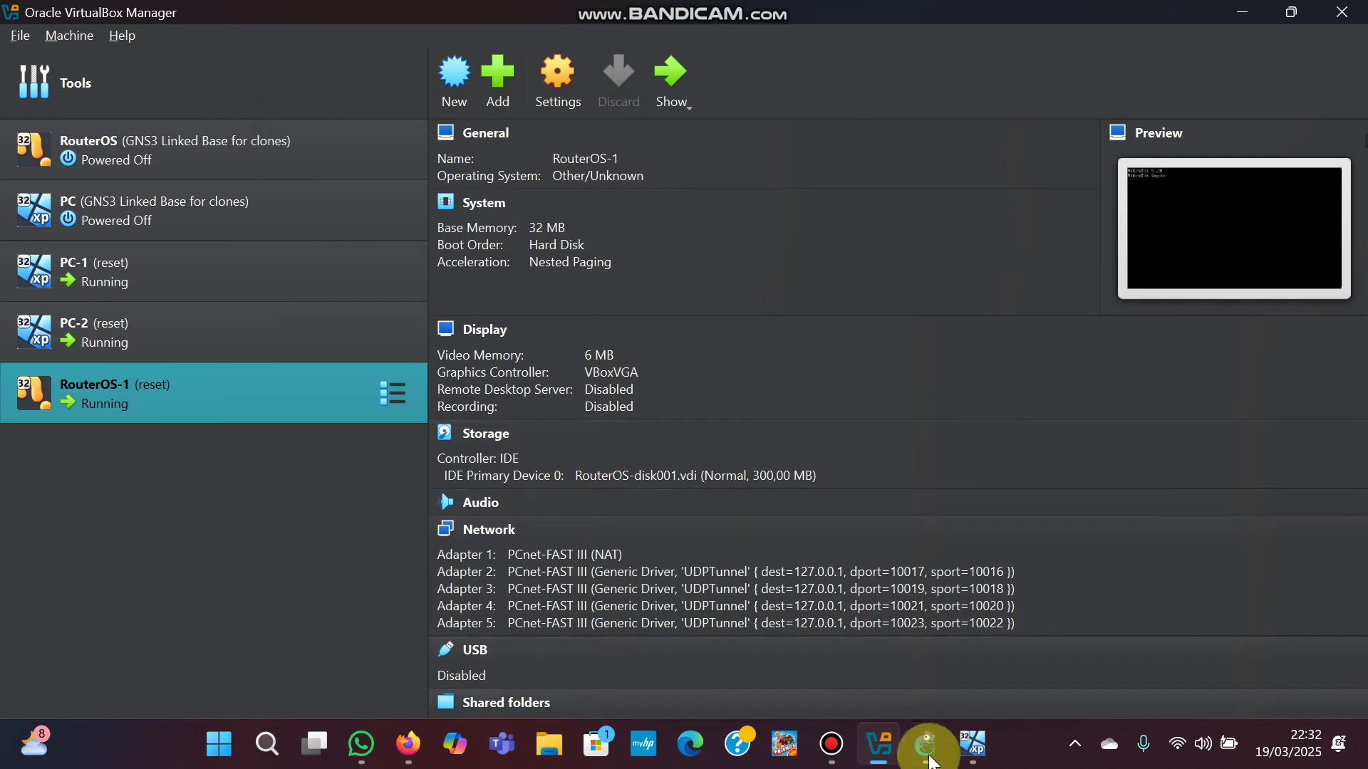
Switch to the PC-1 virtual machine window and dismiss its mouse integration and keyboard capture notifications
mouse_move(928, 753)
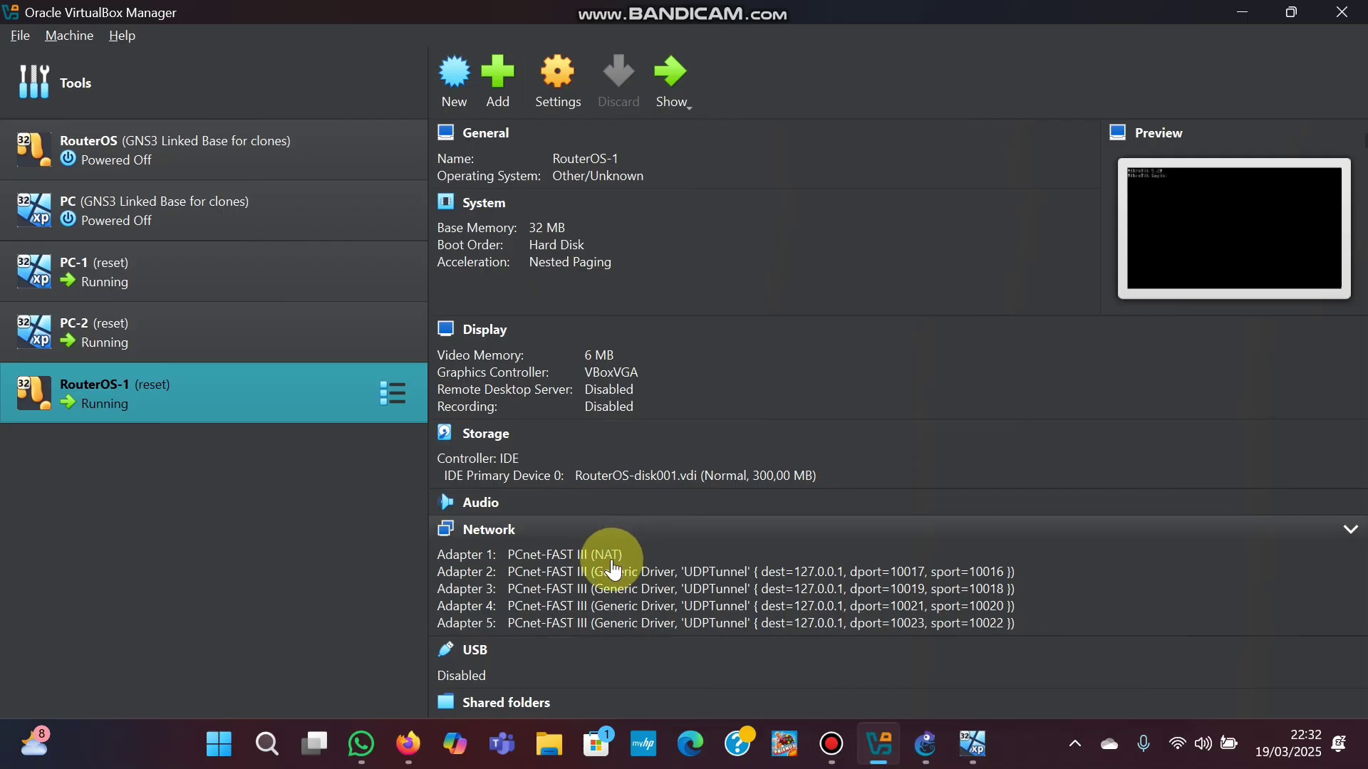
mouse_move(973, 741)
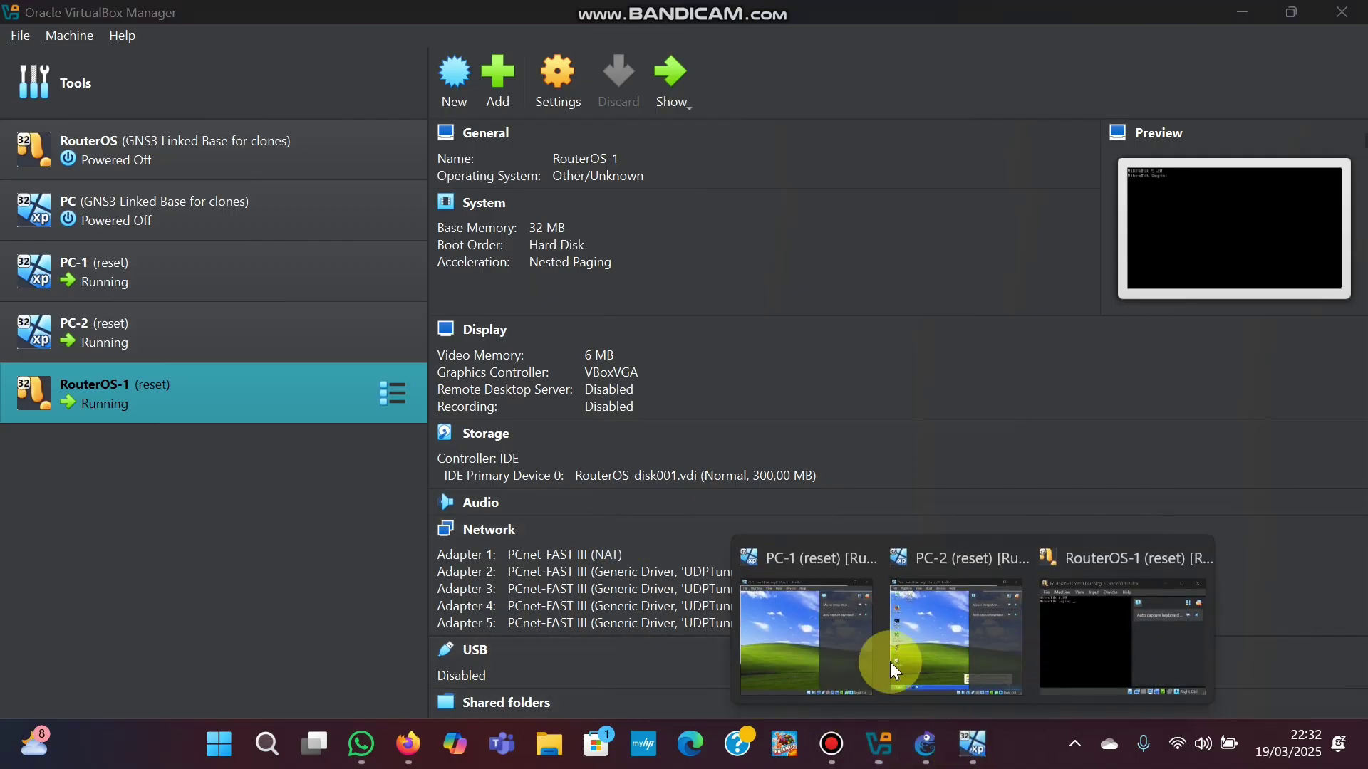
left_click(830, 639)
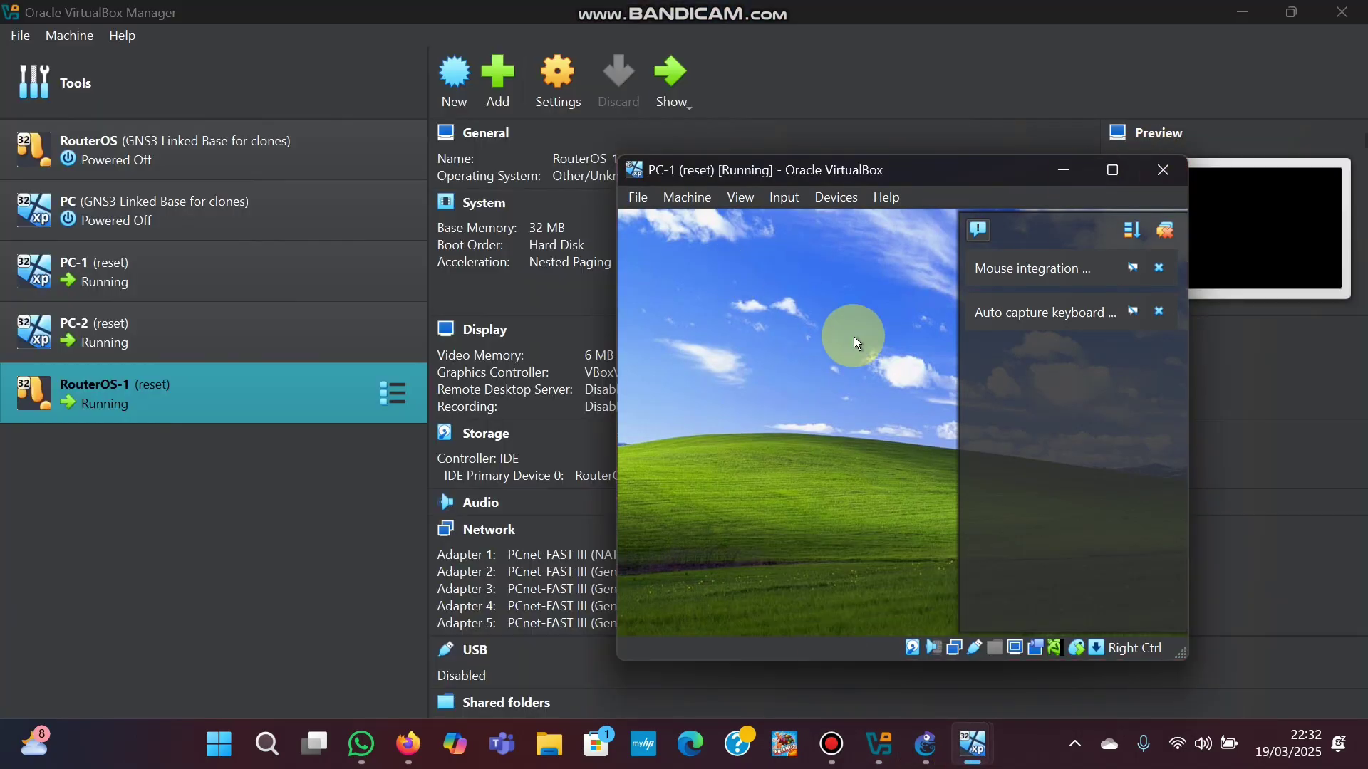
left_click(1157, 269)
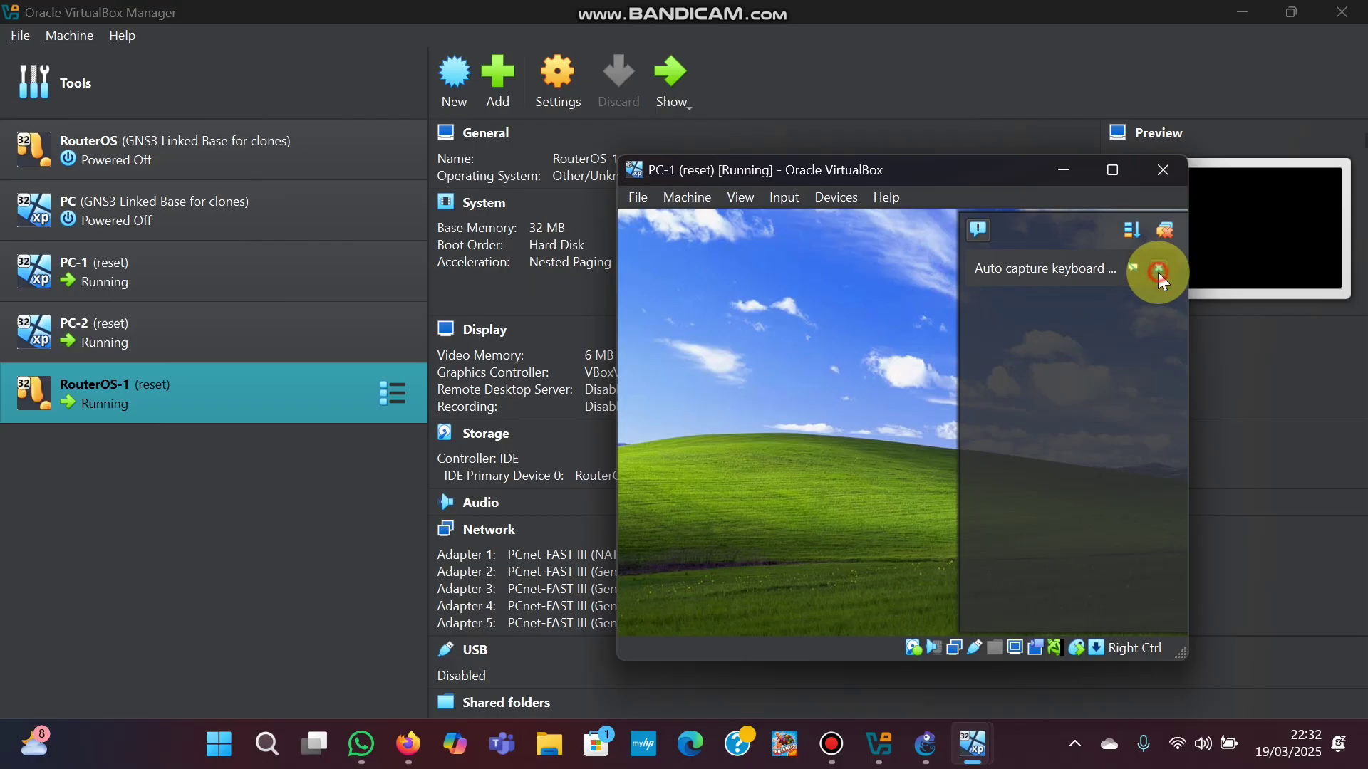
left_click(1158, 268)
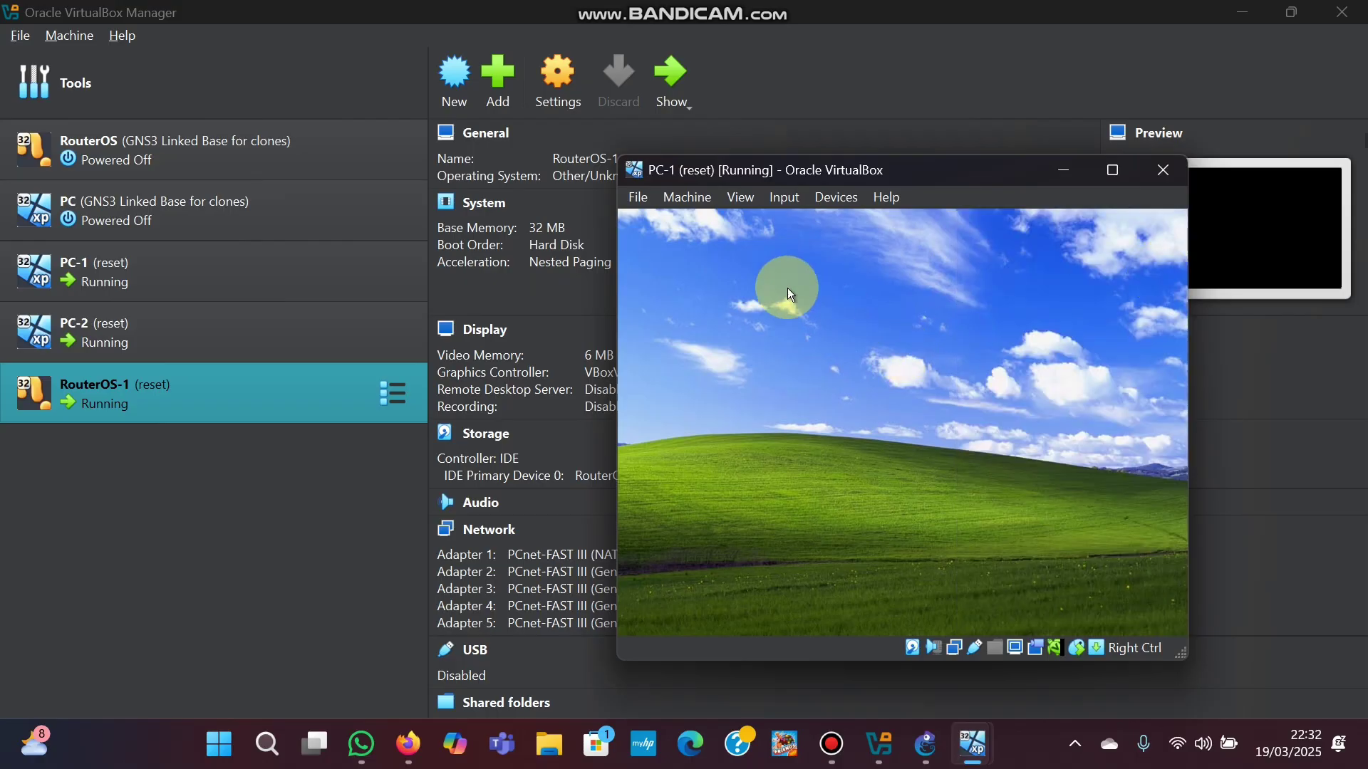
left_click_drag(788, 288, 992, 292)
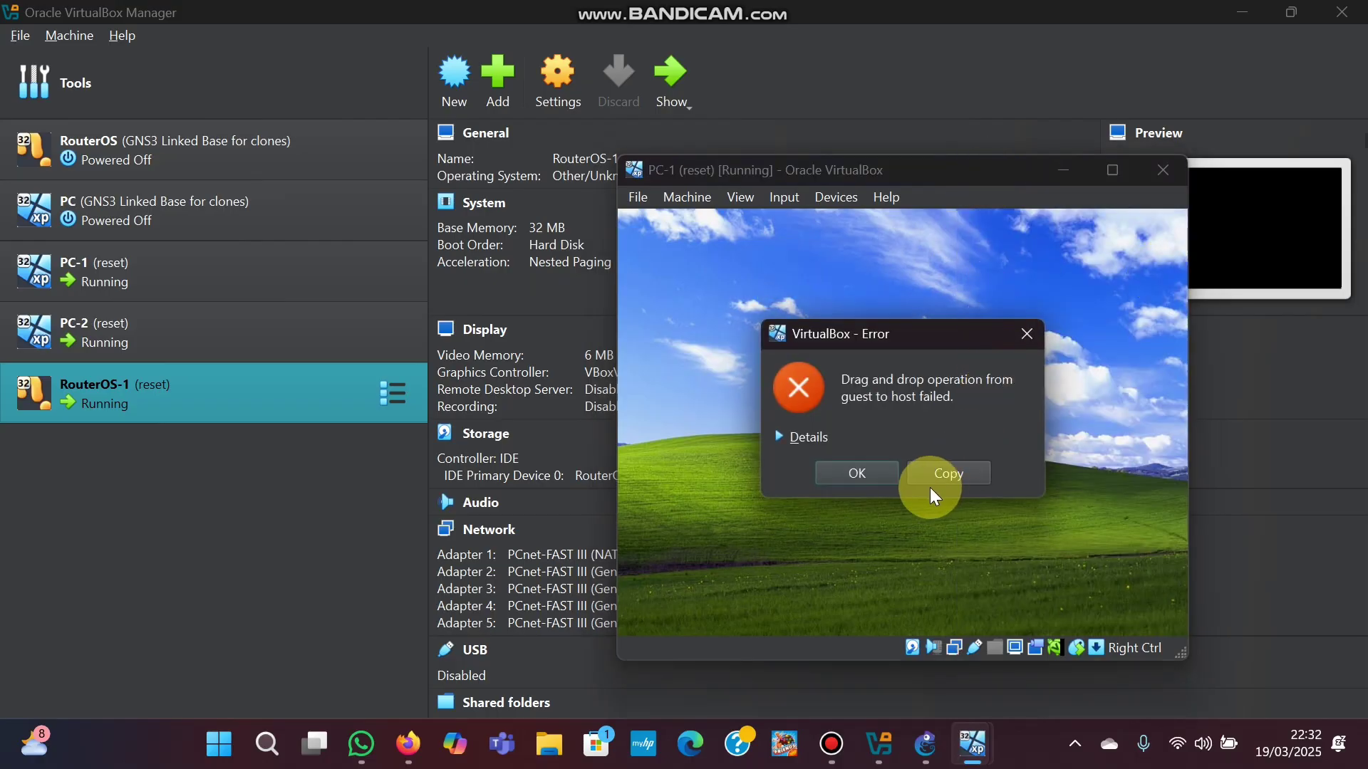
left_click(883, 473)
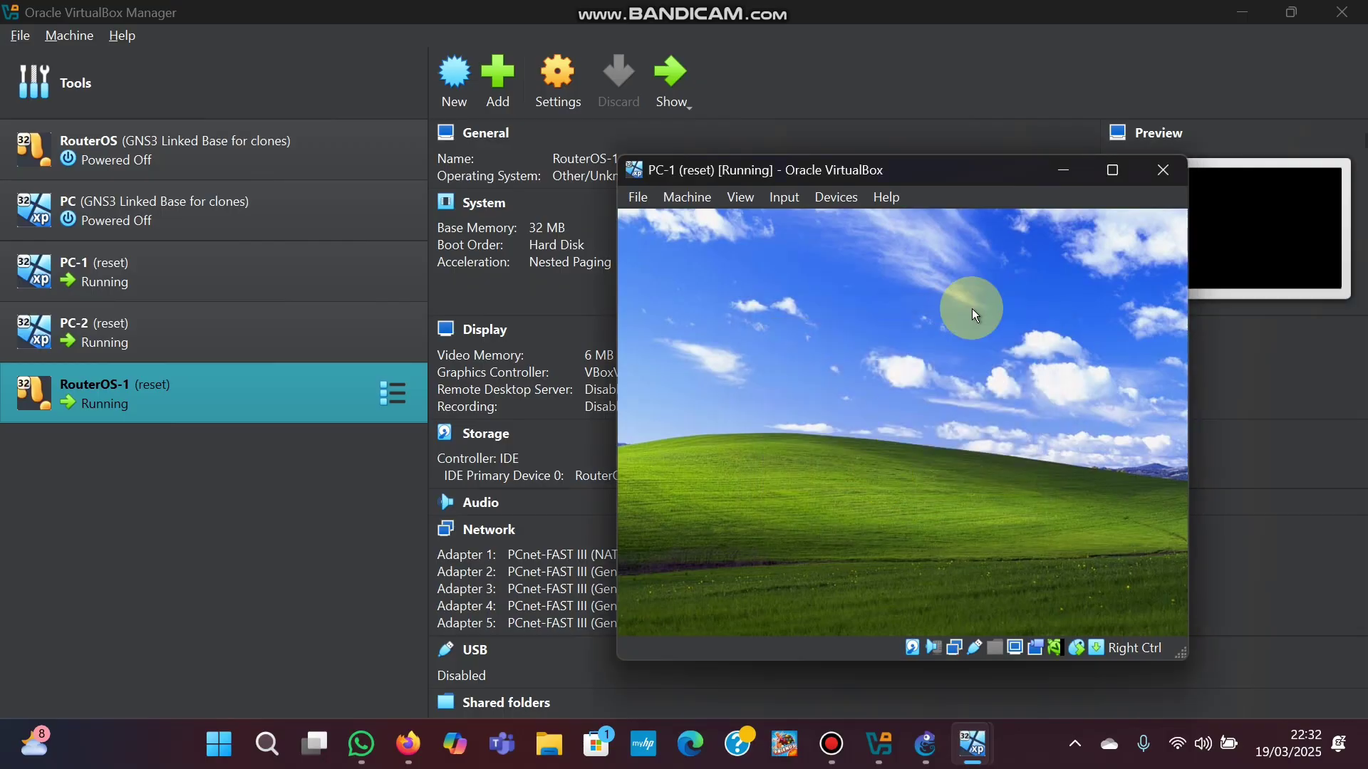
left_click(1169, 171)
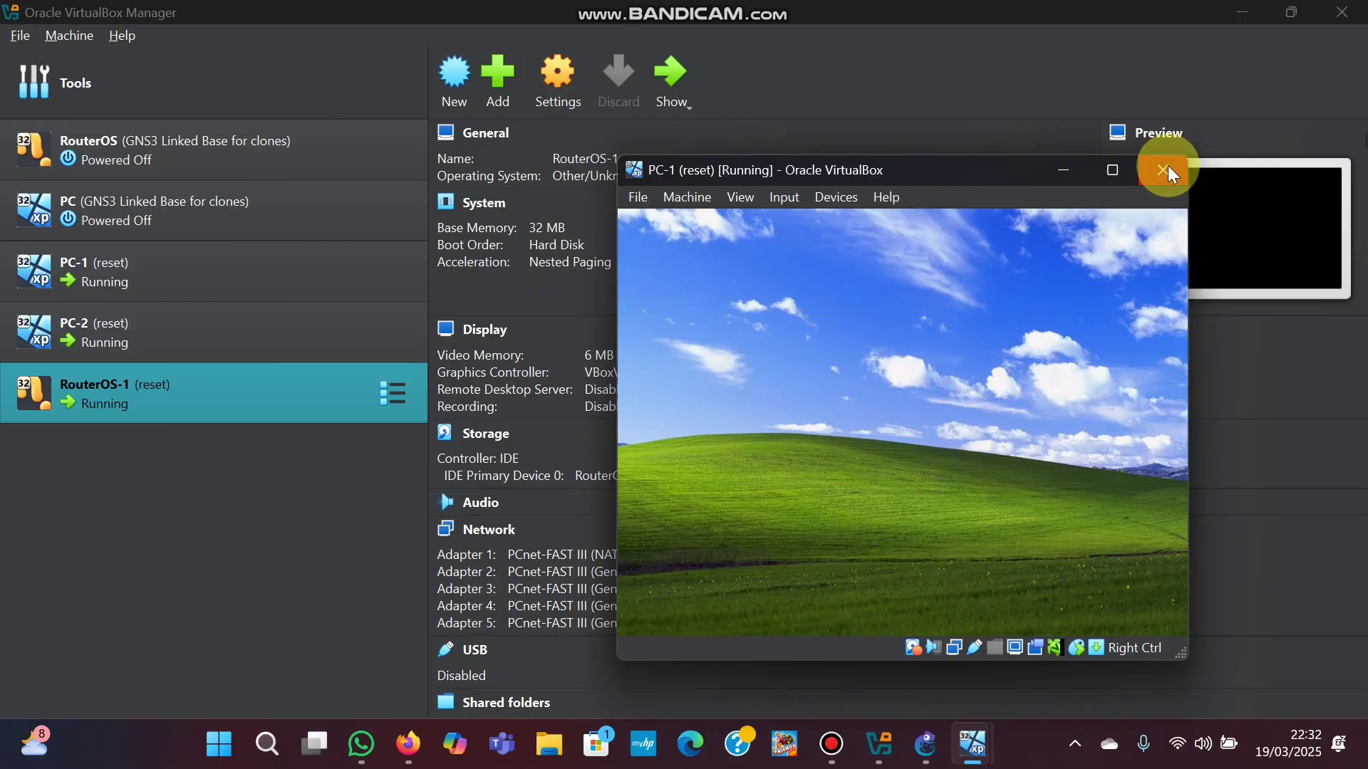
left_click(1023, 309)
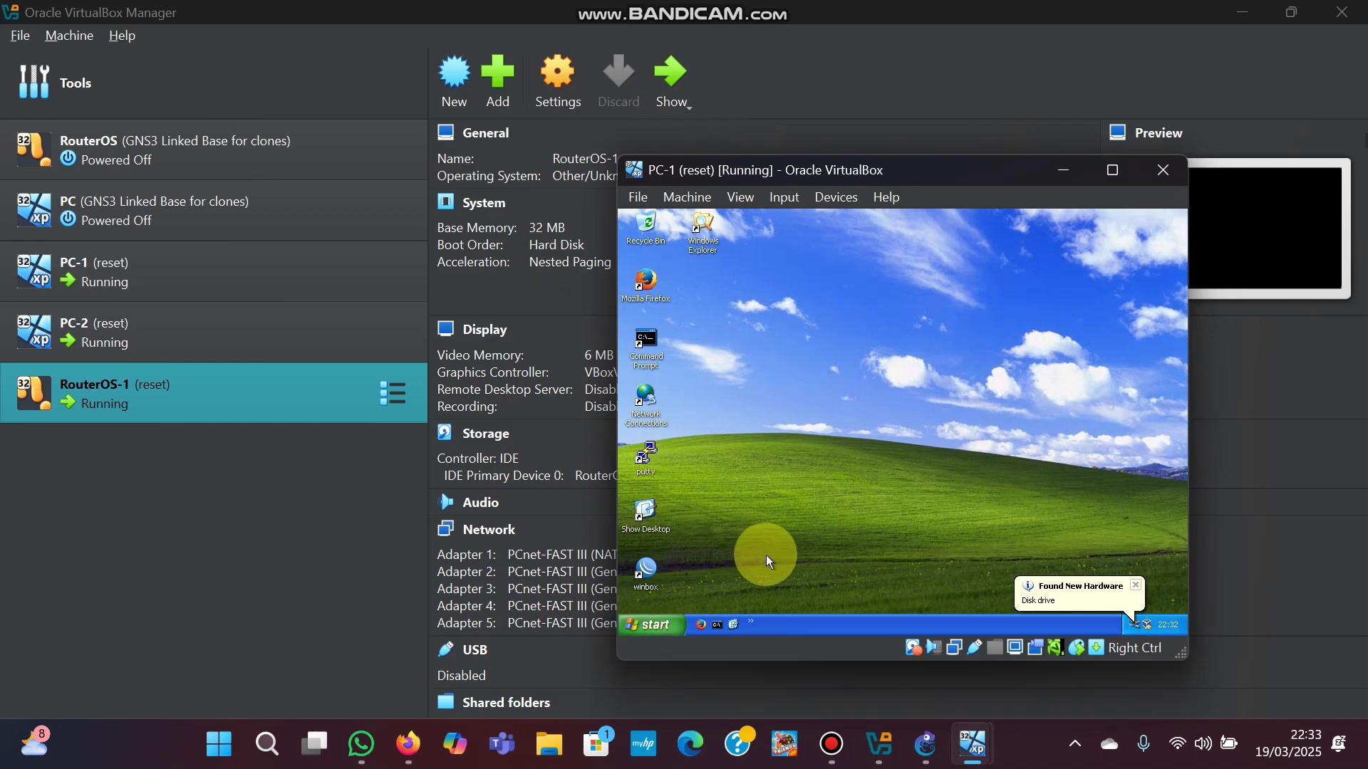
Dismiss the hardware notice on PC-1, launch WinBox and connect to the discovered MikroTik router by its MAC address
left_click(1133, 587)
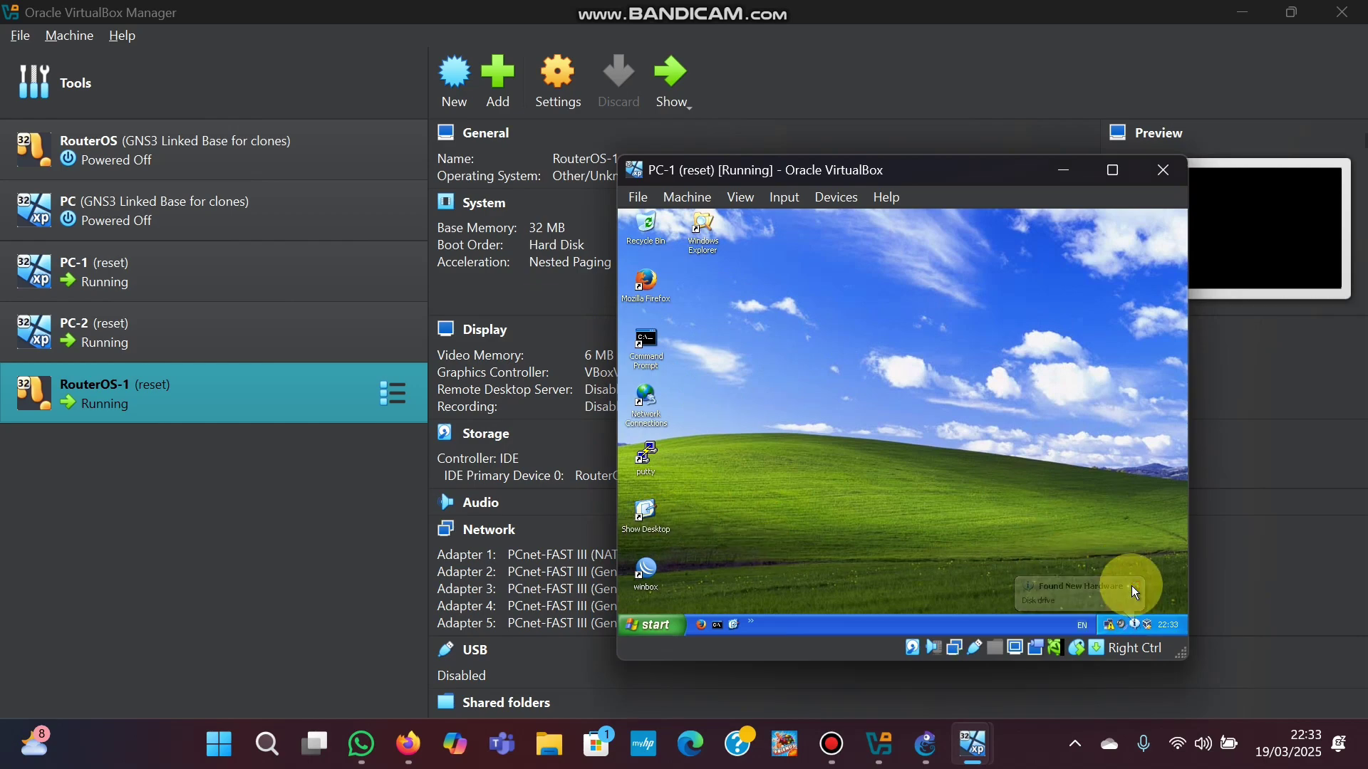
left_click(651, 564)
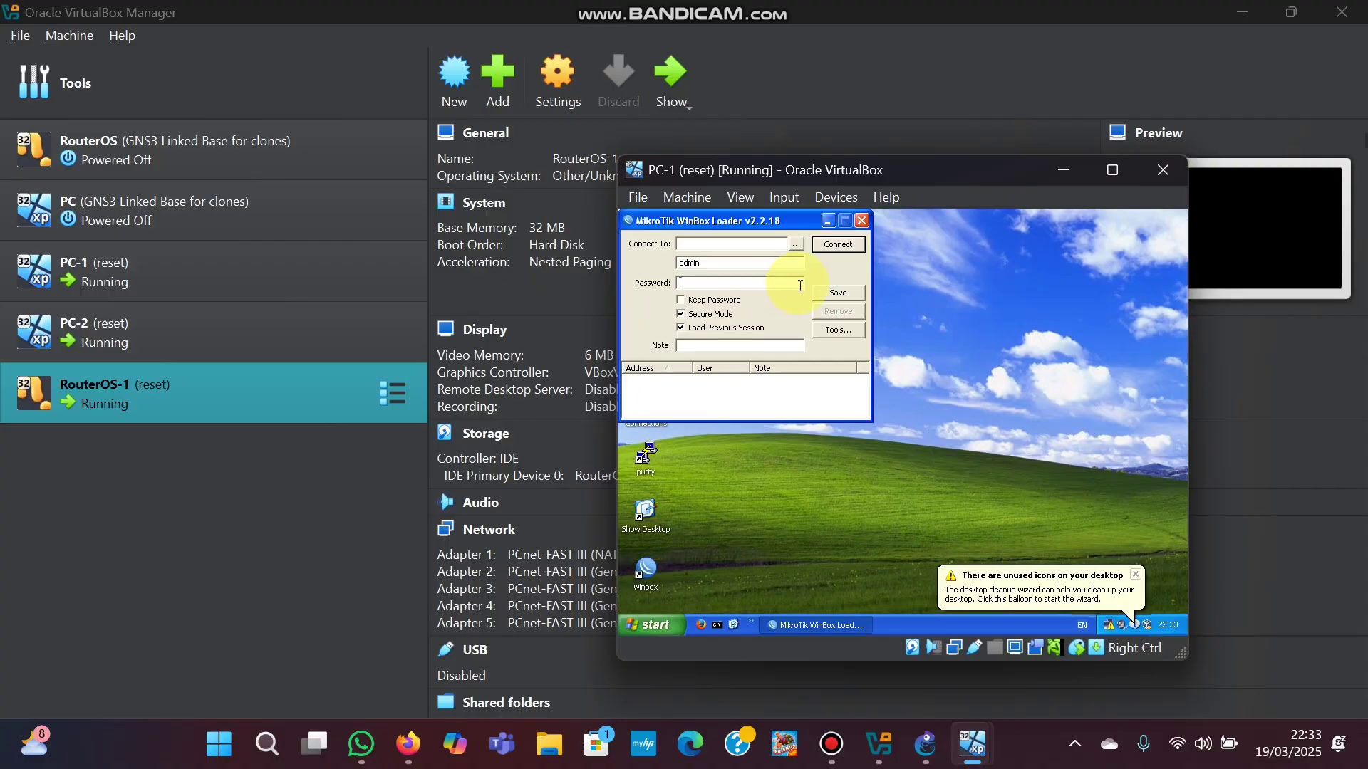
left_click(796, 244)
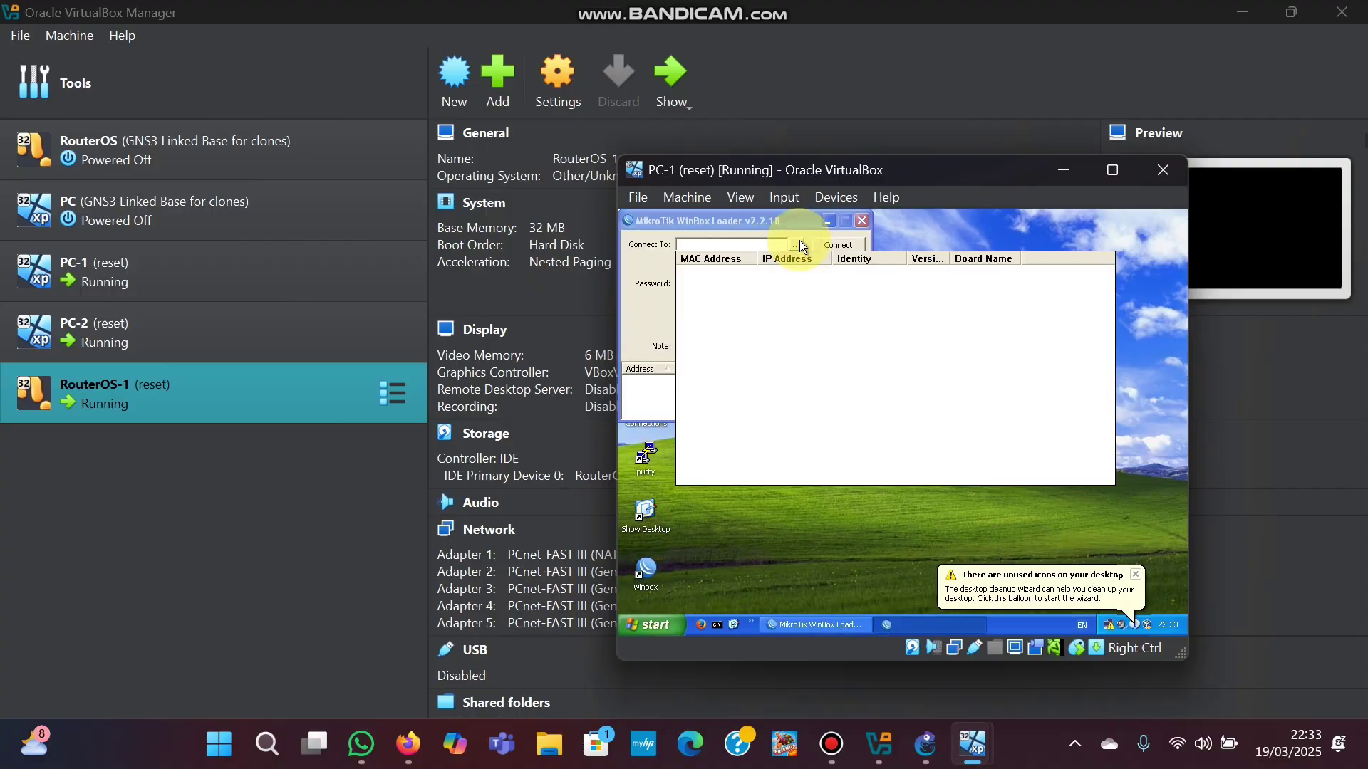
left_click(724, 272)
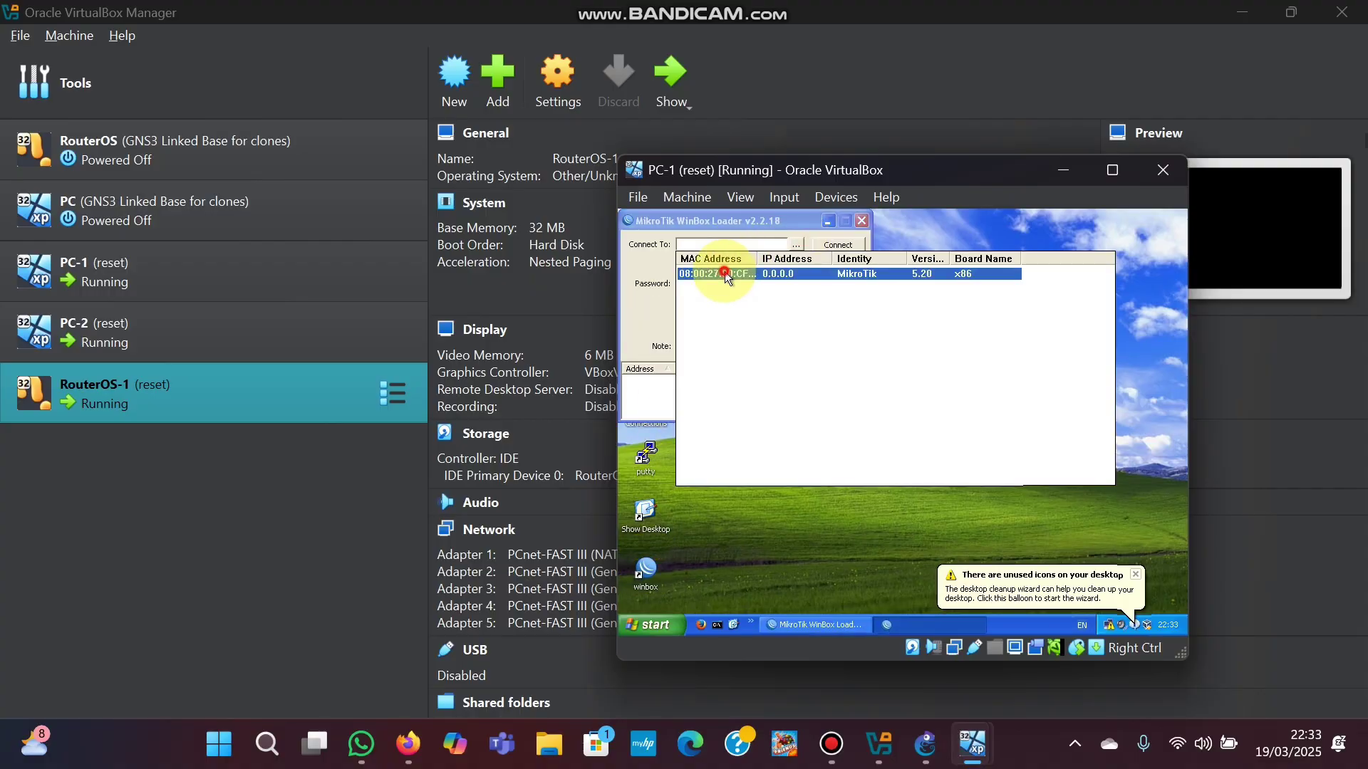
left_click(843, 243)
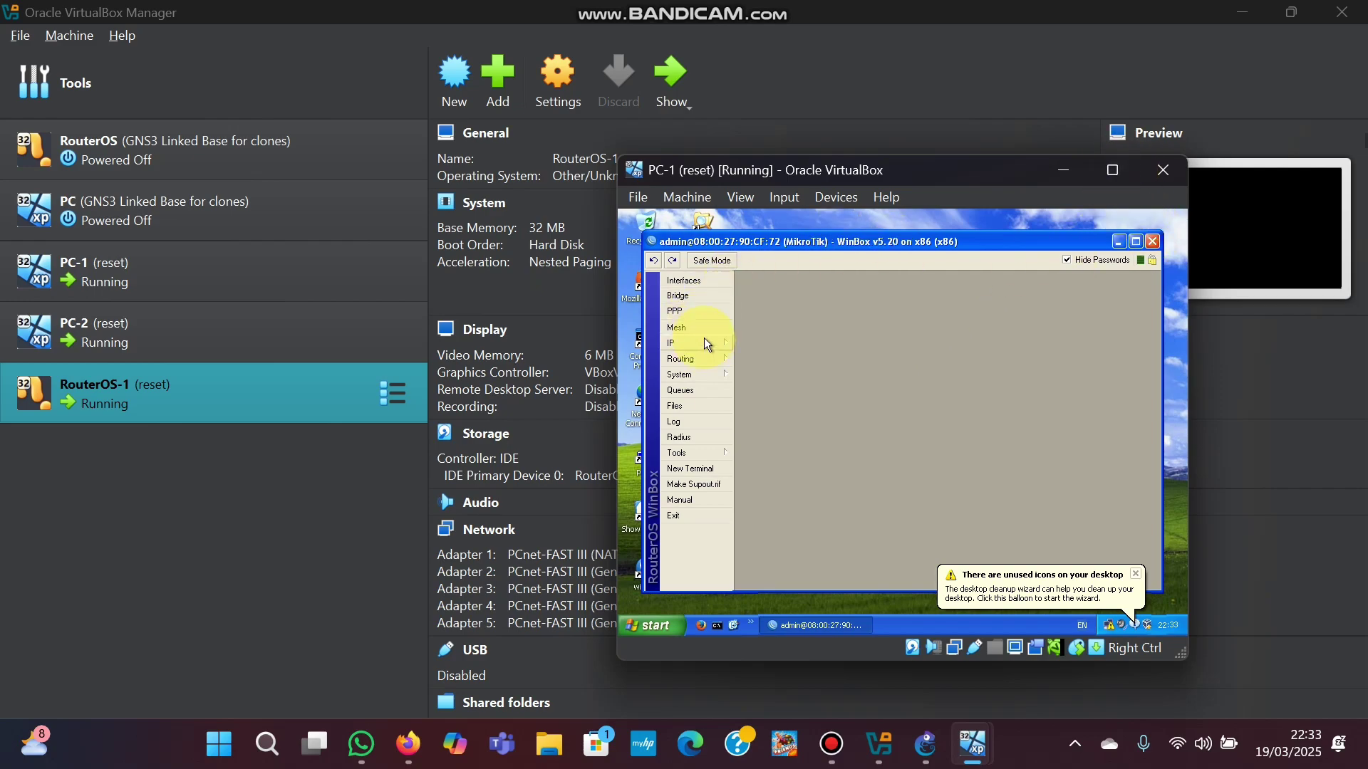
Open the router's interface list and add a DHCP client on interface ether1 with peer DNS, peer NTP and default route enabled
left_click(696, 281)
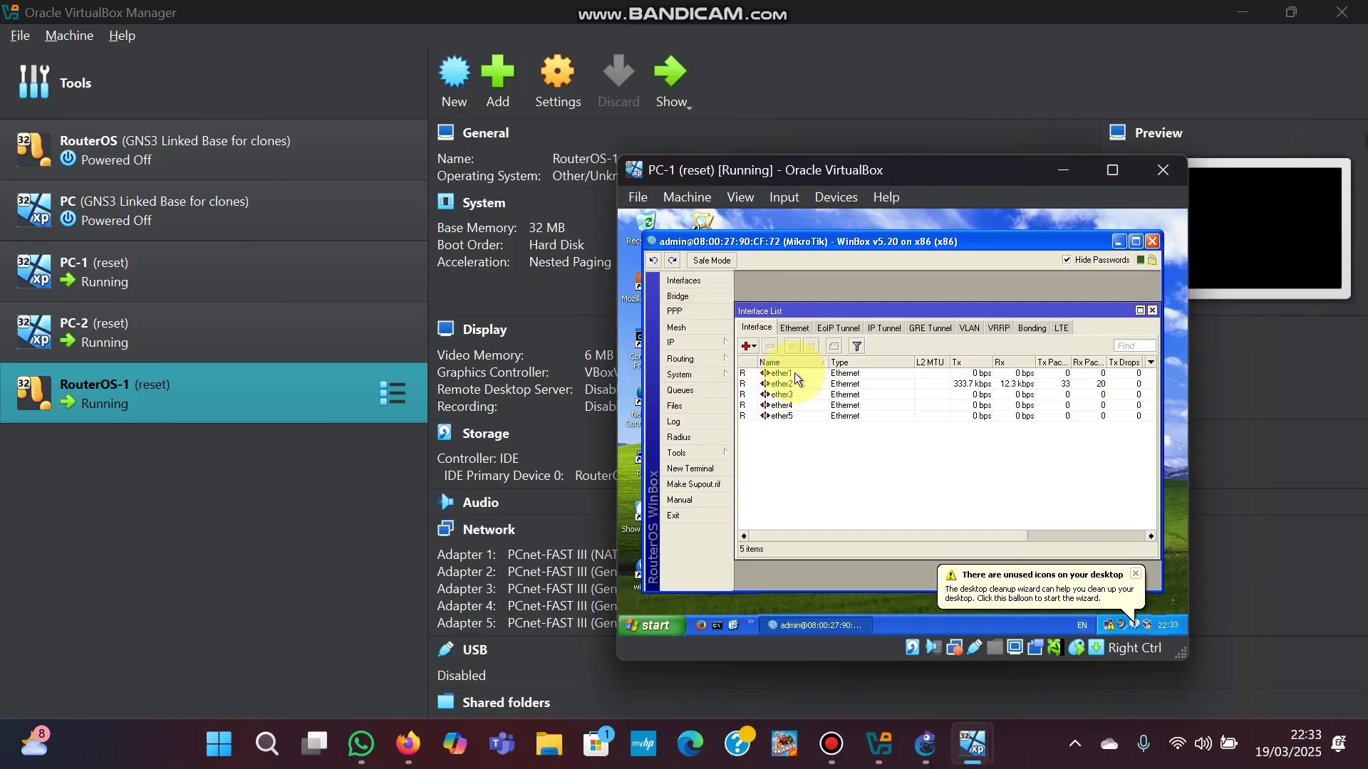
left_click(718, 342)
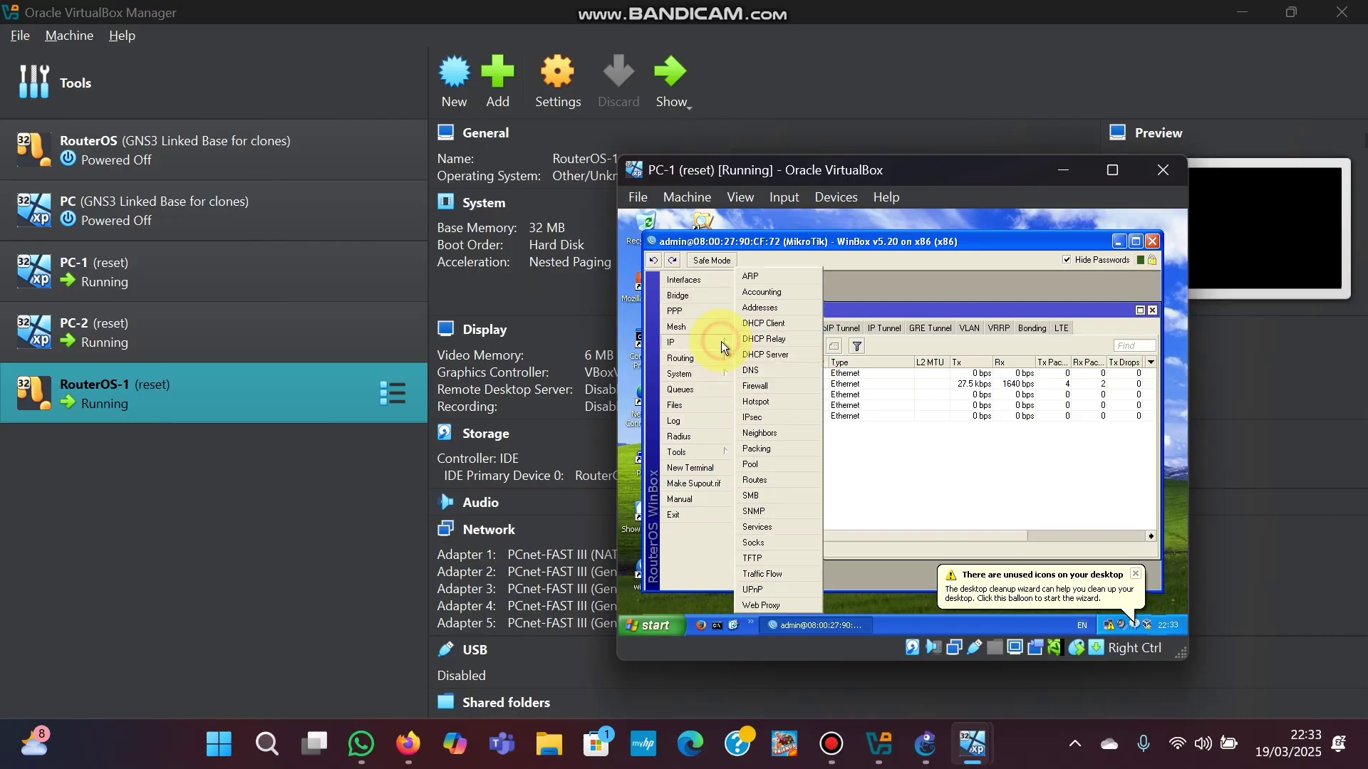
left_click(763, 322)
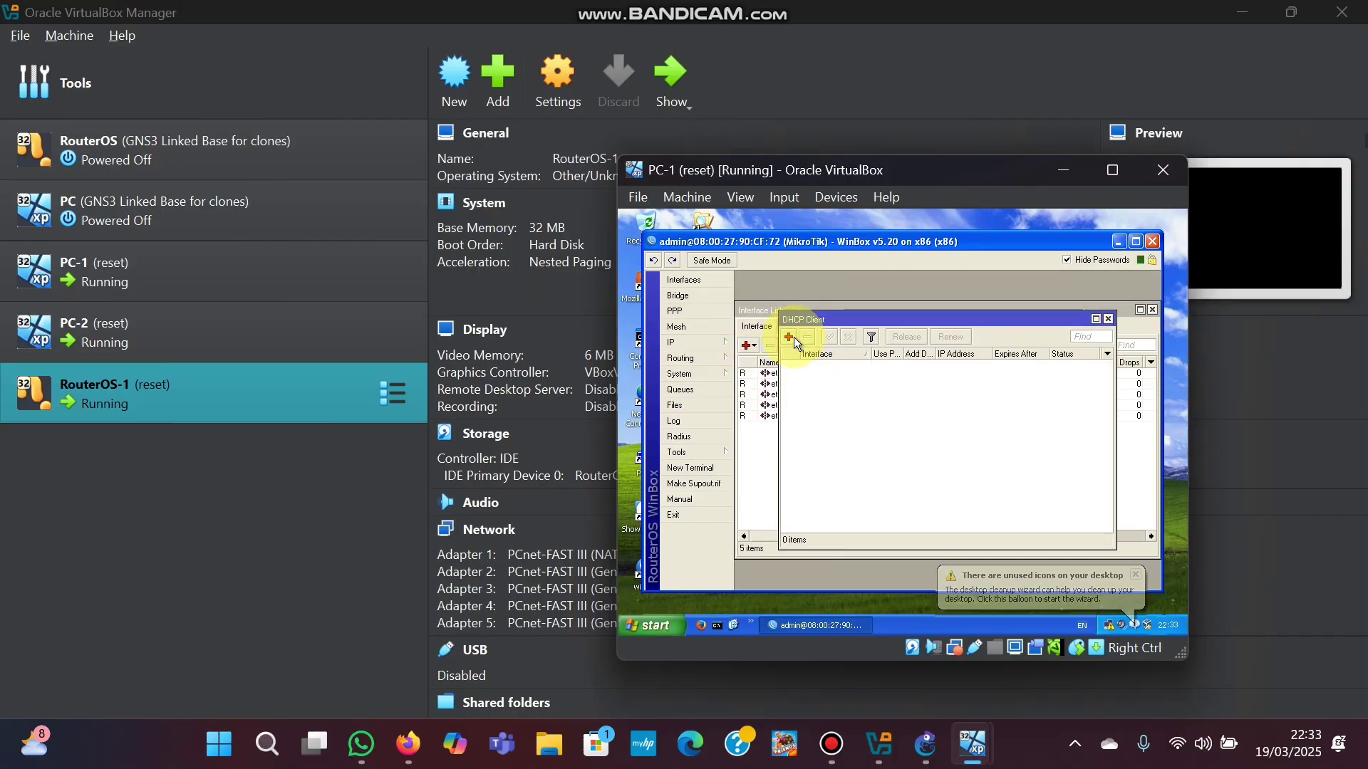
left_click(792, 337)
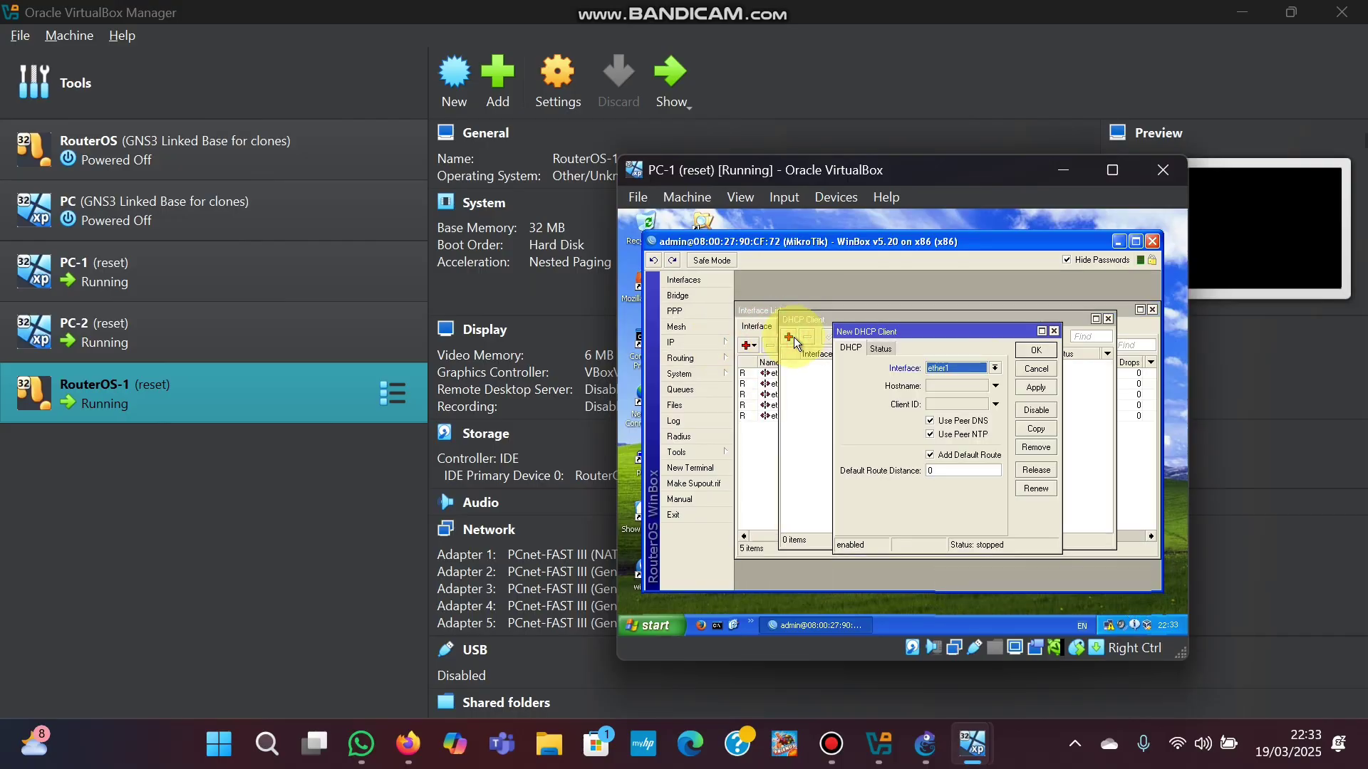
left_click(1036, 388)
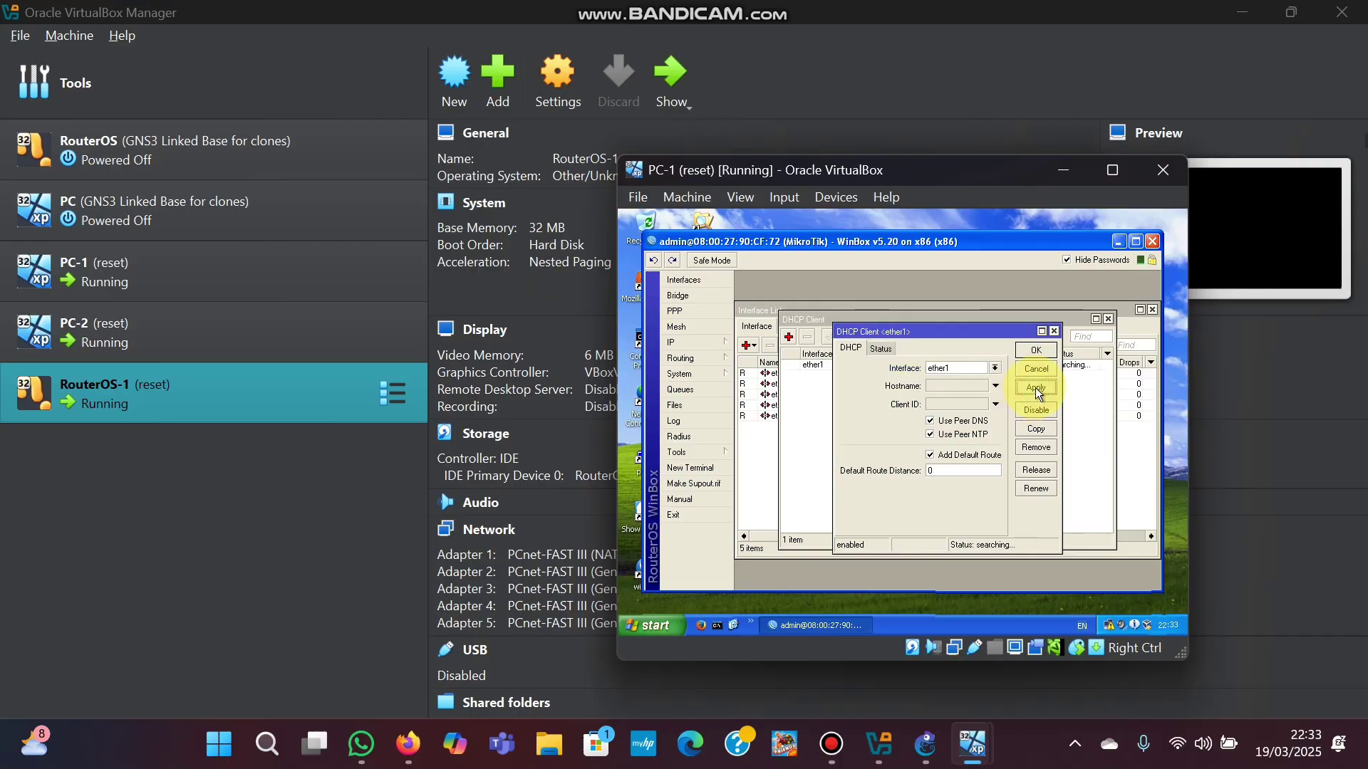
left_click(1052, 331)
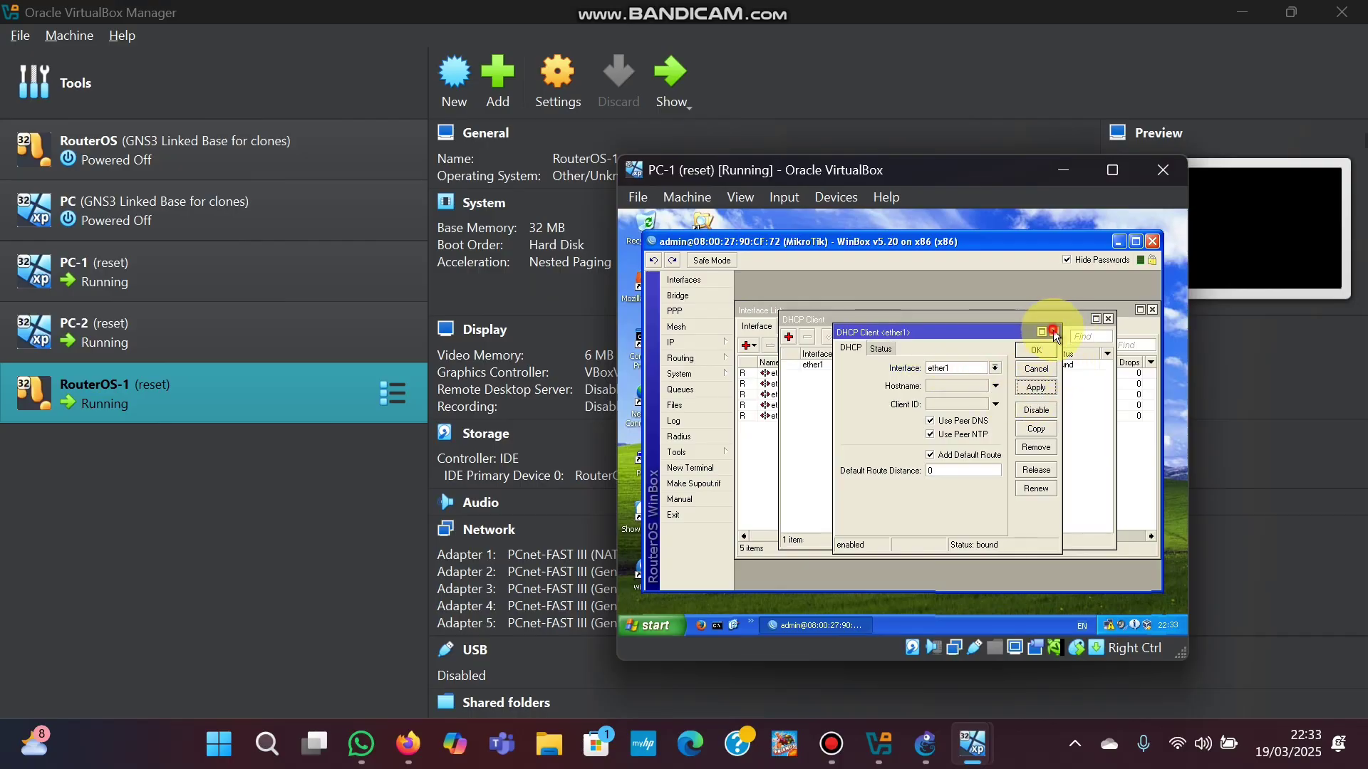
left_click(1110, 320)
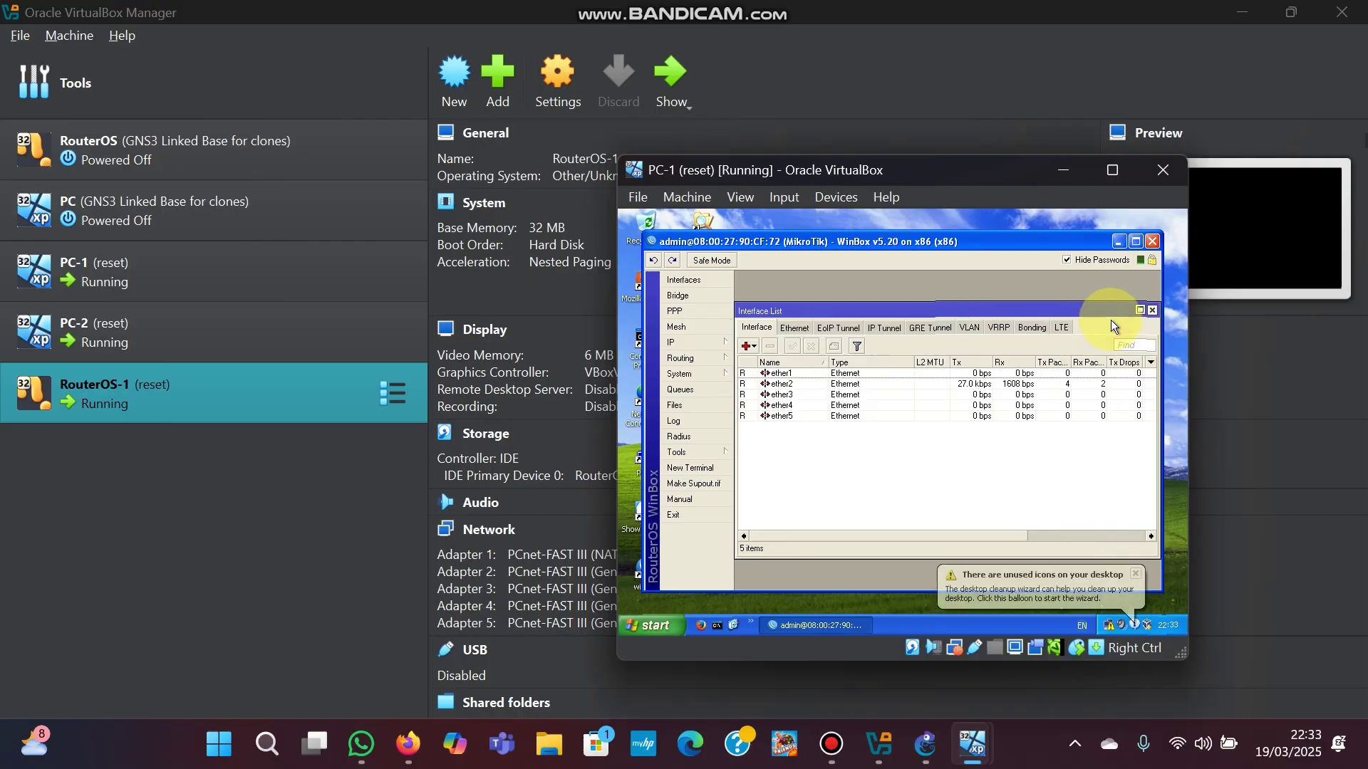
Open the router's IP address list and start a new address entry assigned to interface ether2
left_click(703, 349)
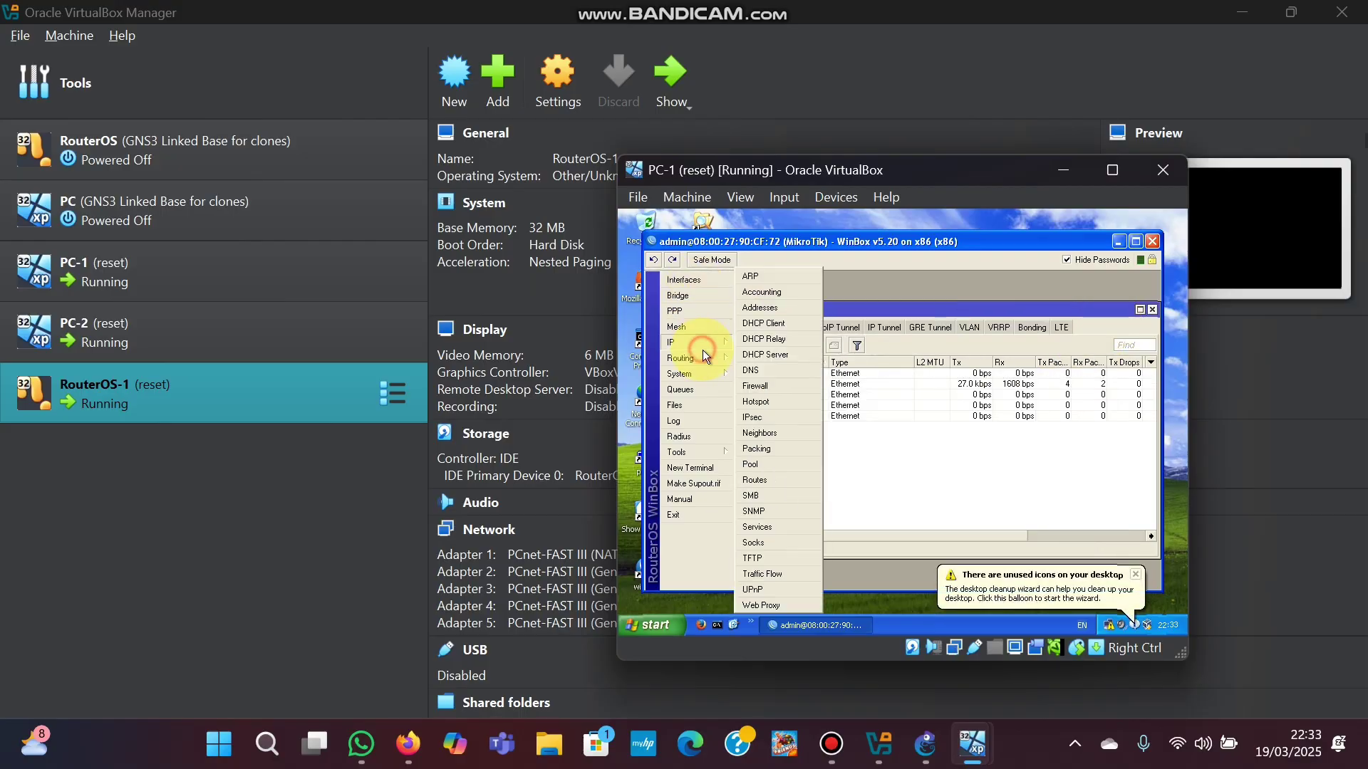
left_click(761, 310)
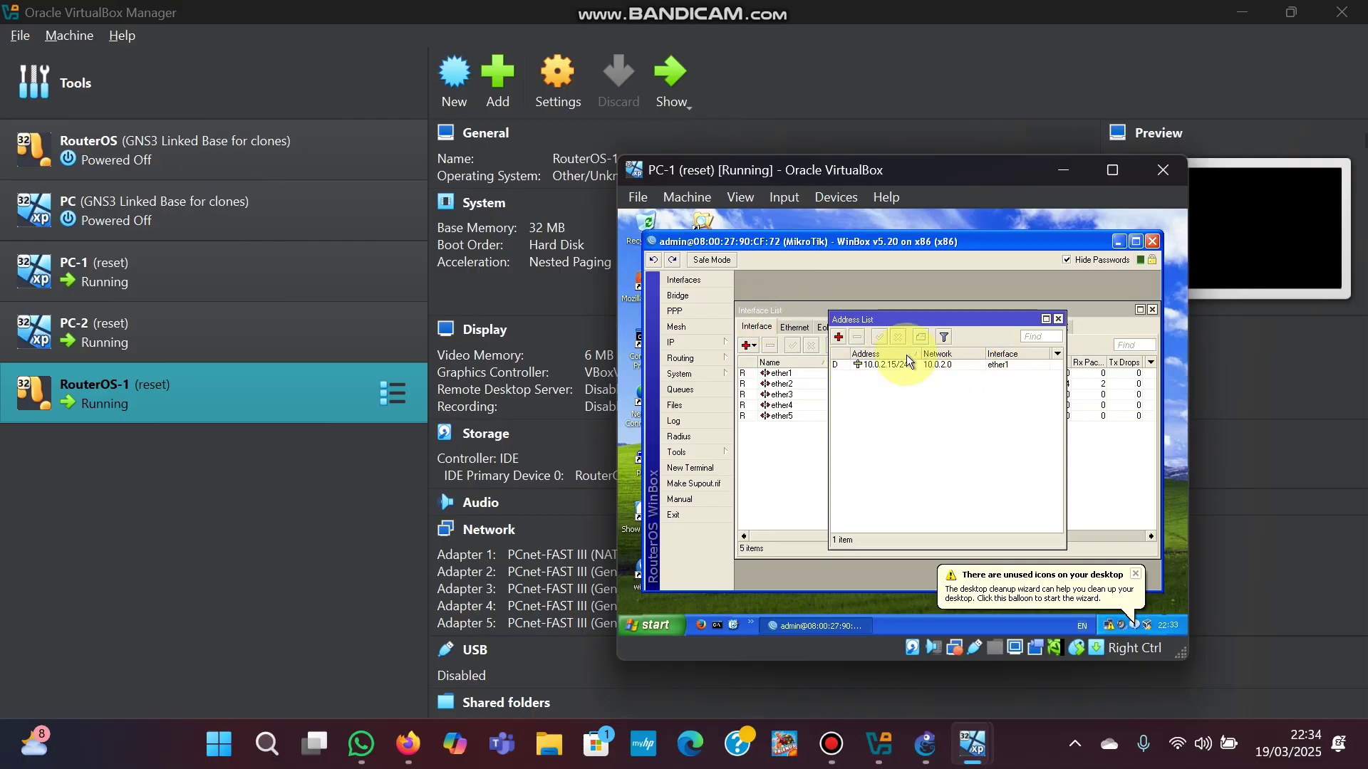
left_click(838, 340)
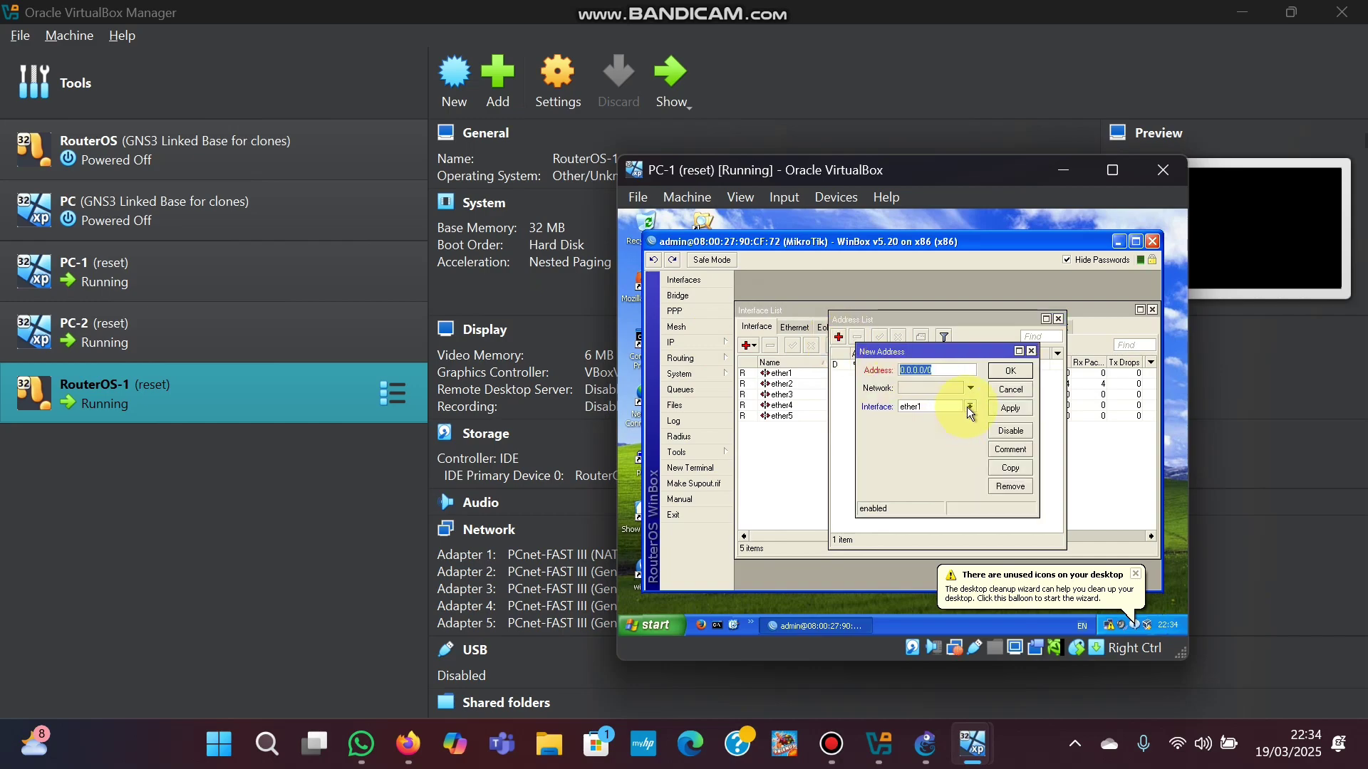
left_click(969, 407)
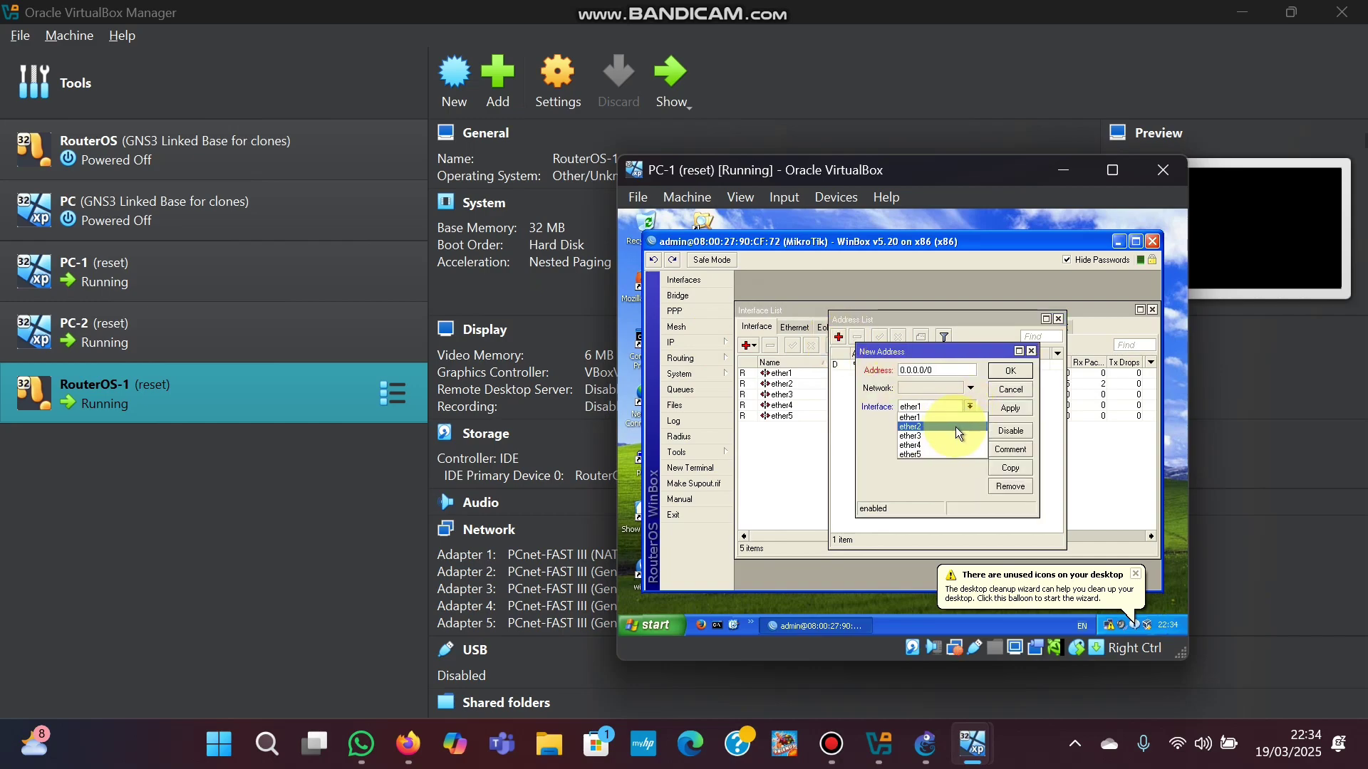
left_click(956, 427)
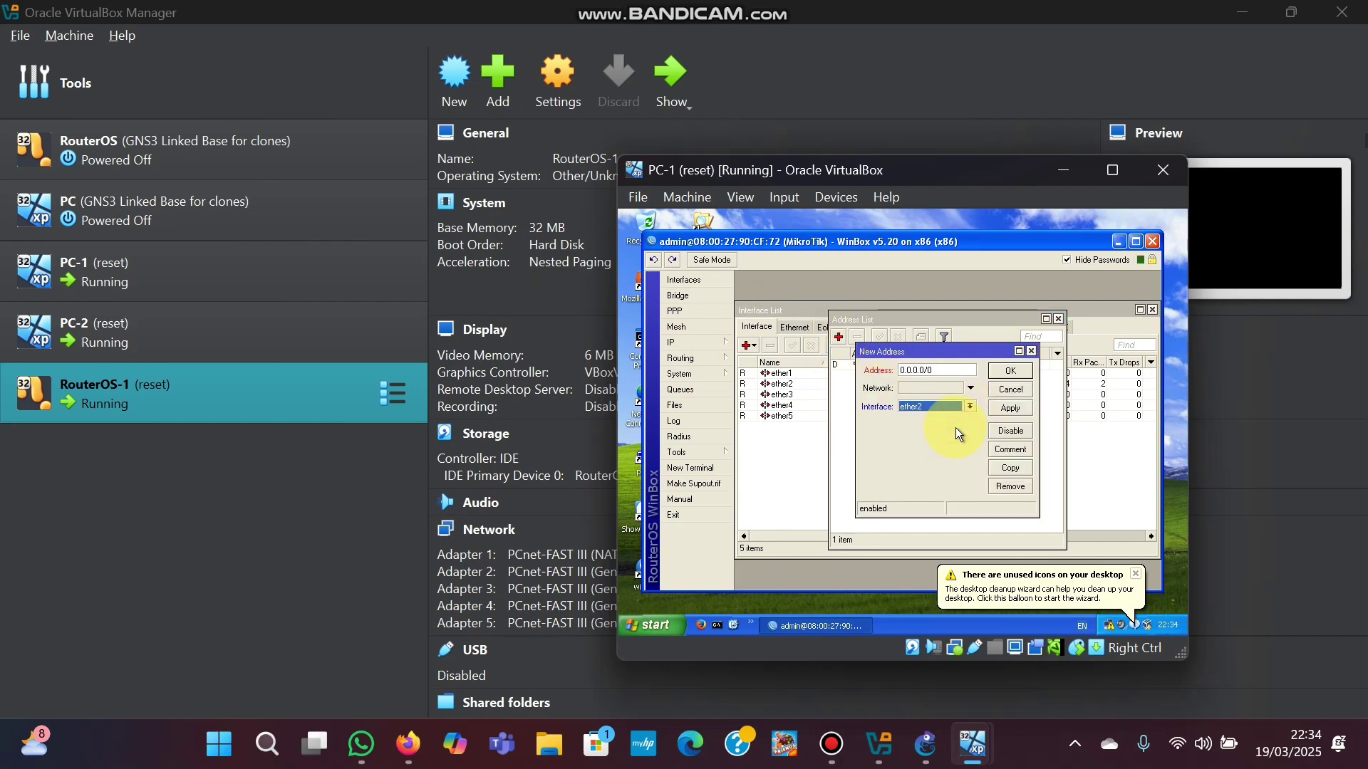
Set the new ether2 entry's address to 192.168.1.254/24, apply it and close the address list
left_click(943, 373)
key("BackSpace")
key("BackSpace")
key("BackSpace")
key("BackSpace")
key("BackSpace")
key("BackSpace")
key("BackSpace")
key("BackSpace")
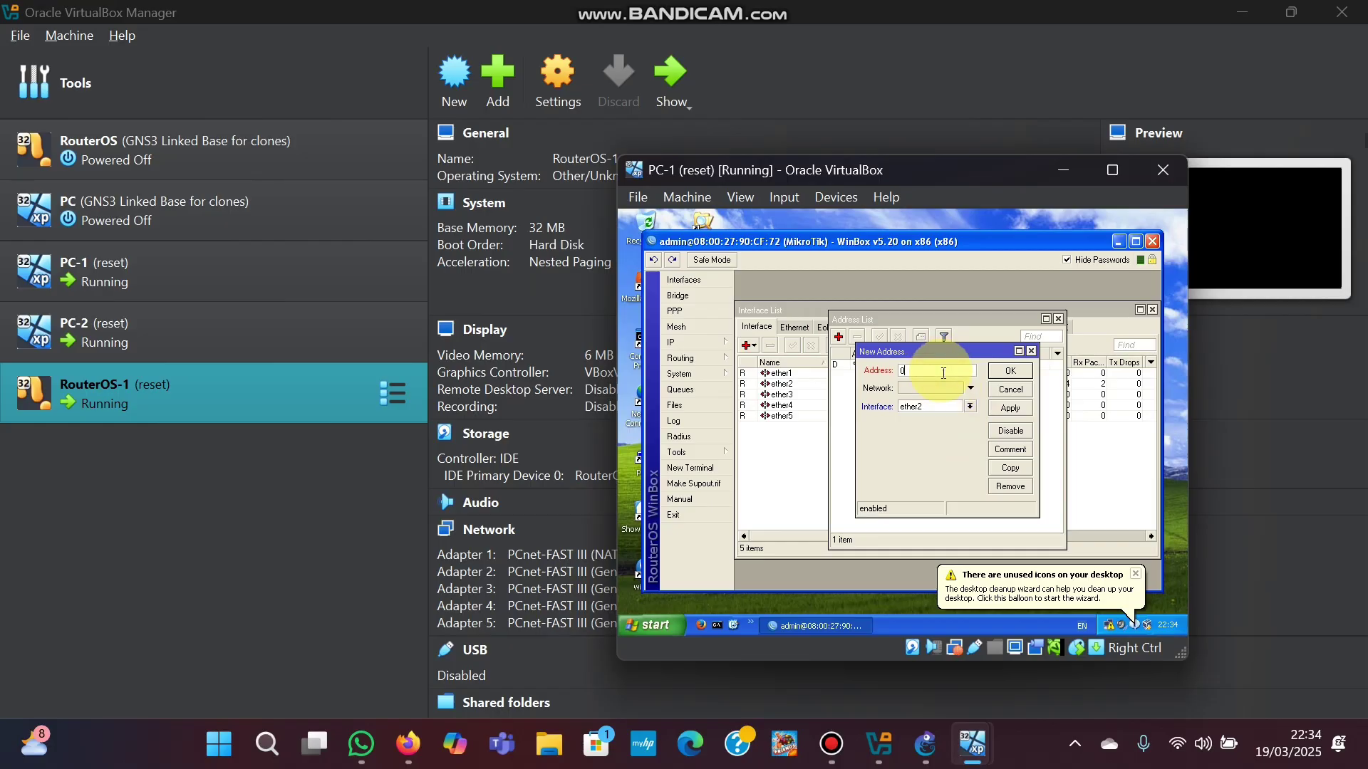
key("BackSpace")
type("192.168")
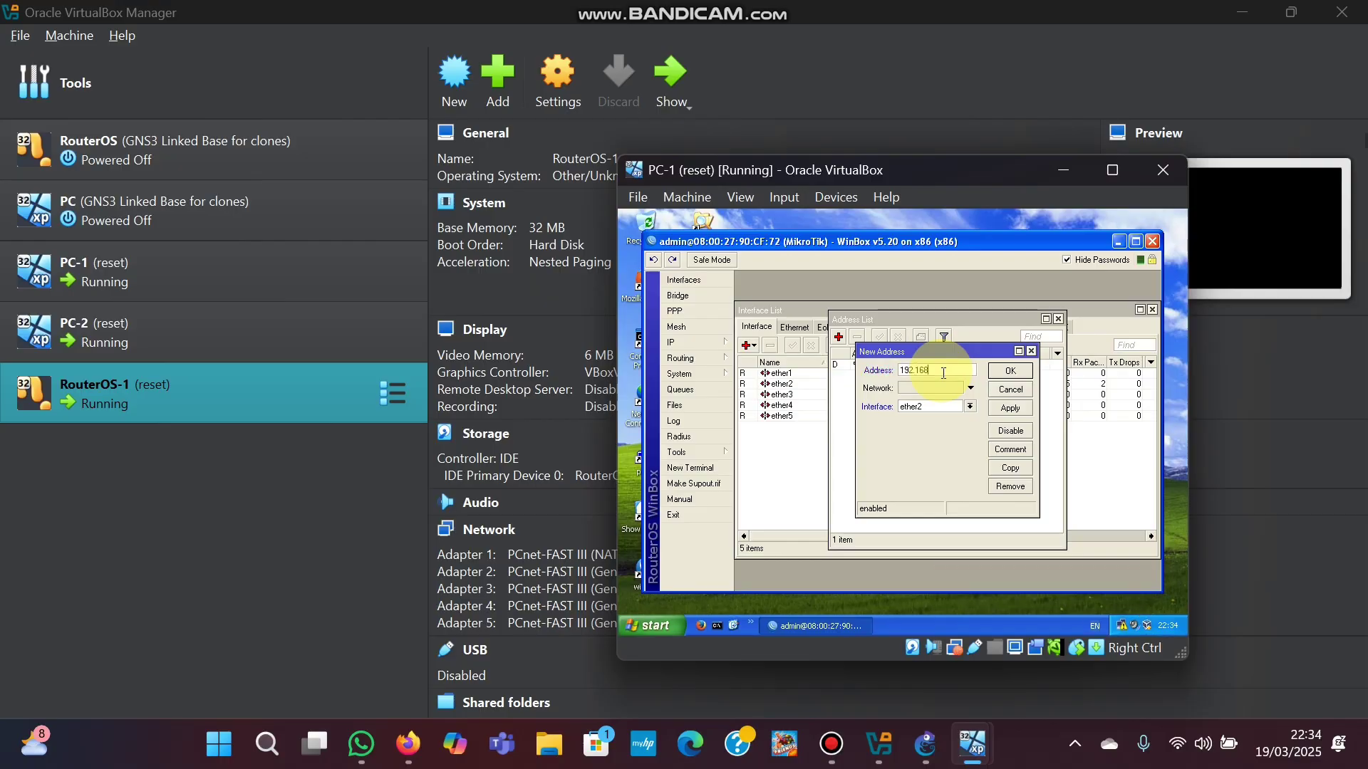
type(".254")
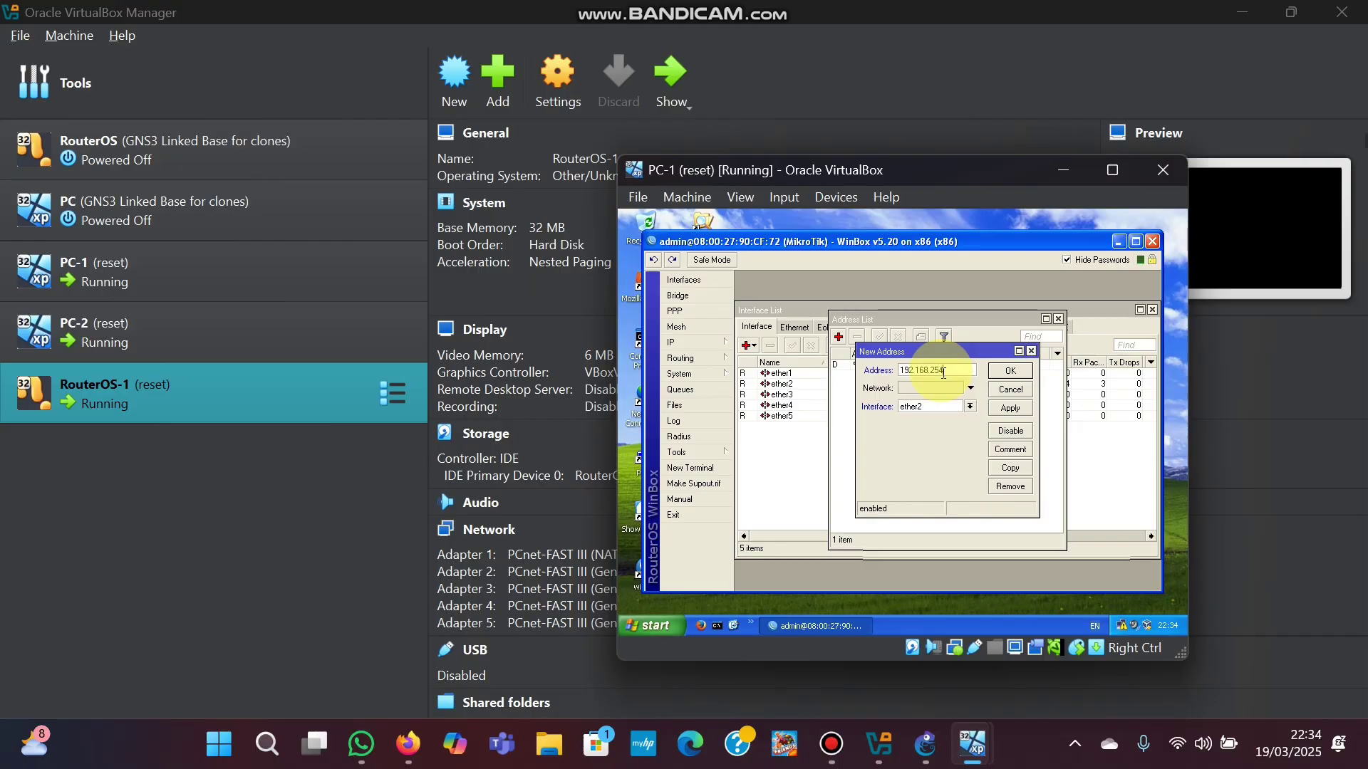
key("BackSpace")
key("BackSpace")
key("BackSpace")
type("1.254/24")
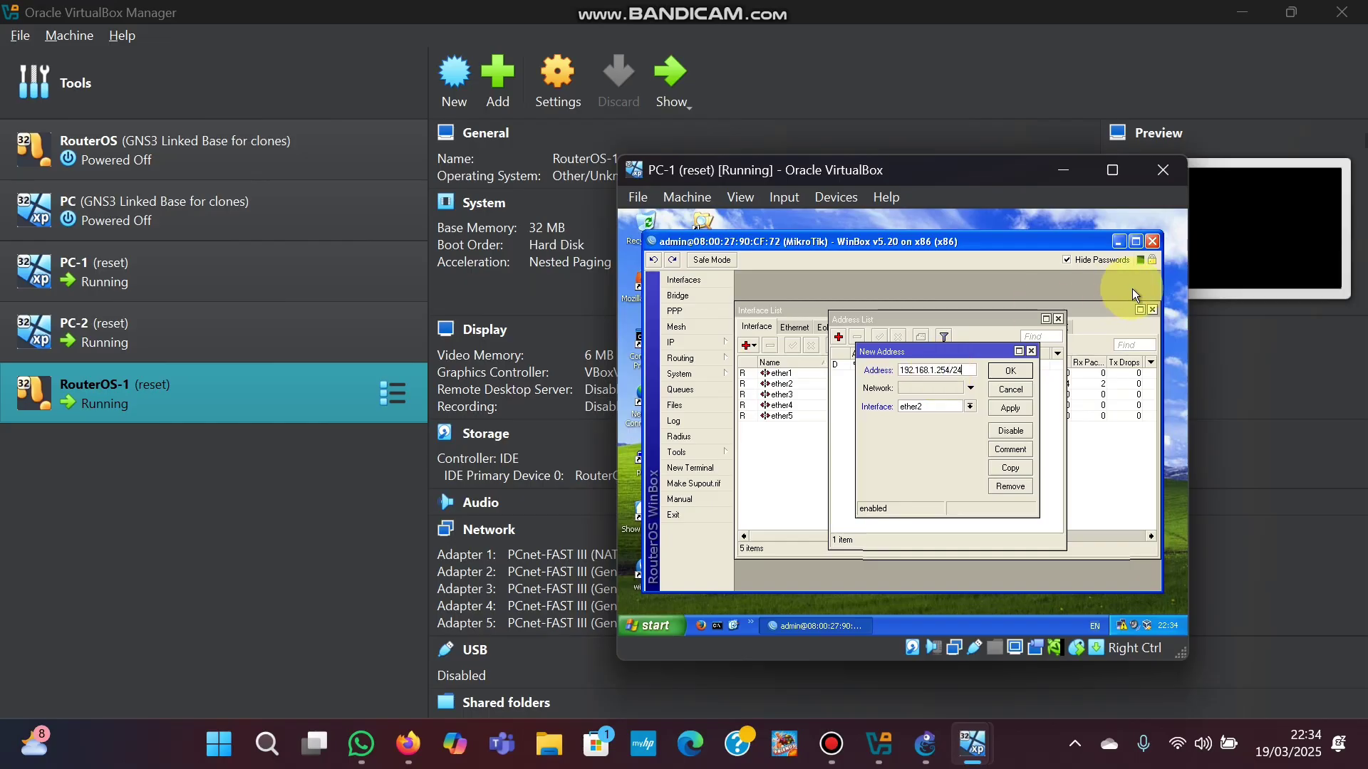
left_click(1028, 402)
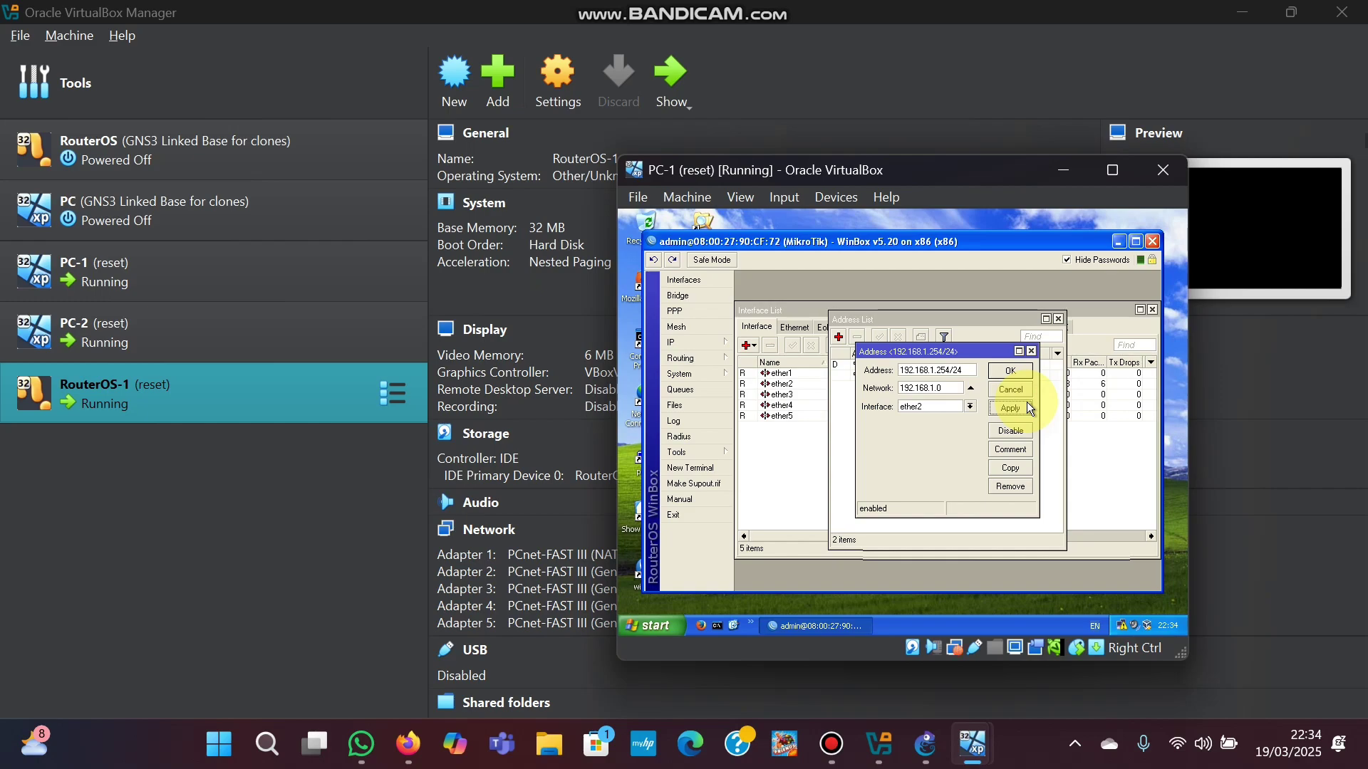
left_click(1005, 369)
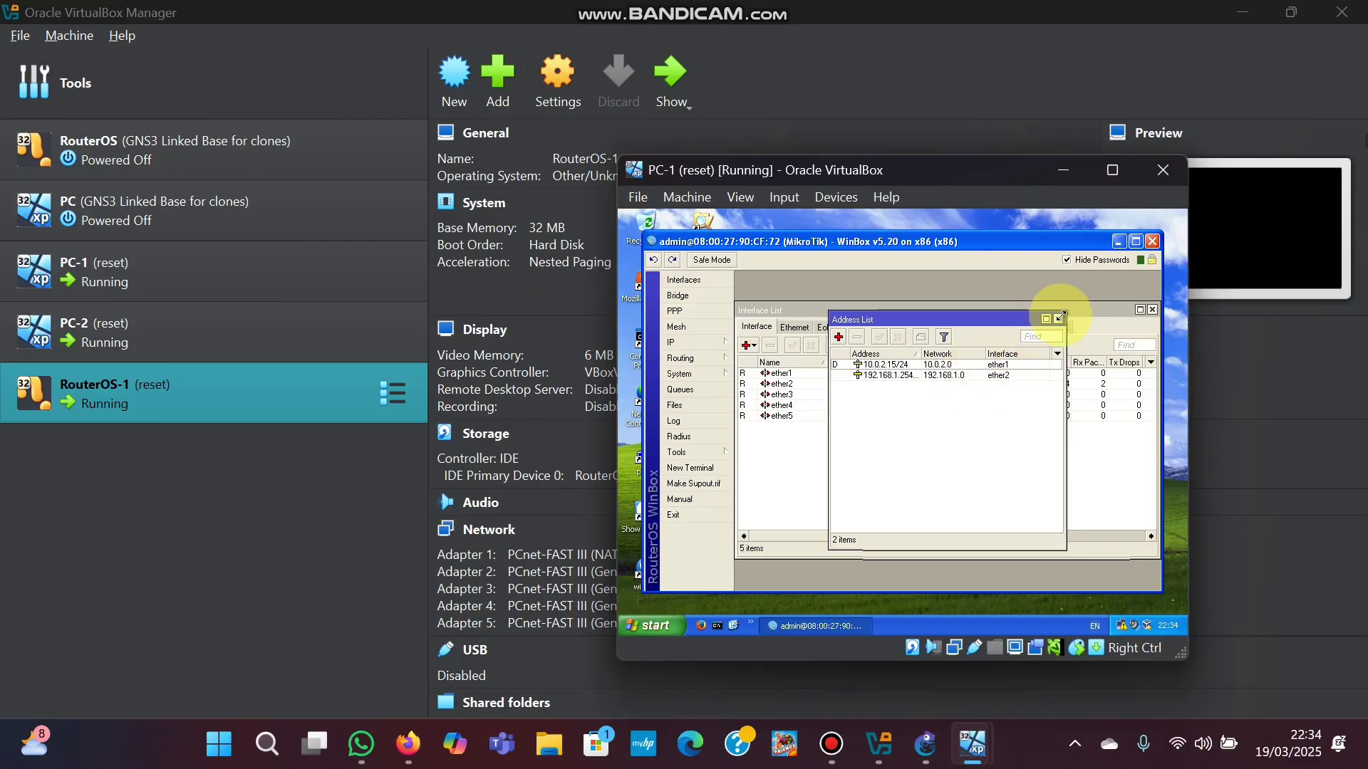
left_click(1059, 319)
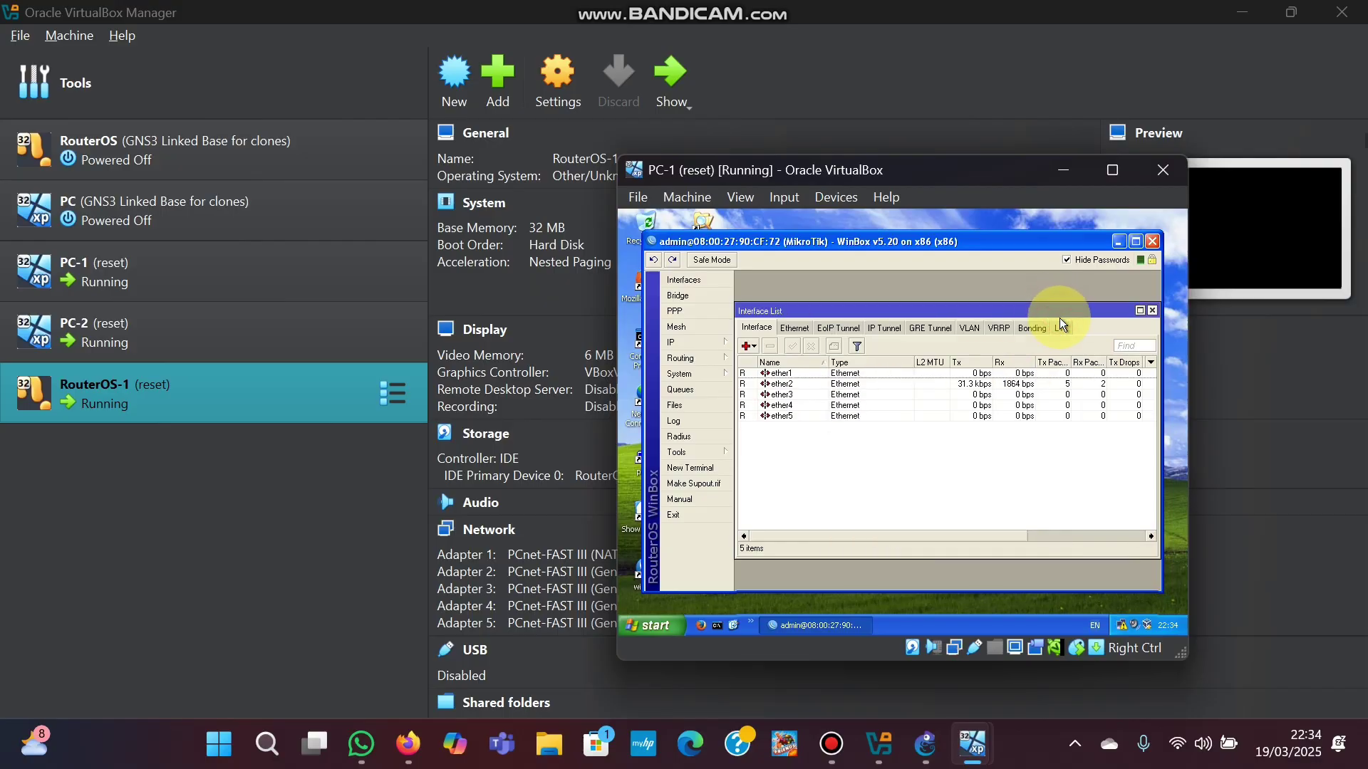
Open a RouterOS terminal and ping 8.8.8.8 to test the router's internet access, stopping after a few replies
left_click(699, 466)
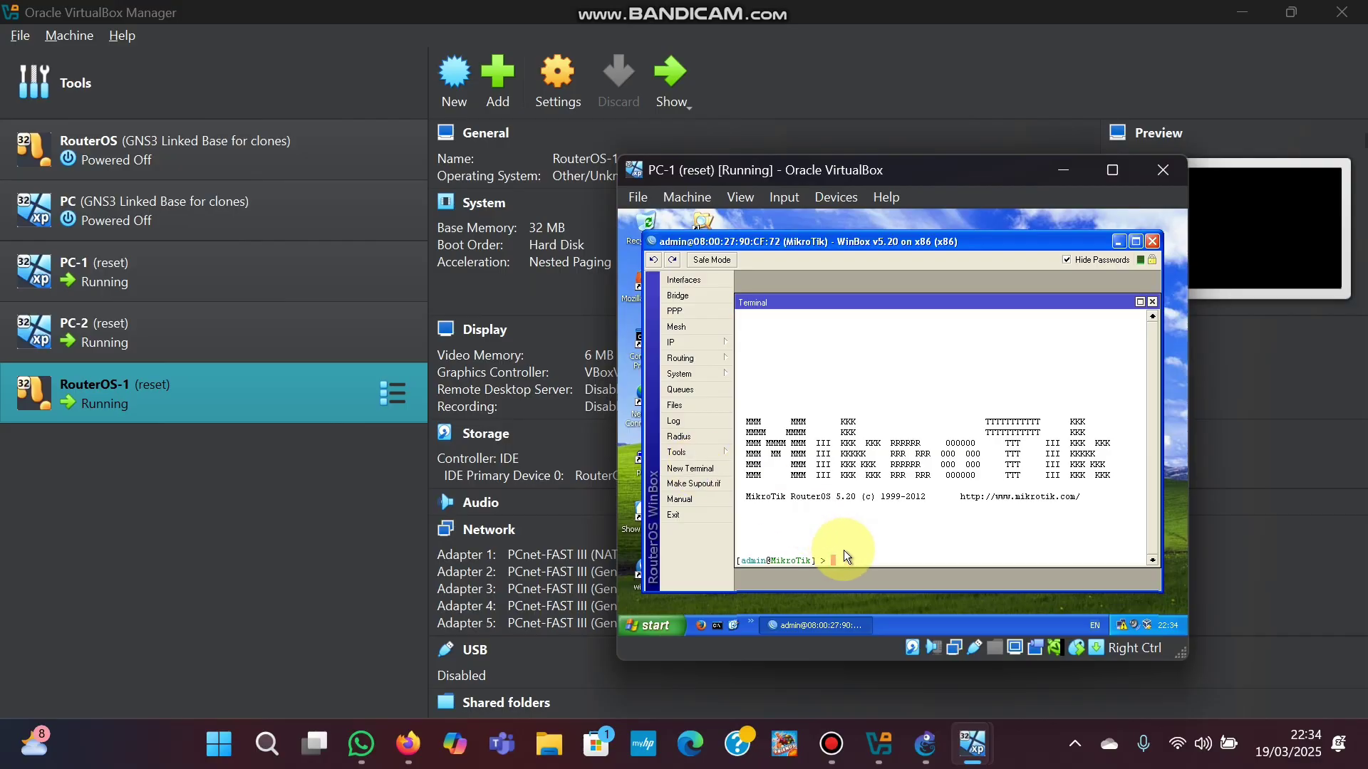
type("ping 8.8.8.8")
key("Return")
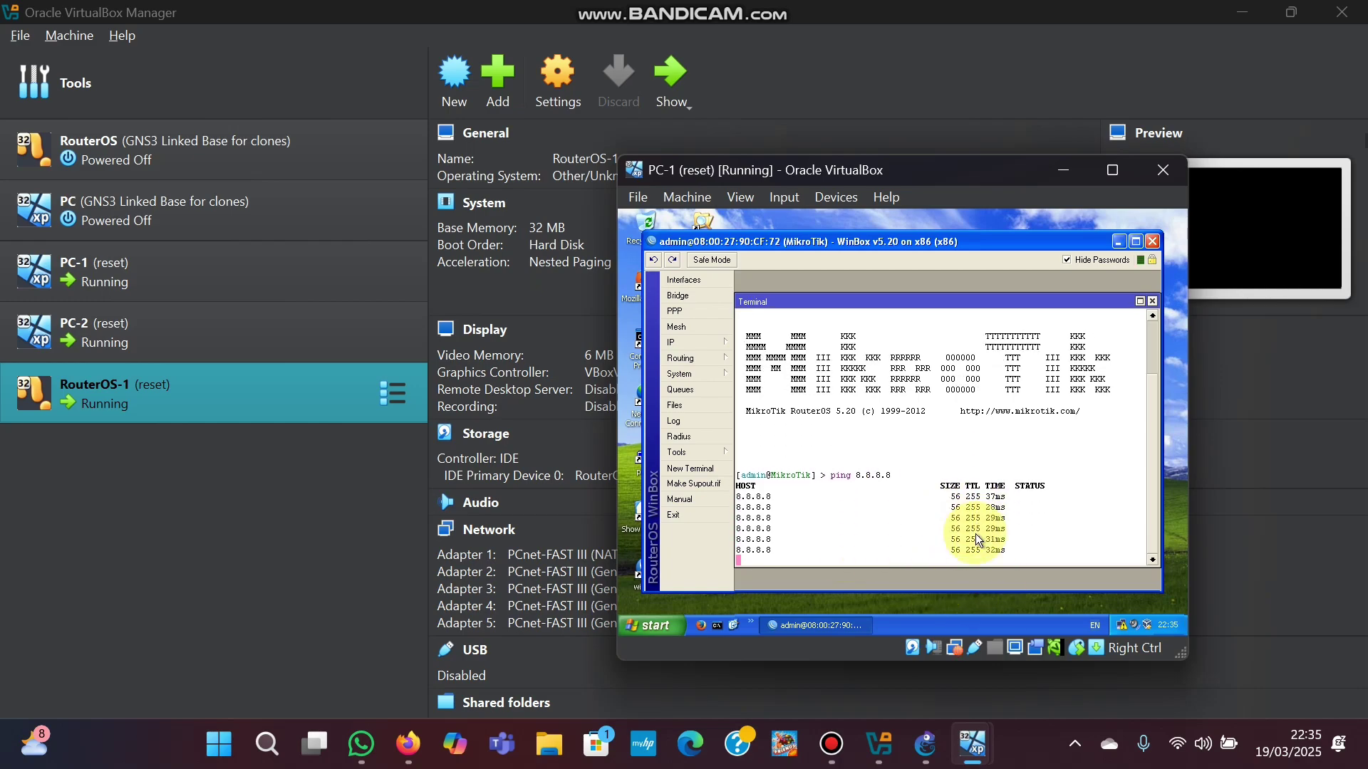
key("ctrl+c")
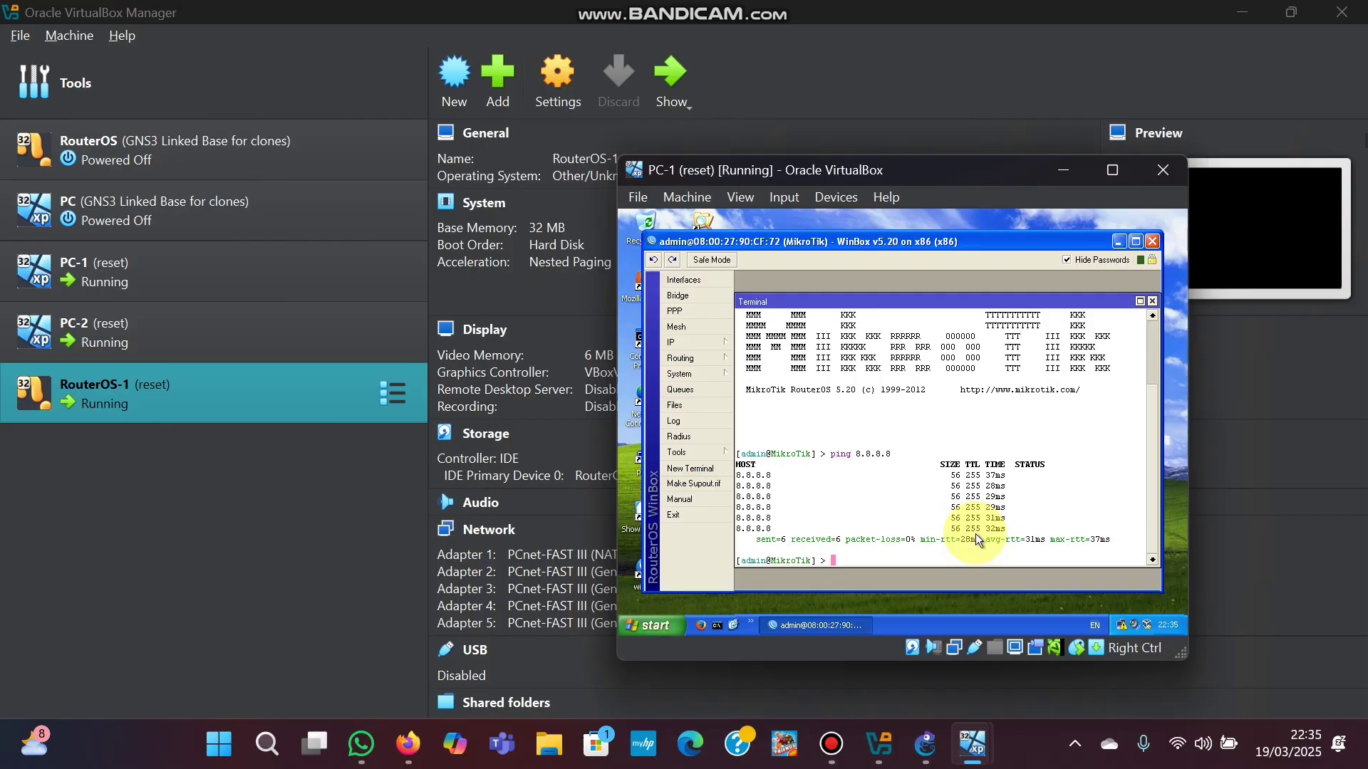
Minimize WinBox on PC-1, open a Command Prompt and minimize it as well
left_click(699, 348)
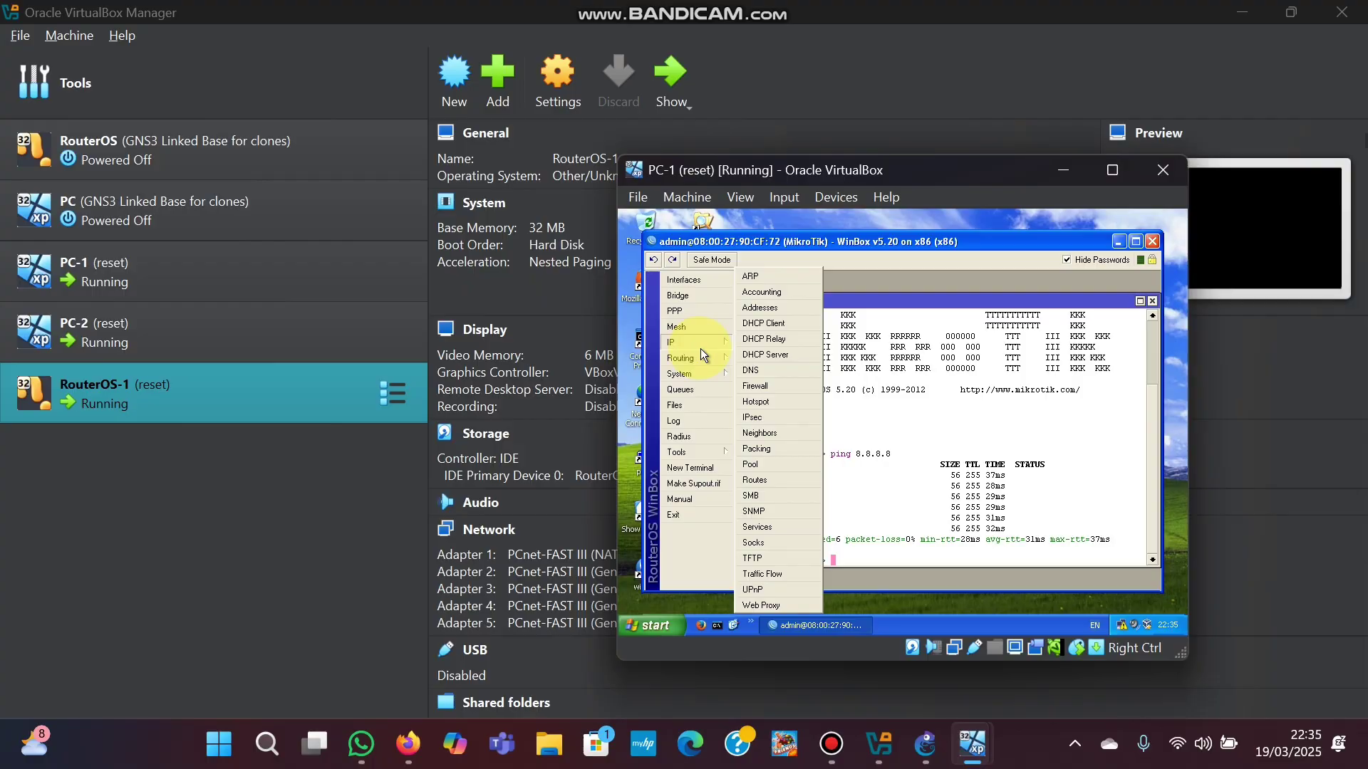
left_click(699, 349)
left_click(1118, 242)
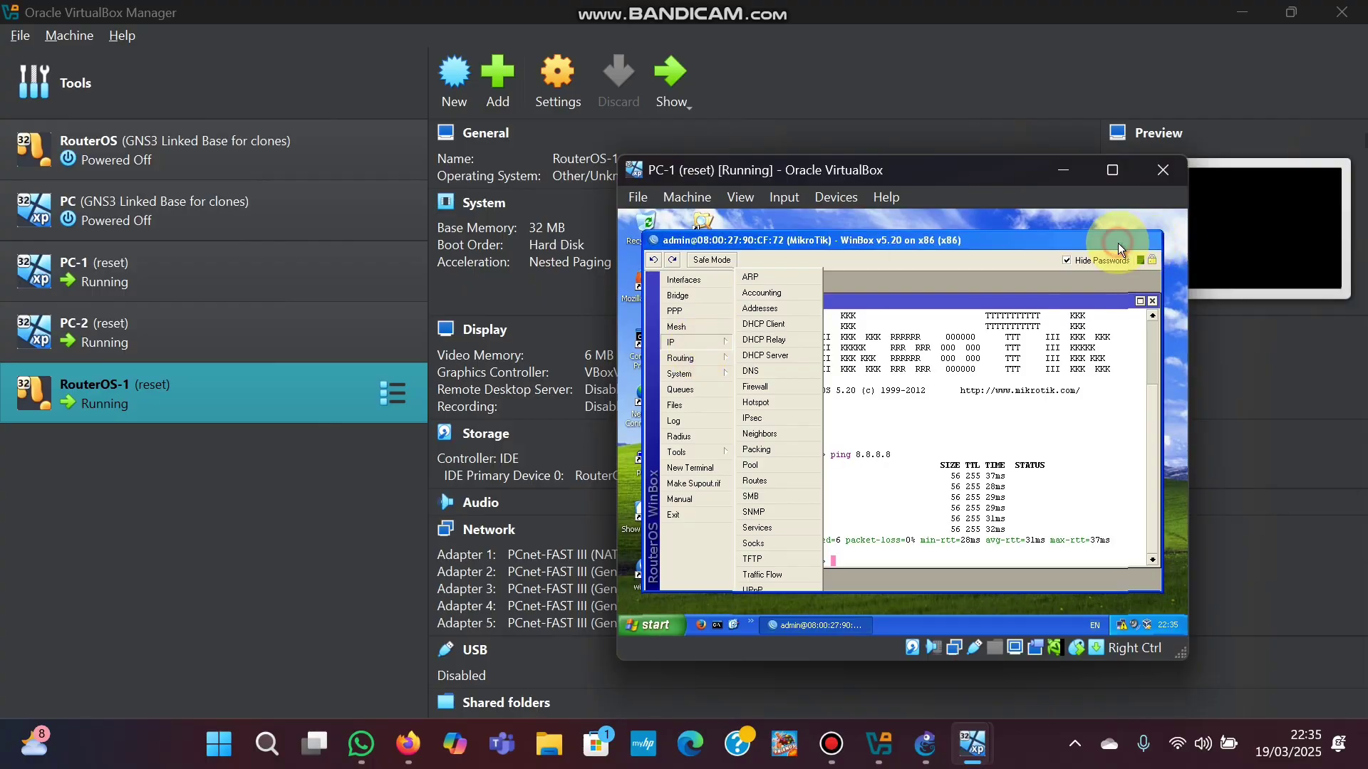
double_click(647, 365)
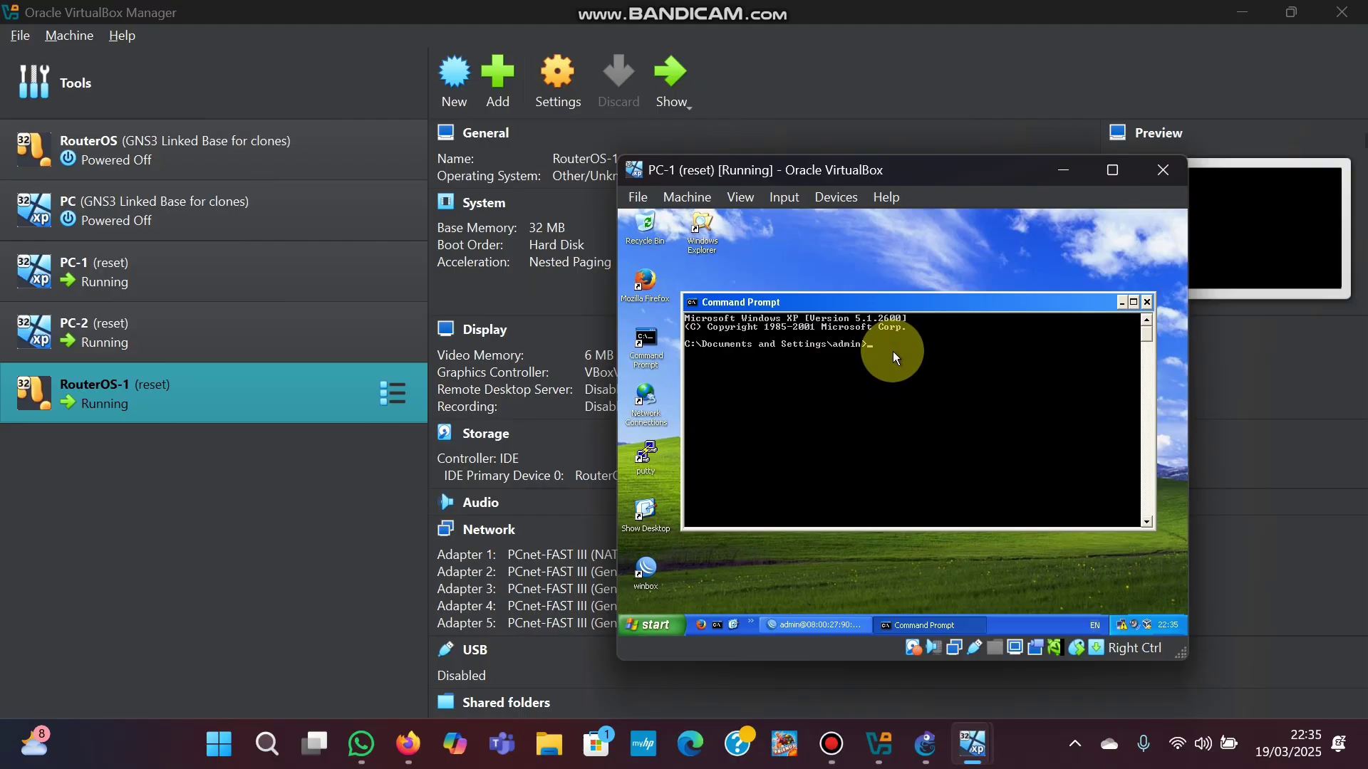
left_click(1122, 302)
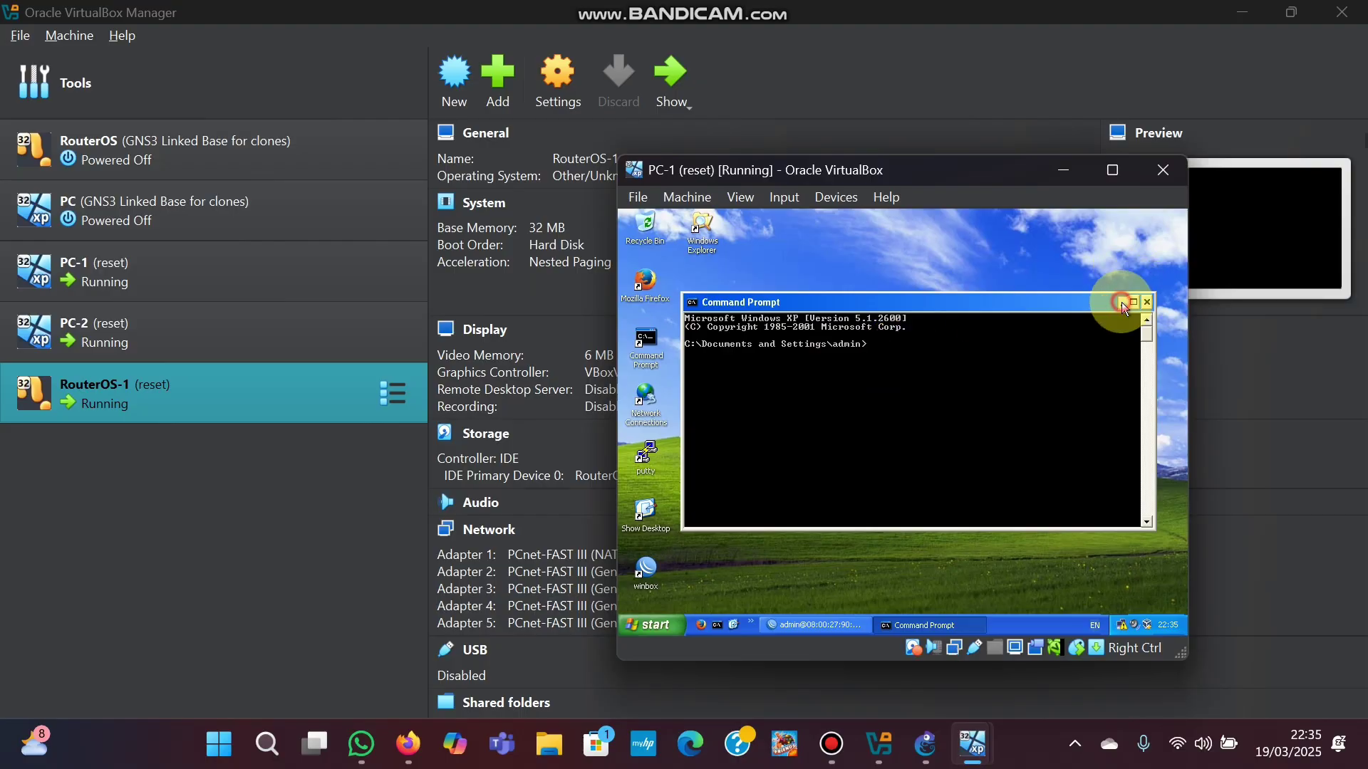
Open the TCP/IP properties of PC-1's Local Area Connection and set a static IP address of 192.168.1.1
double_click(1119, 629)
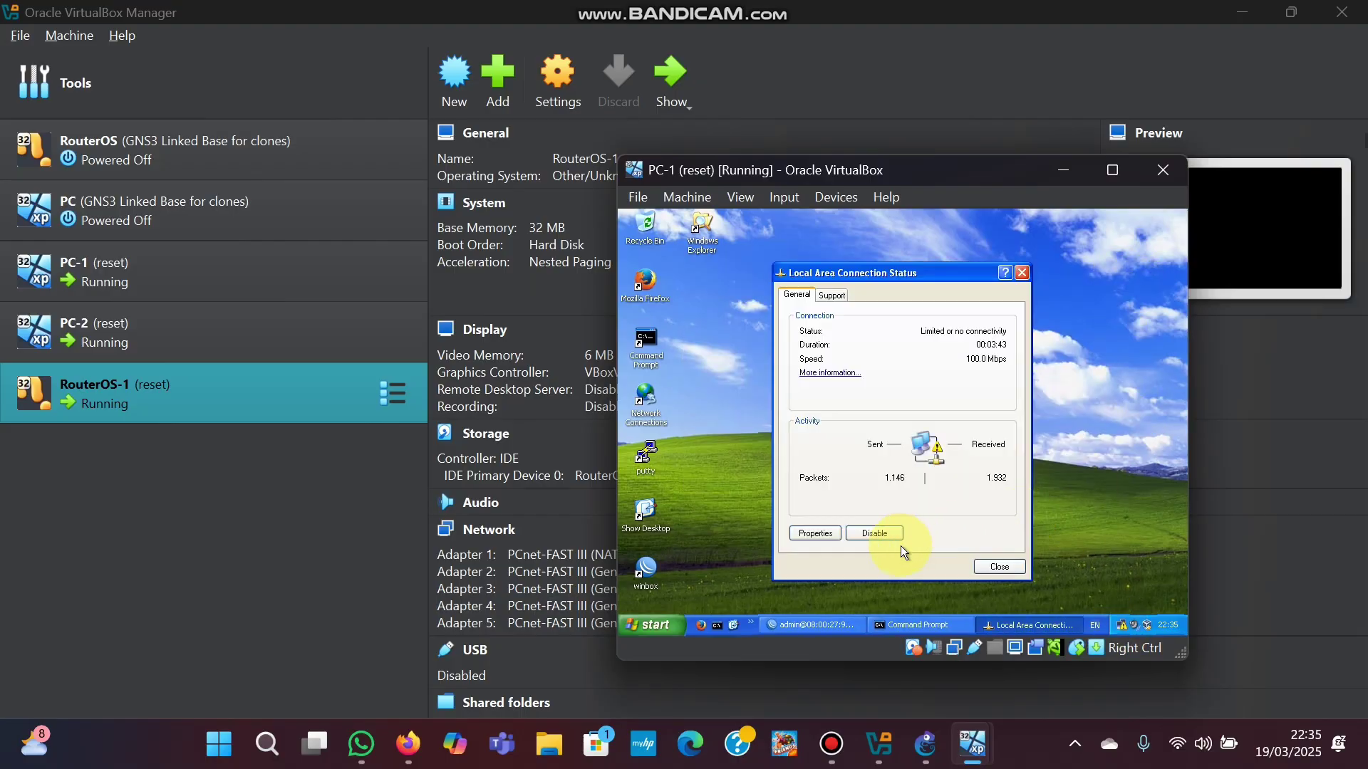
left_click(812, 533)
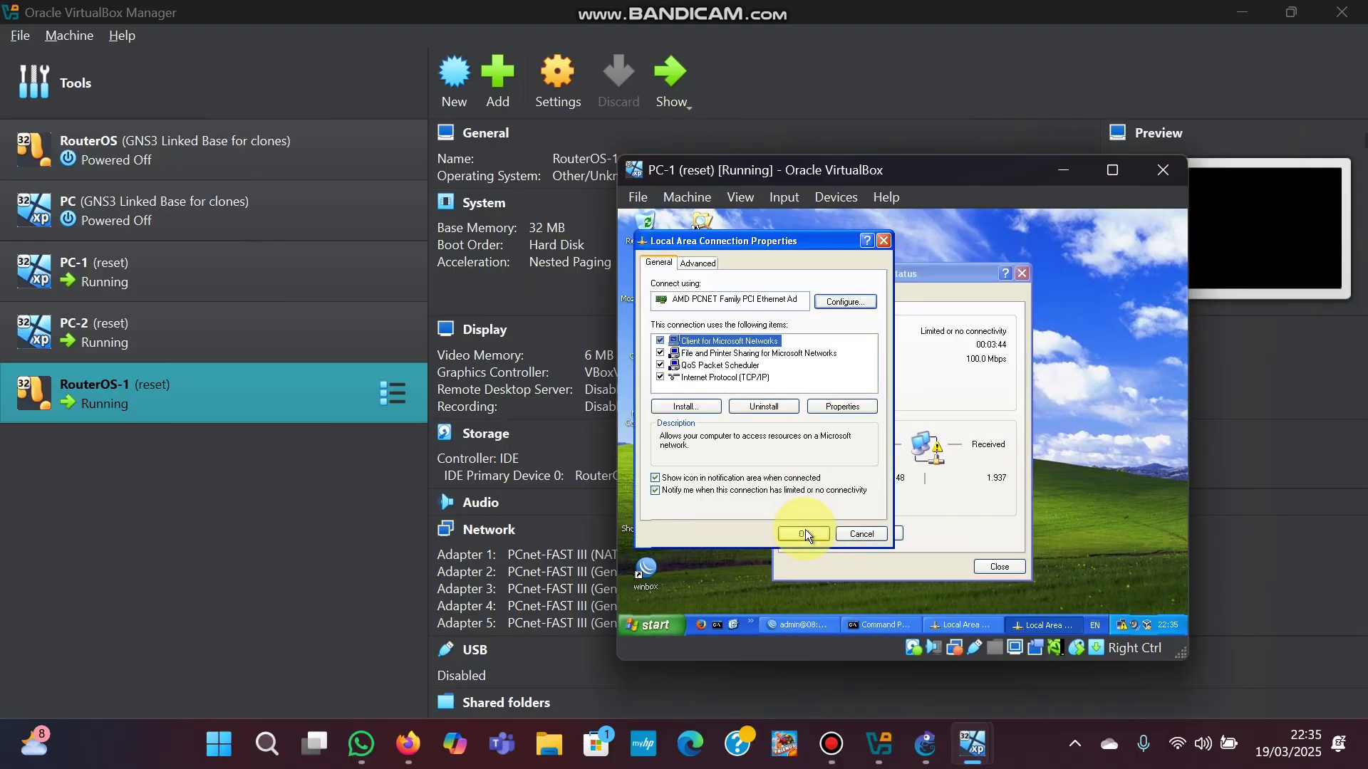
double_click(719, 378)
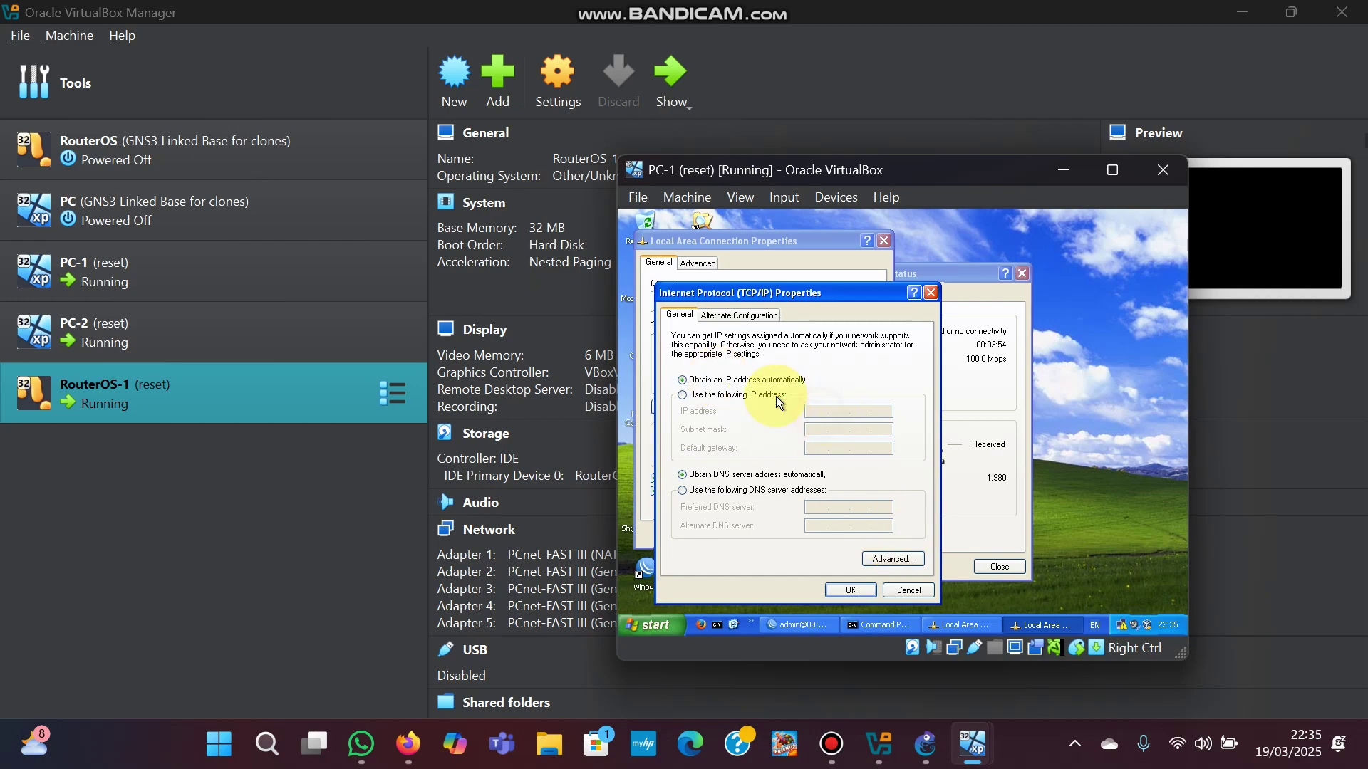
left_click(682, 395)
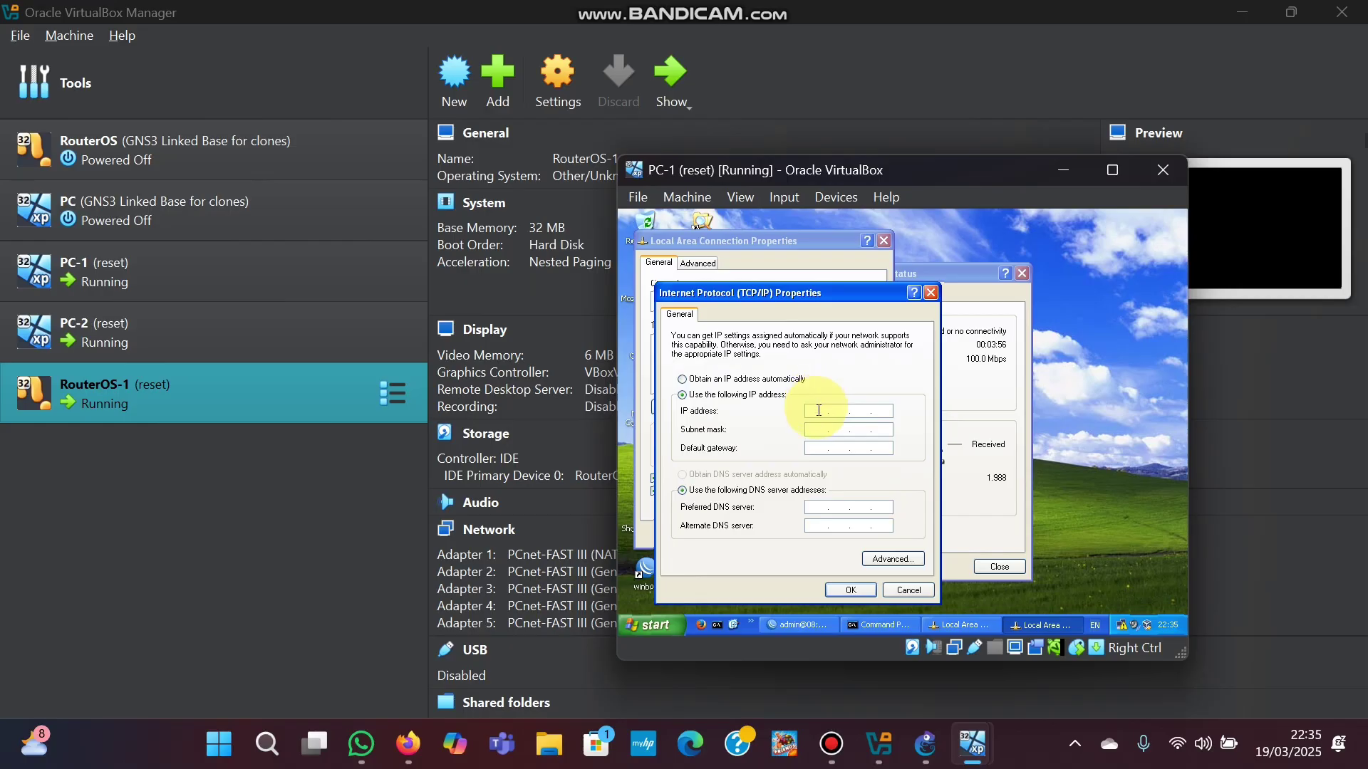
left_click(818, 410)
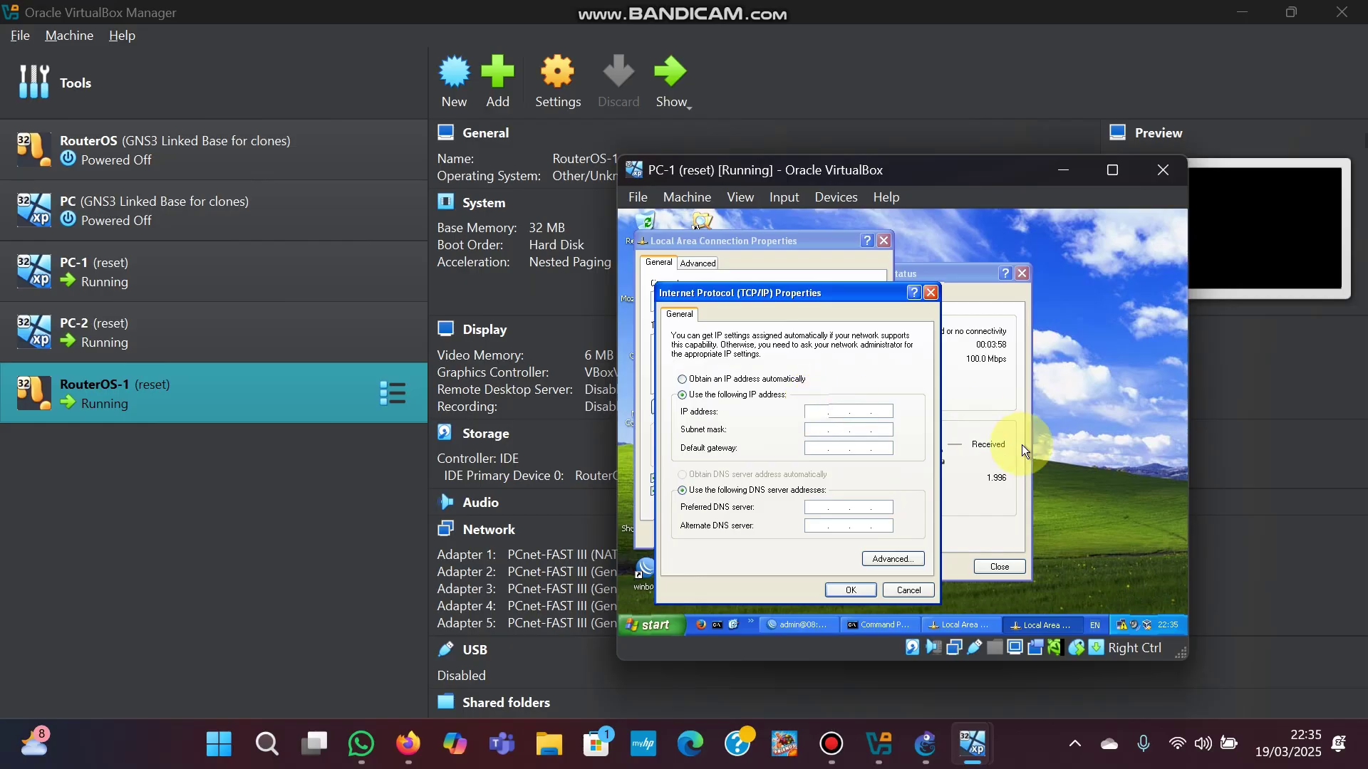
type("192 . 168 .")
type("1.1")
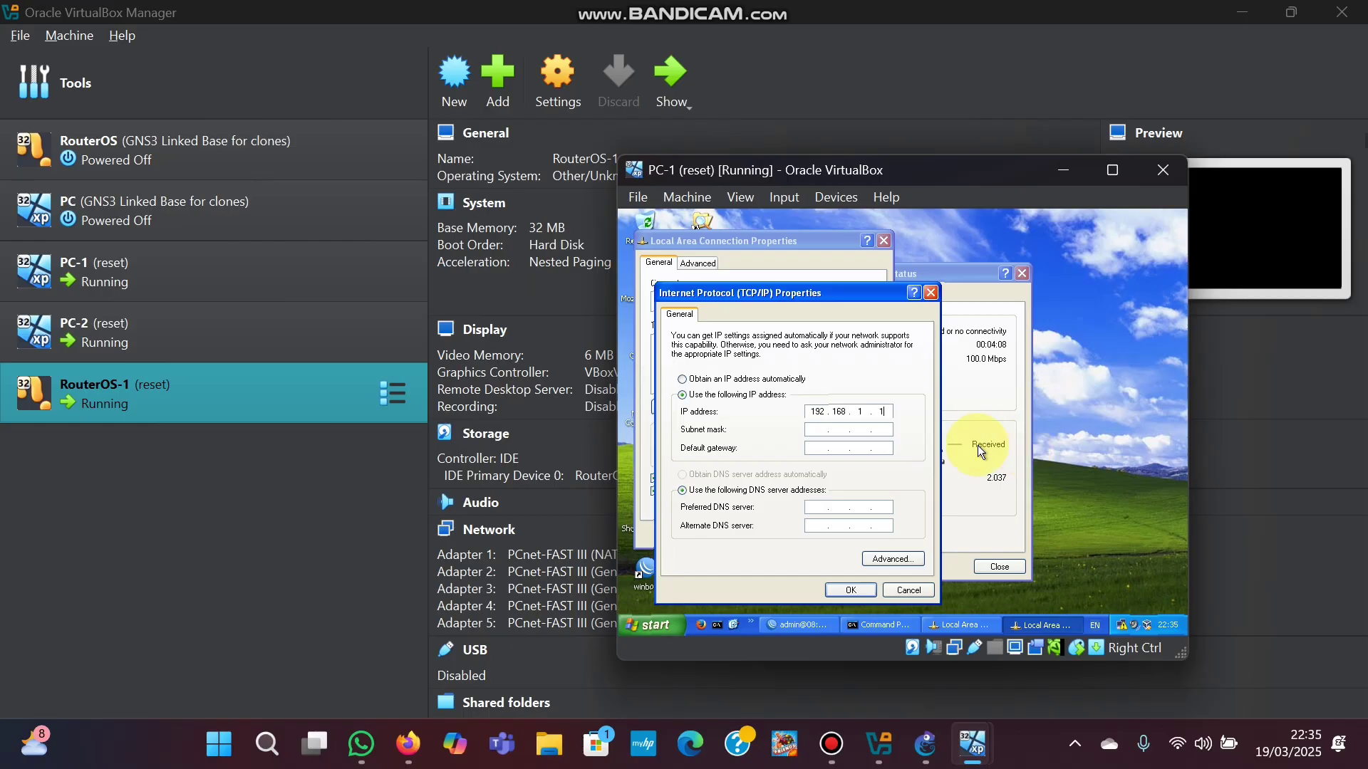
Fill in PC-1's subnet mask as 255.255.255.0 and its default gateway as 192.168.1.254
left_click(823, 432)
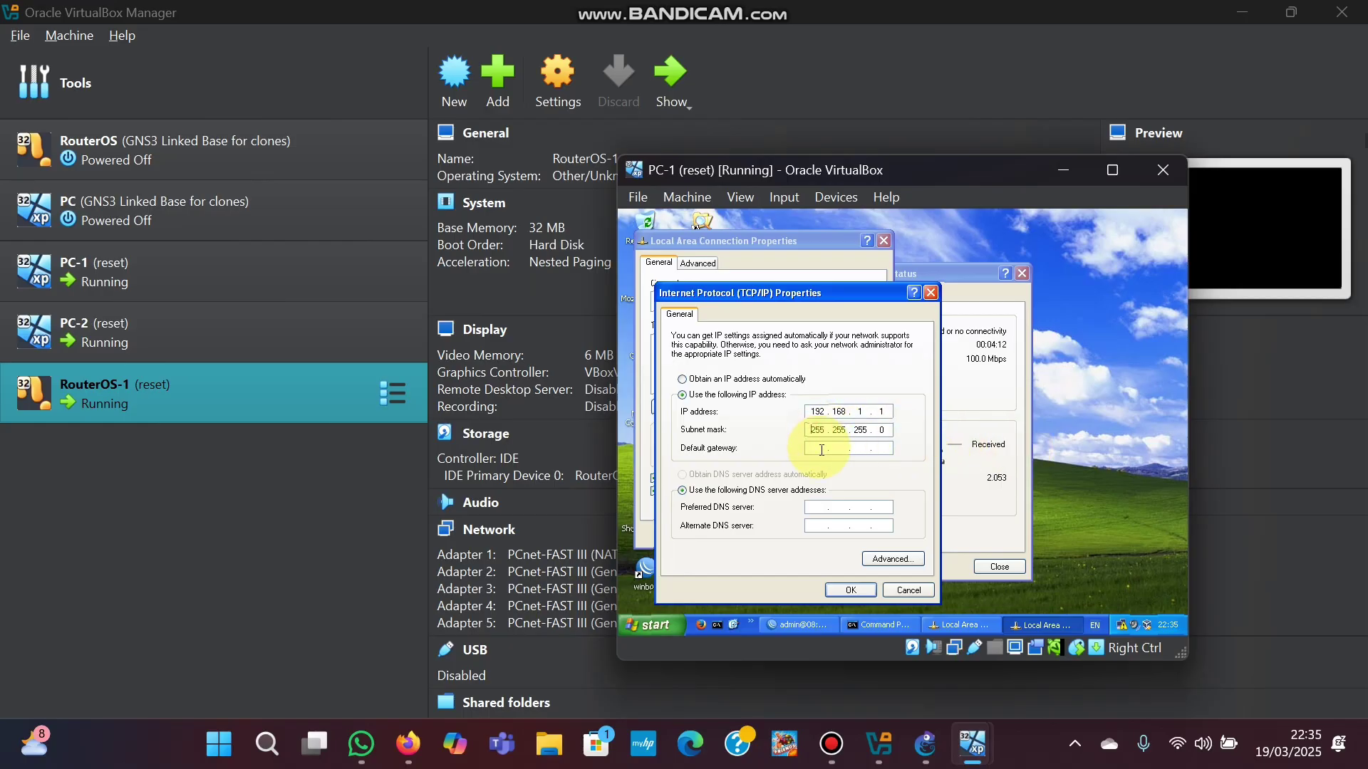
left_click(821, 449)
type("68 . 1 . 254")
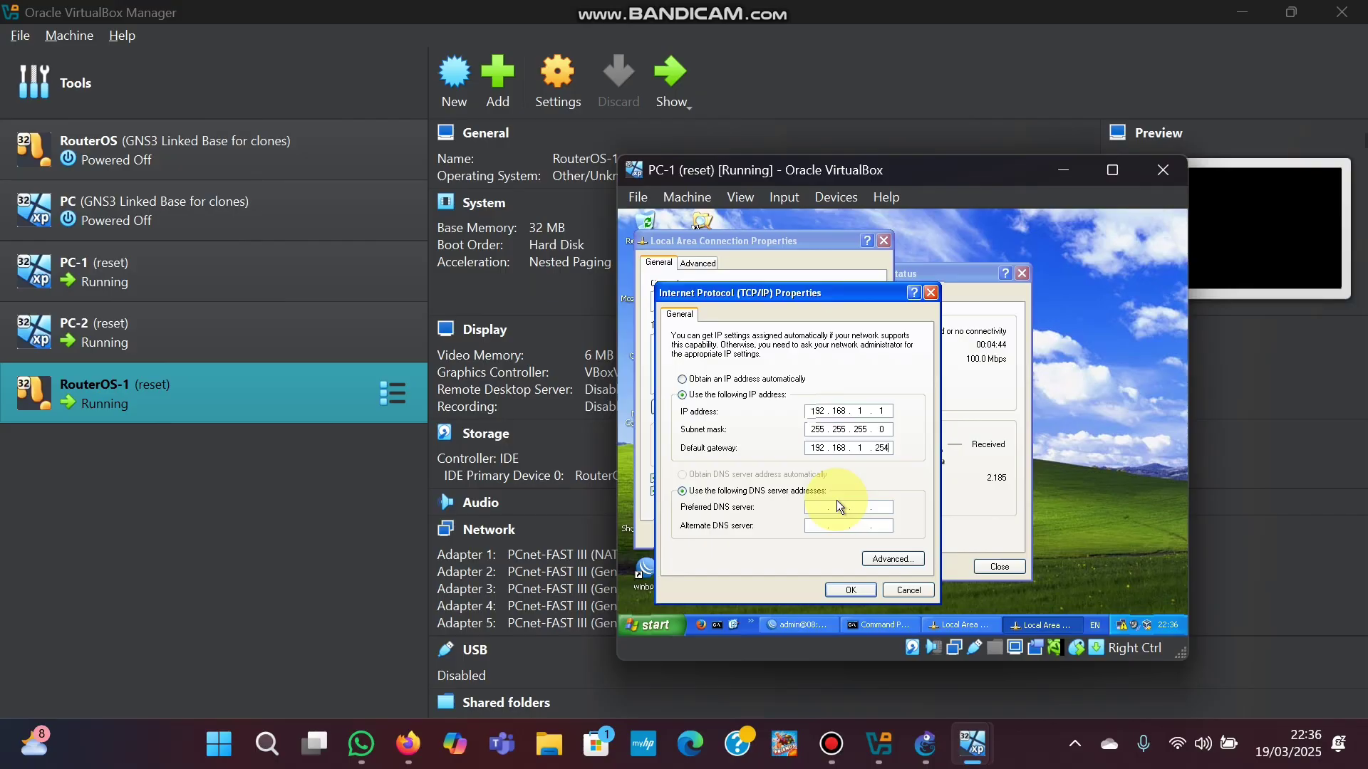
Enable Allow Remote Requests in RouterOS-1's DNS settings through WinBox, apply the change and minimize WinBox
left_click(795, 627)
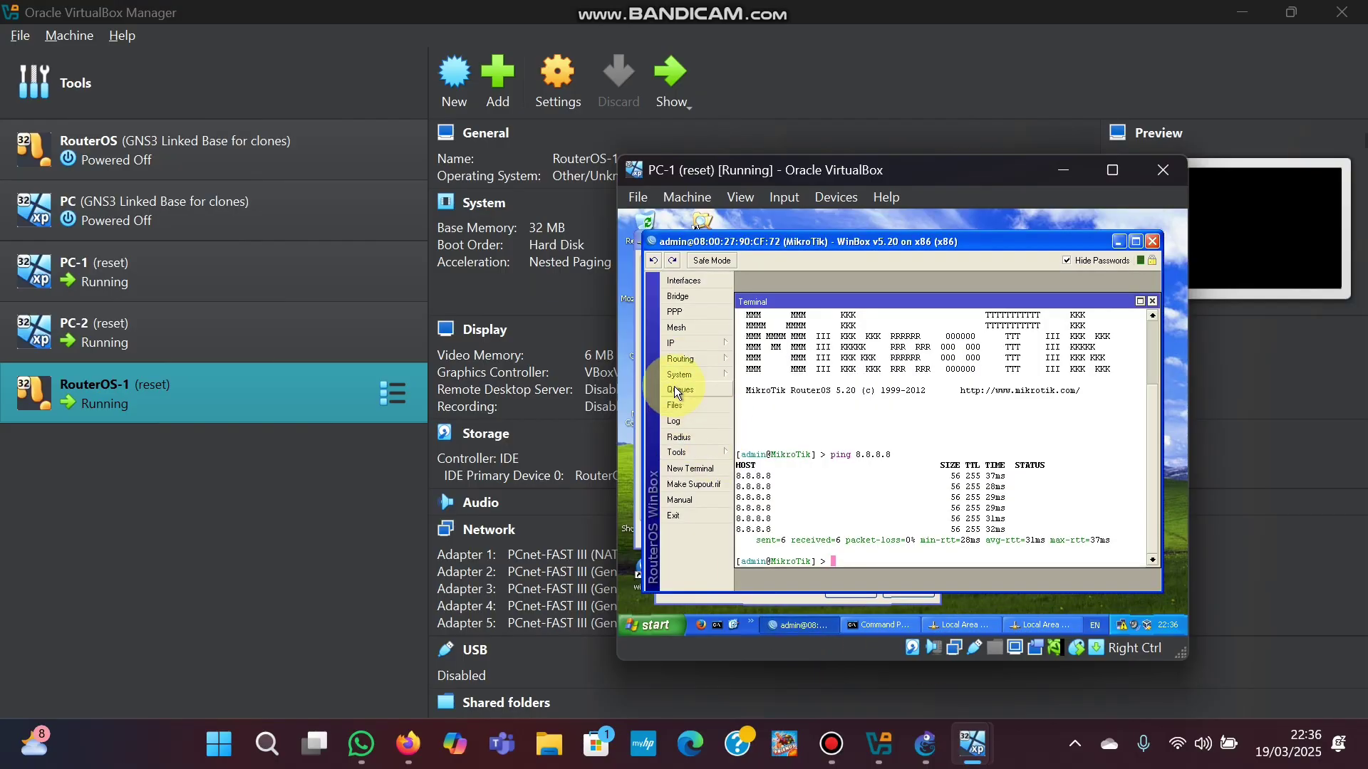
left_click(686, 344)
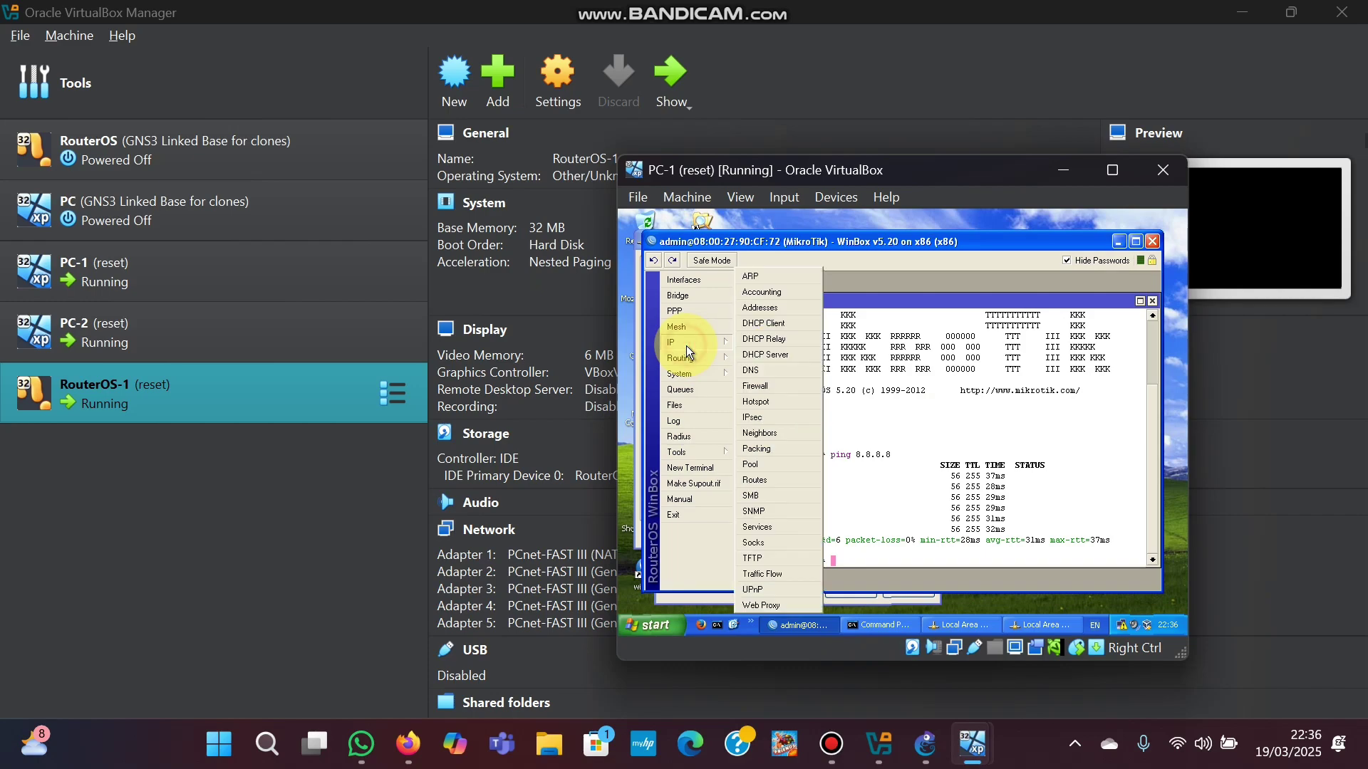
left_click(761, 377)
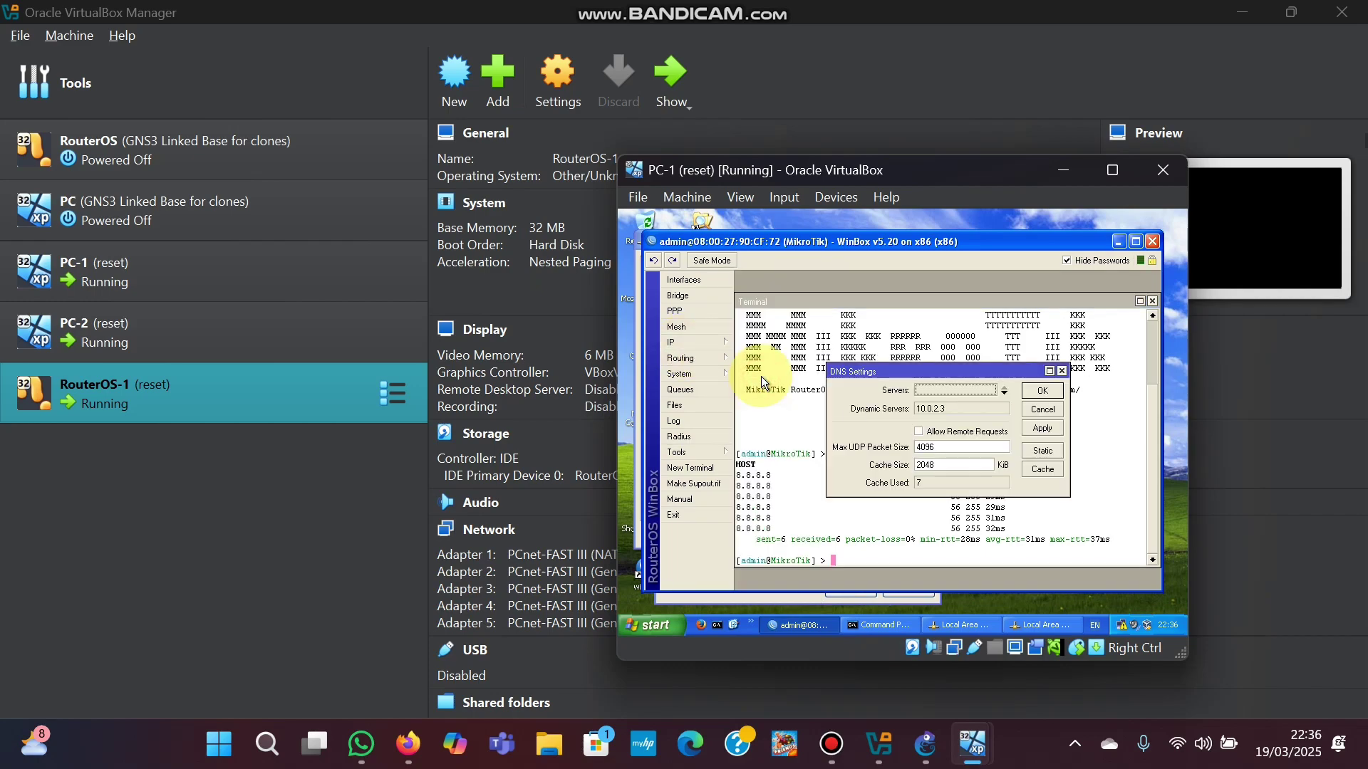
left_click(923, 432)
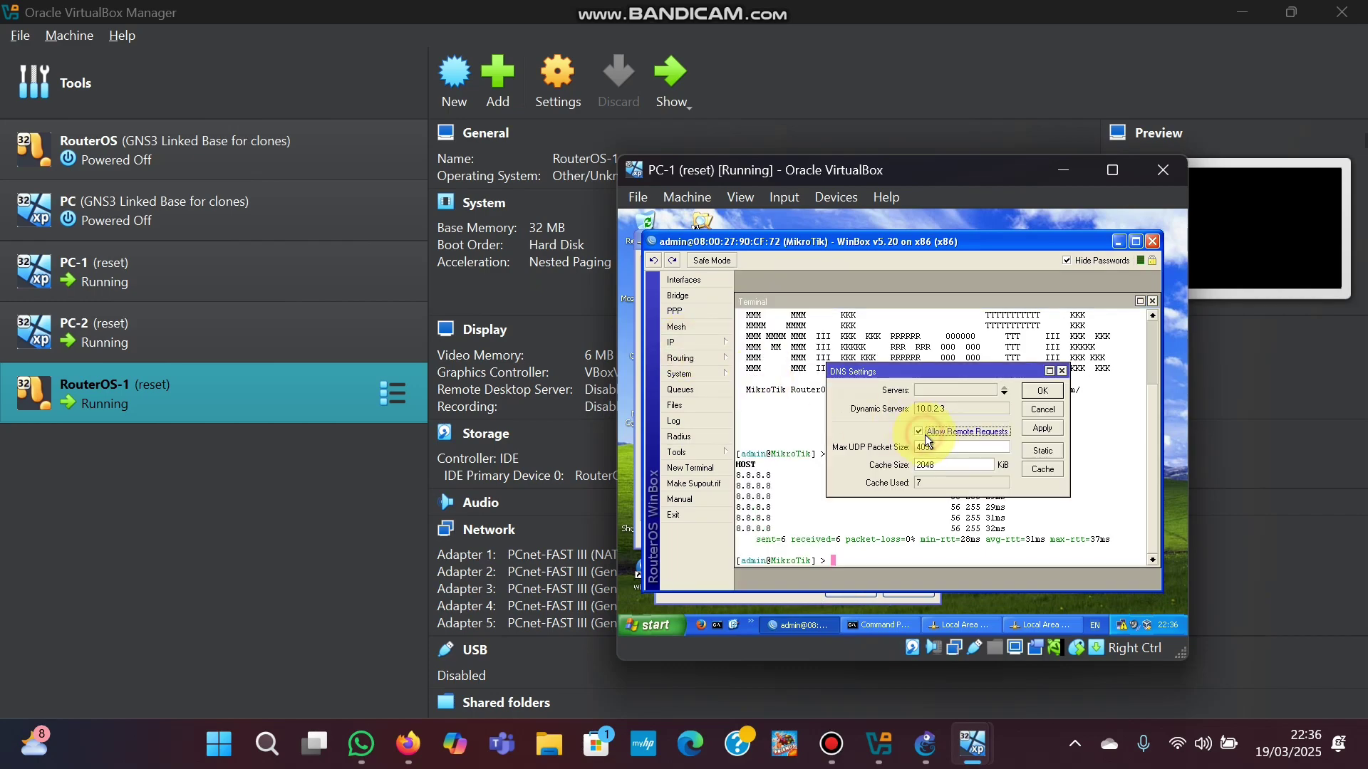
left_click(1032, 429)
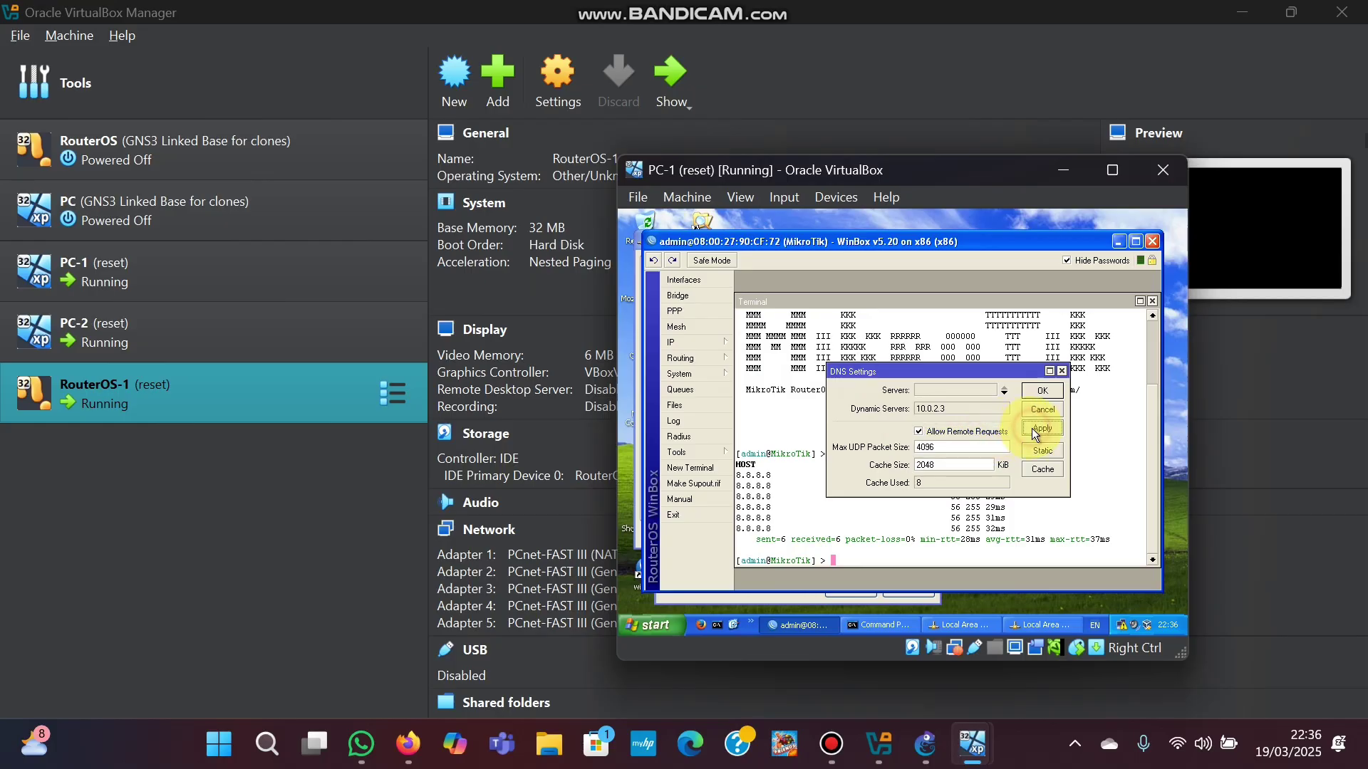
left_click(1055, 388)
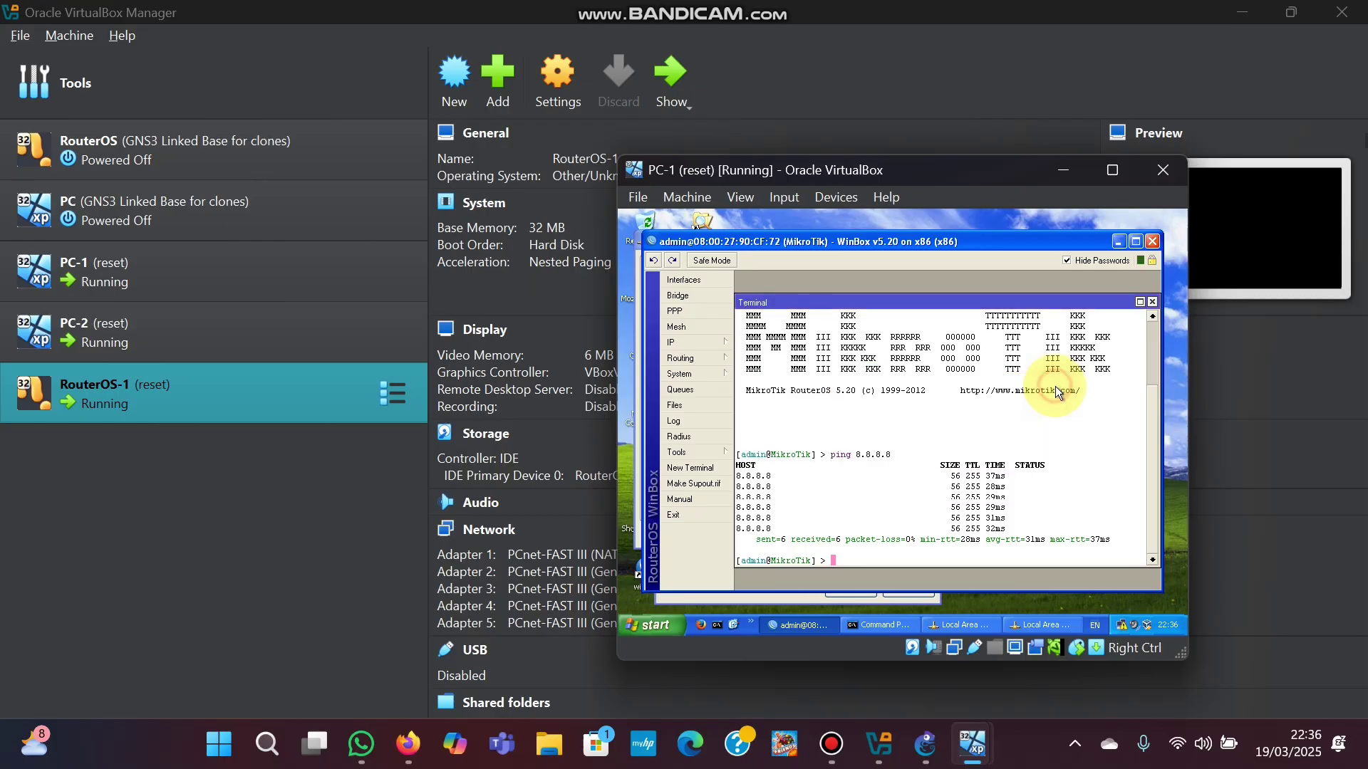
left_click(1118, 241)
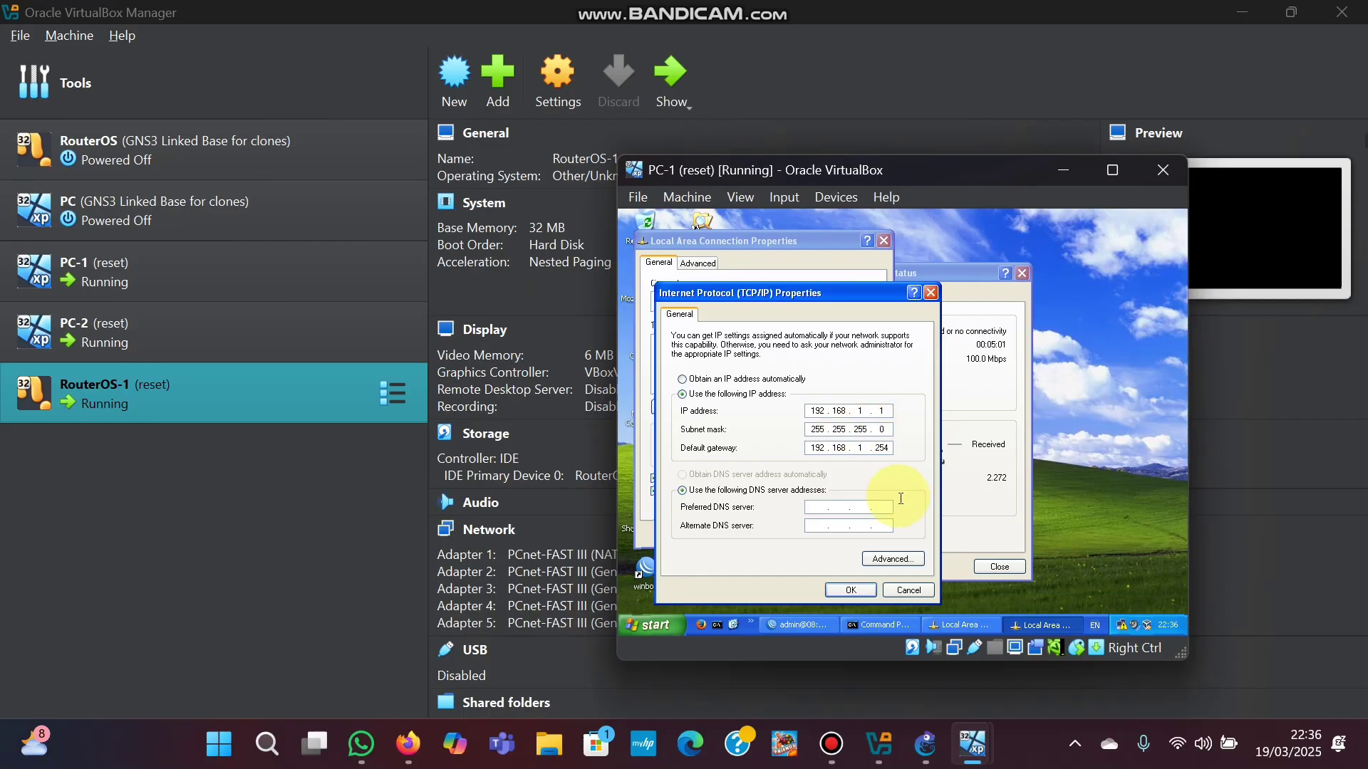
Set PC-1's preferred DNS server to 192.168.1.254 and save the Local Area Connection properties
left_click(807, 507)
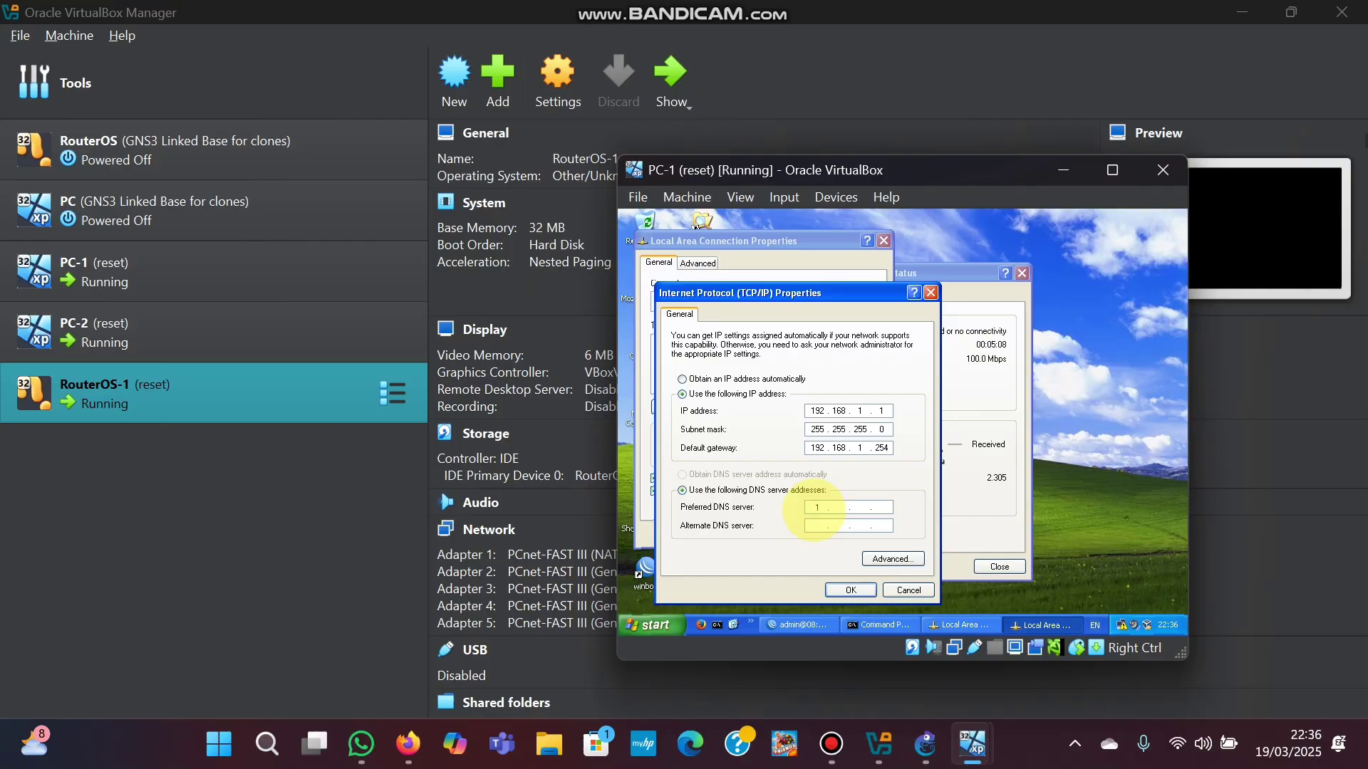
type("192 . 168")
type("1.")
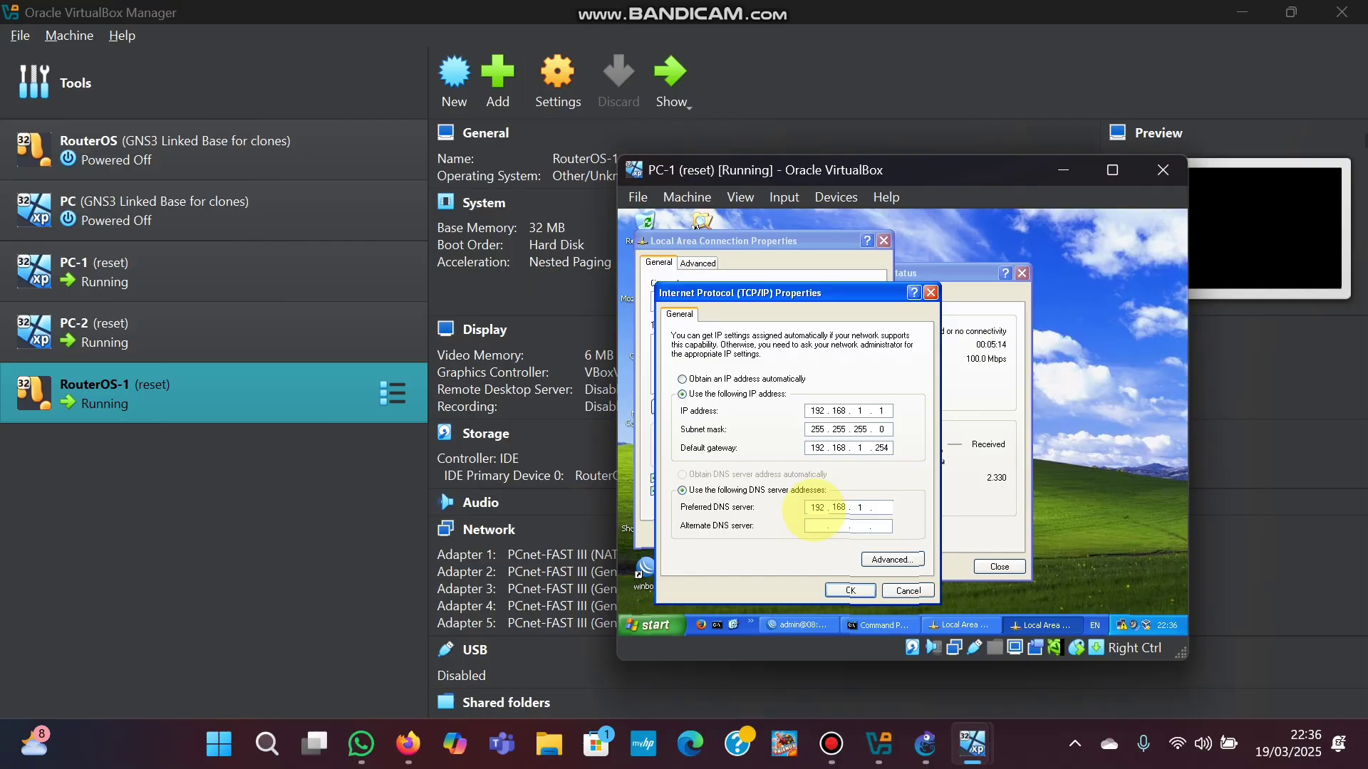
type("254")
left_click(845, 590)
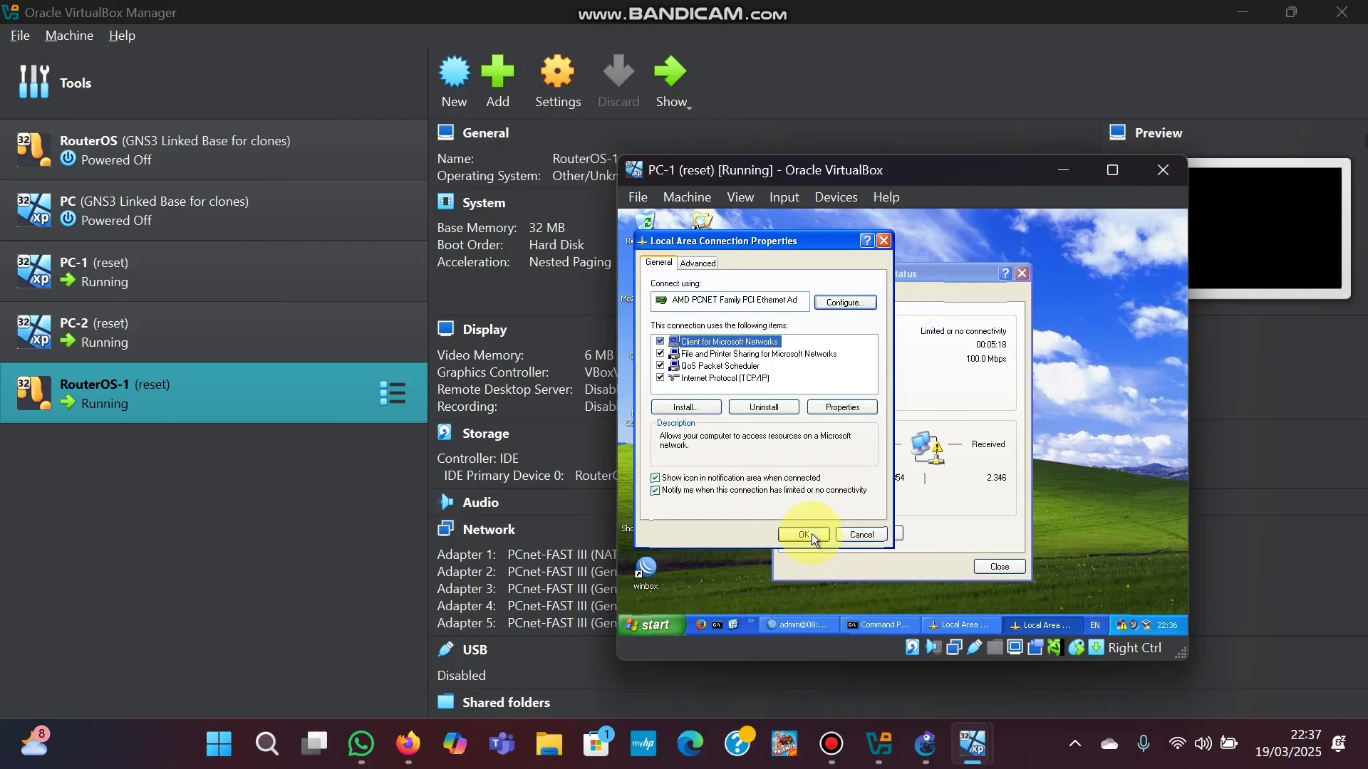
left_click(811, 534)
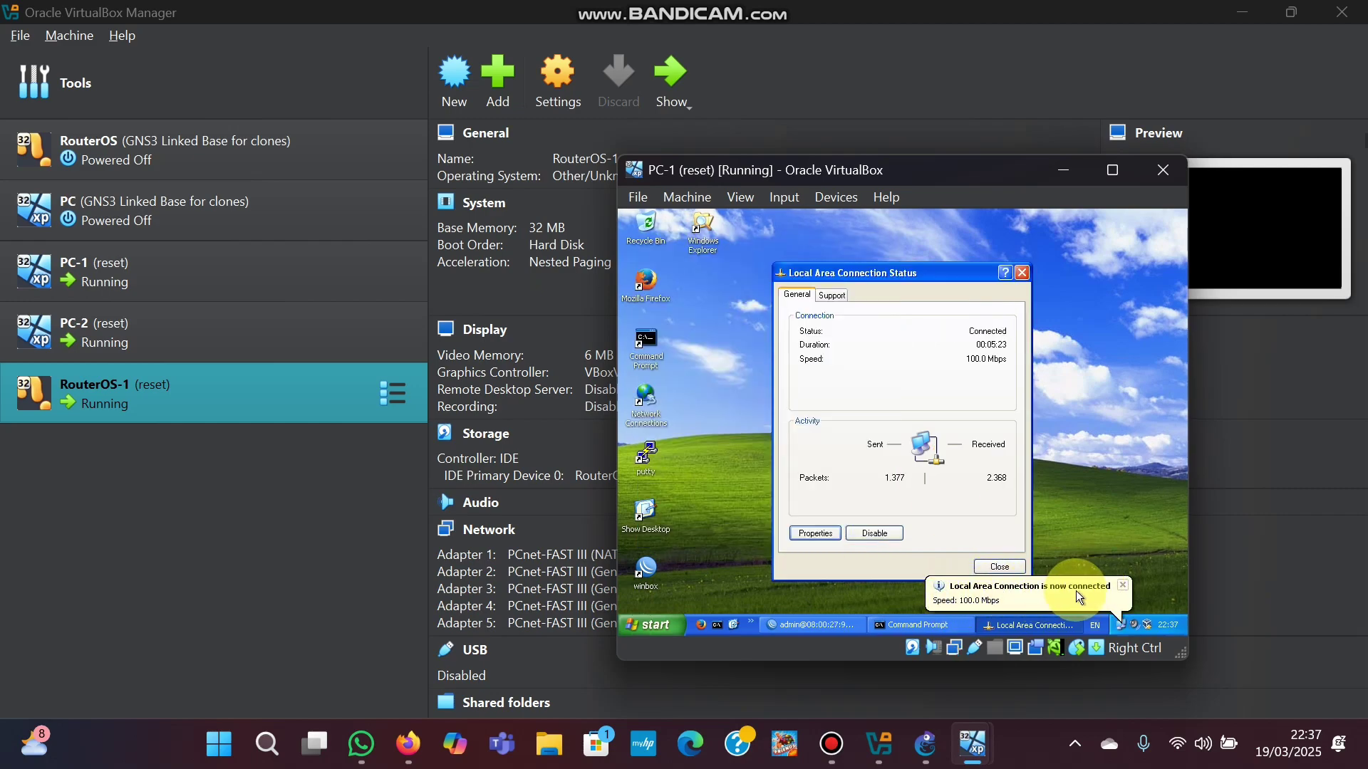
left_click(1124, 585)
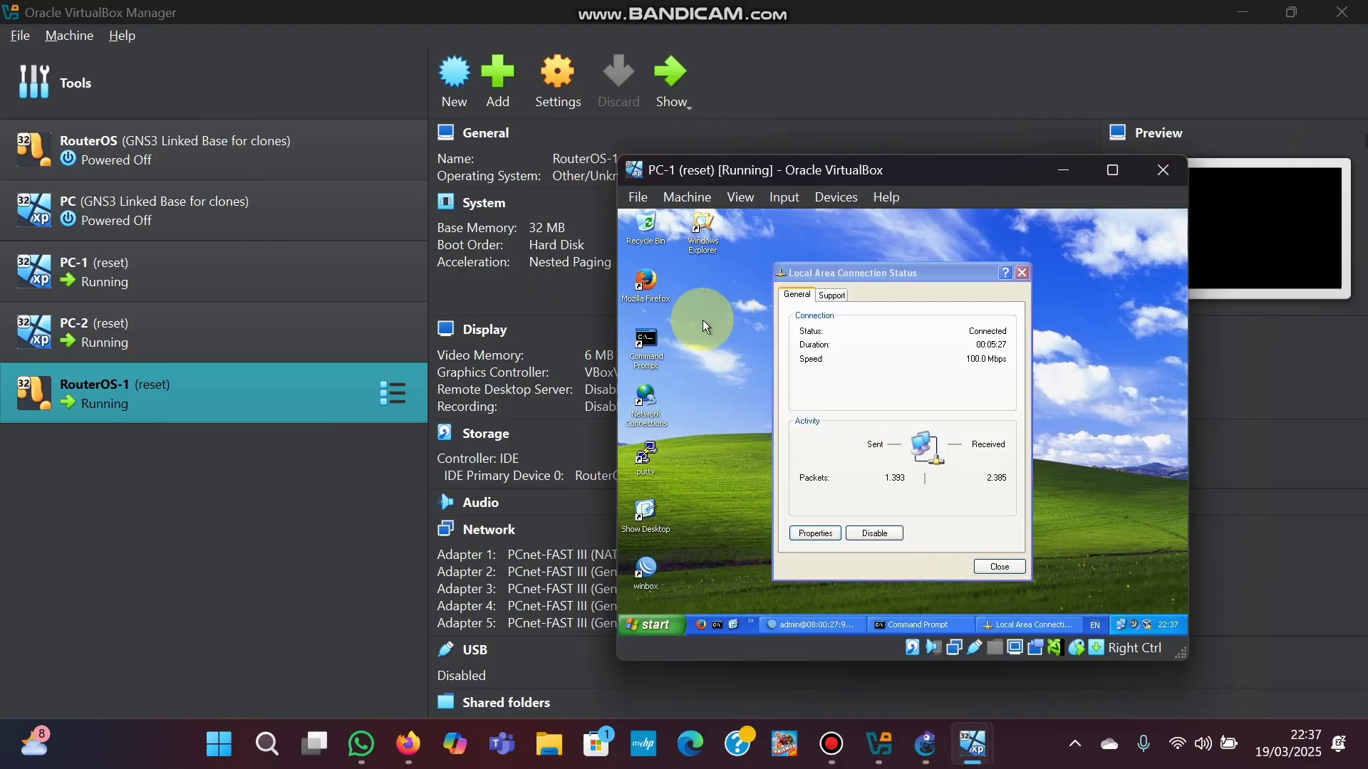
Ping 8.8.8.8 from a new Command Prompt on PC-1, then close it and the connection status window
double_click(645, 342)
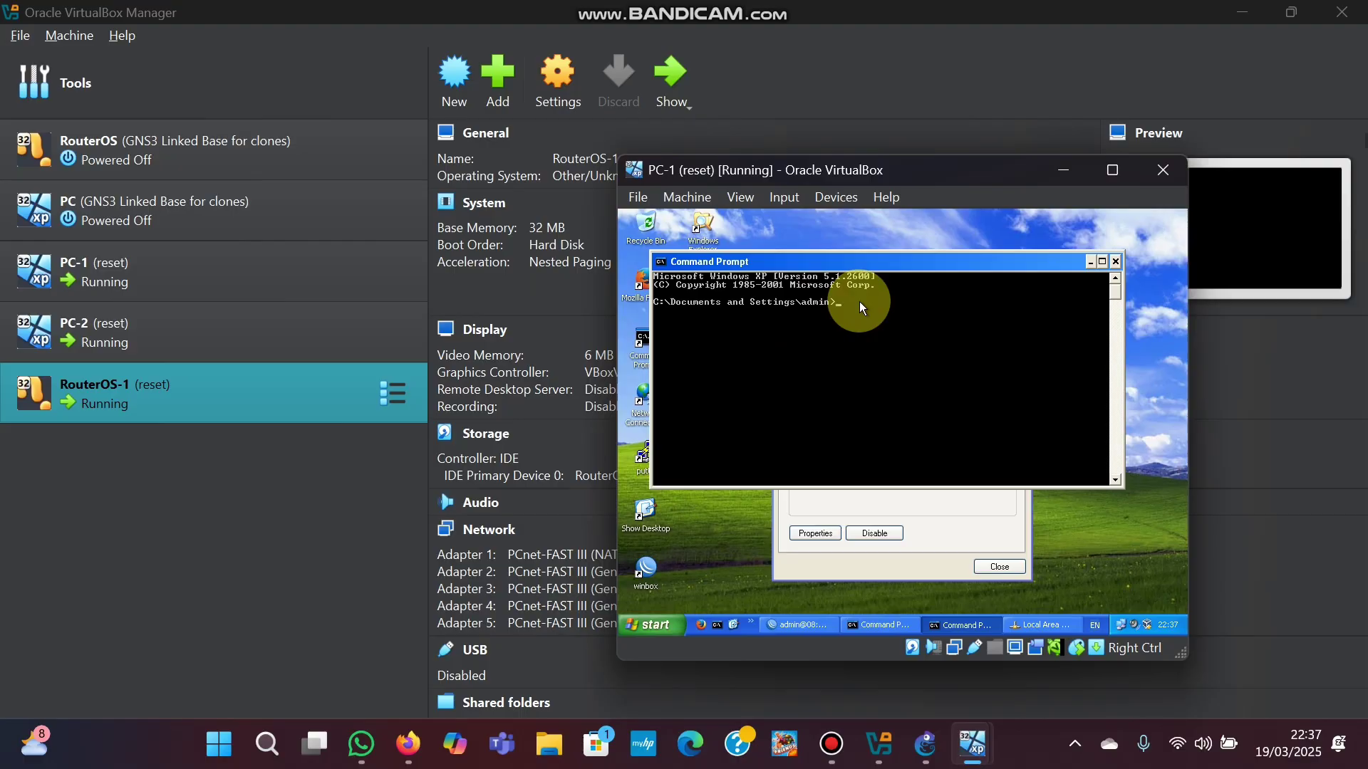
type("ping 8.8.8.8")
key("Return")
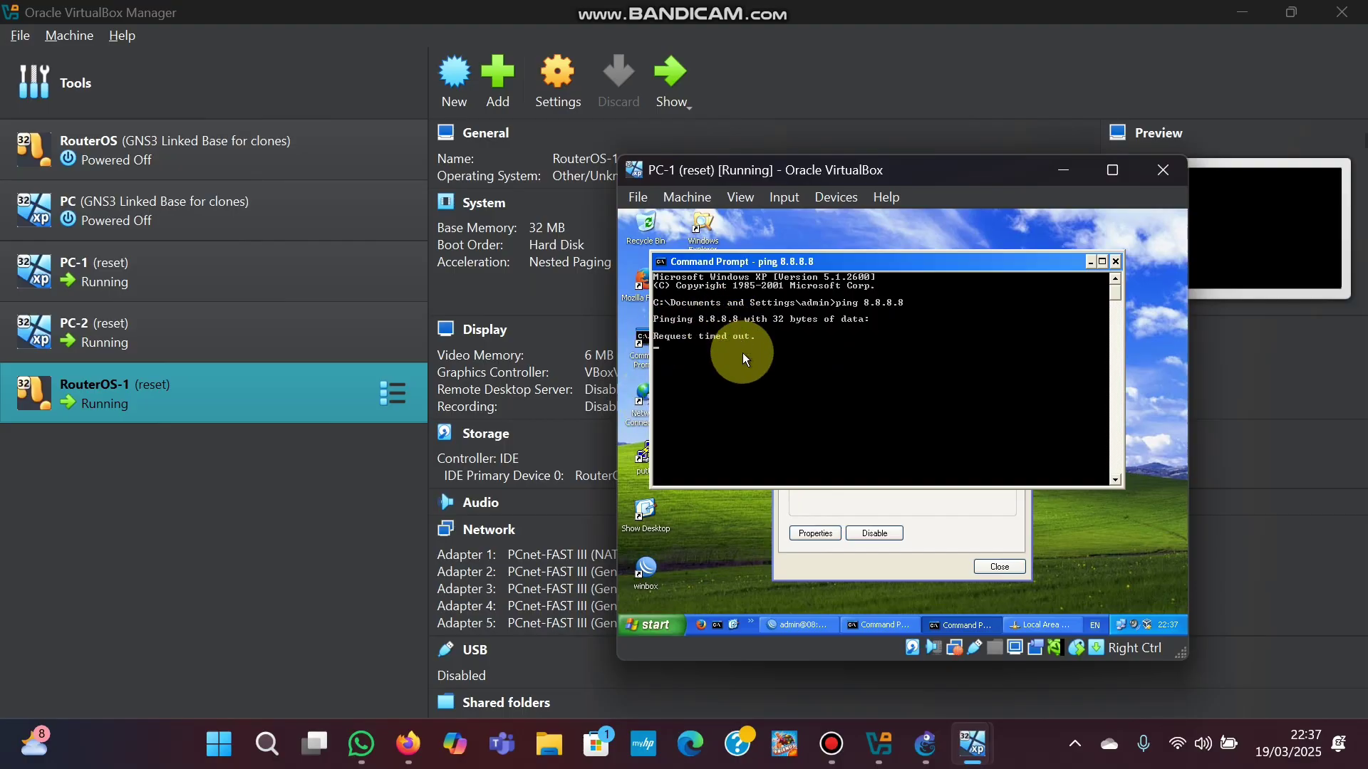
left_click(1116, 261)
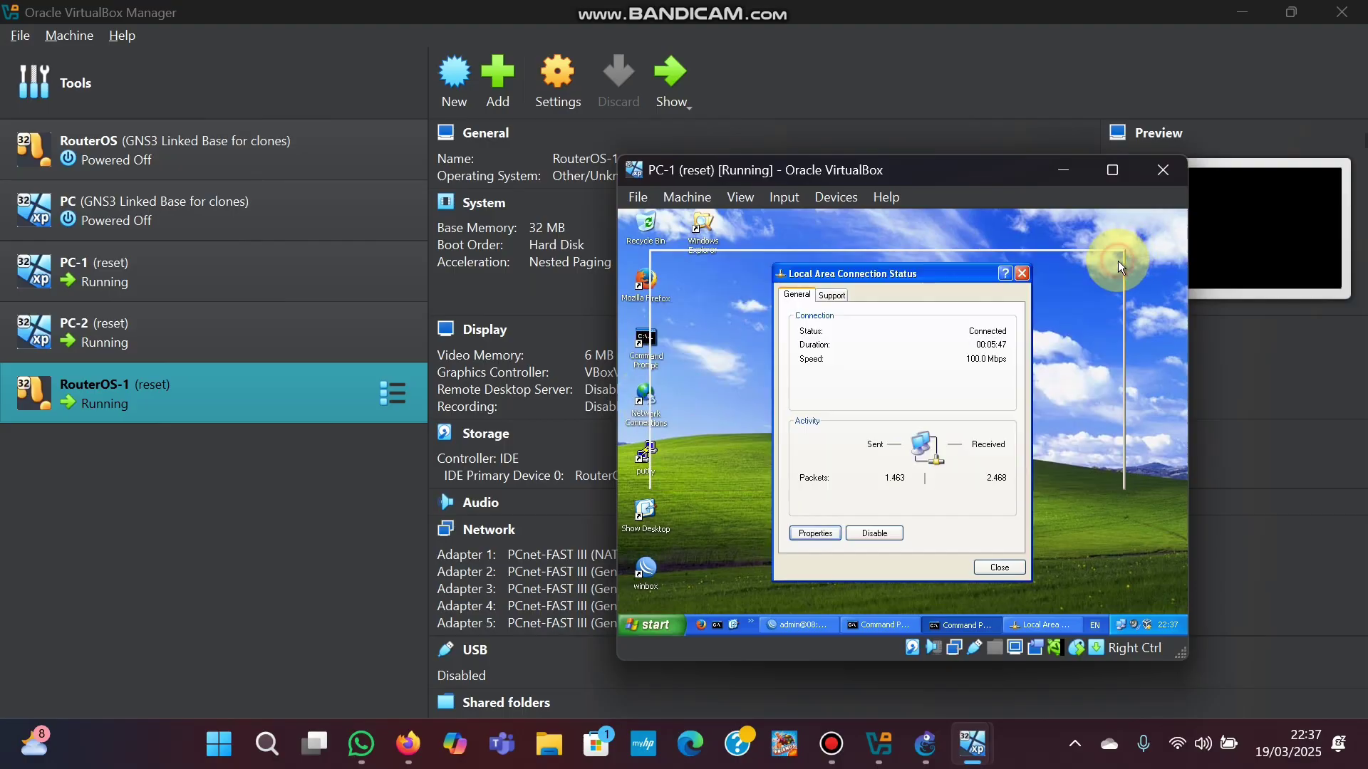
left_click(1022, 273)
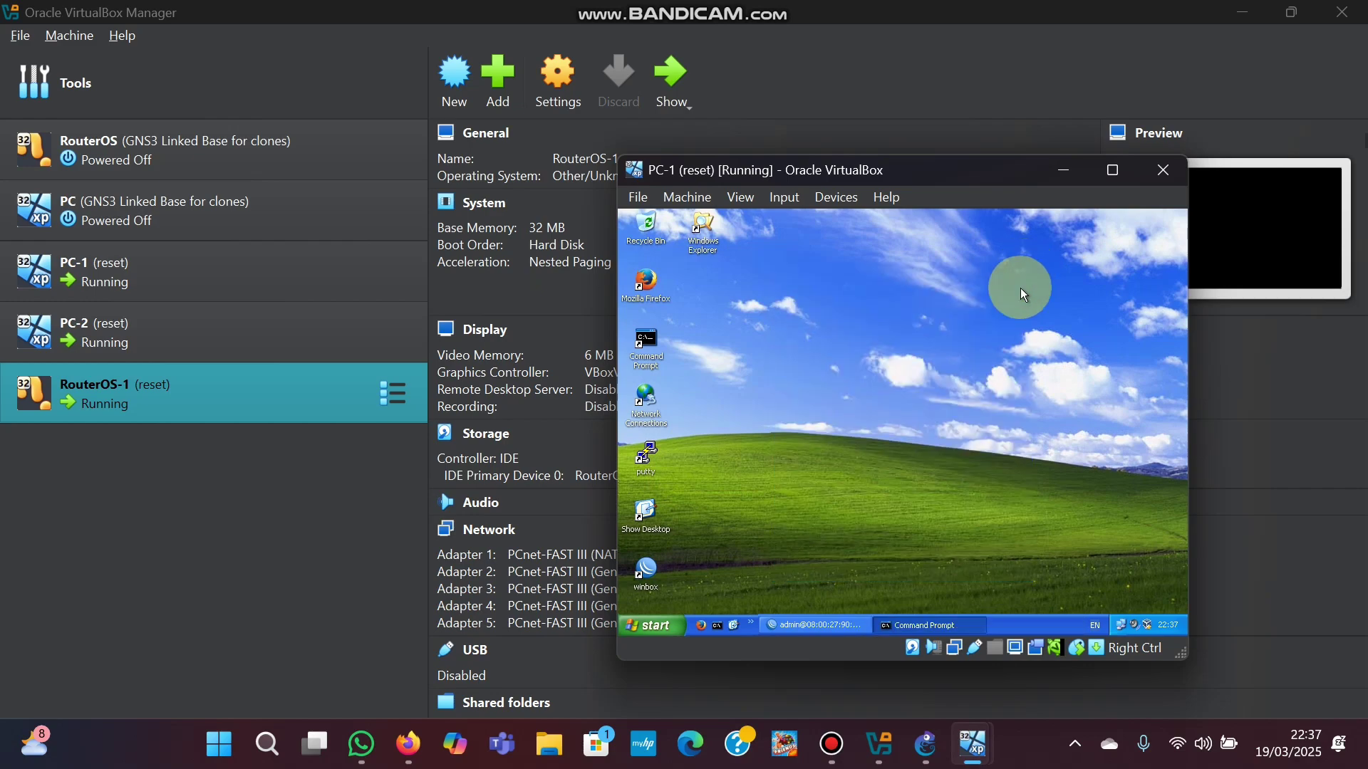
Start a new firewall NAT rule on RouterOS-1 with chain srcnat and out interface ether1
left_click(844, 625)
left_click(693, 342)
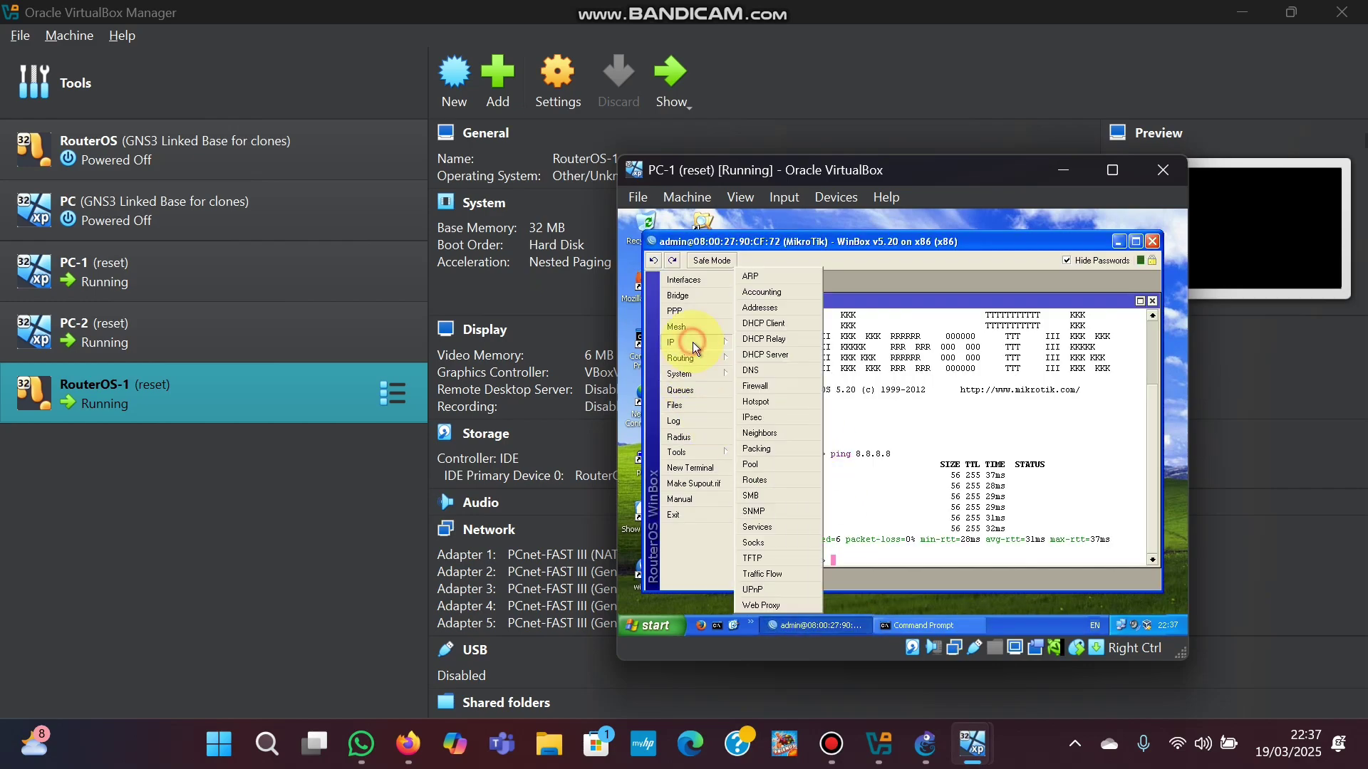
left_click(763, 385)
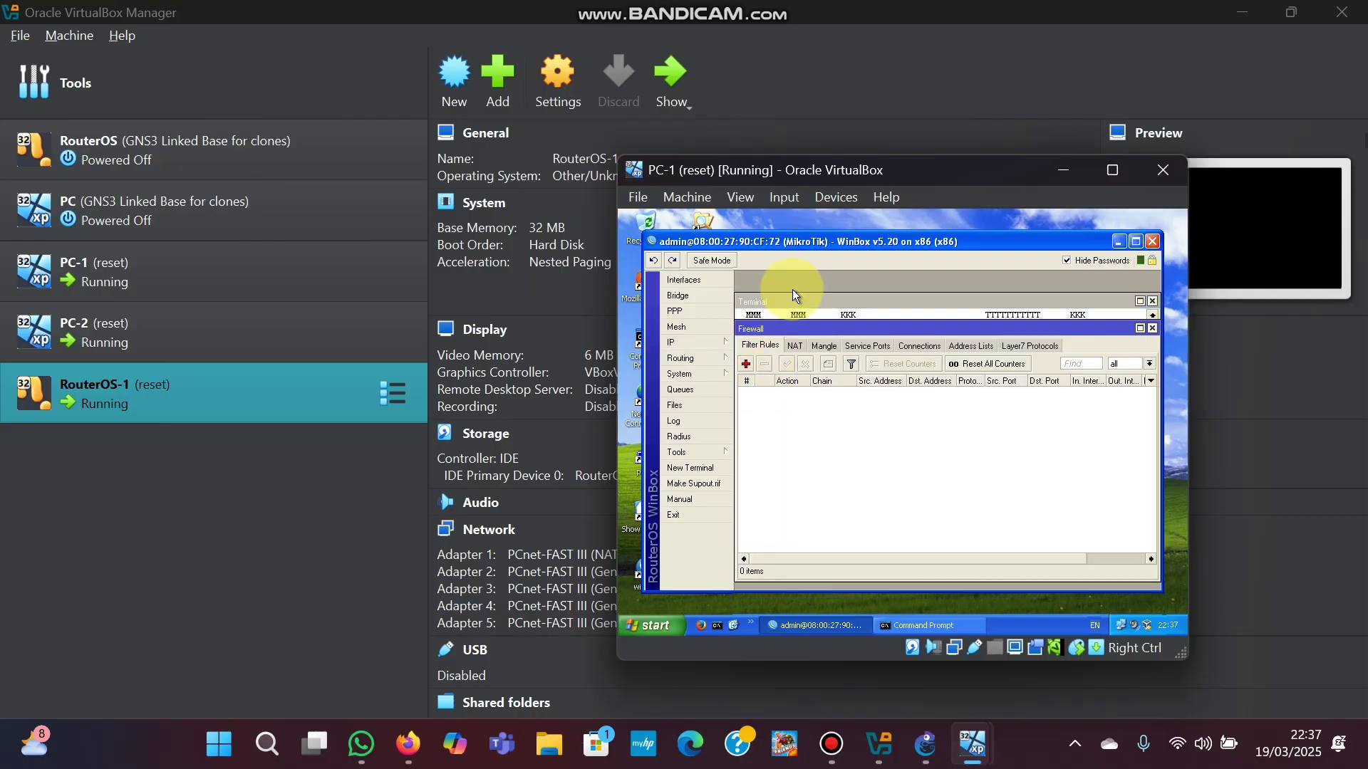
left_click(793, 346)
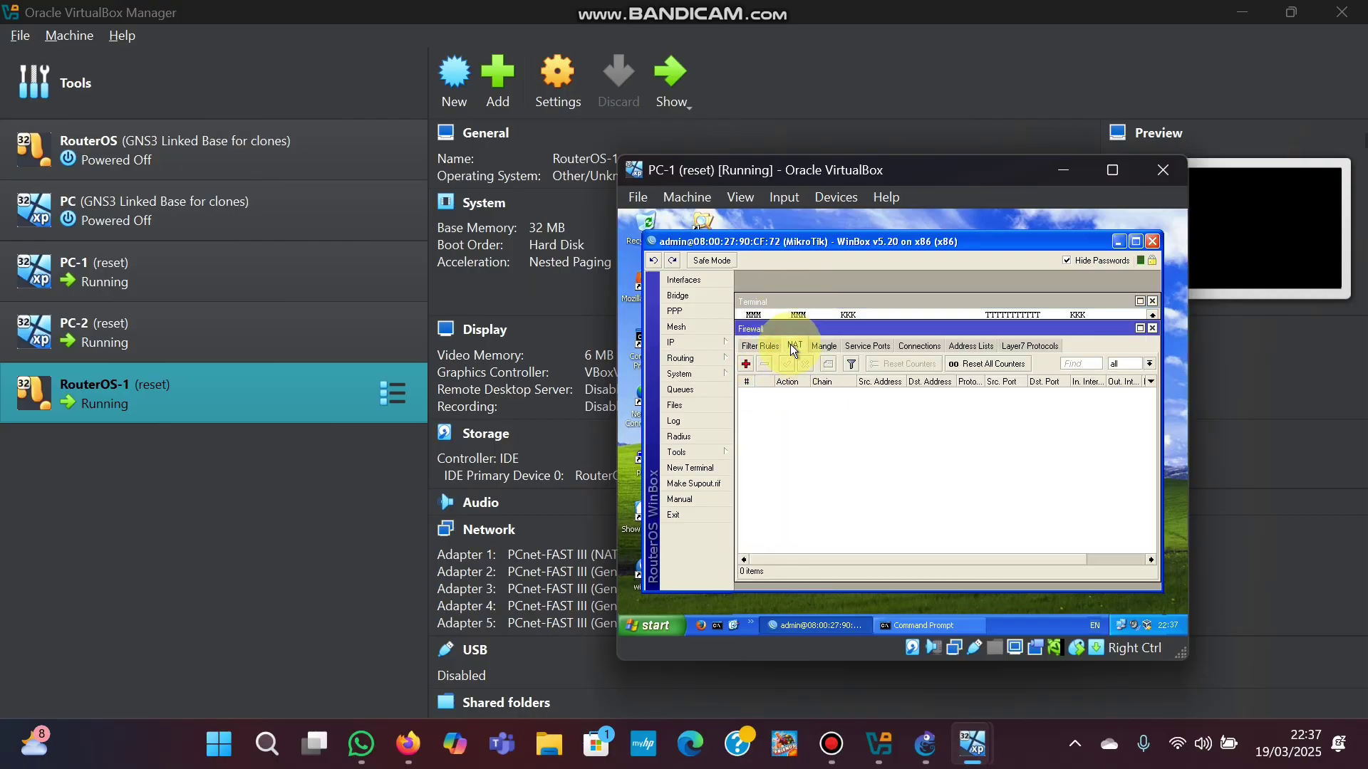
left_click(745, 360)
type("srcnat")
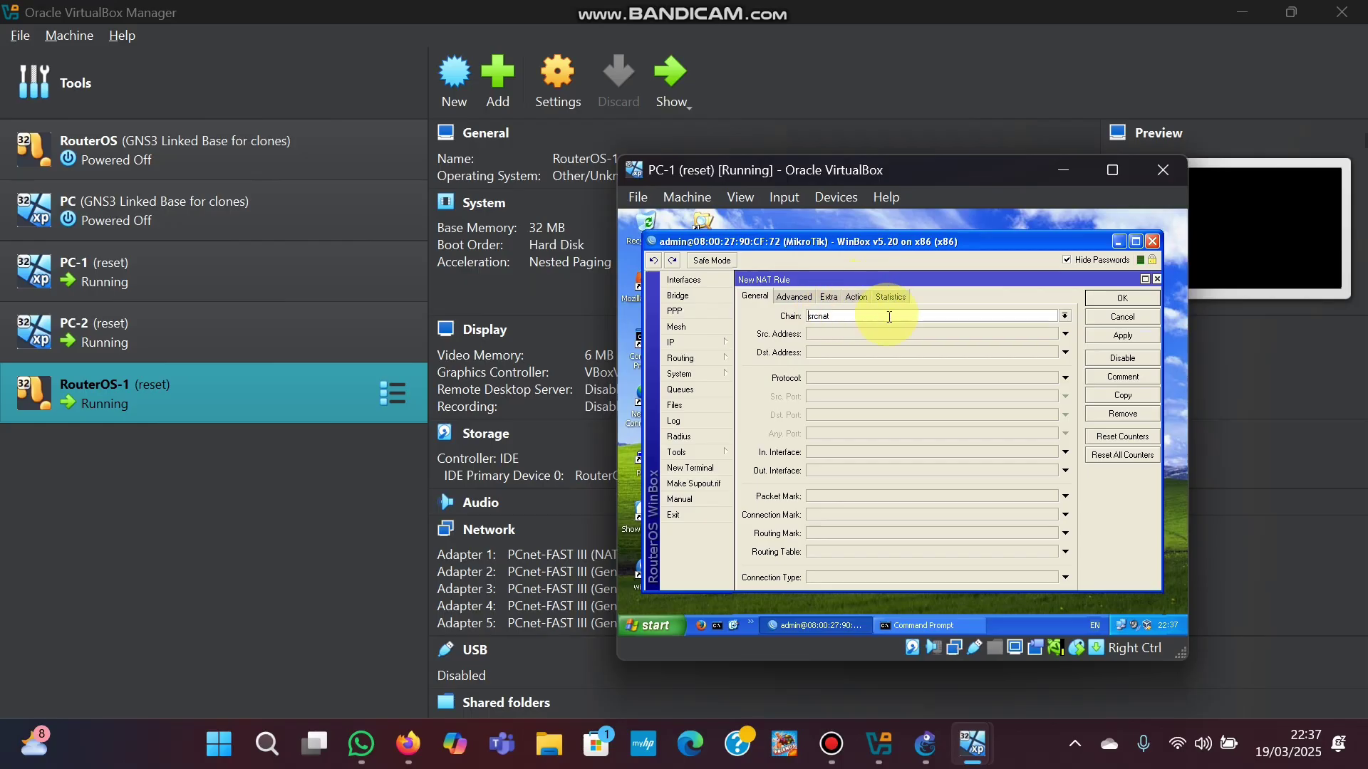
left_click(1066, 474)
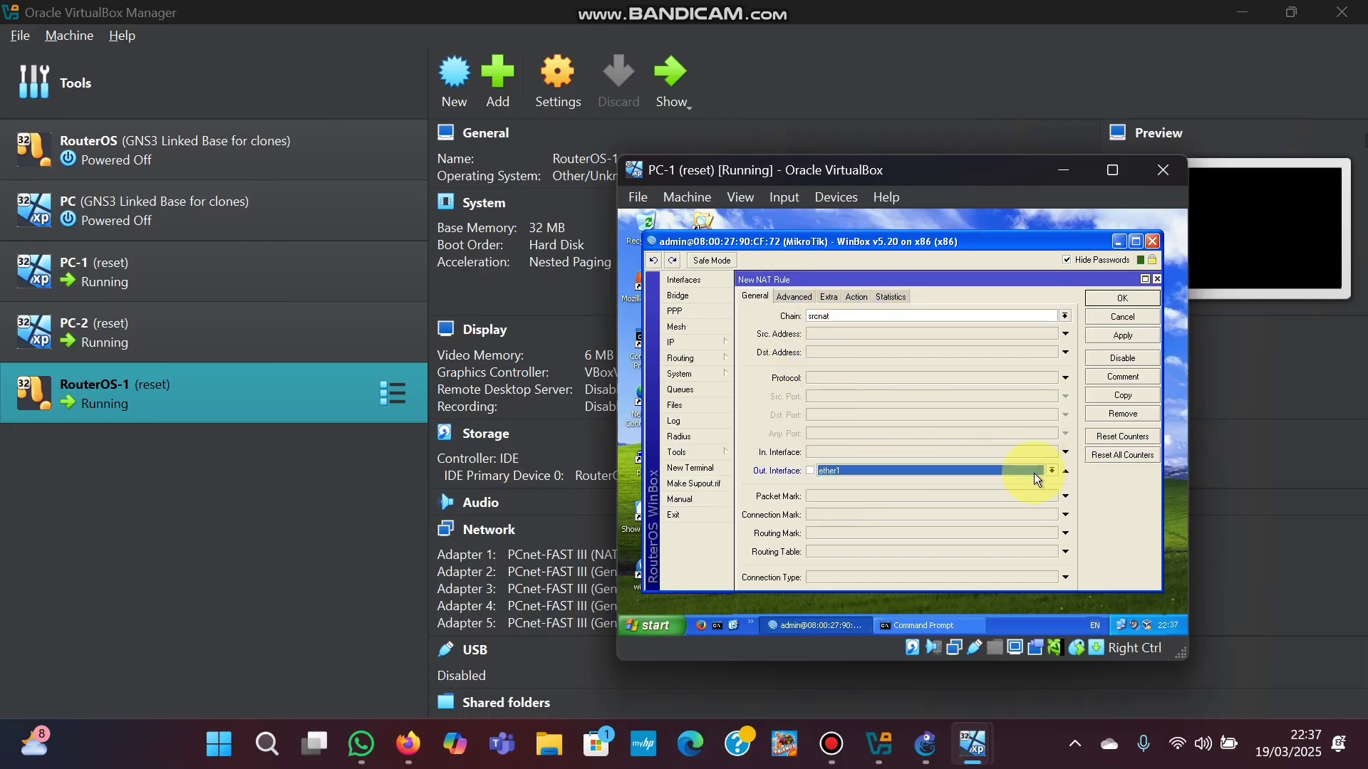
Set the new NAT rule's action to masquerade, save the rule and minimize WinBox
left_click(859, 298)
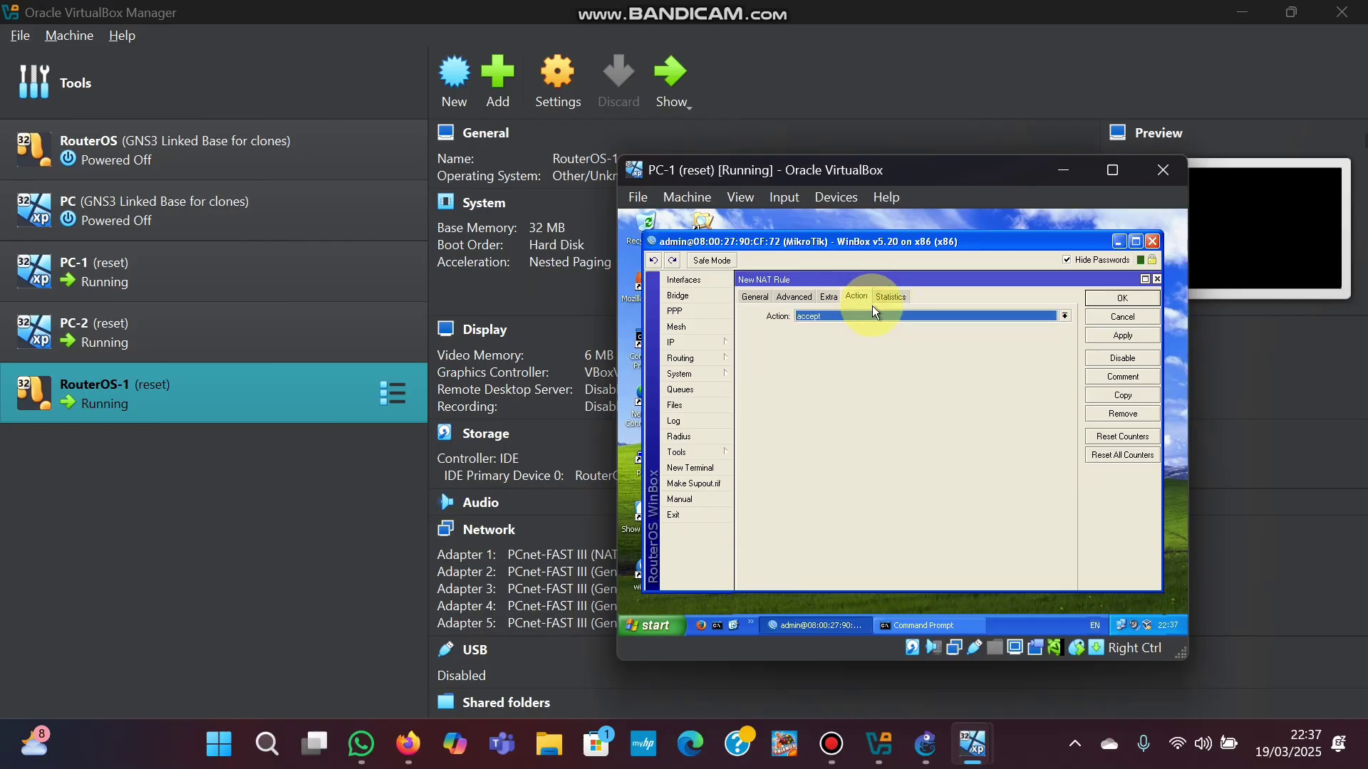
left_click(1057, 315)
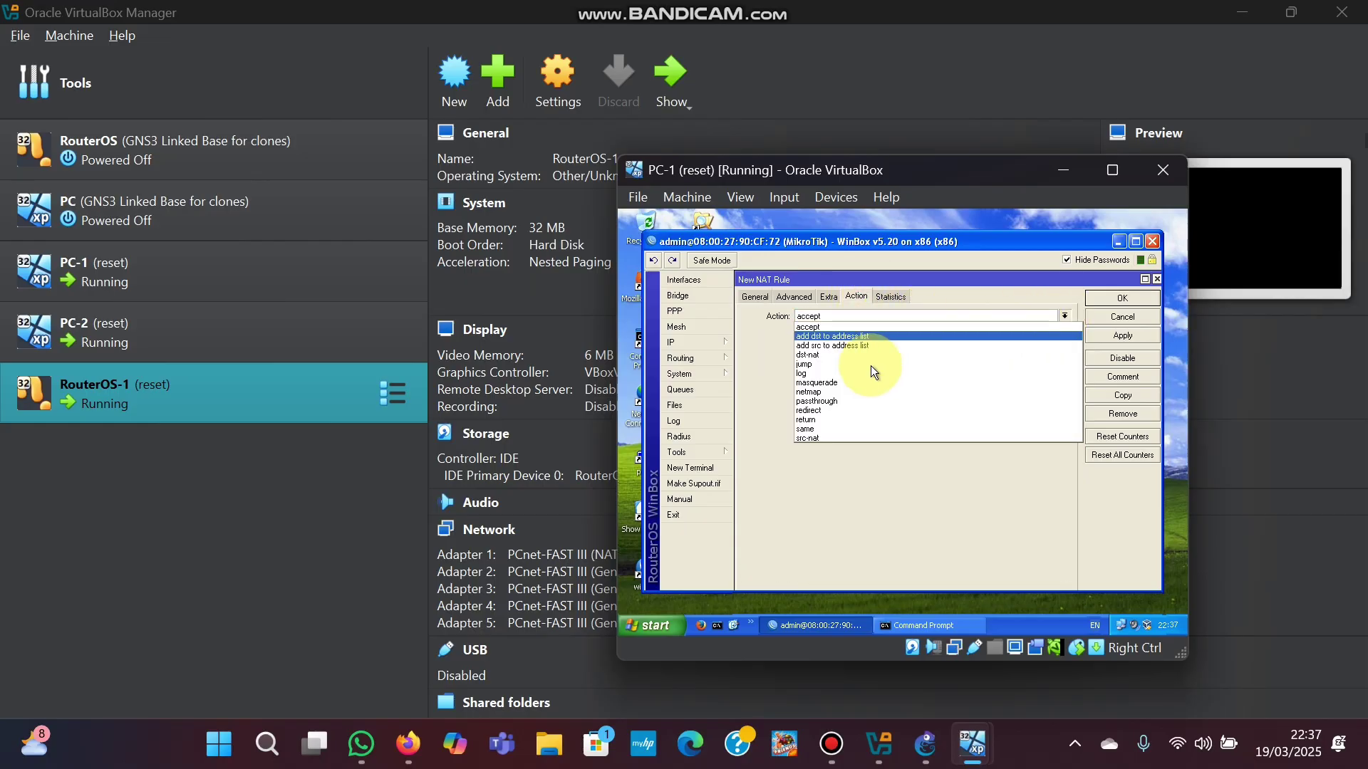
left_click(840, 385)
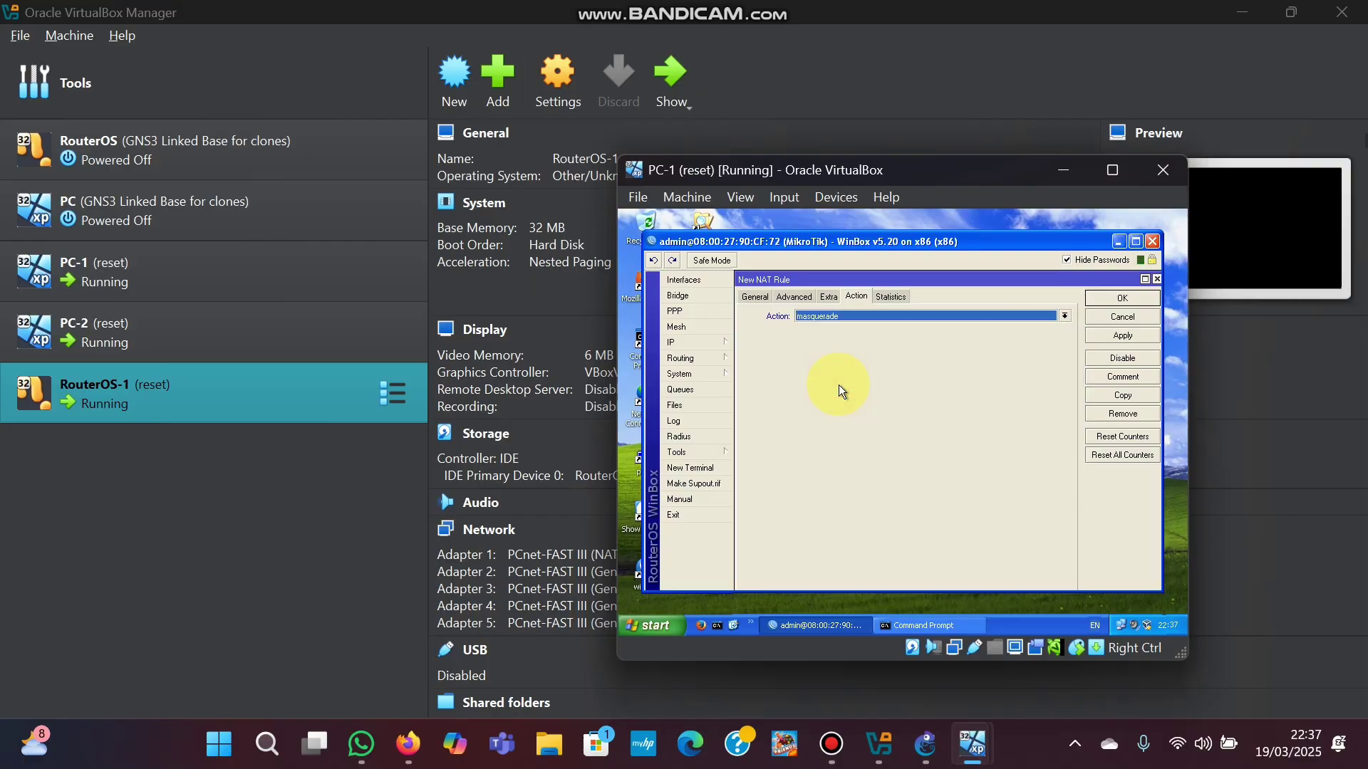
left_click(1114, 338)
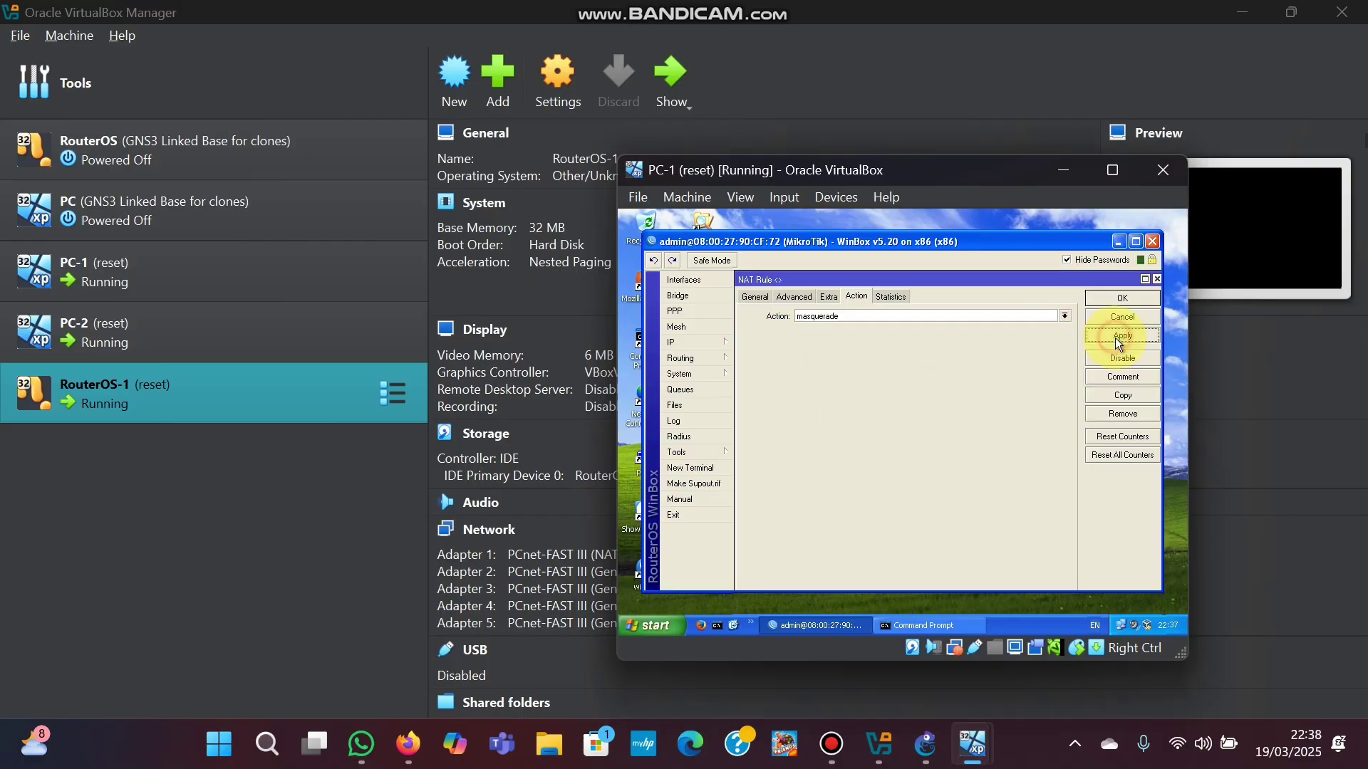
left_click(1115, 305)
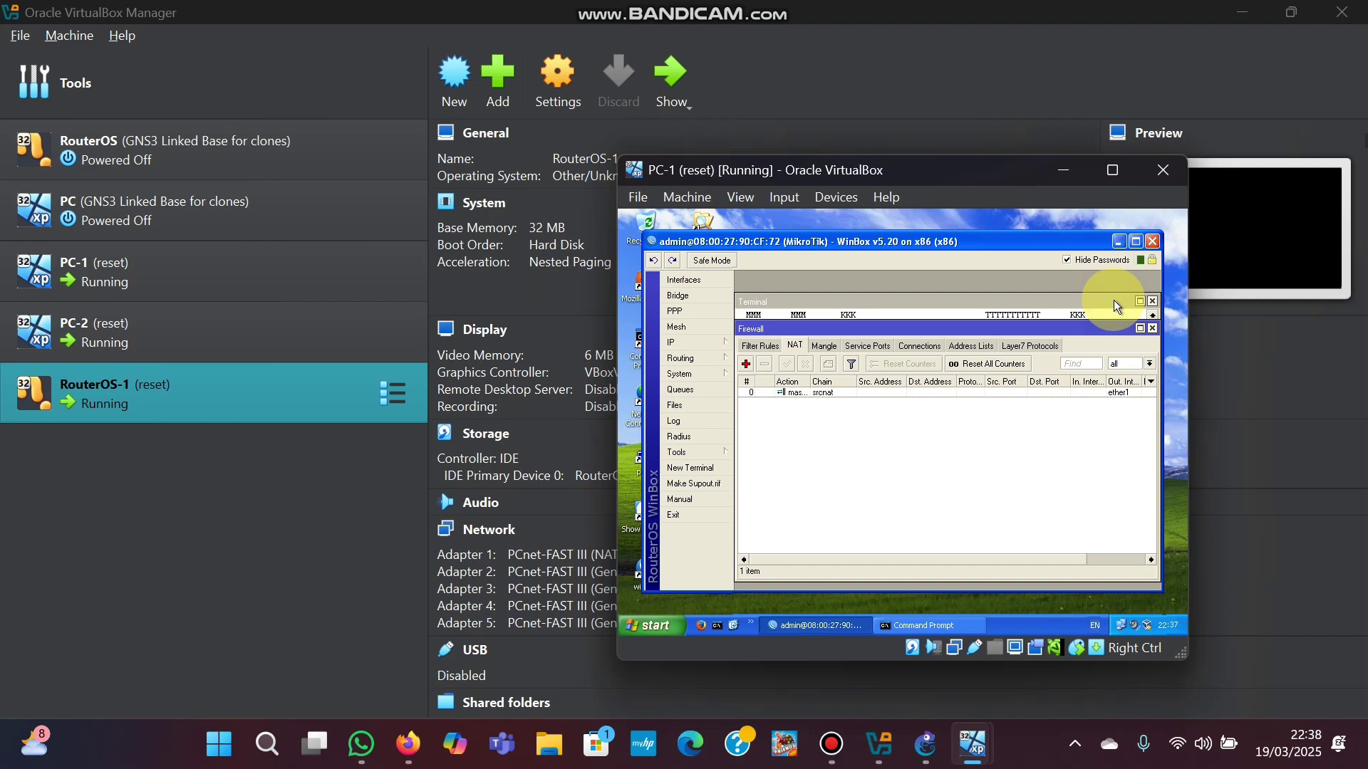
left_click(1119, 241)
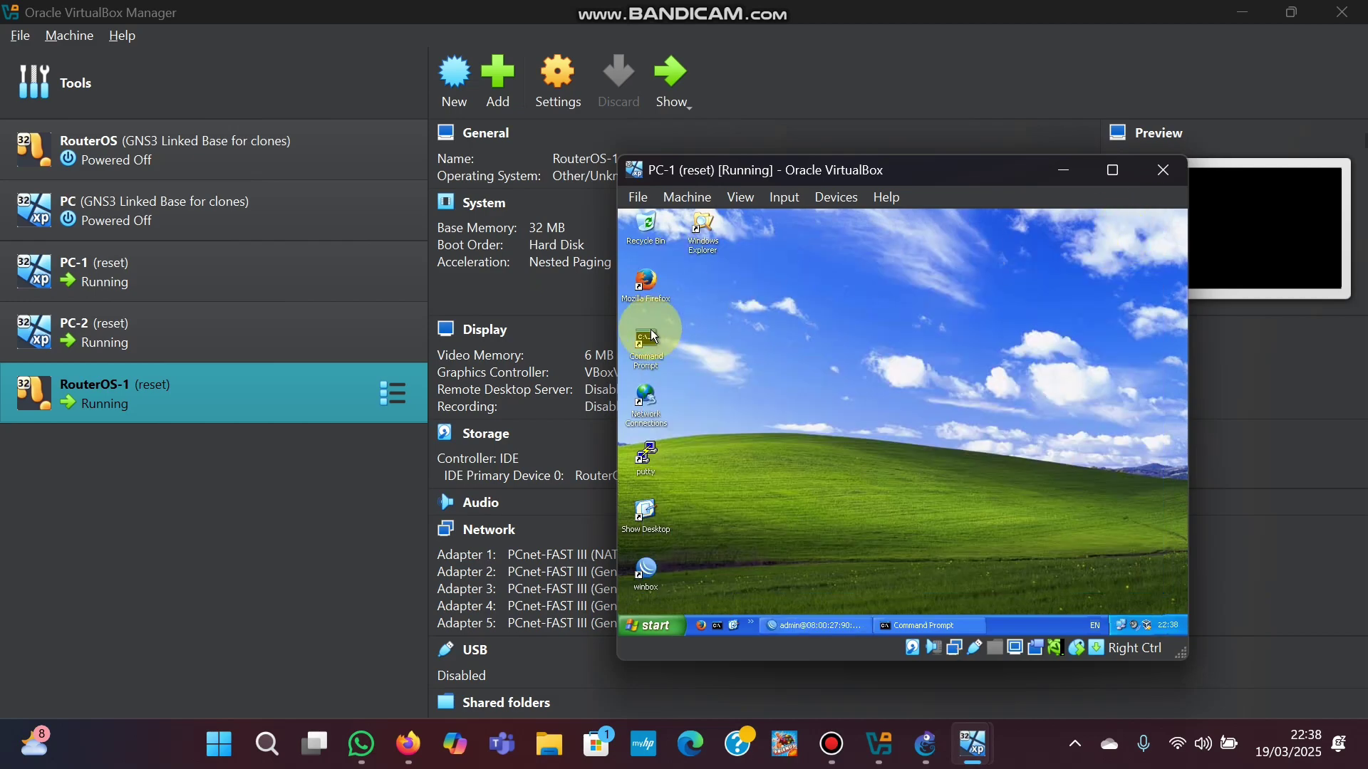
Retest PC-1's internet access by pinging 8.8.8.8 from a new Command Prompt, and close it
double_click(652, 329)
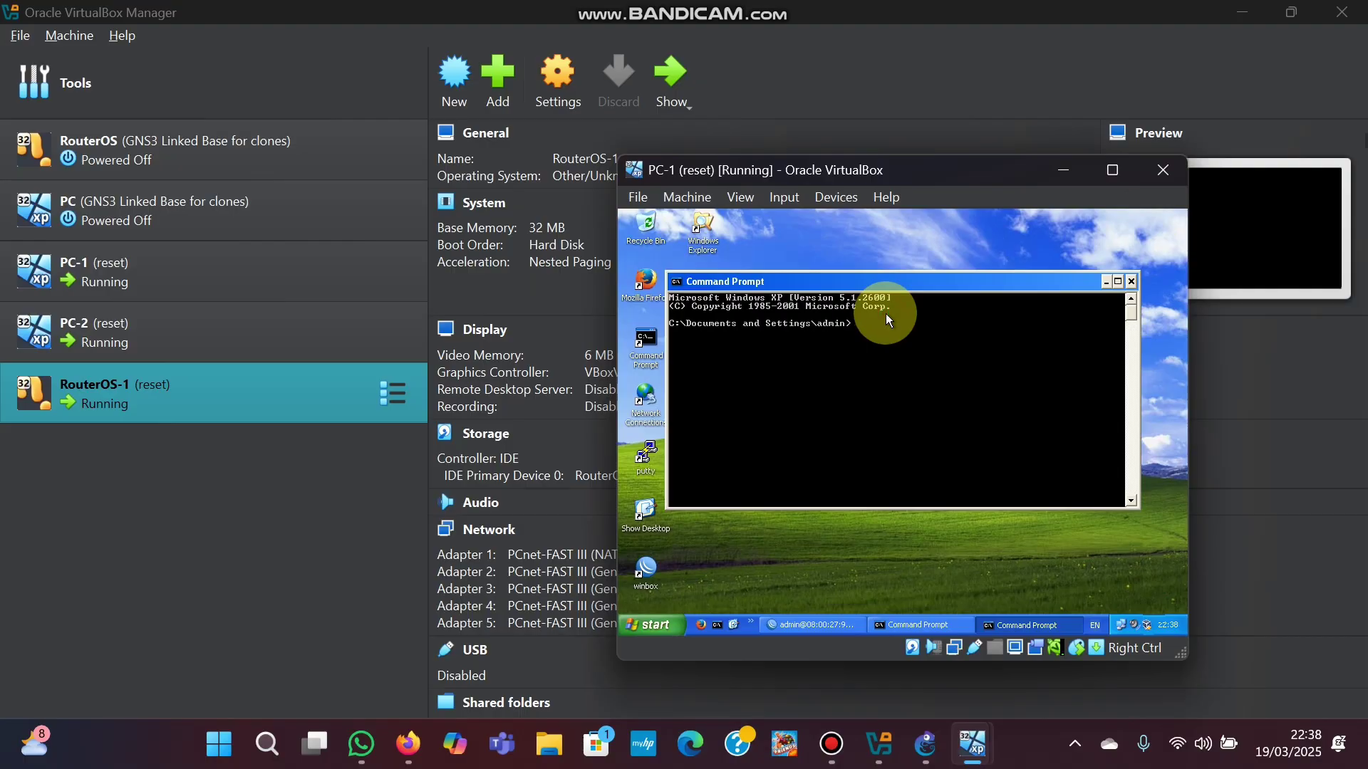
type("ping 8.8.8.8")
key("Return")
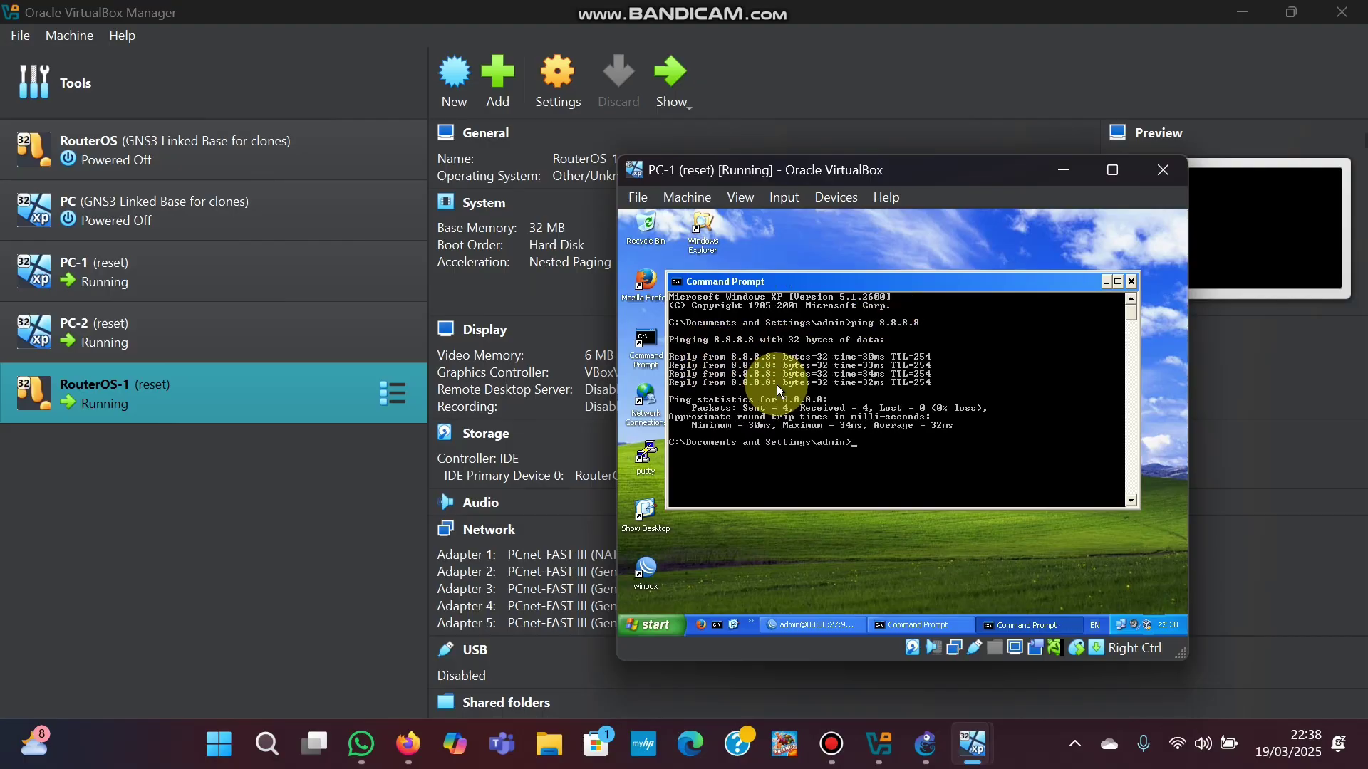
left_click(1130, 282)
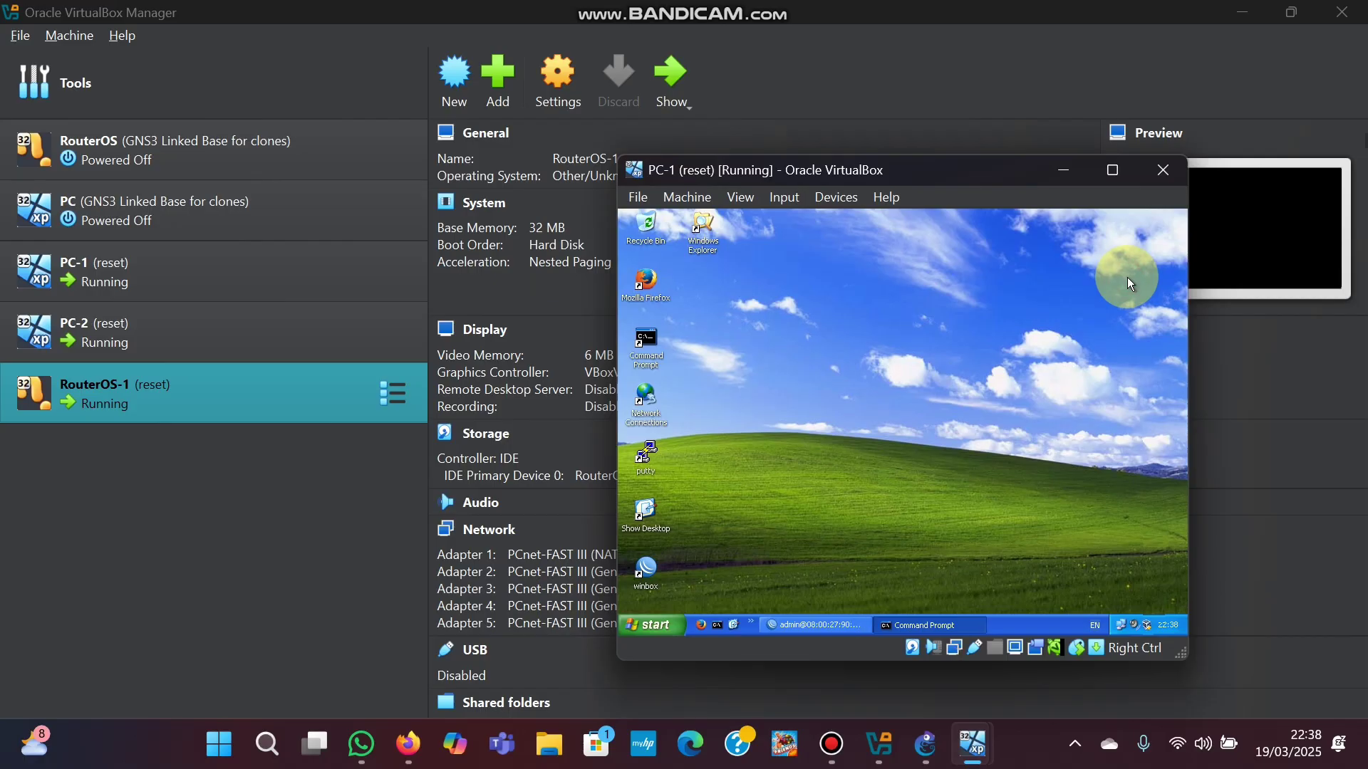
Load google.co.id in Firefox on PC-1 to test browsing, decline the Google login prompt and close the browser
double_click(646, 283)
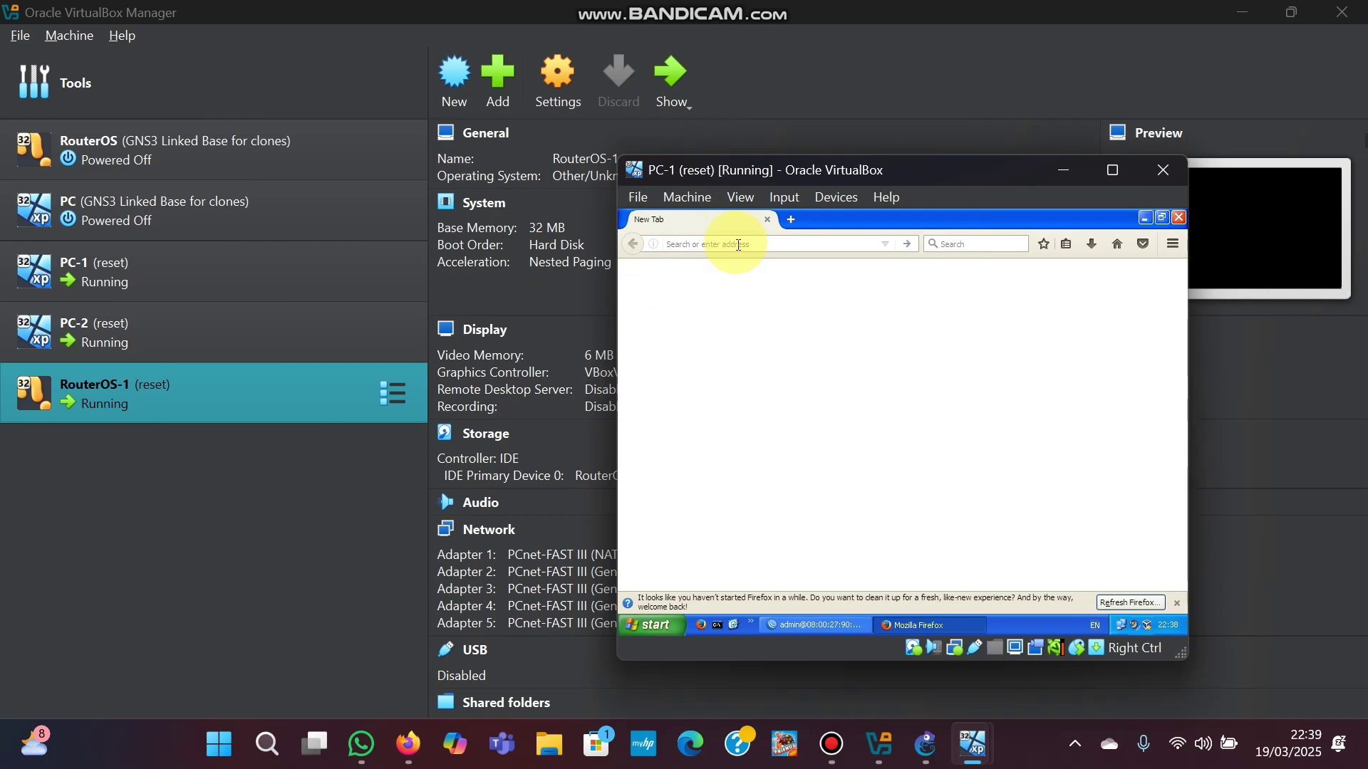
type("google.co.id/")
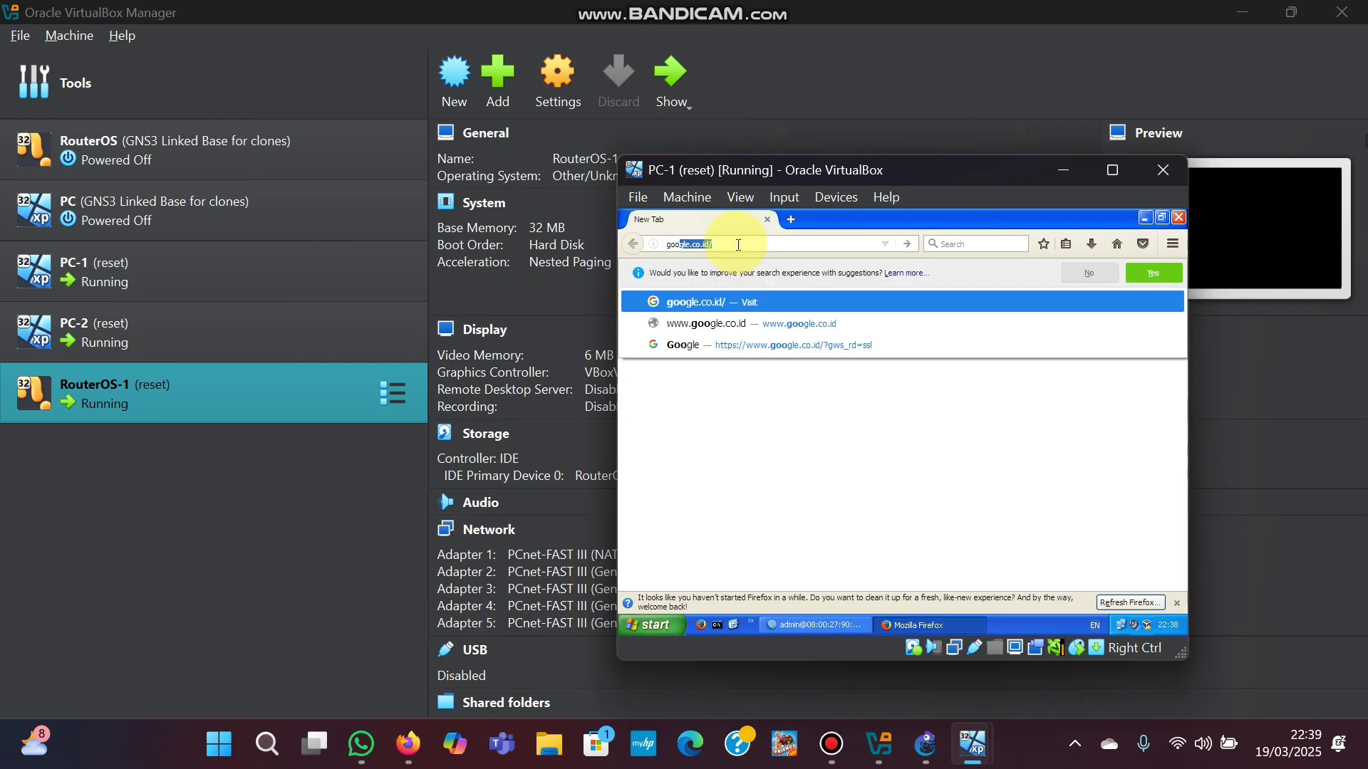
key("Return")
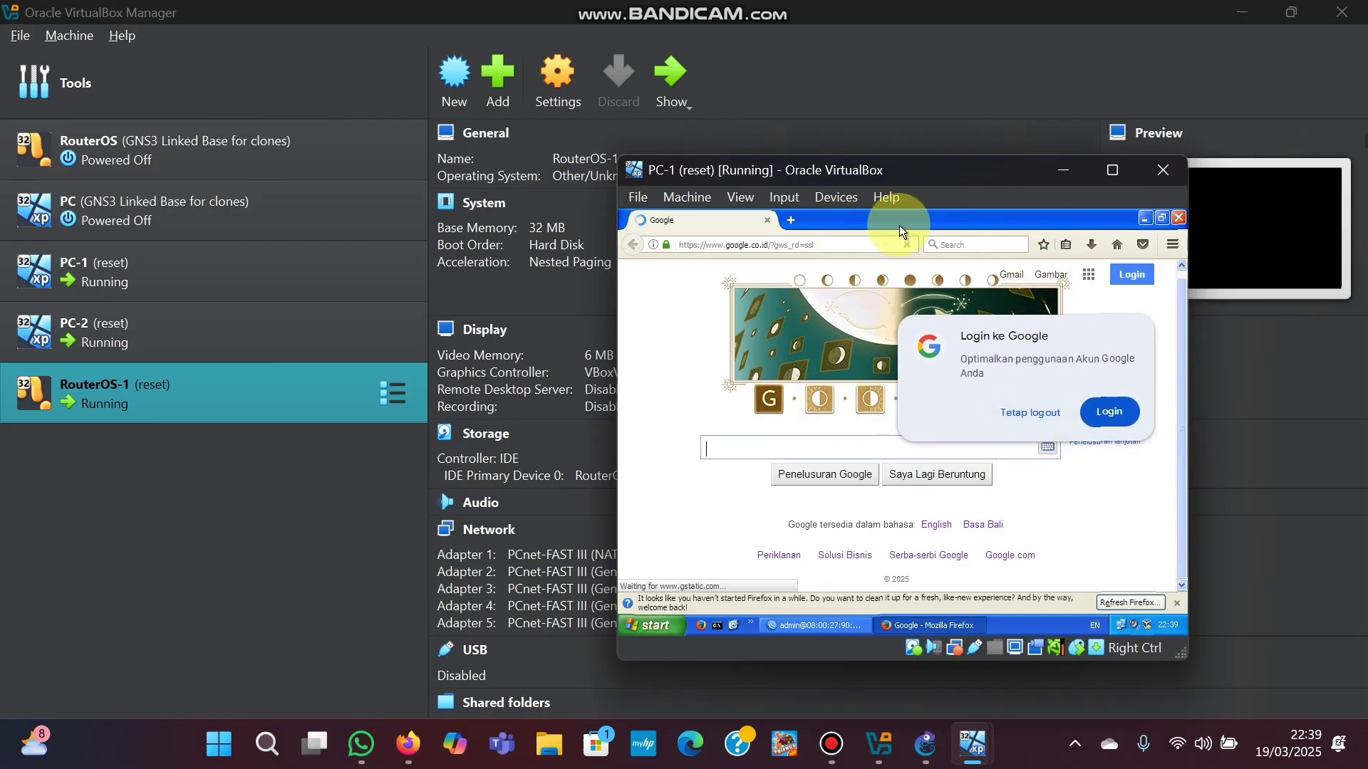
left_click(1043, 414)
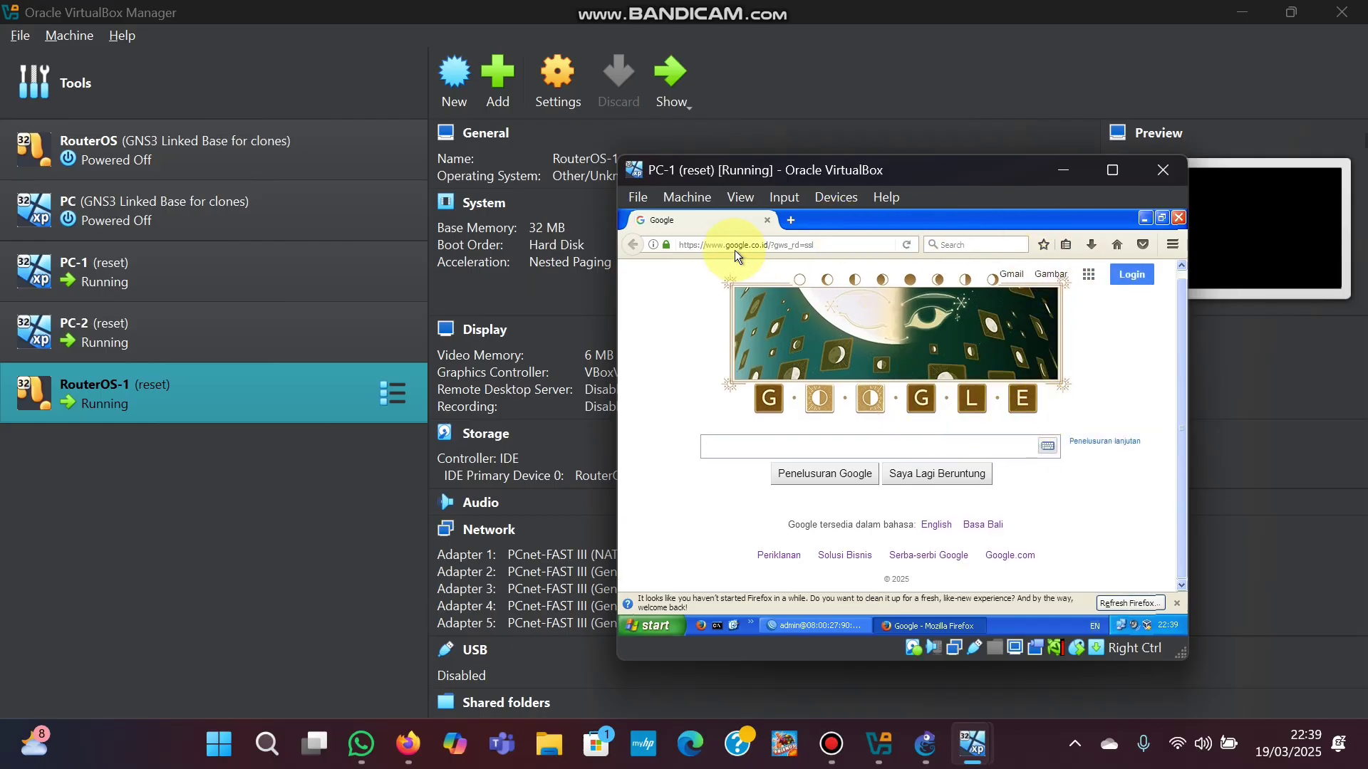
left_click(1179, 216)
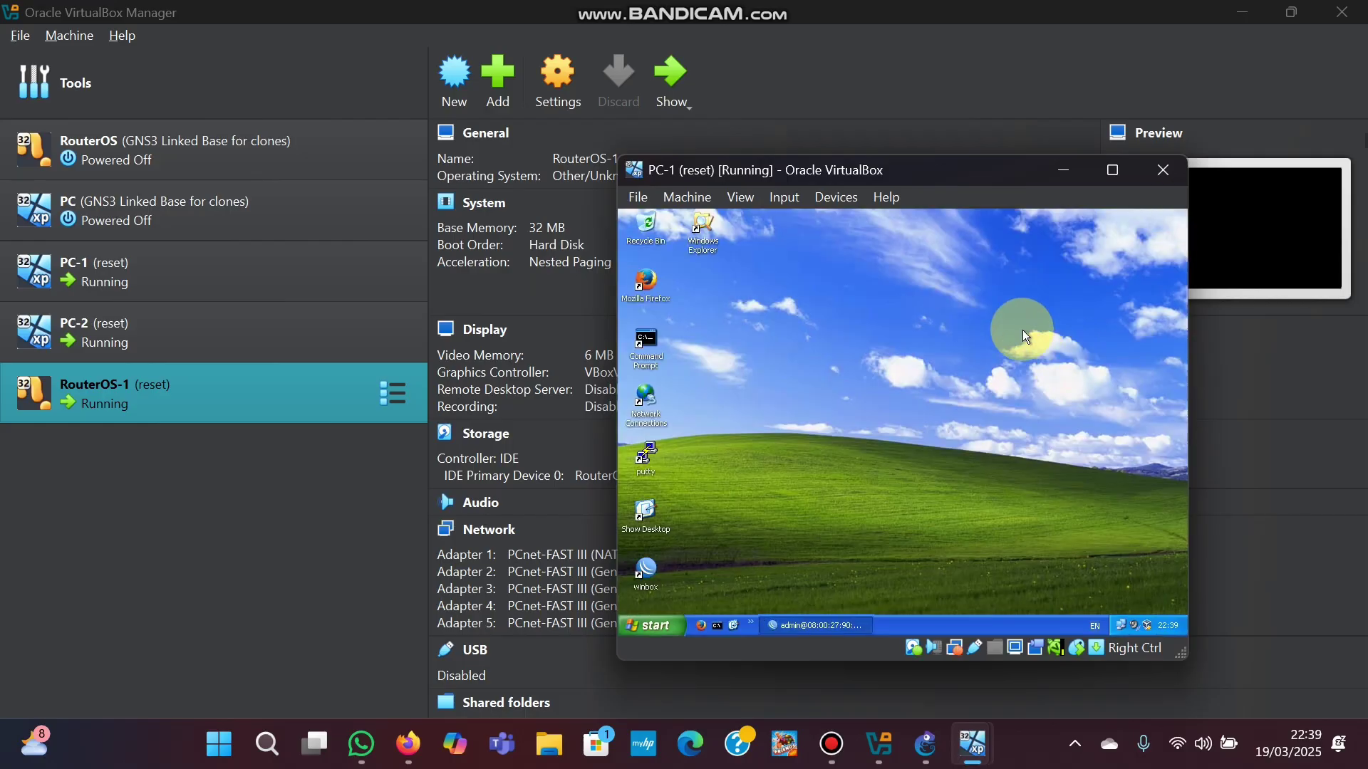
Switch to the PC-2 virtual machine, dismiss its notifications, and open its Local Area Connection's TCP/IP properties with manual IP addressing enabled
mouse_move(973, 744)
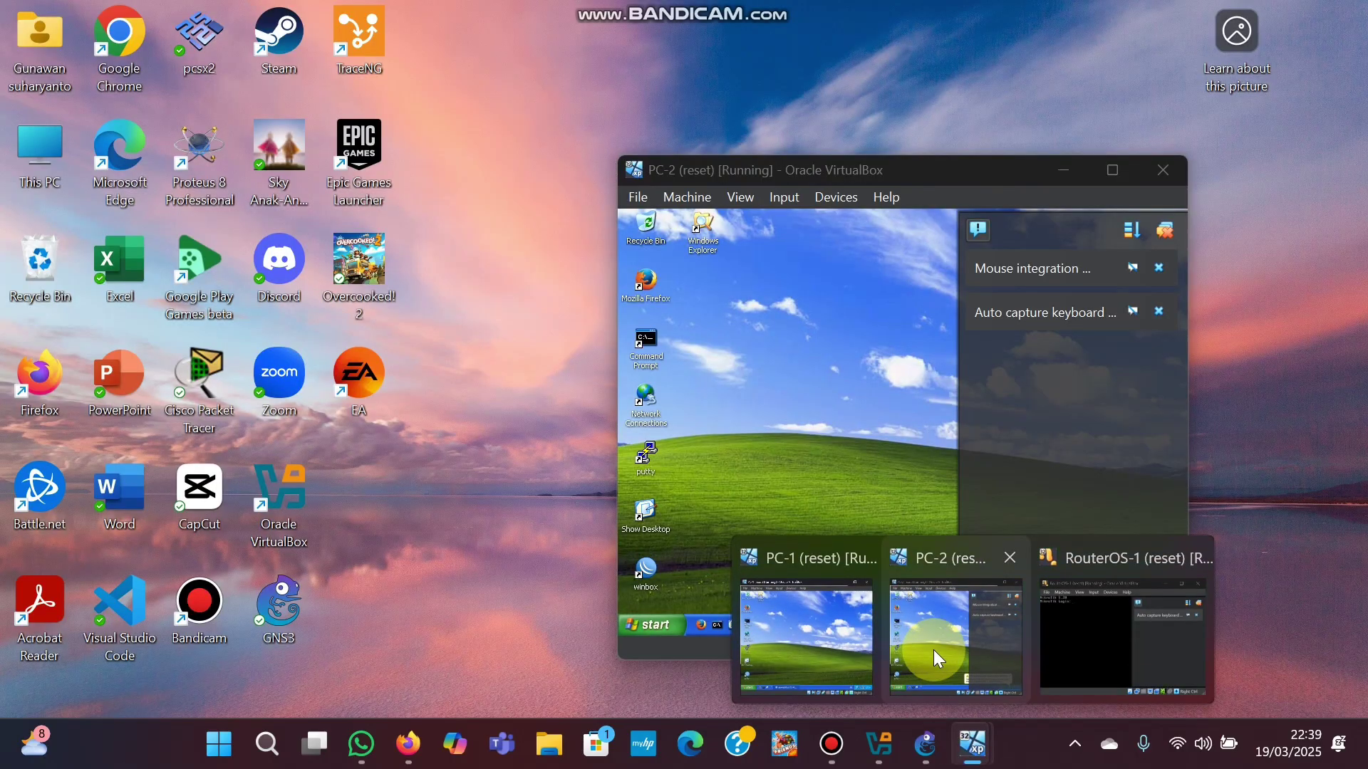
left_click(933, 649)
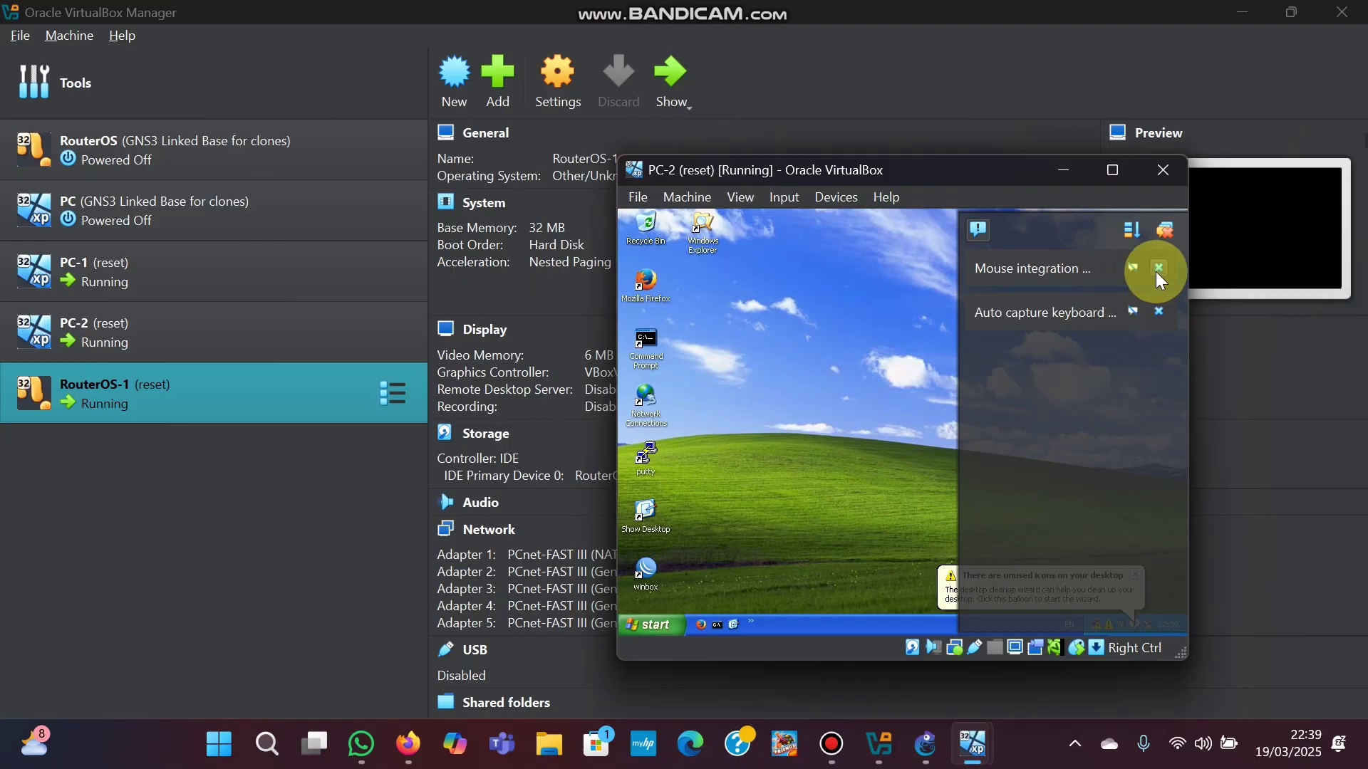
left_click(1156, 270)
left_click(1155, 271)
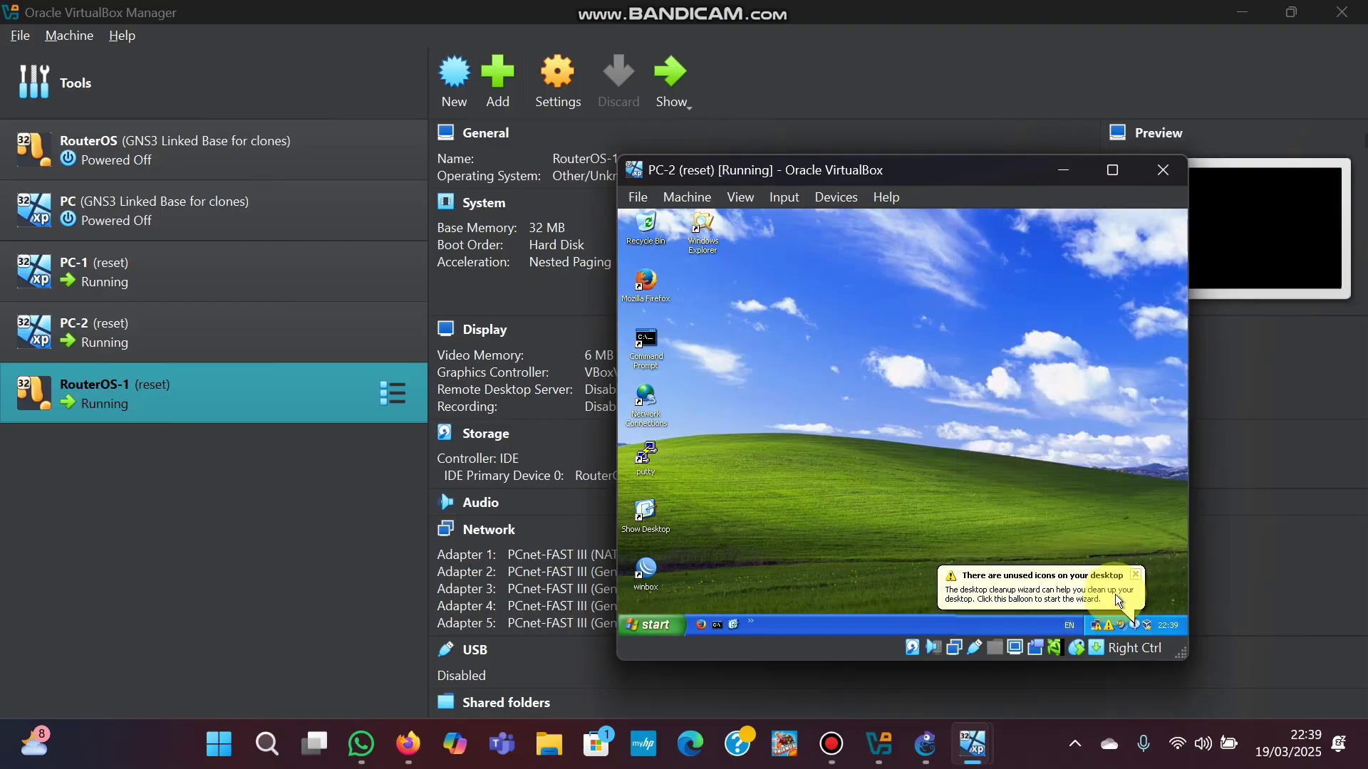
left_click(1098, 624)
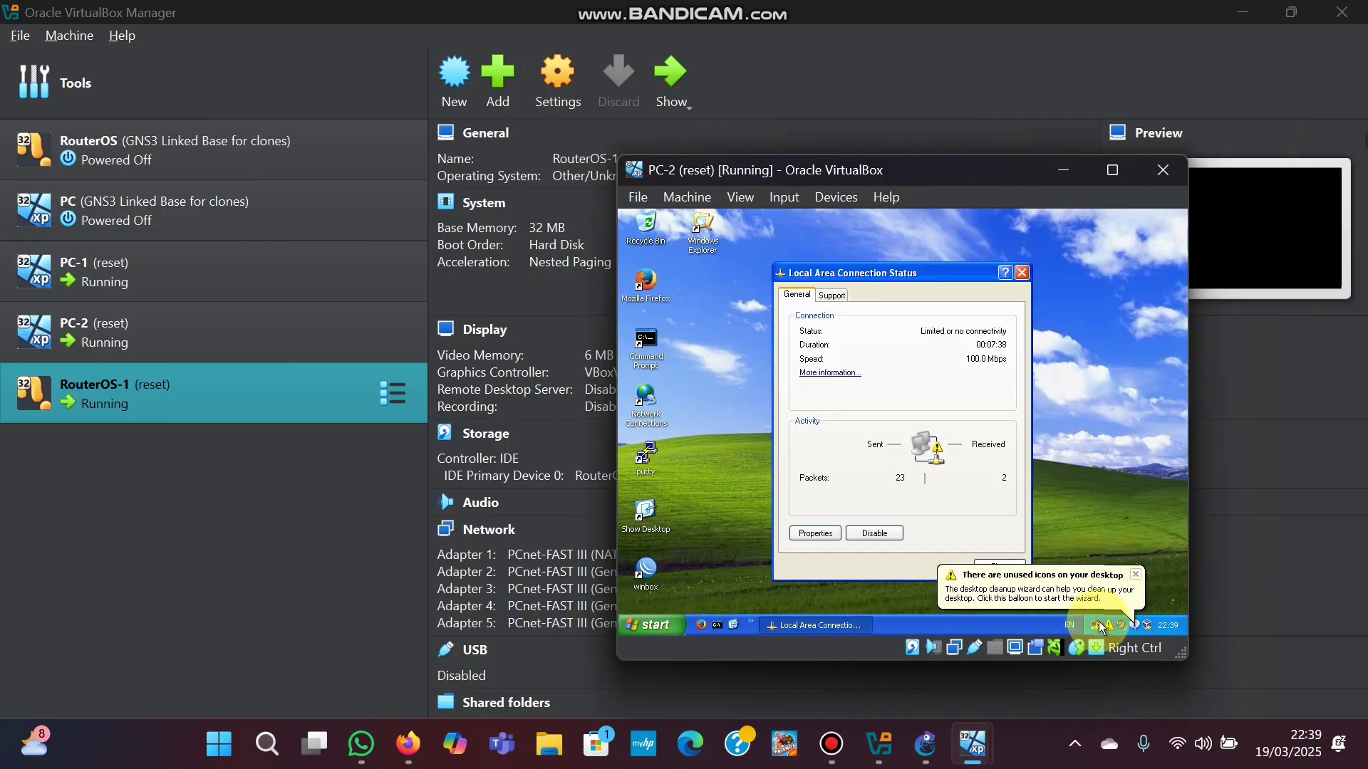
left_click(813, 534)
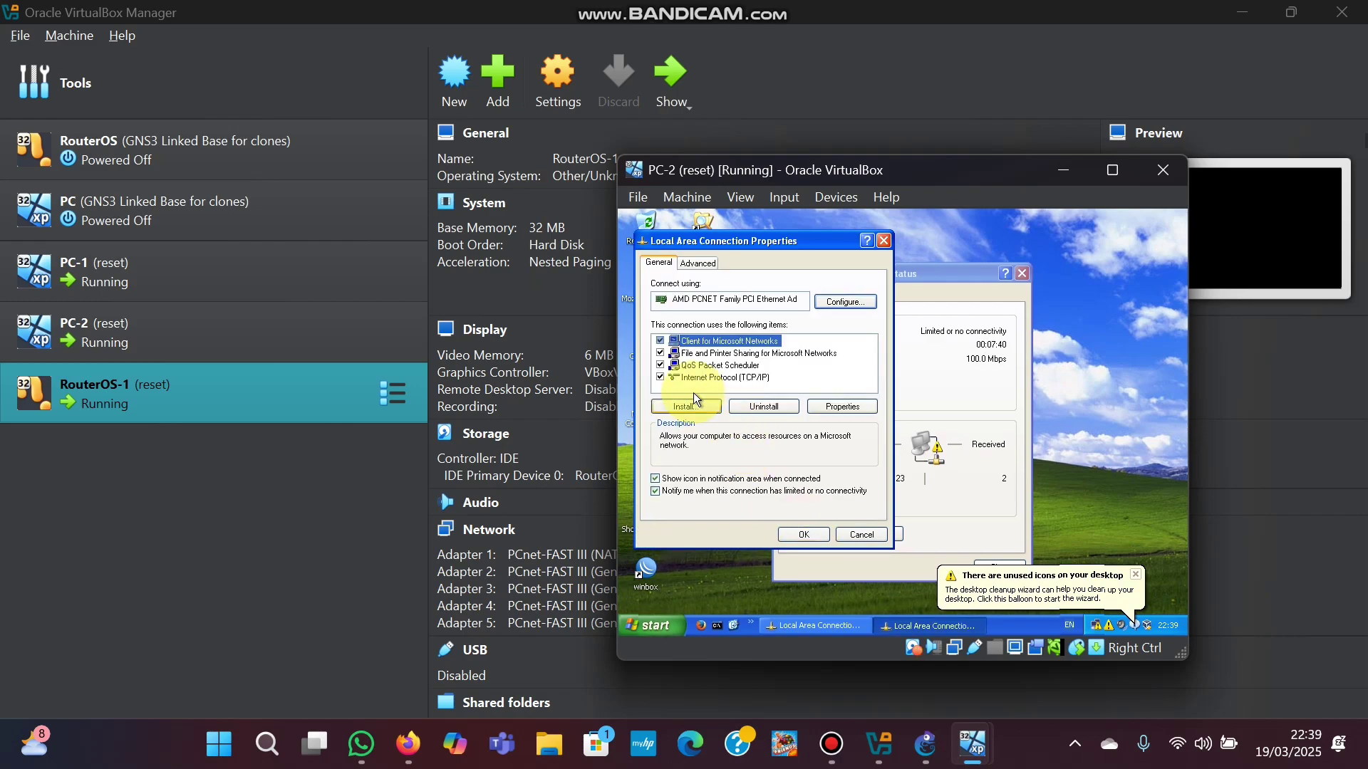
double_click(705, 378)
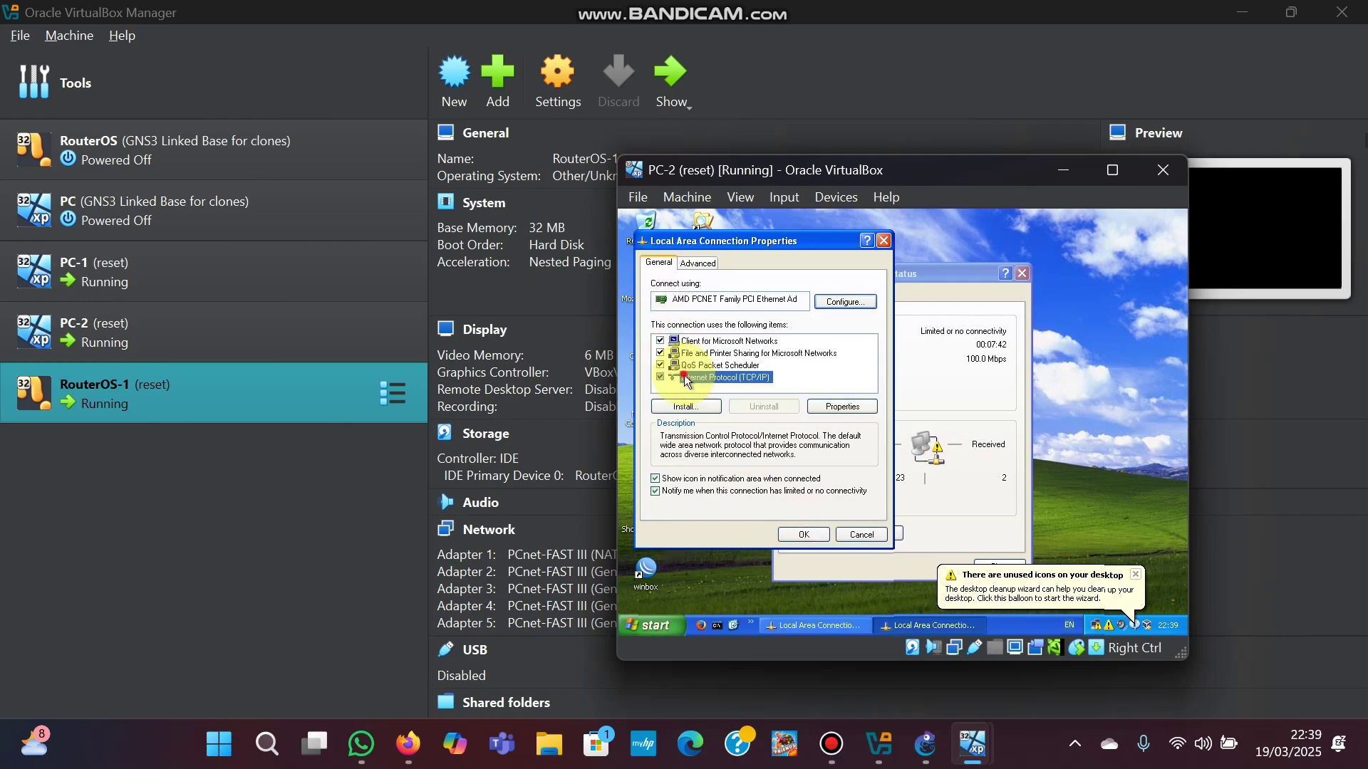
left_click(688, 399)
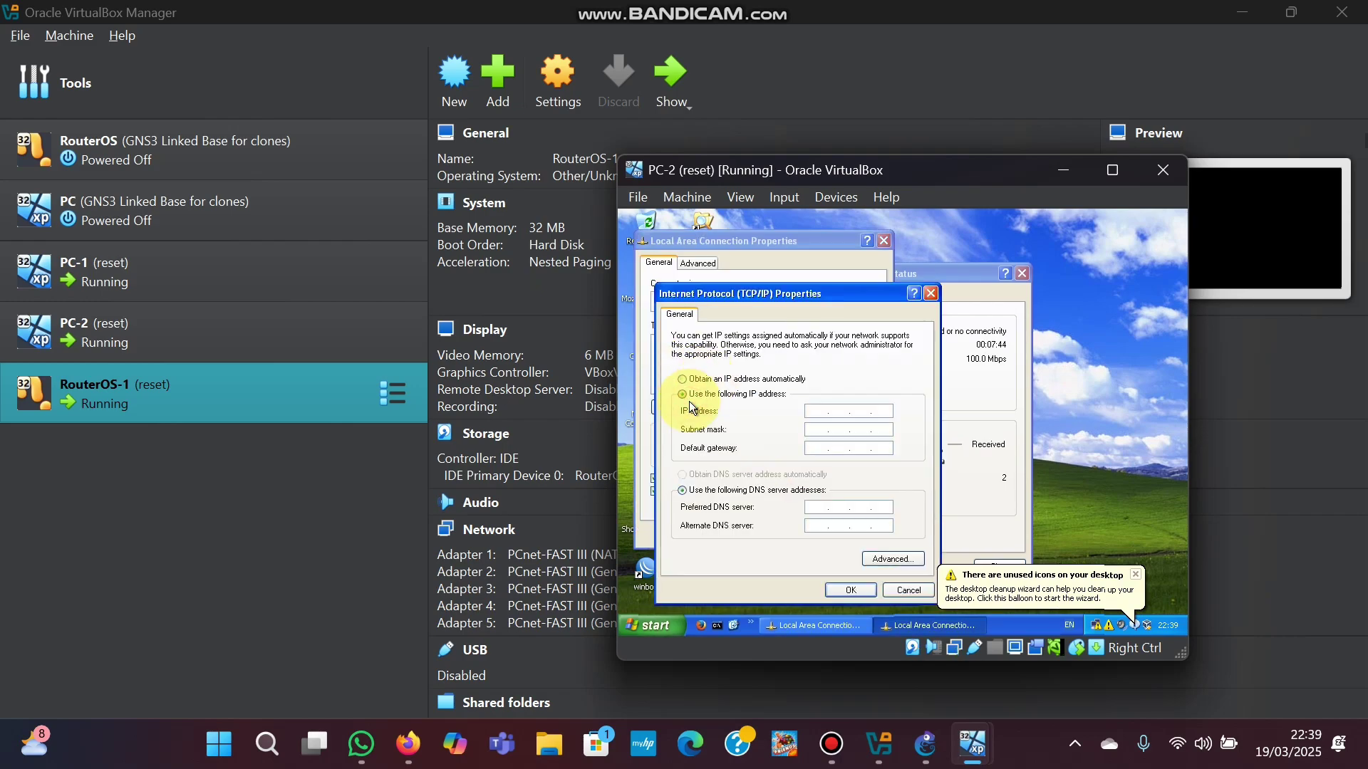
Set PC-2's IP address to 192.168.1.2, subnet mask to 255.255.255.0 and default gateway to 192.168.1.254
left_click(818, 412)
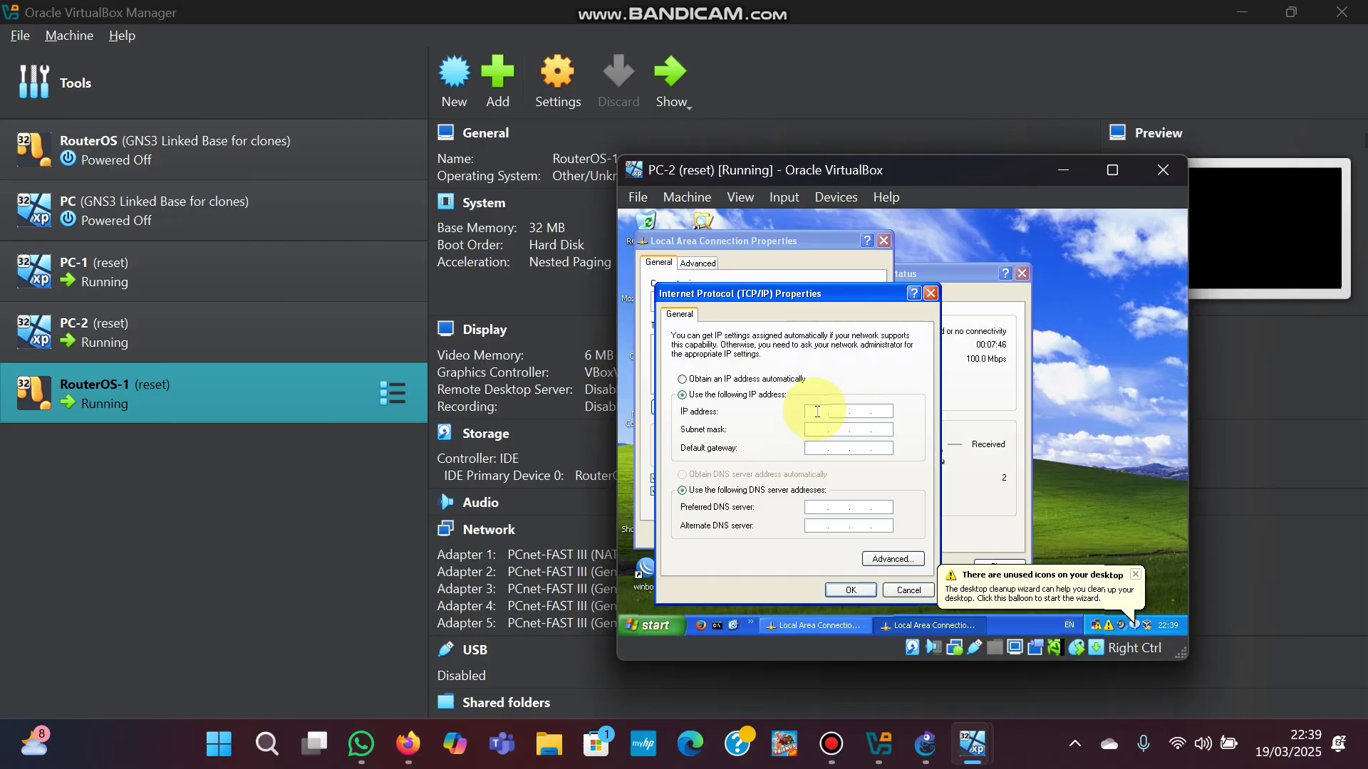
type("192 . ")
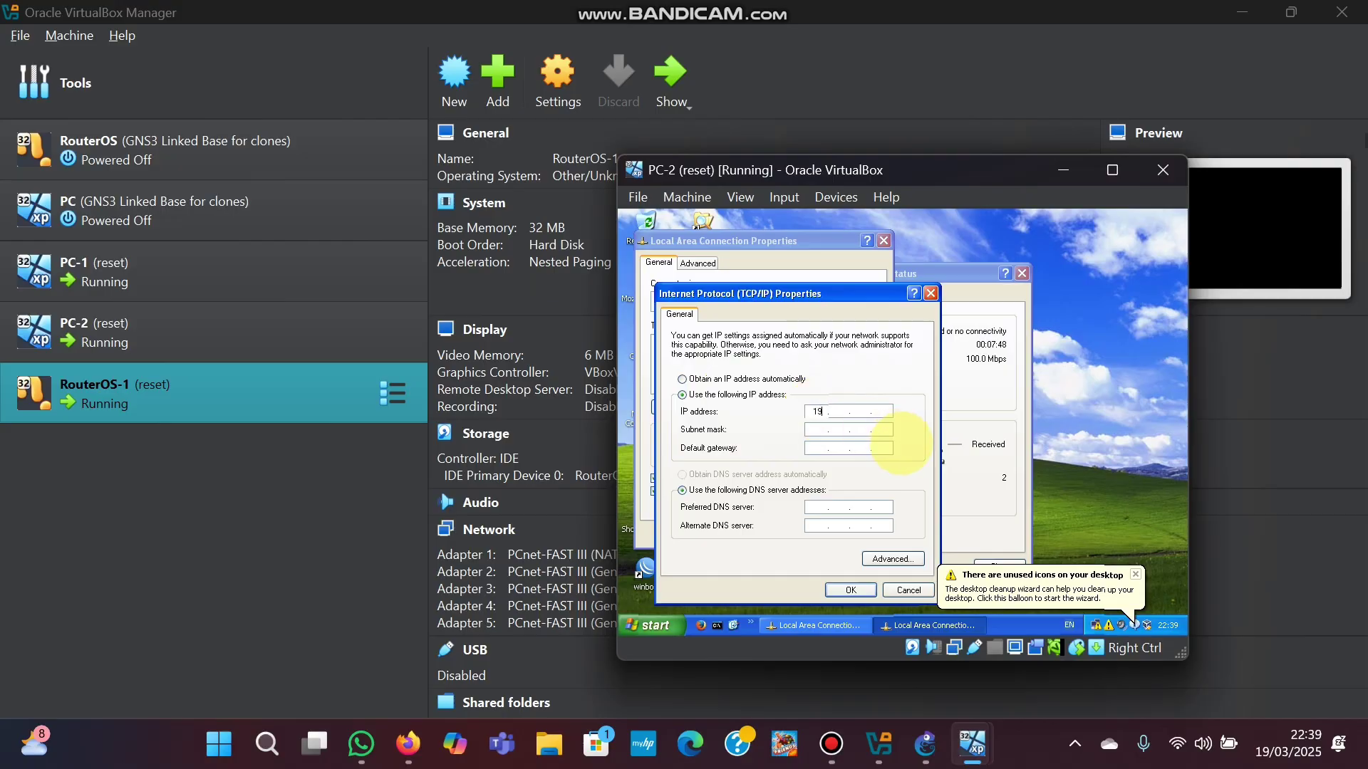
type("168")
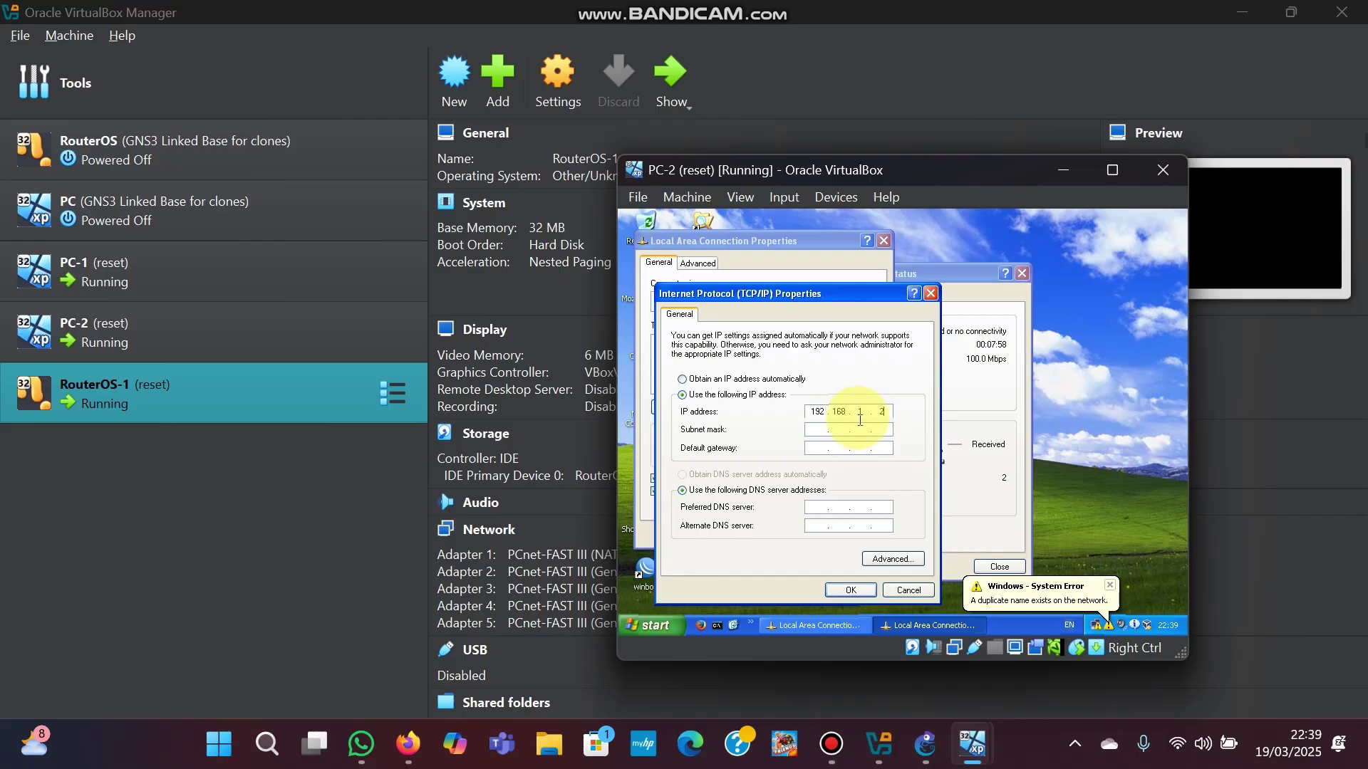
left_click(818, 429)
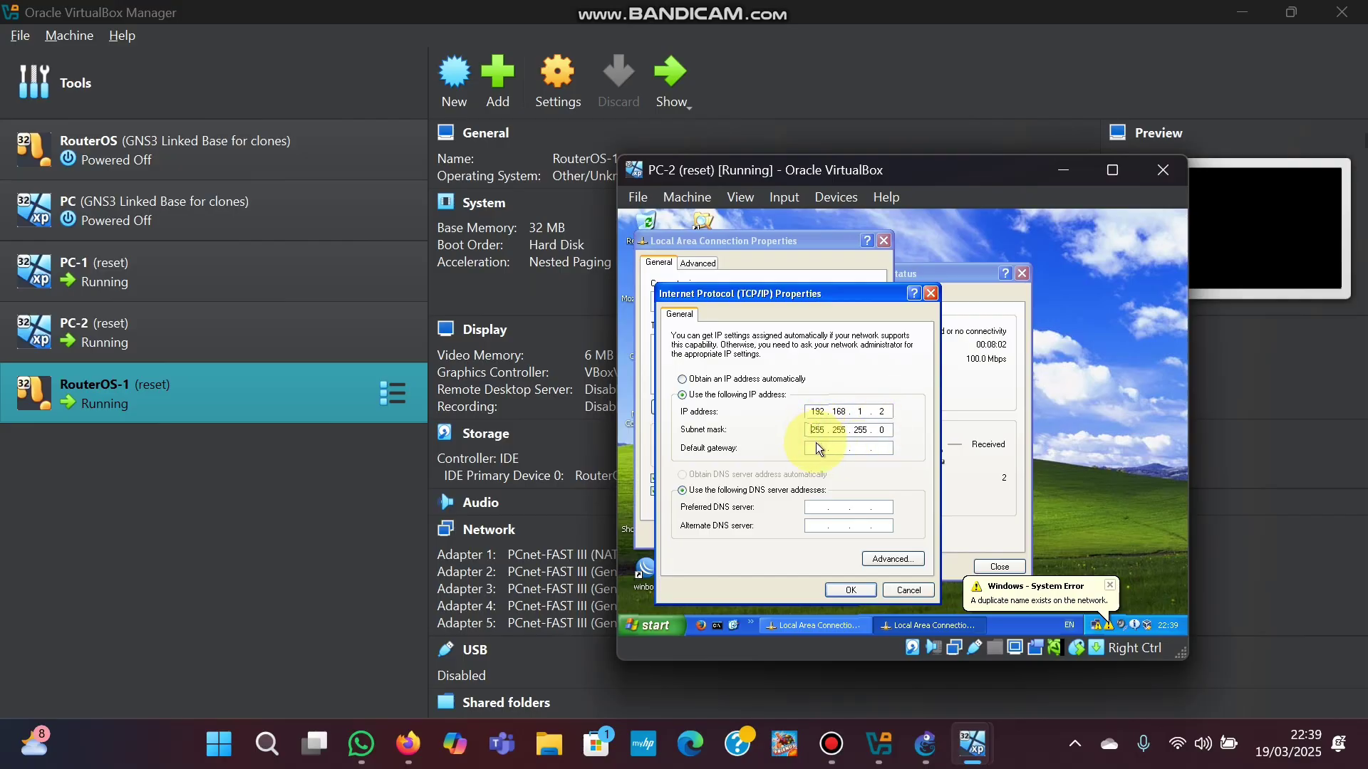
left_click(819, 446)
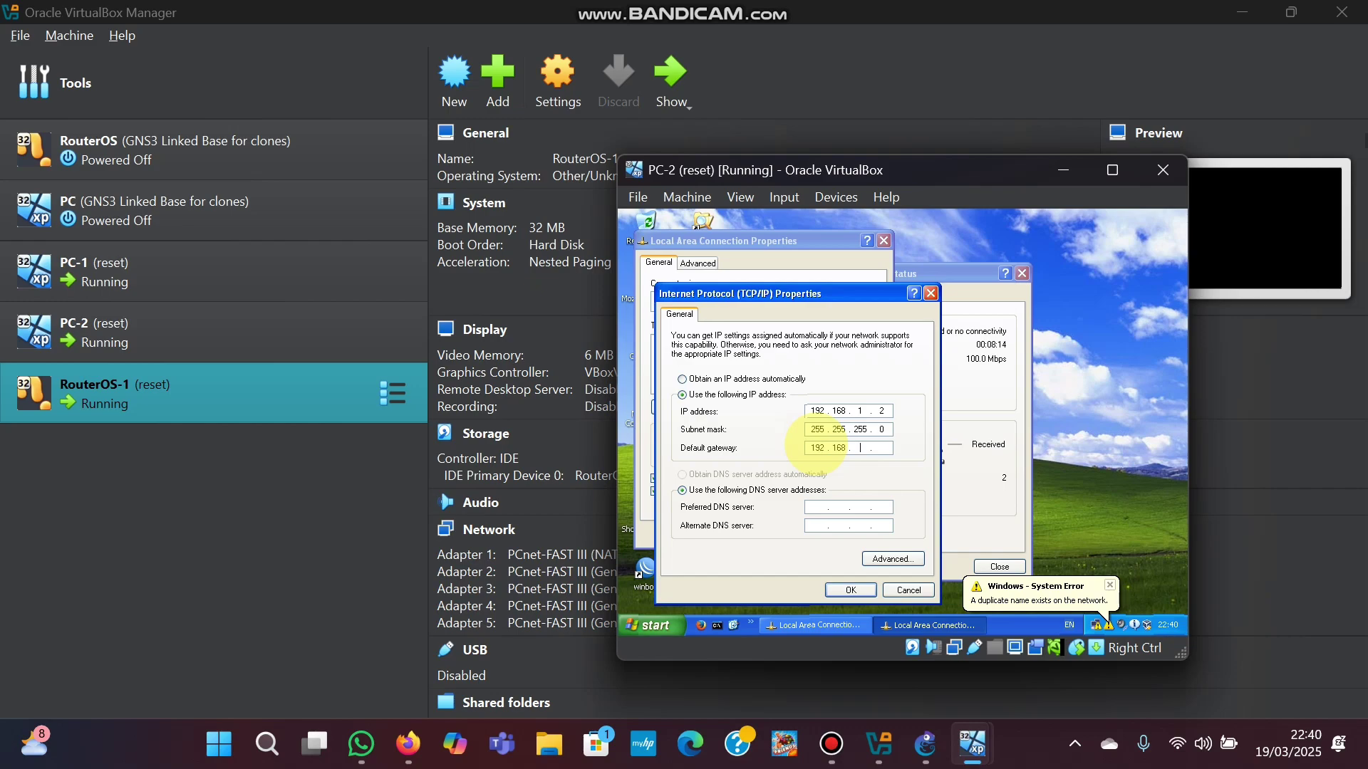
type("1")
Set PC-2's preferred DNS server to 192.168.1.254 and save the connection properties
left_click(818, 507)
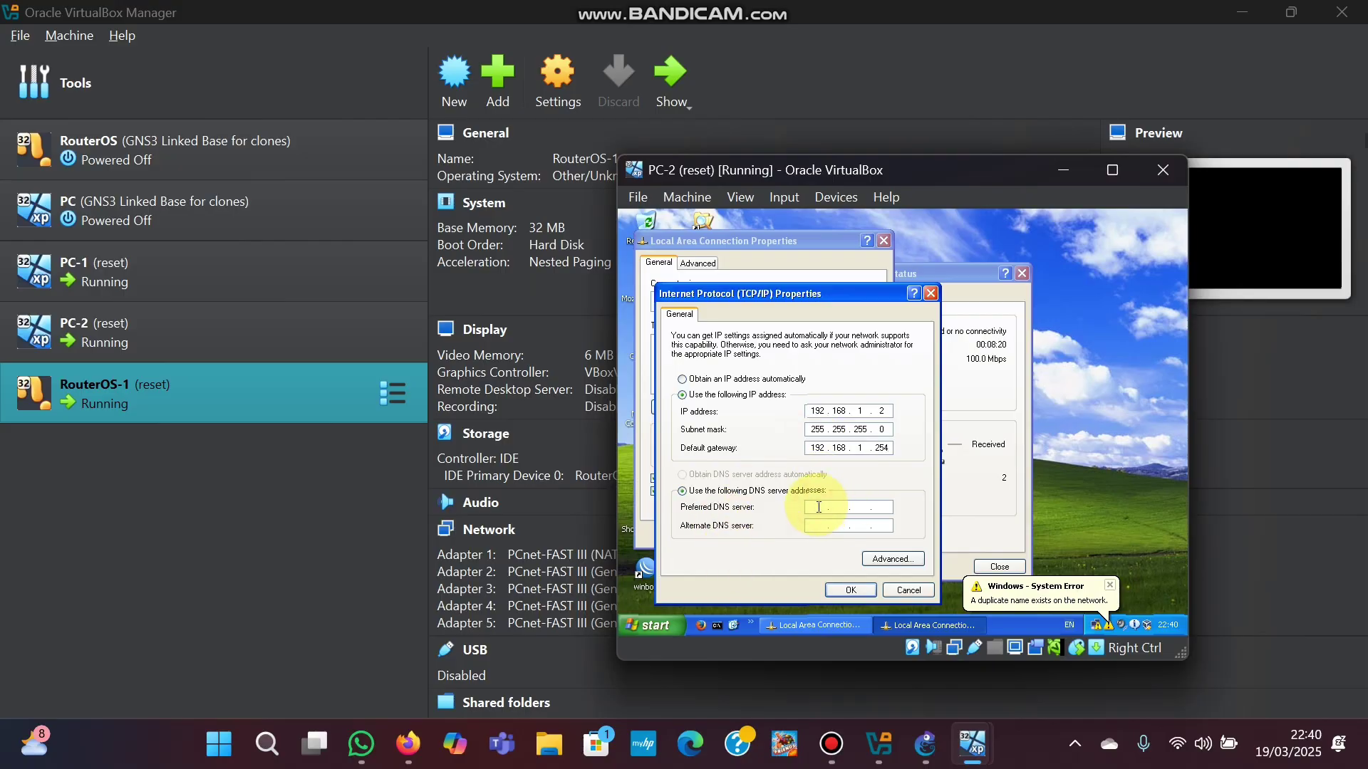
type("192 . 168 . 1 .")
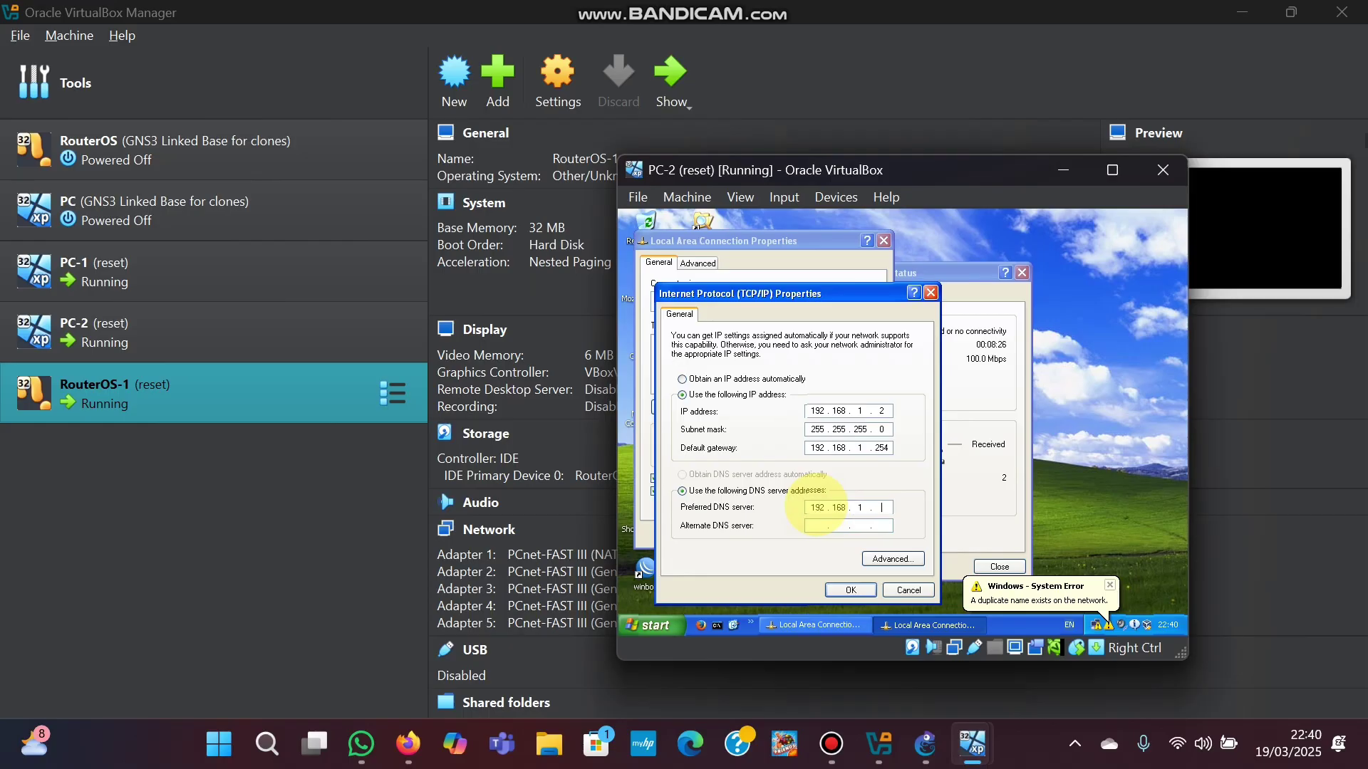
type(" 254")
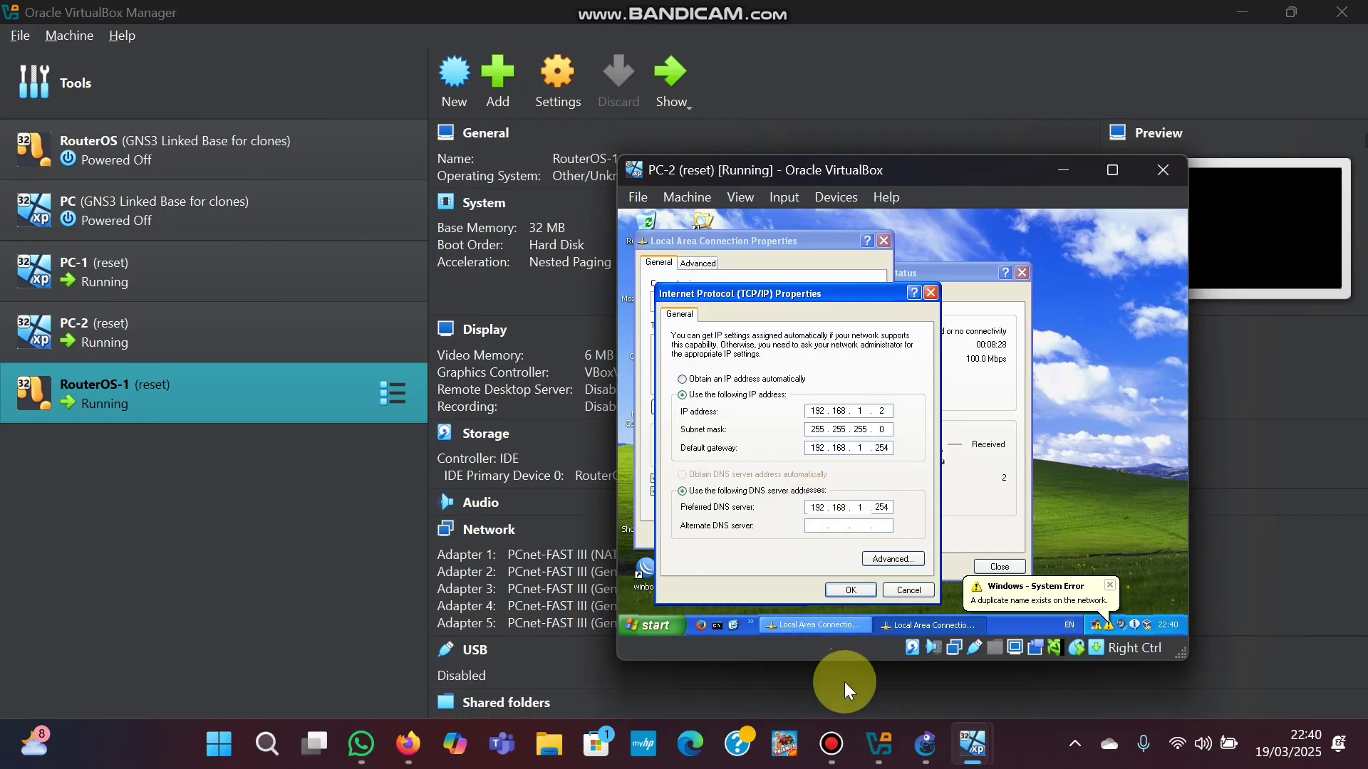
left_click(847, 591)
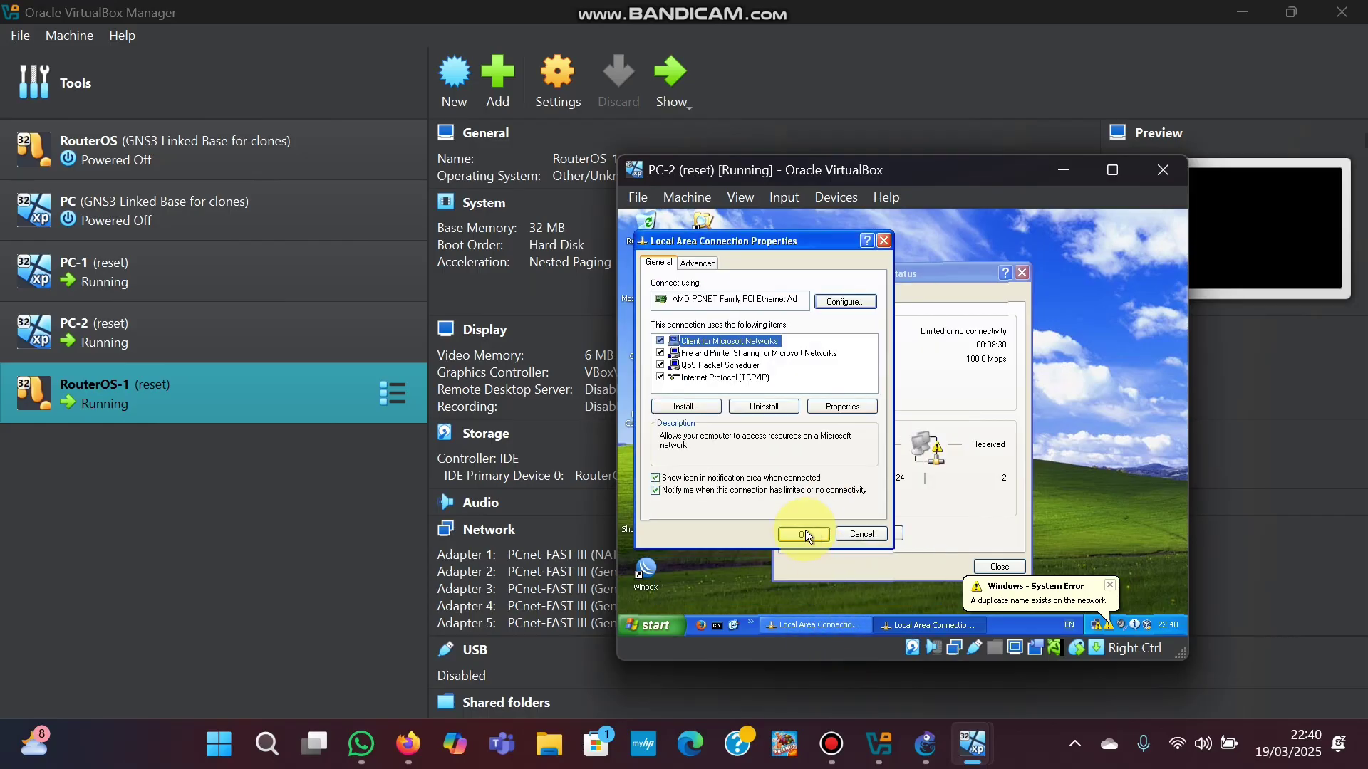
left_click(806, 535)
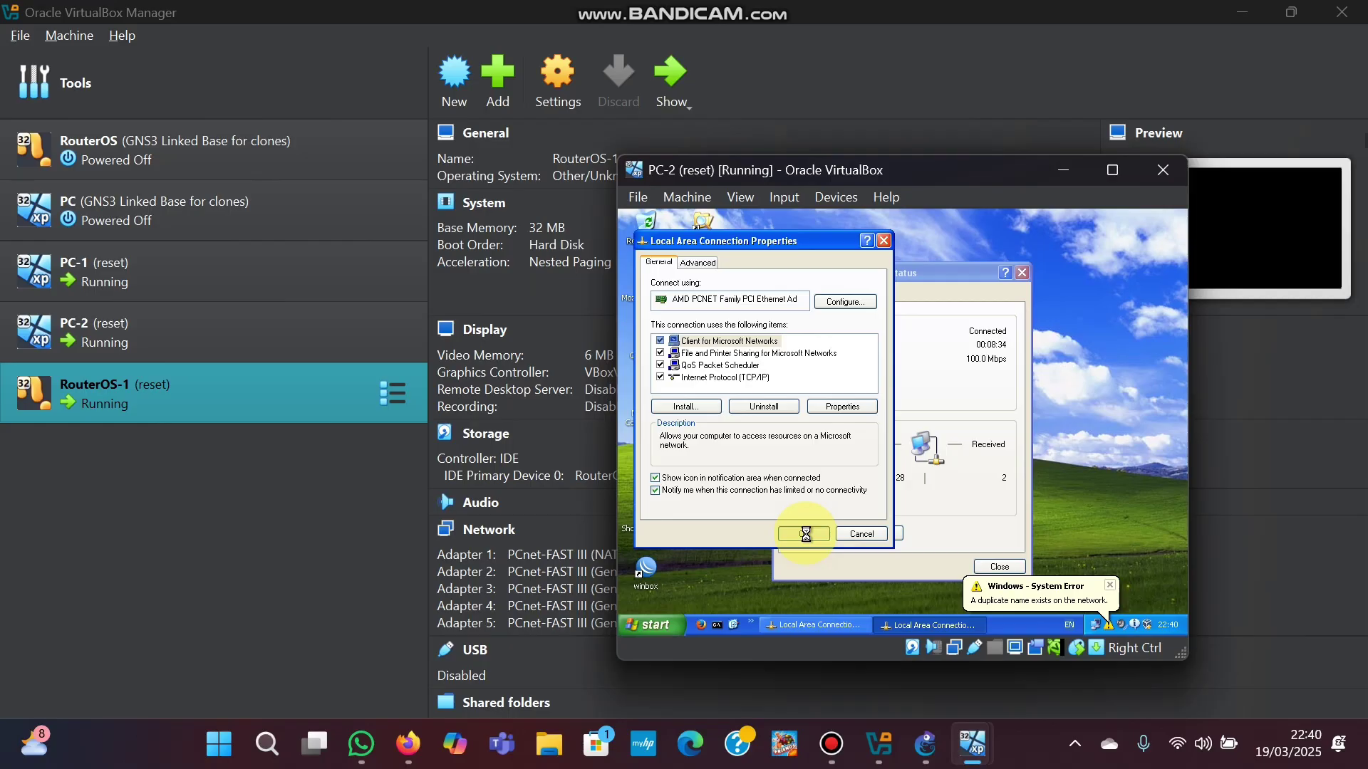
Dismiss the notification balloons on PC-2 and close the Local Area Connection status window
left_click(1114, 587)
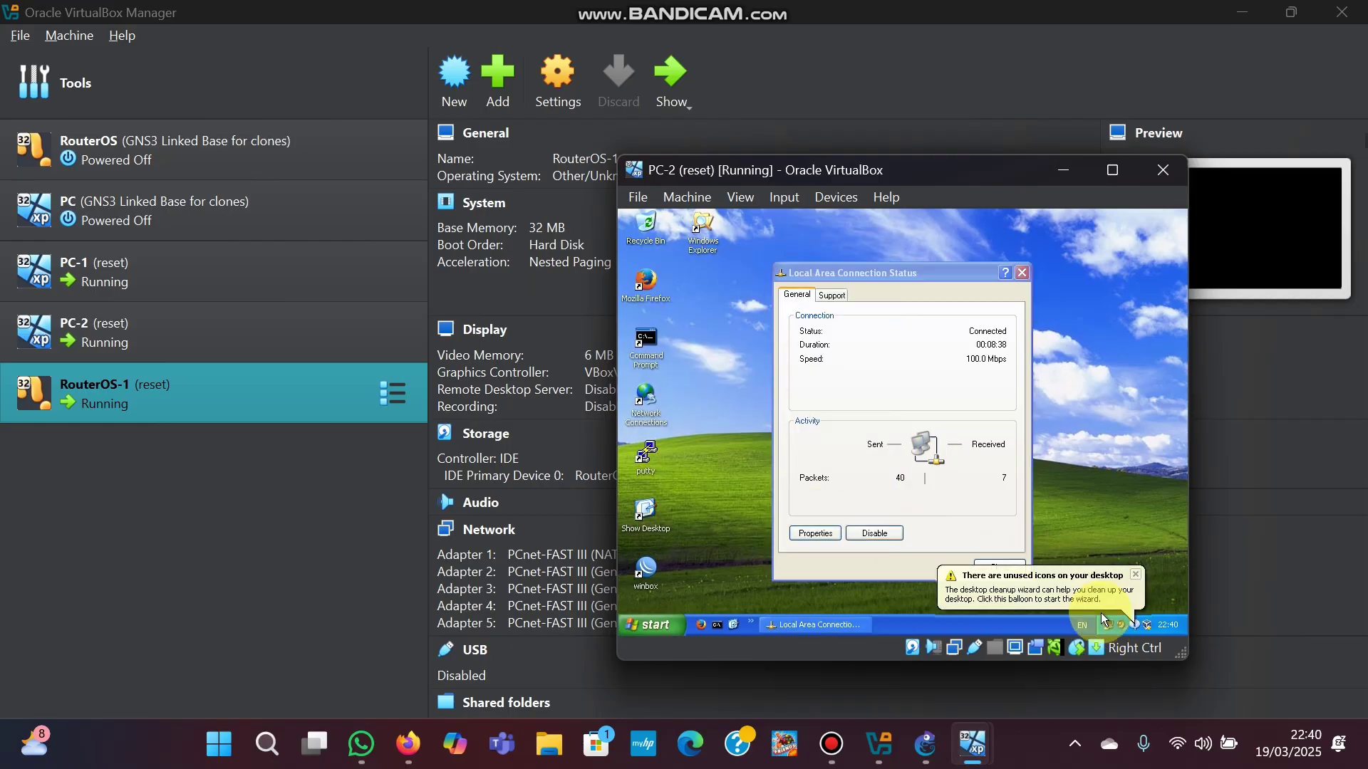
left_click(1136, 576)
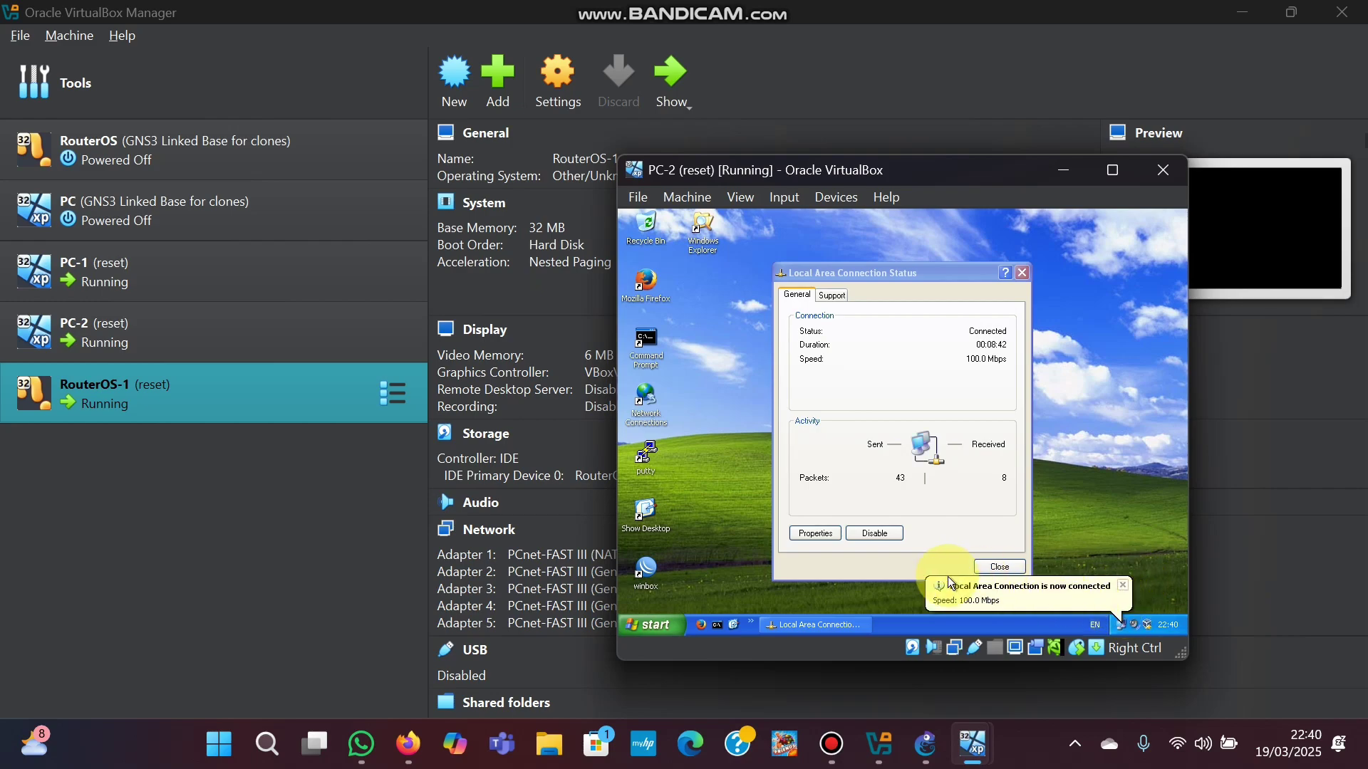
left_click(1123, 586)
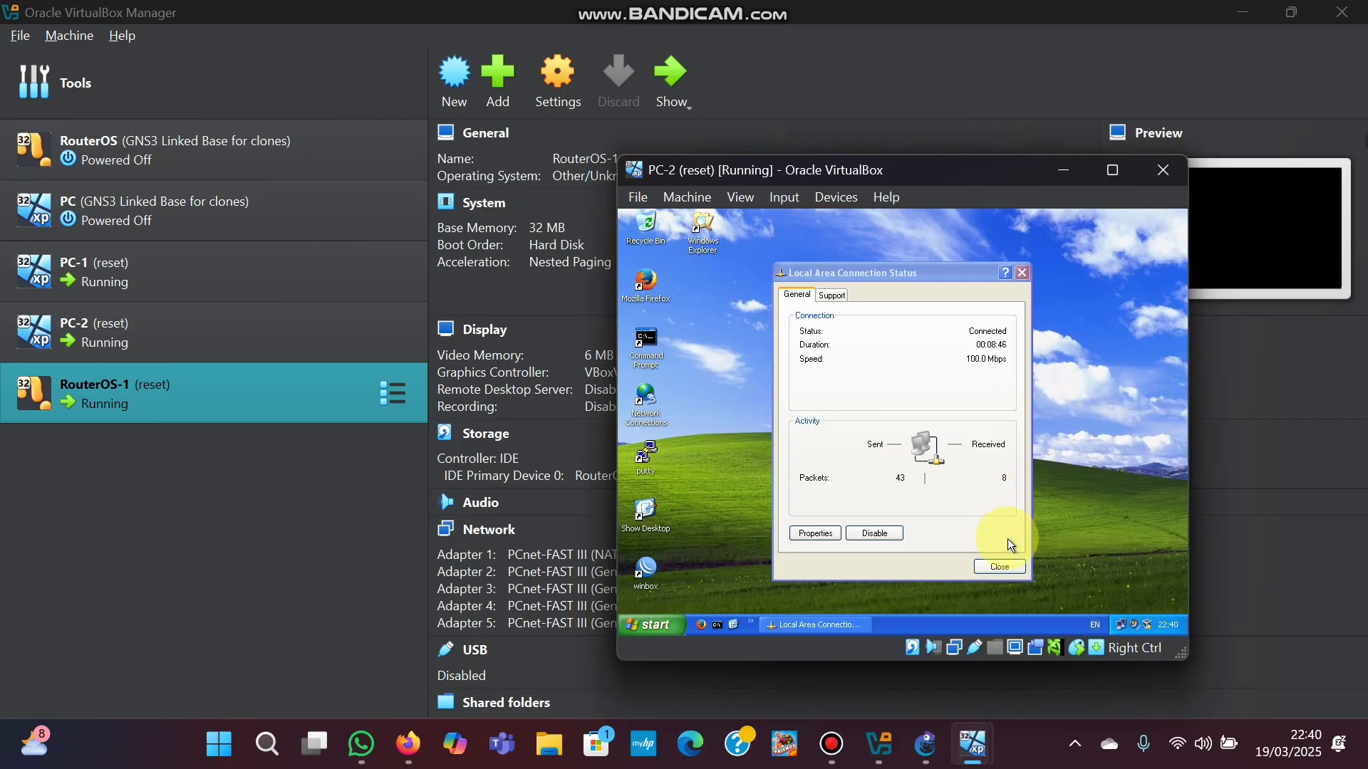
left_click(1015, 565)
Test PC-2's internet access by pinging 8.8.8.8 from Command Prompt, and close it
double_click(646, 345)
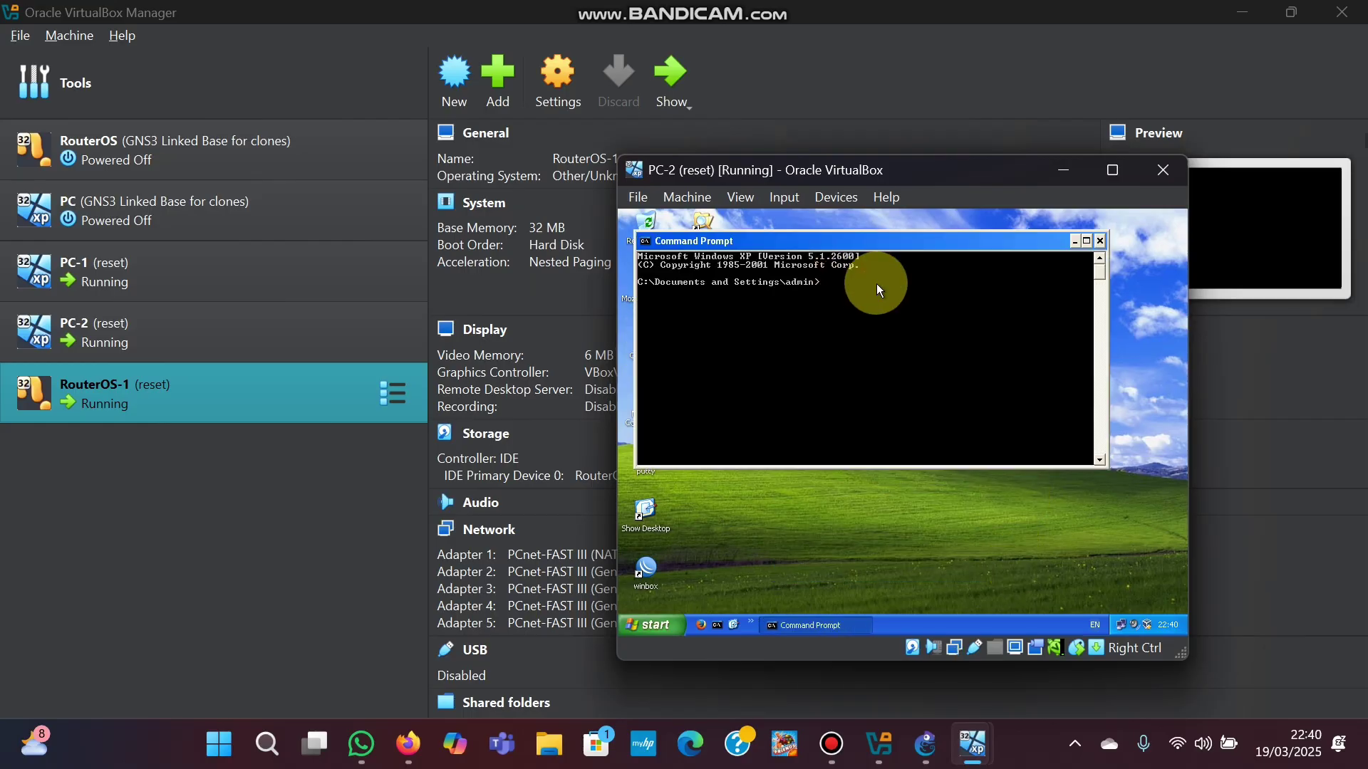
type("ping 8.8.8.8")
key("Return")
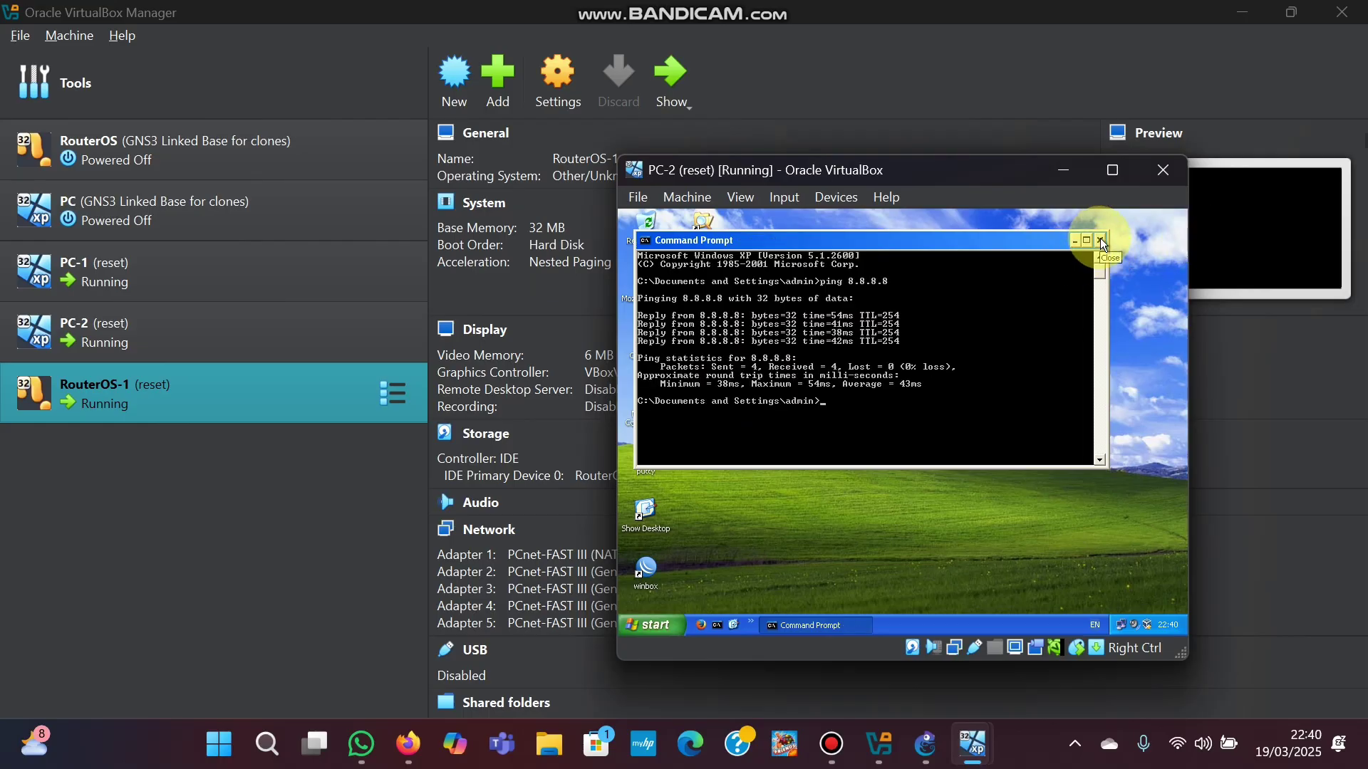
left_click(1101, 241)
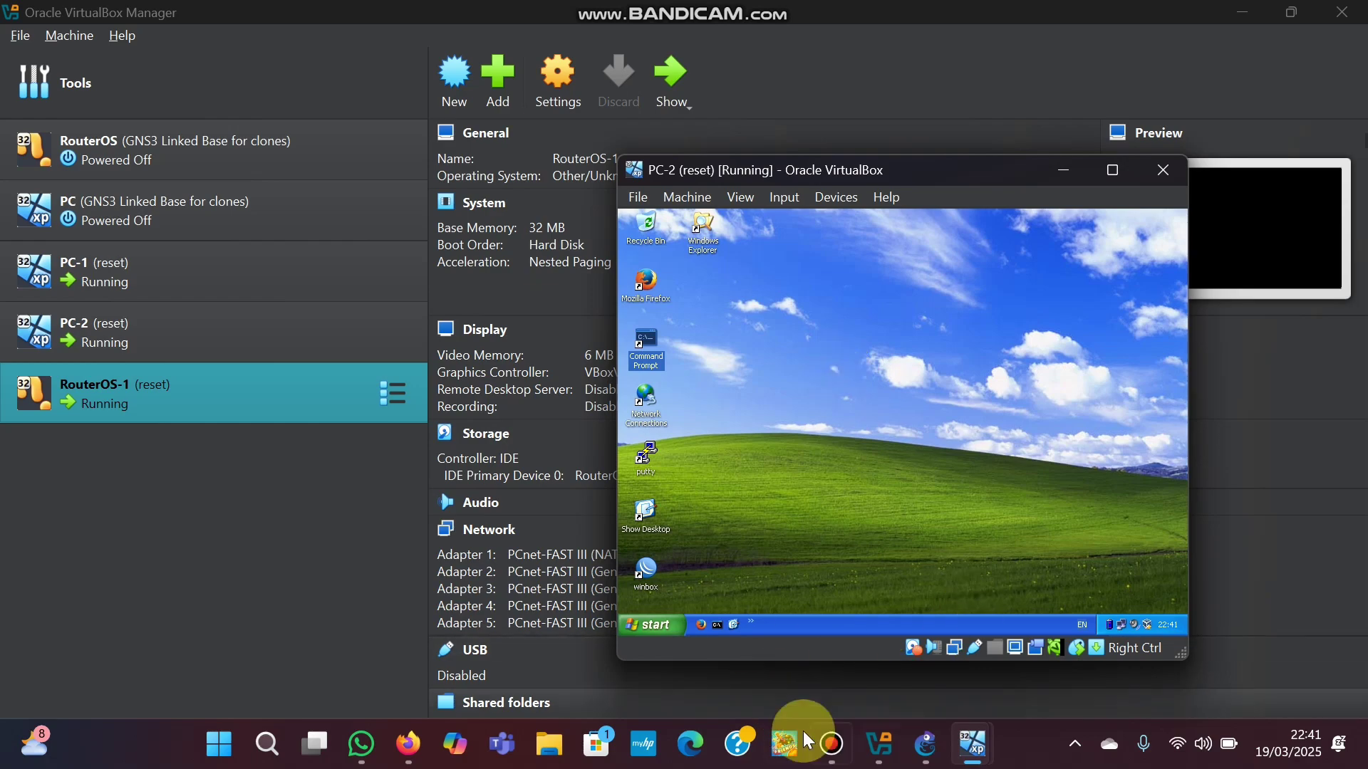
Return to PC-1, restore WinBox and start a new firewall filter rule on RouterOS-1
mouse_move(929, 757)
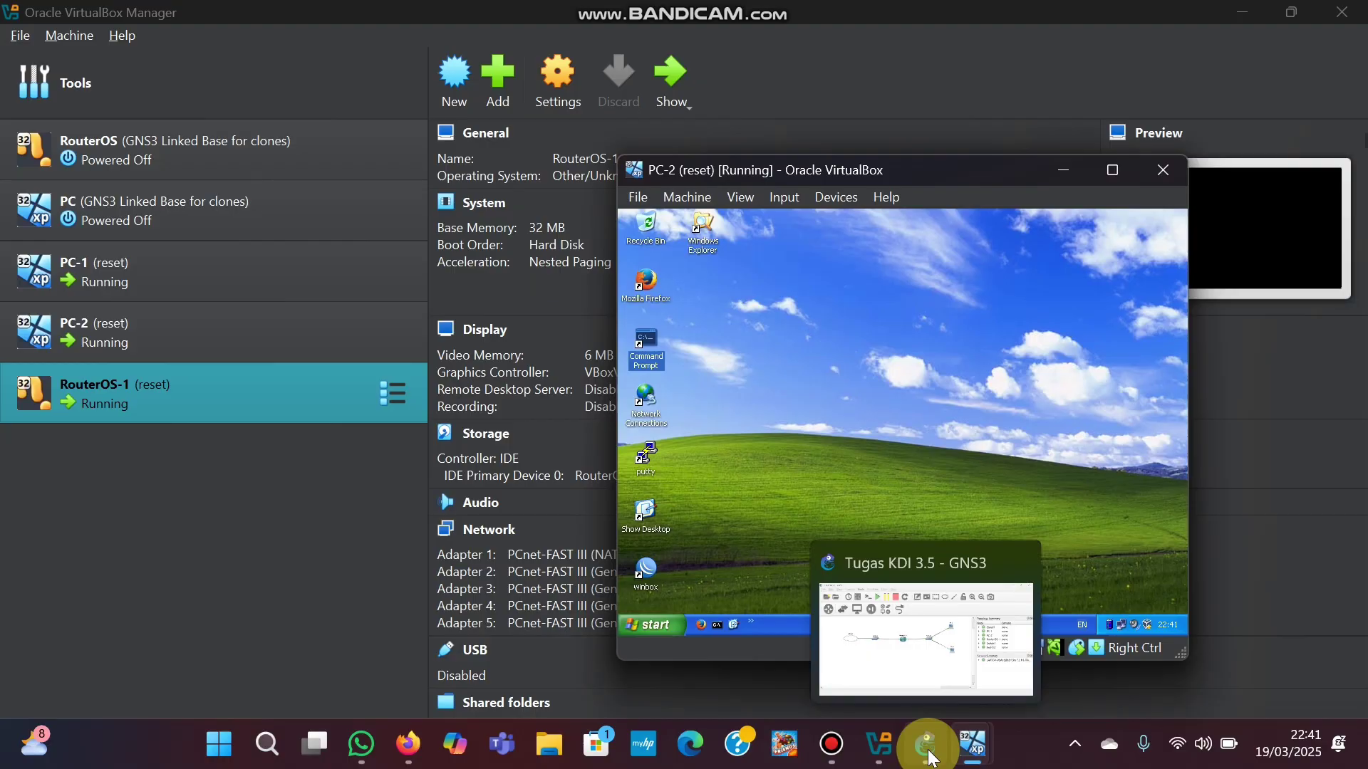
mouse_move(973, 748)
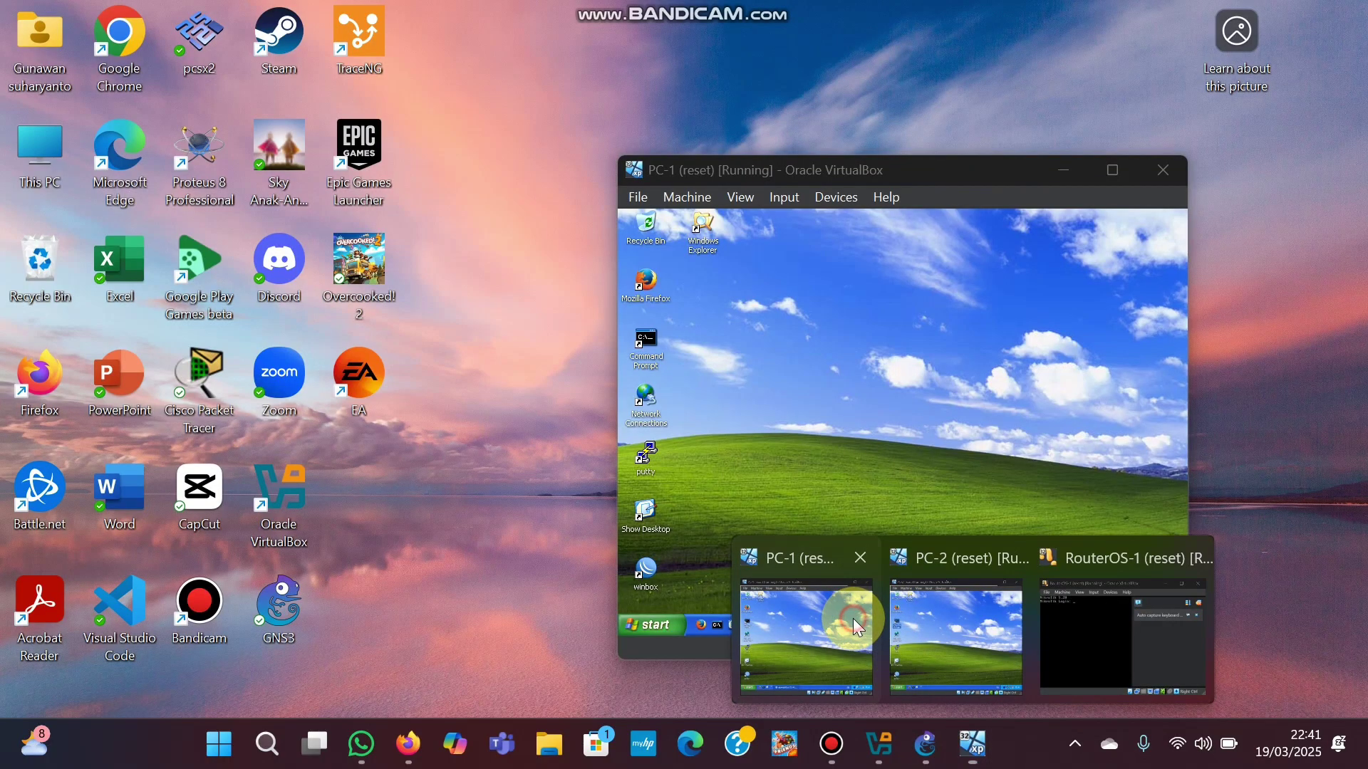
left_click(853, 618)
left_click(805, 624)
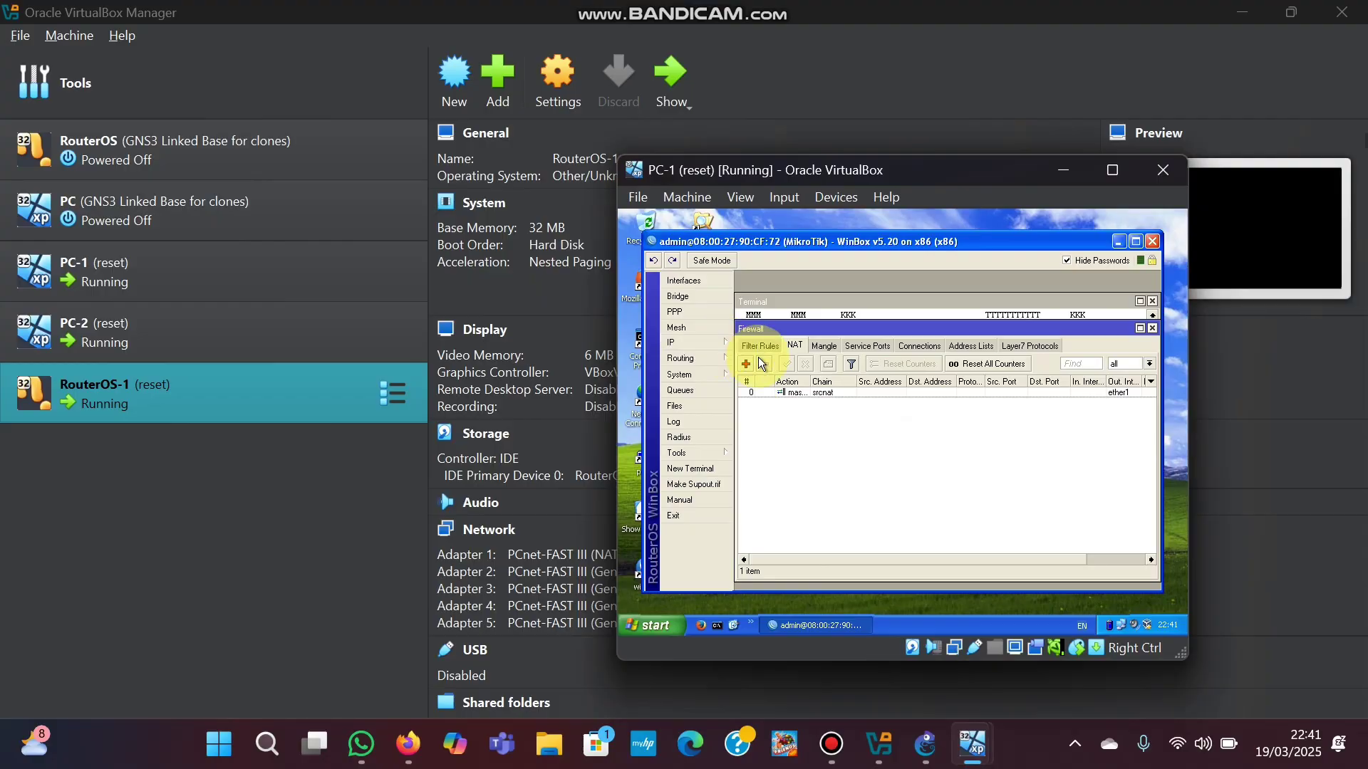
left_click(765, 348)
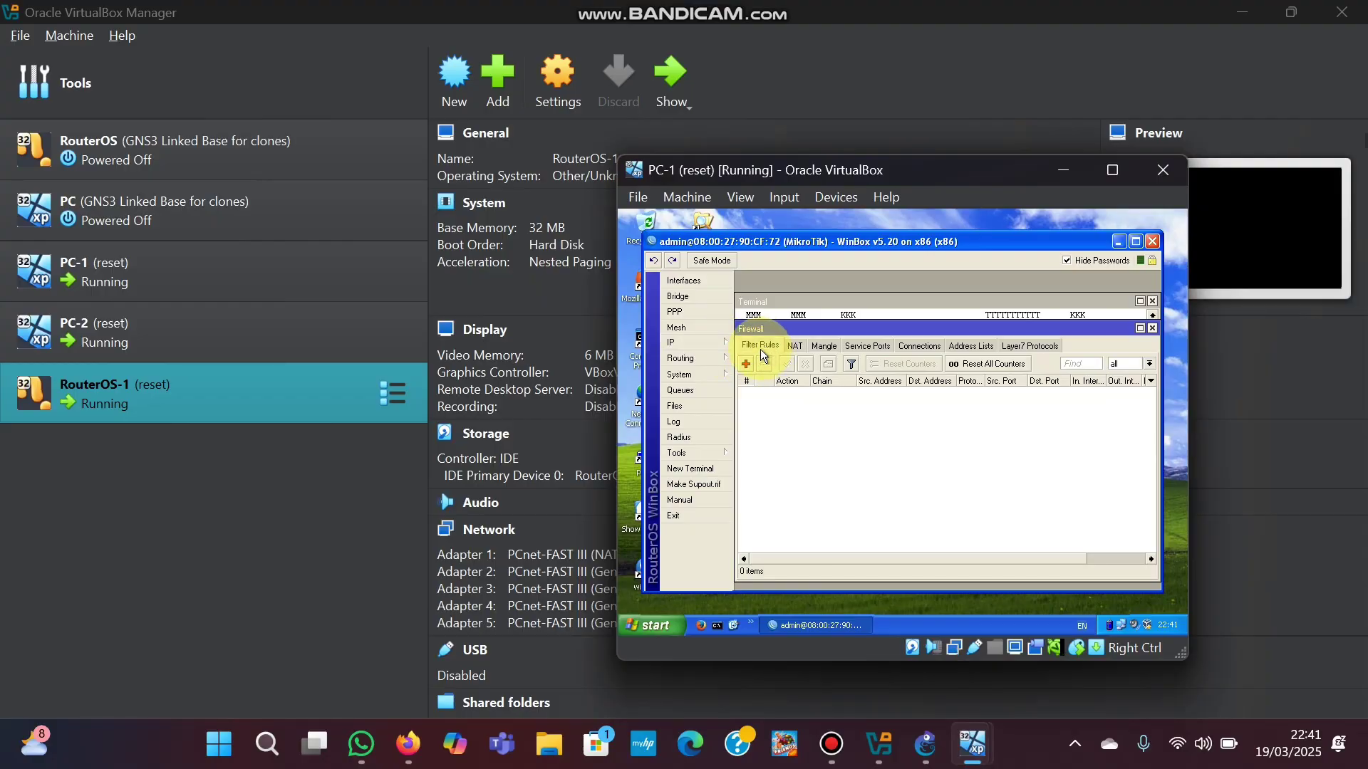
left_click(747, 364)
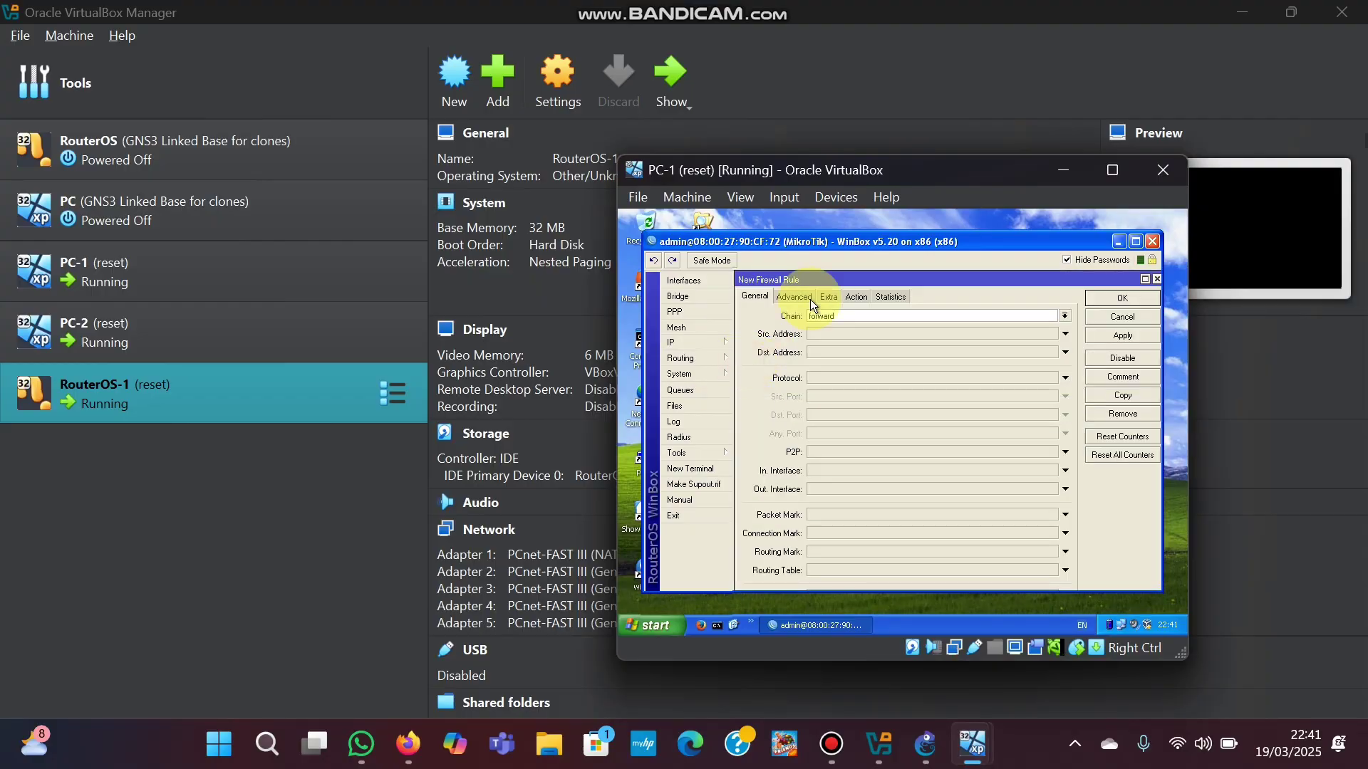
Keep the new firewall rule on the forward chain and set its source address to 192.168.1.2
left_click(1070, 311)
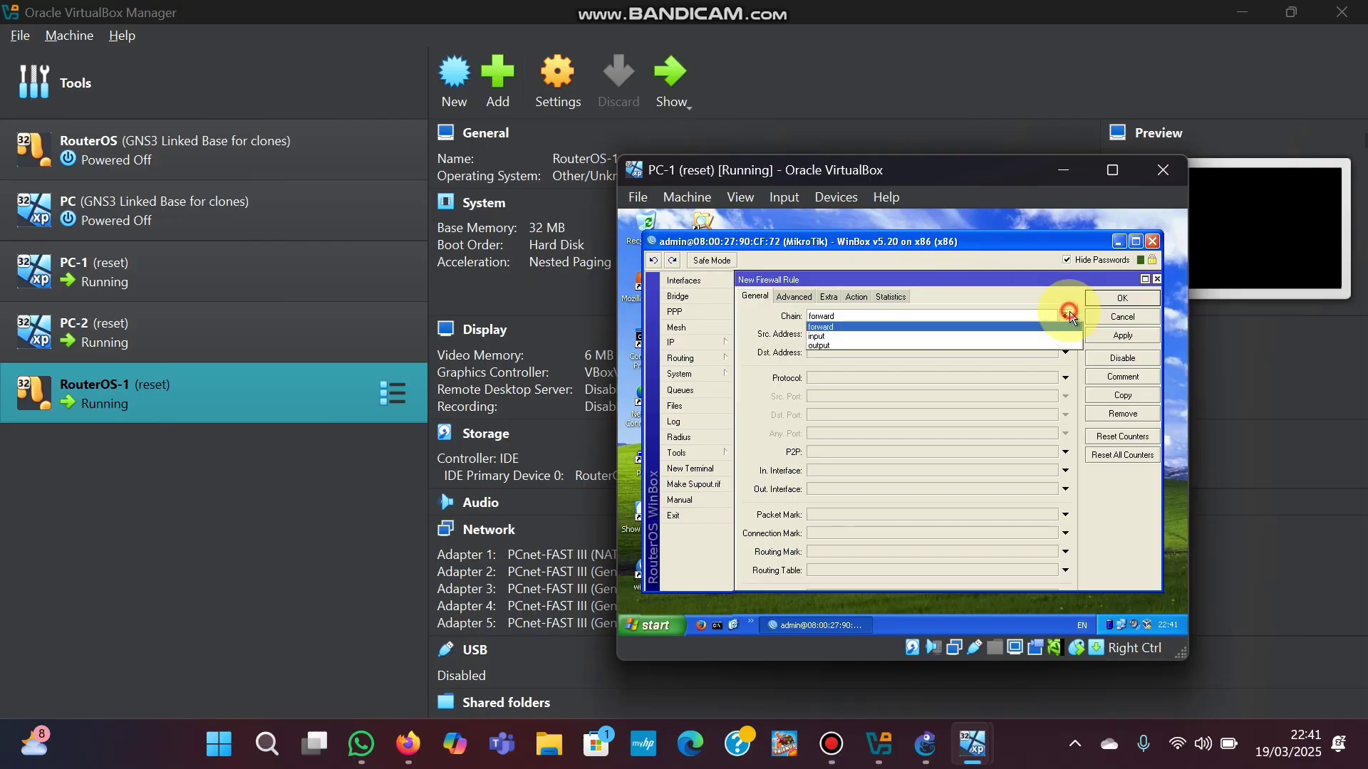
left_click(1070, 312)
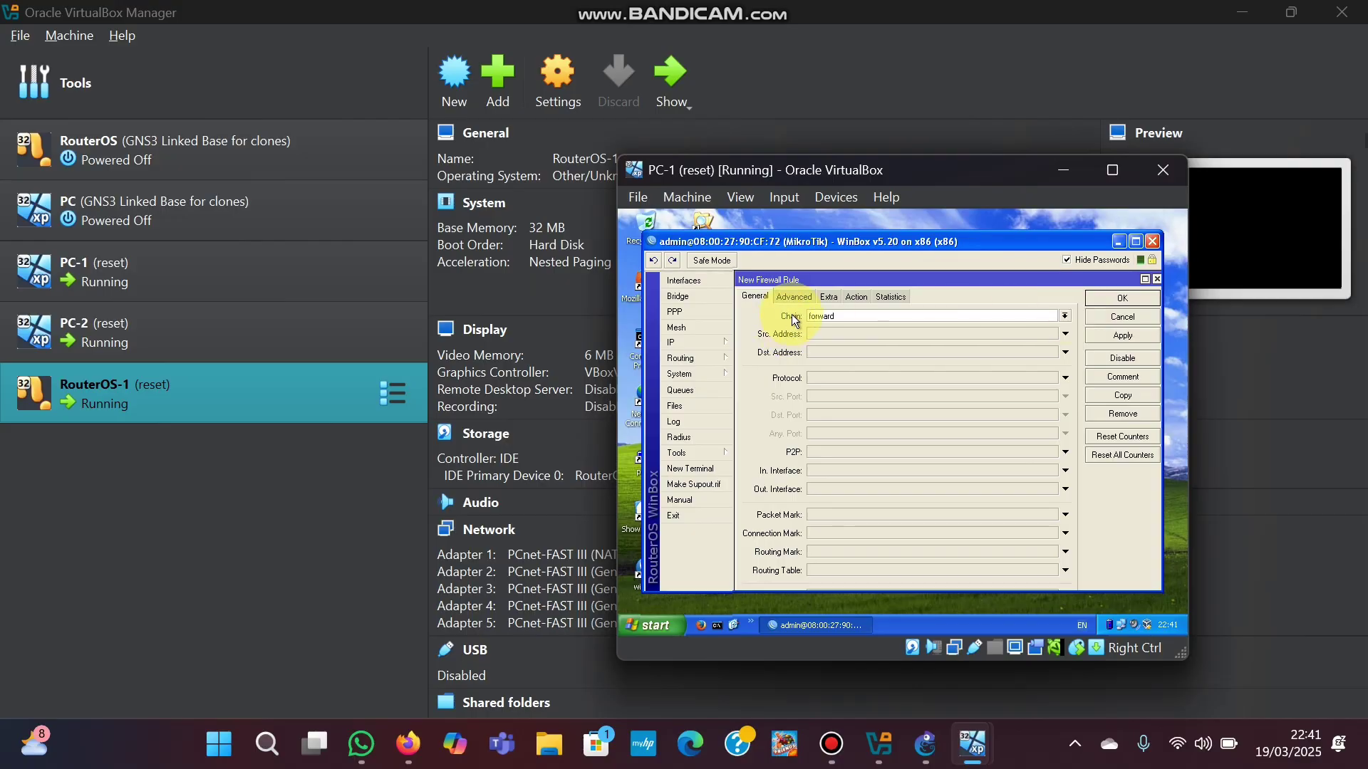
left_click(971, 339)
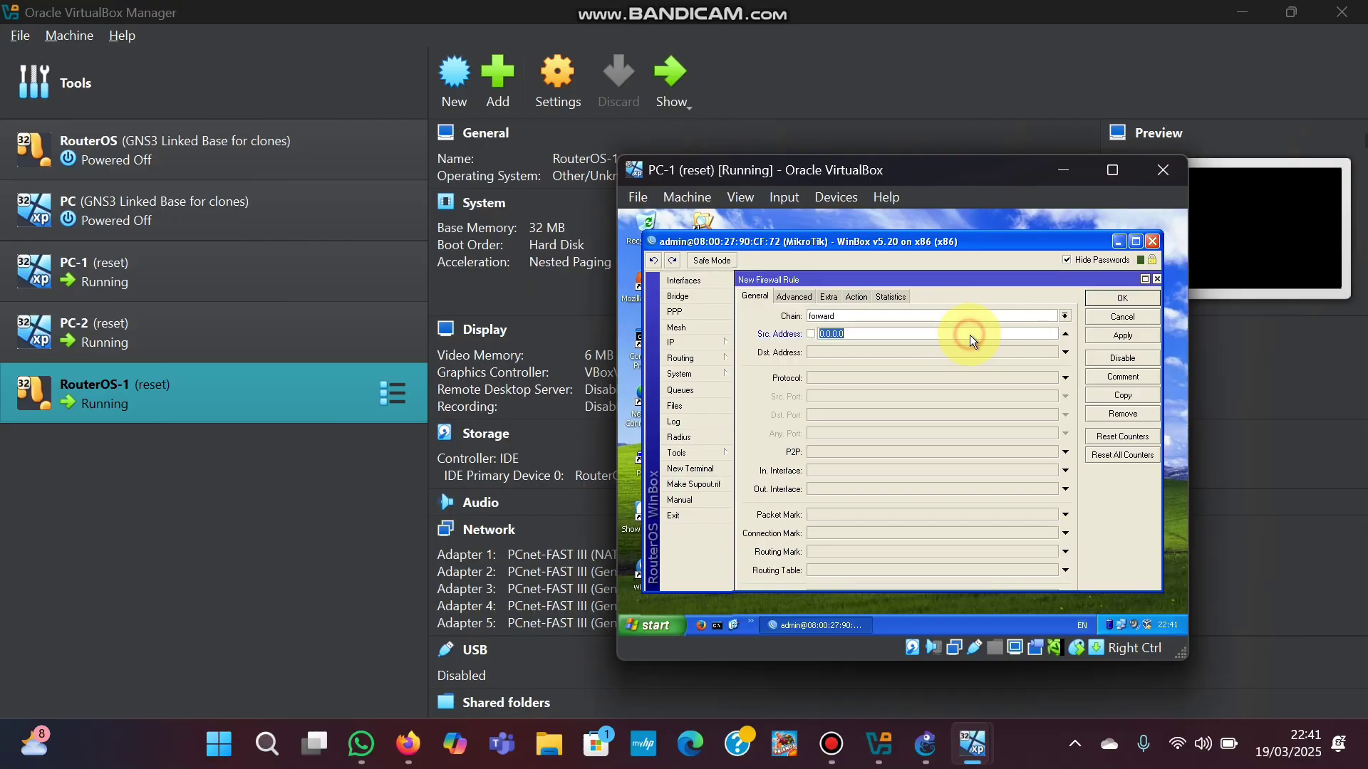
key("BackSpace")
type("192")
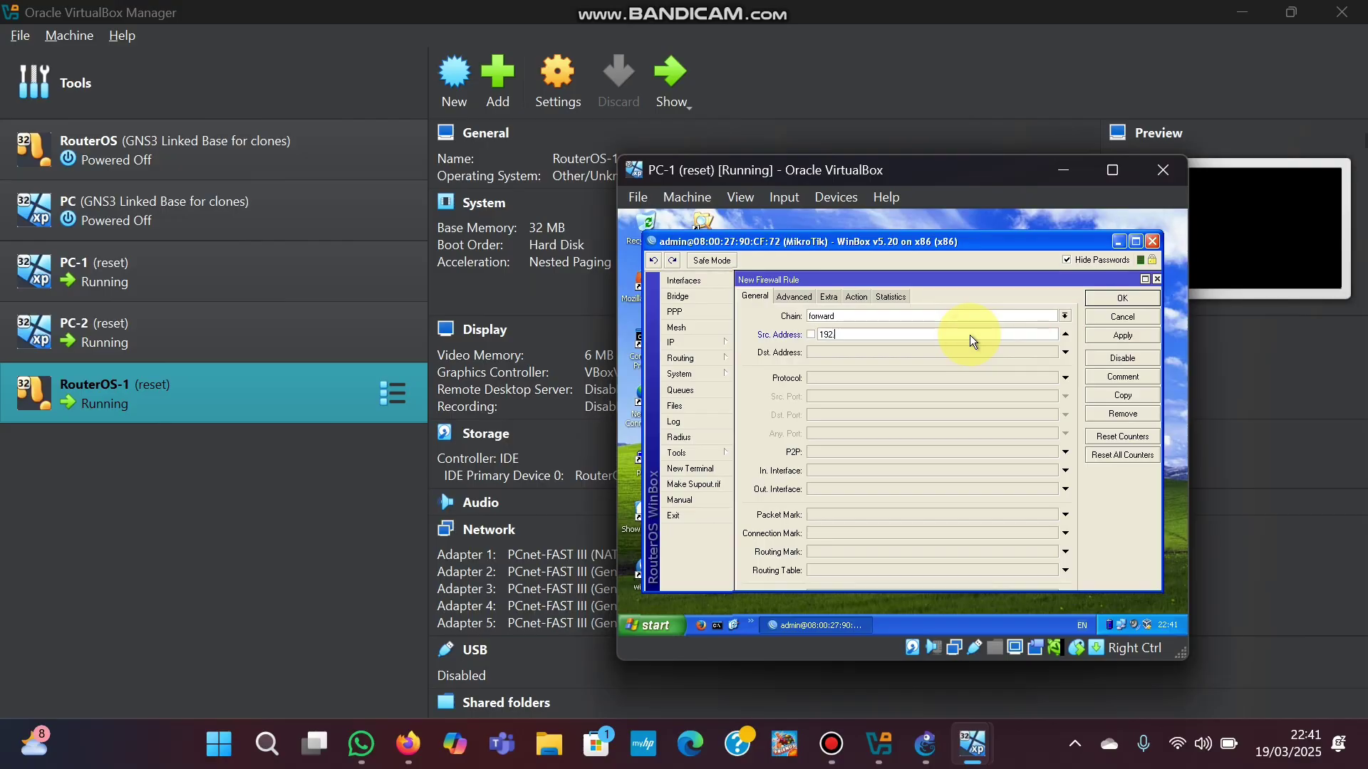
type(".168.1.2")
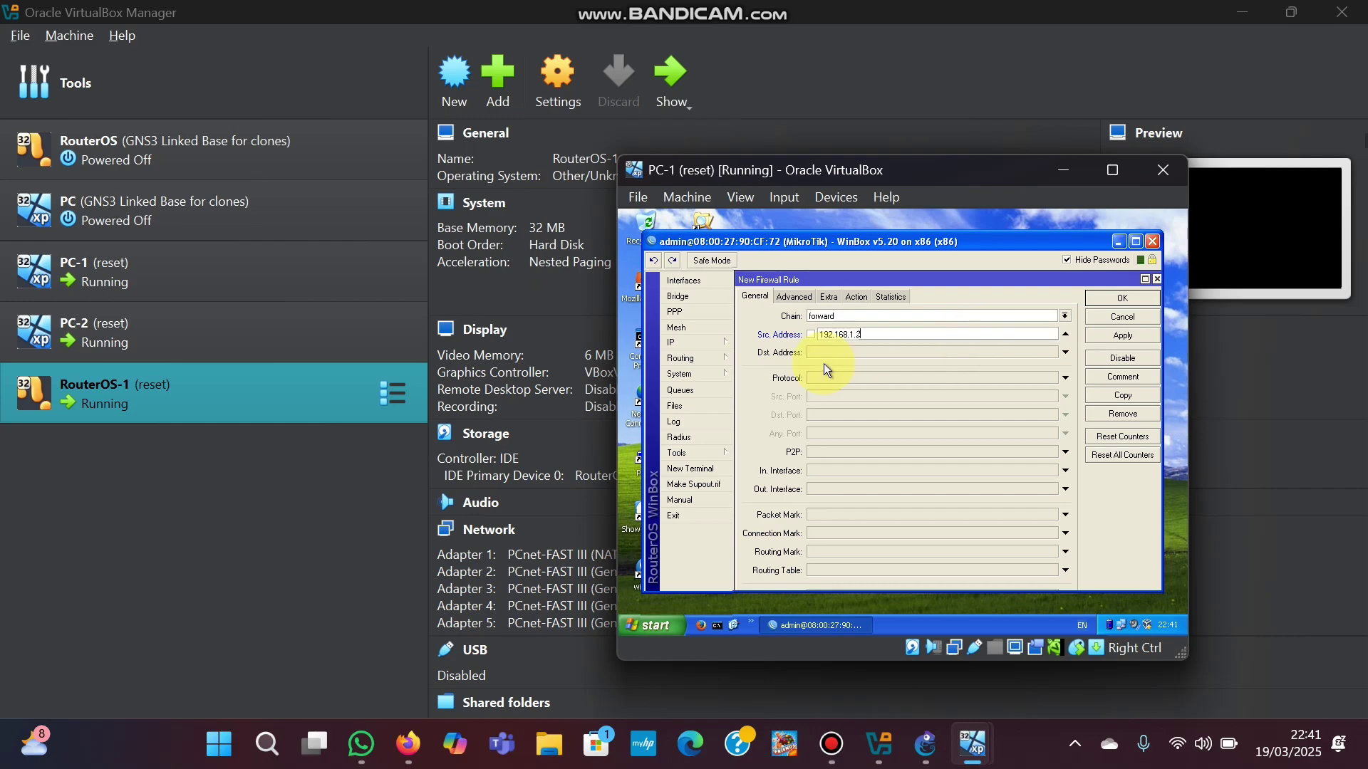
left_click(752, 366)
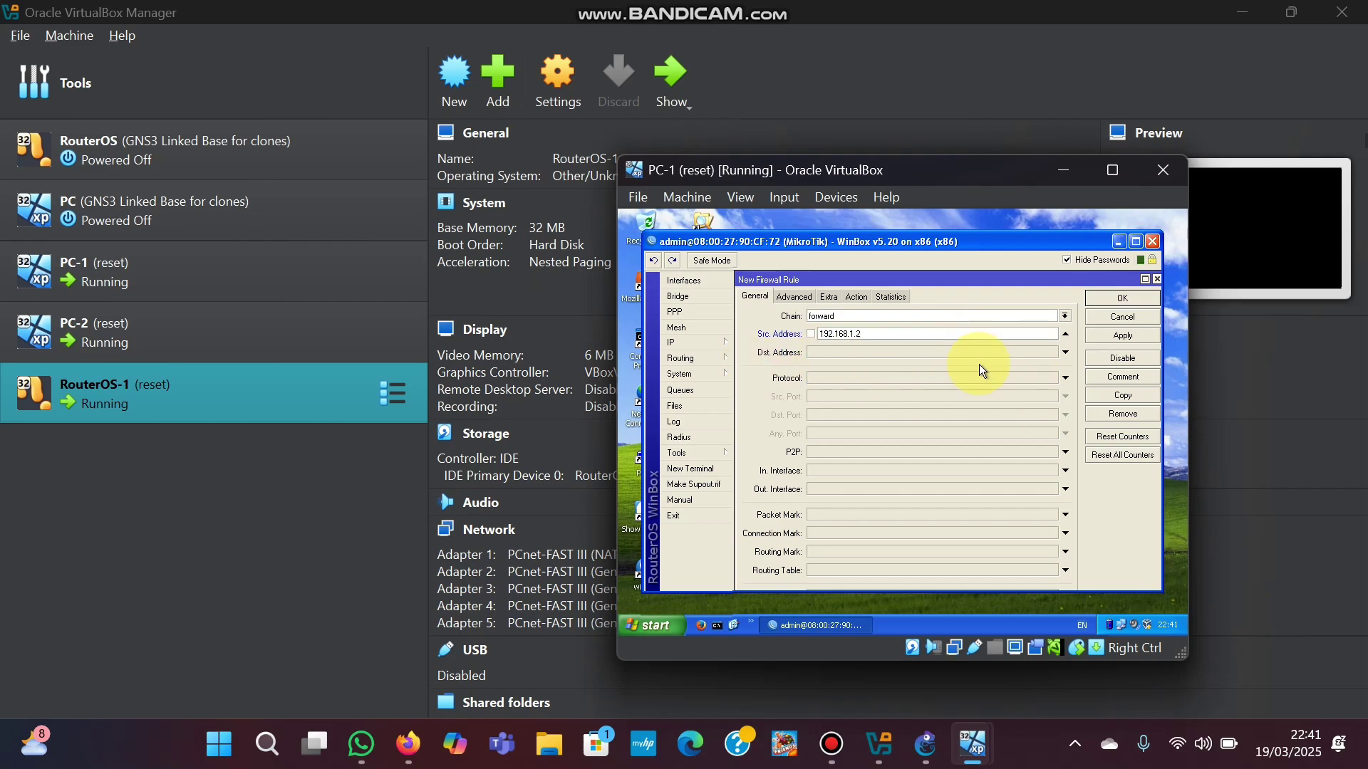
Match the rule to protocol 6 (tcp) with destination ports 80,443
left_click(1065, 378)
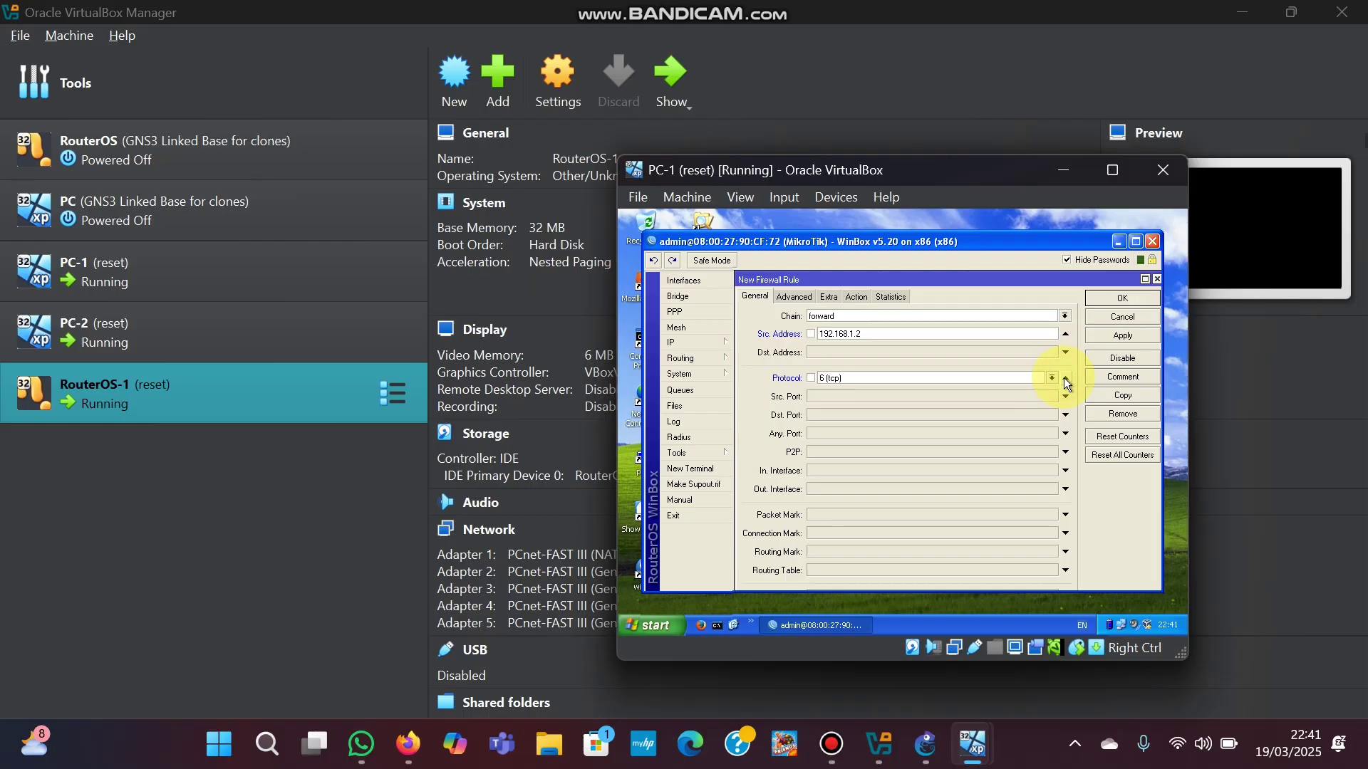
left_click(1052, 378)
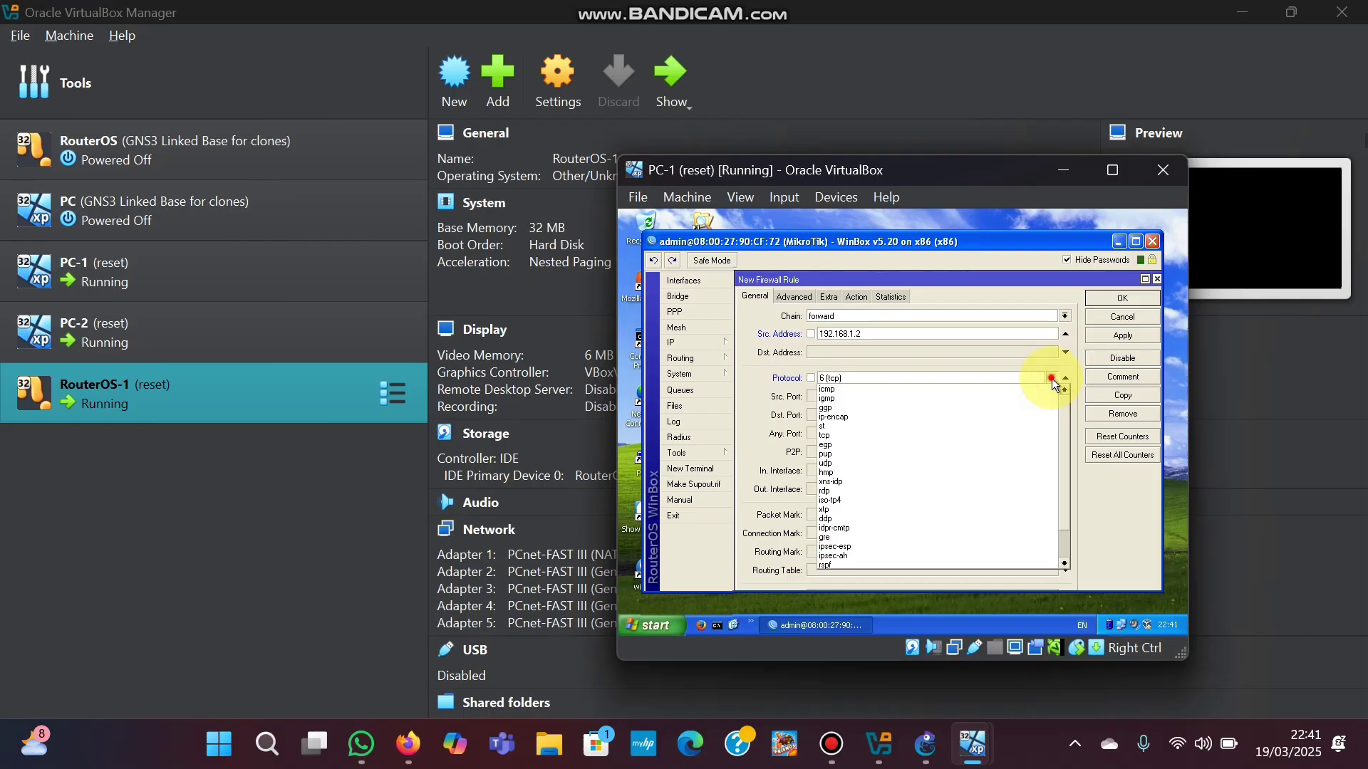
left_click(1051, 378)
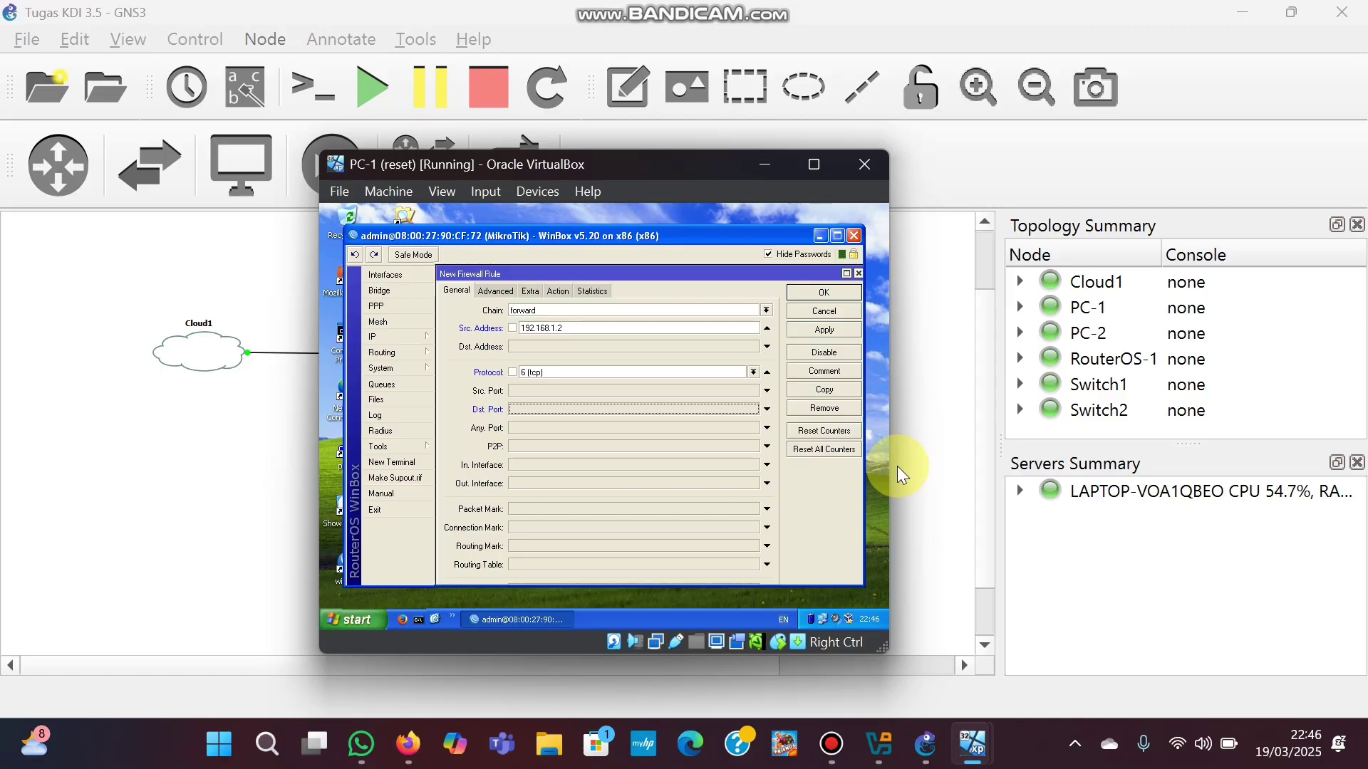
type("80")
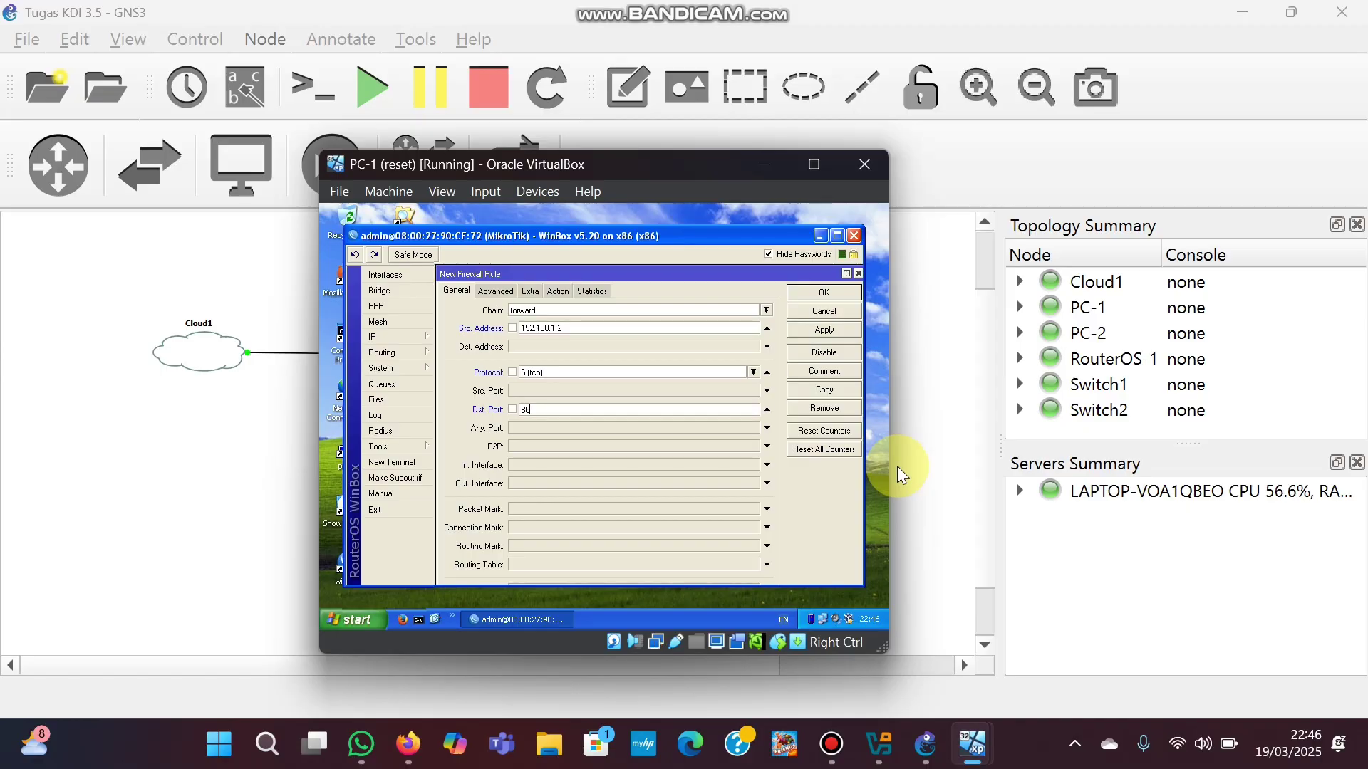
type(",443")
Set the rule's action to drop, then apply and save it to the filter rules
left_click(563, 289)
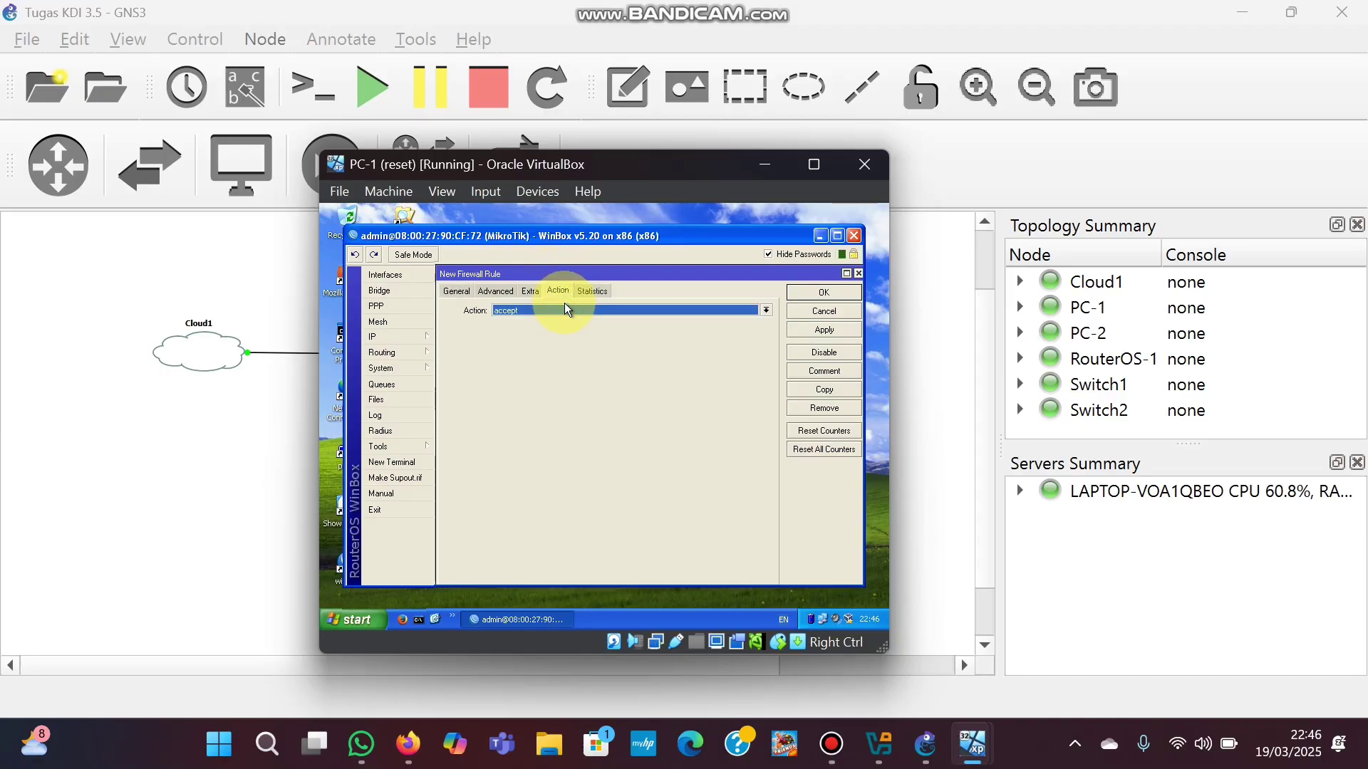
left_click(566, 308)
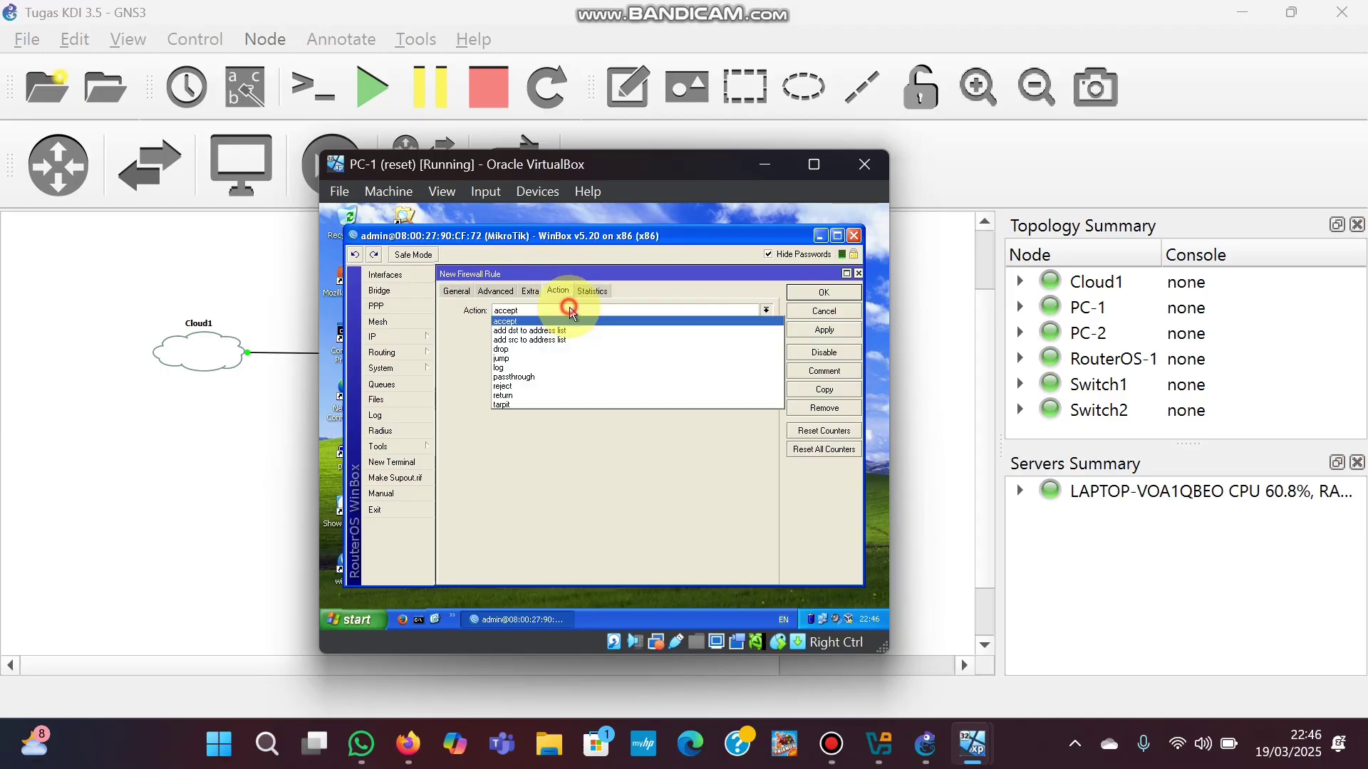
left_click(533, 351)
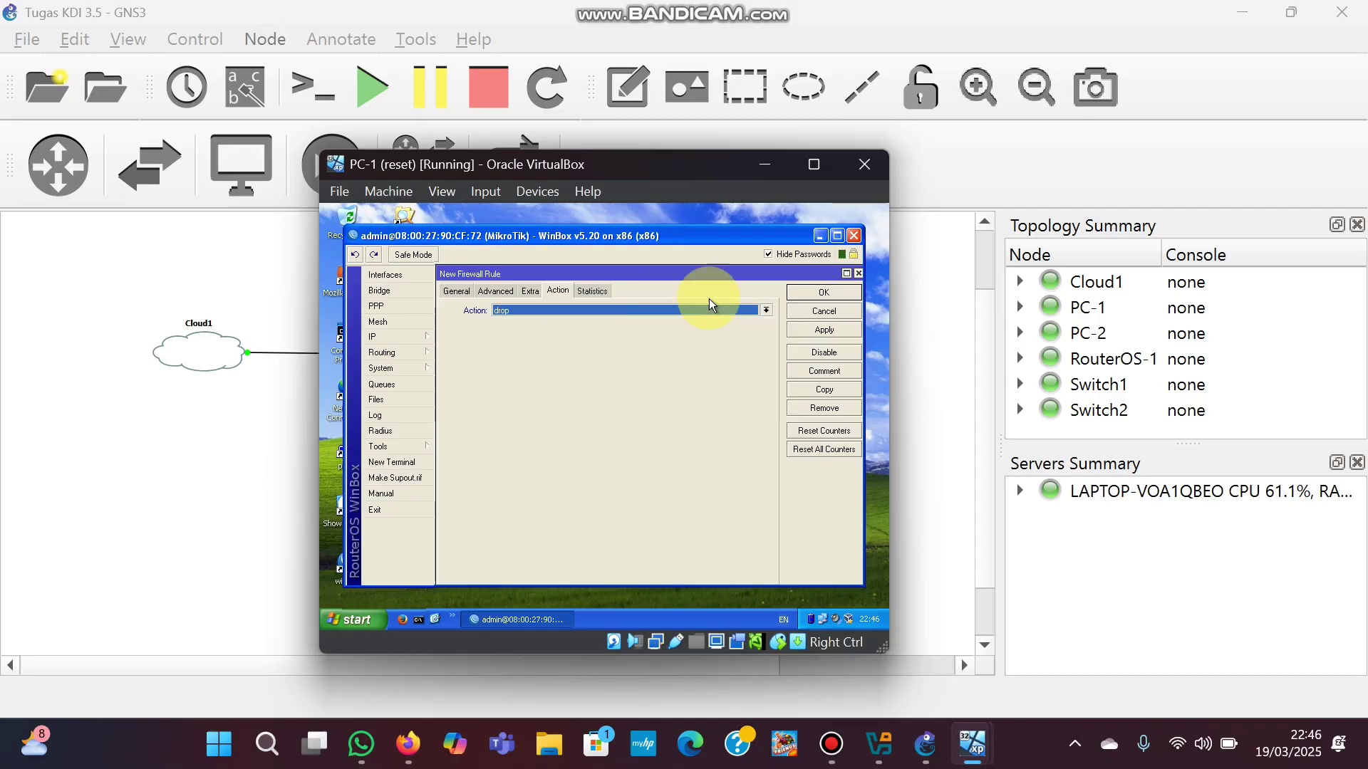
left_click(832, 330)
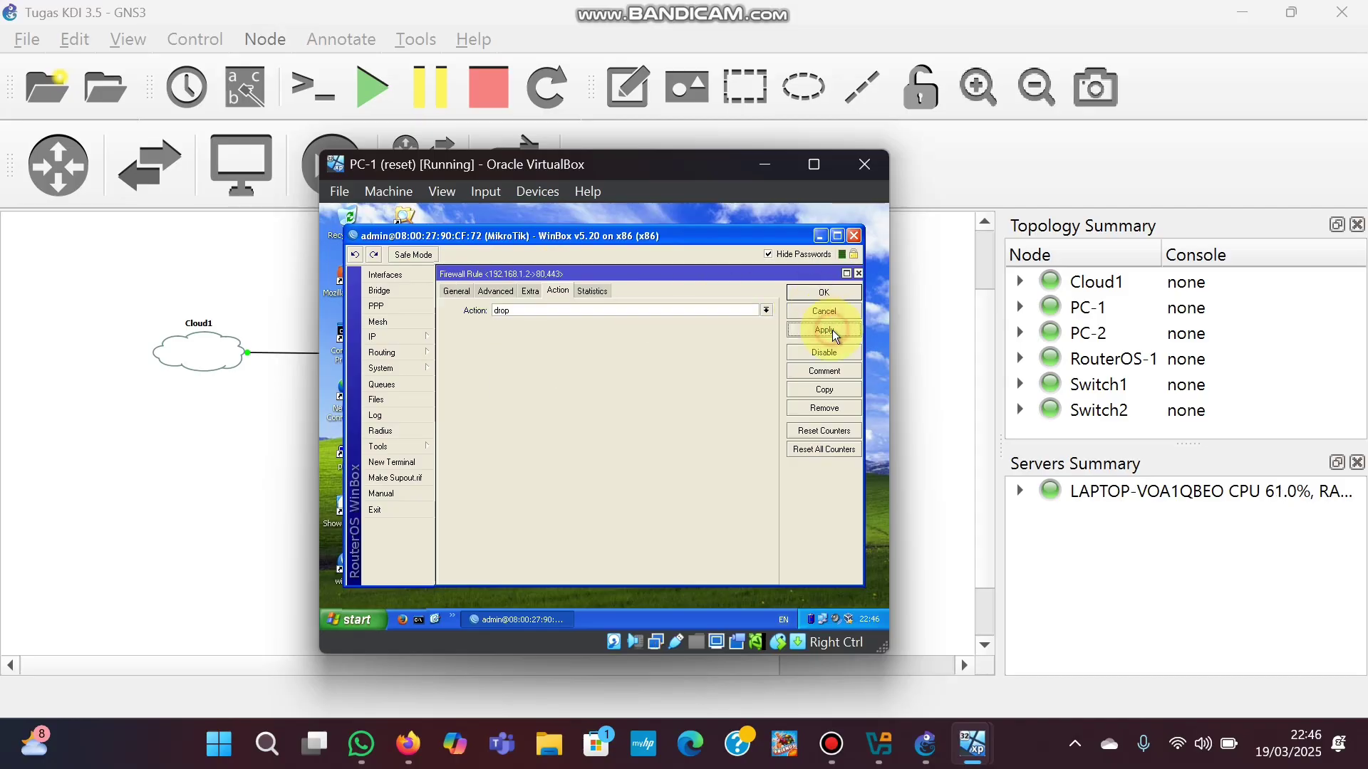
left_click(826, 293)
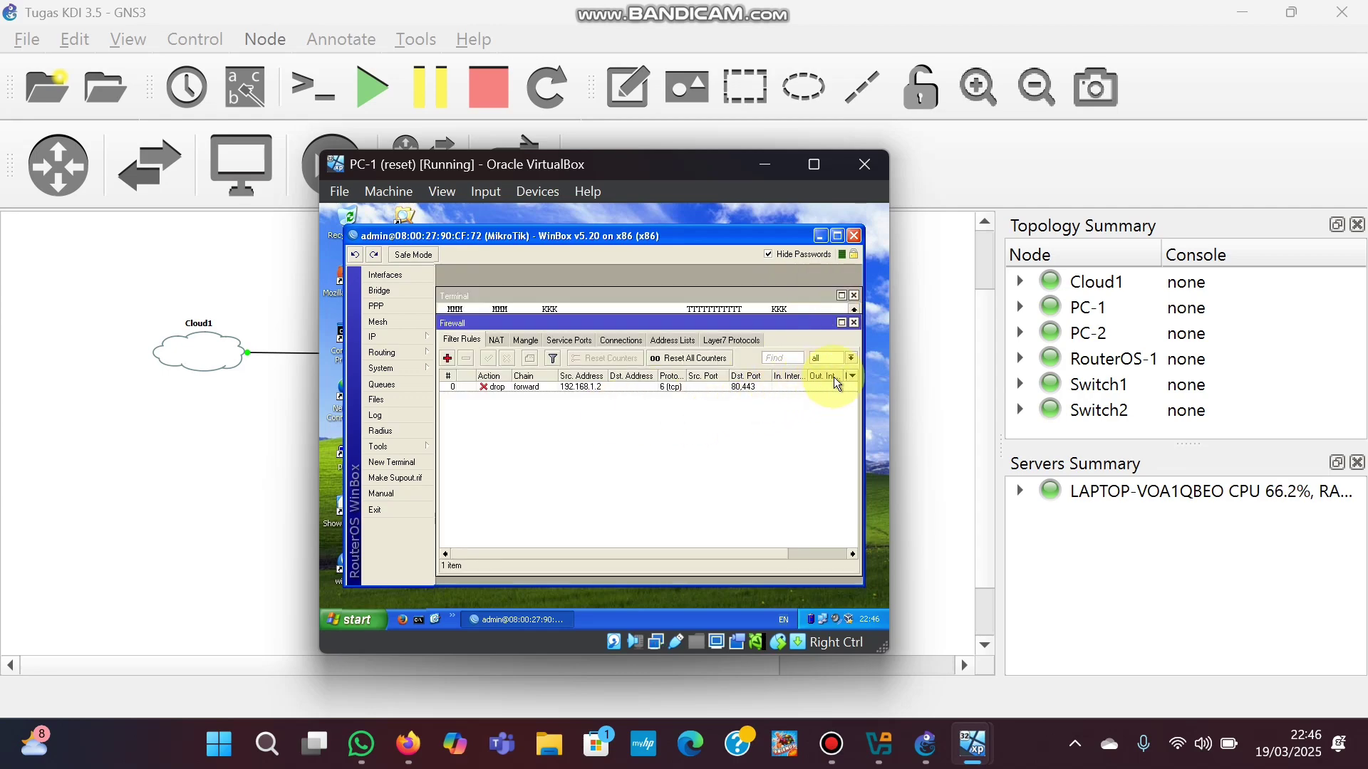
mouse_move(751, 551)
left_mouse_down()
mouse_move(849, 554)
mouse_move(733, 553)
left_mouse_up()
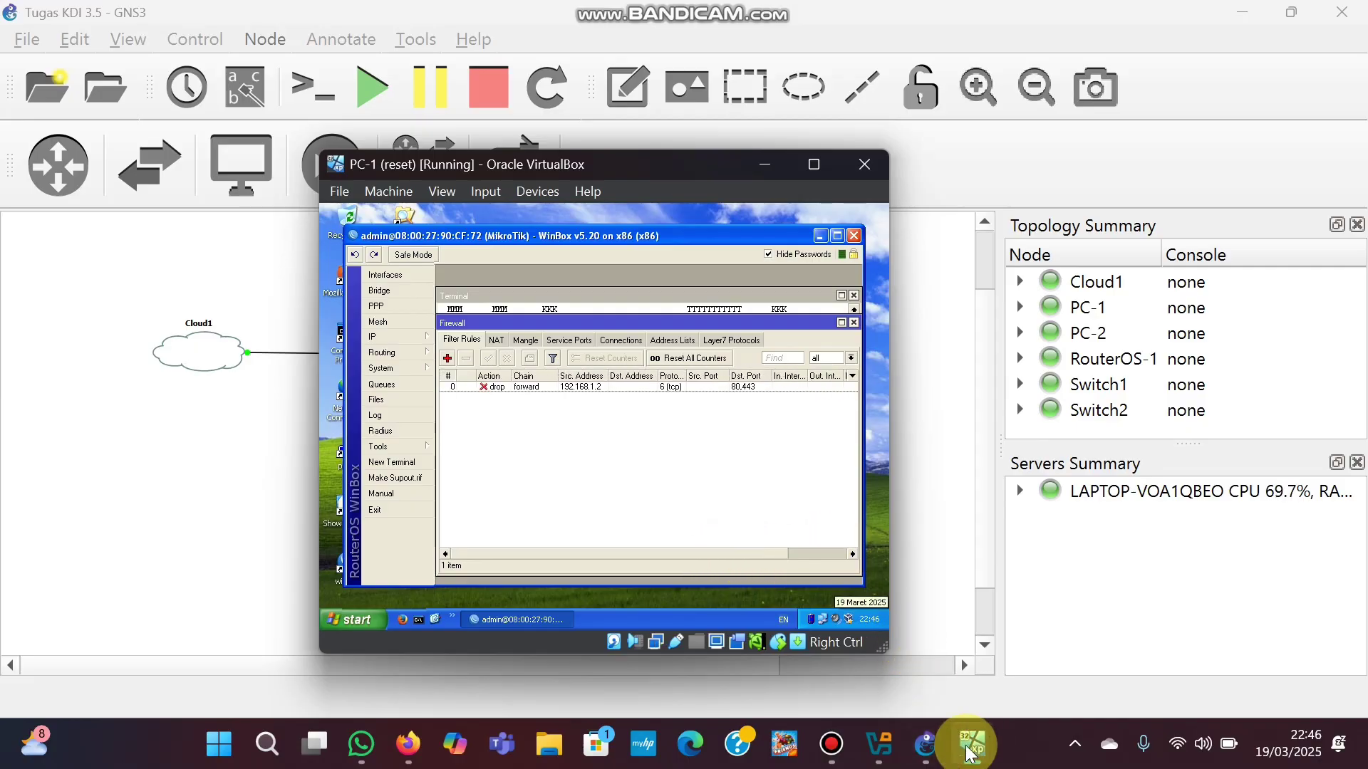
Bring up the PC-2 virtual machine and arrange the PC-1 and PC-2 windows side by side
mouse_move(973, 745)
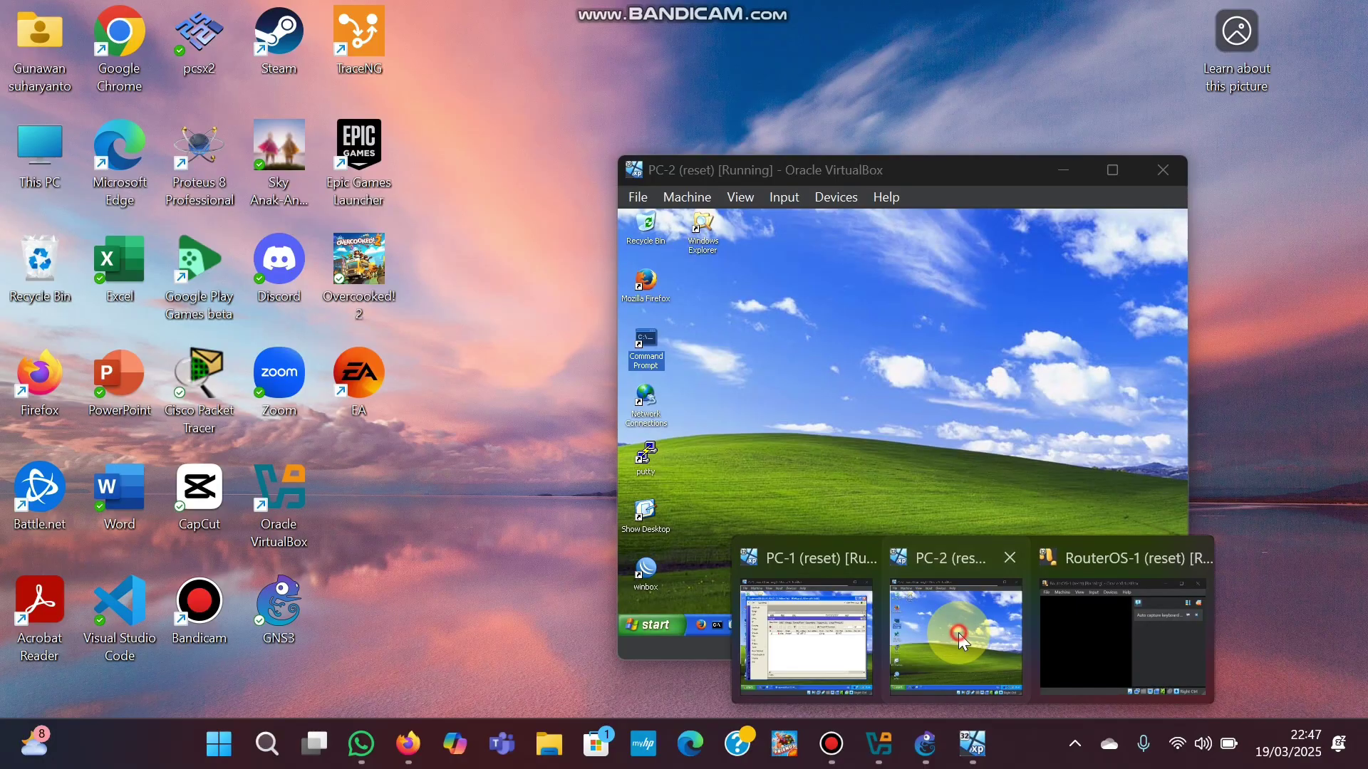
left_click(959, 633)
left_click_drag(514, 168, 352, 172)
left_click(841, 197)
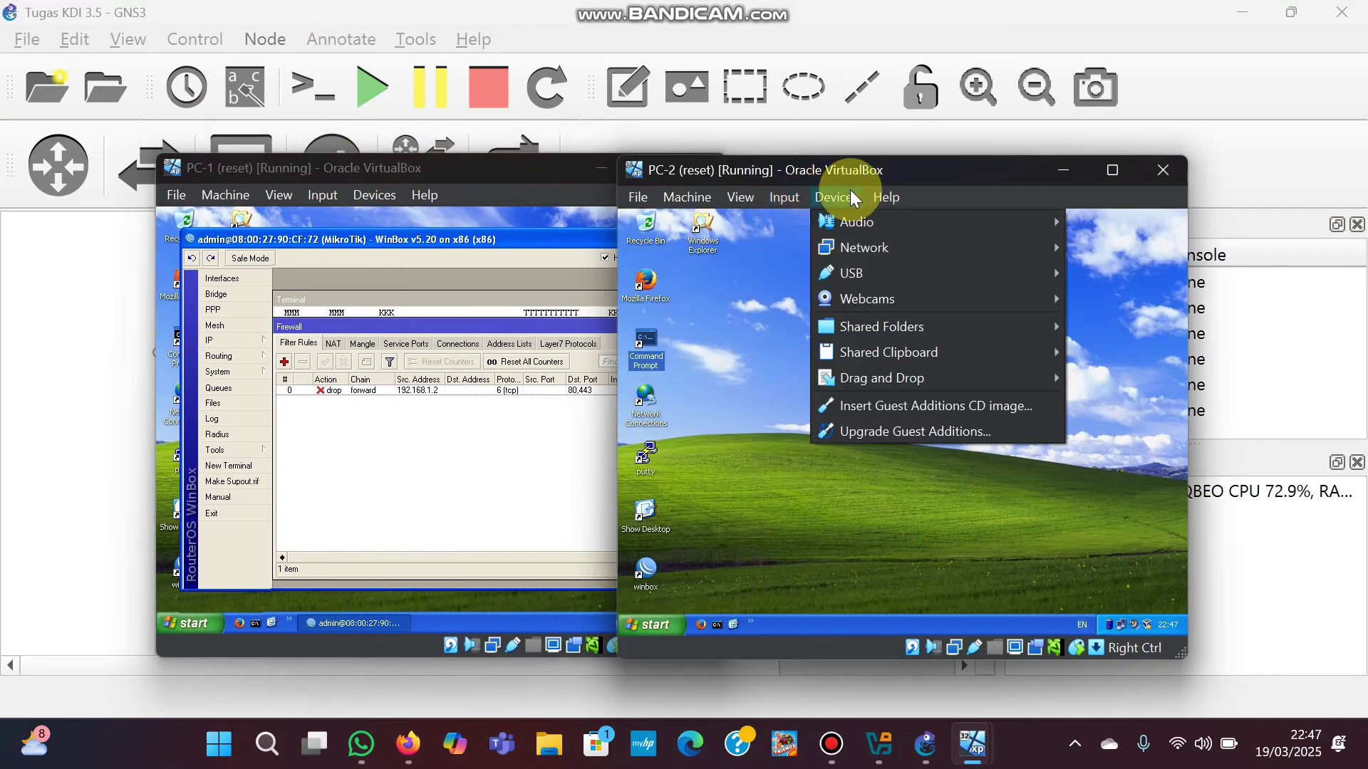
left_click(805, 165)
left_click_drag(946, 172, 1057, 175)
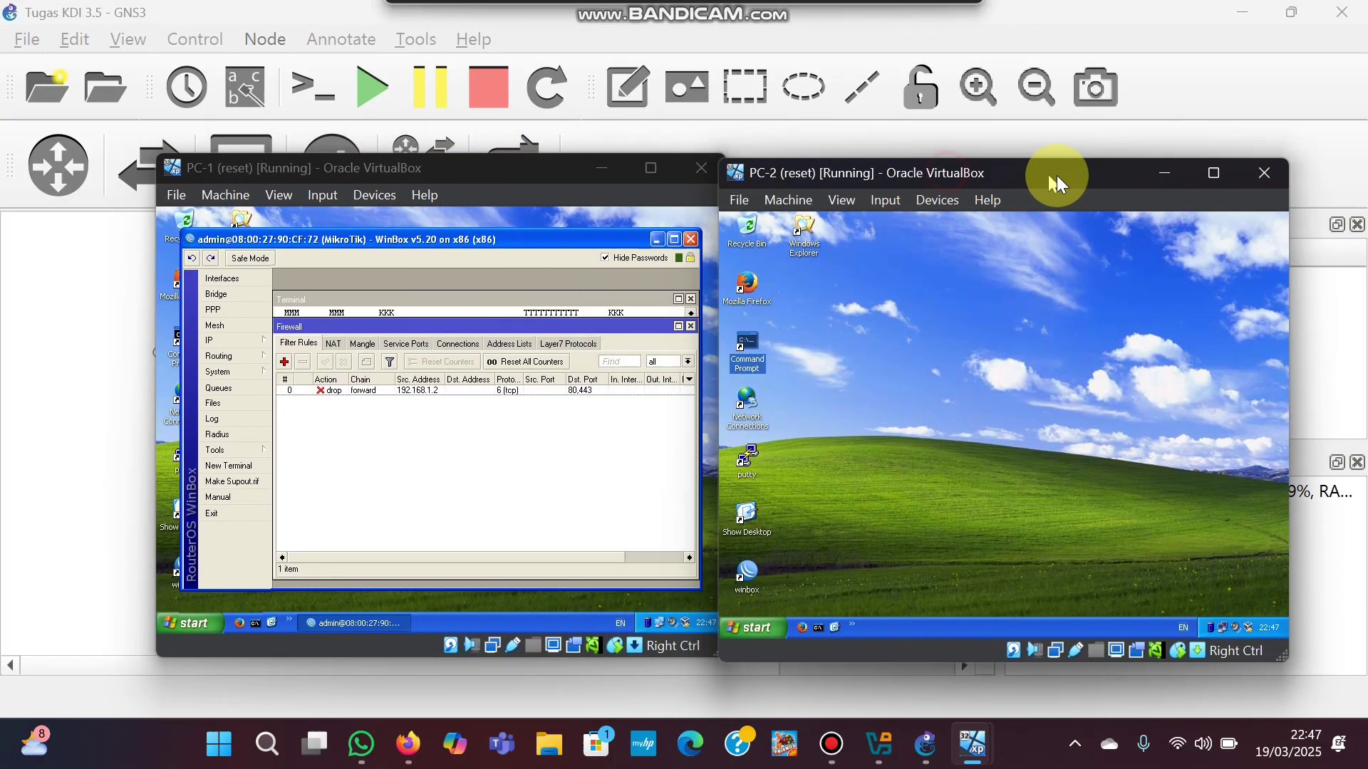
left_click(515, 167)
left_click_drag(516, 166, 400, 169)
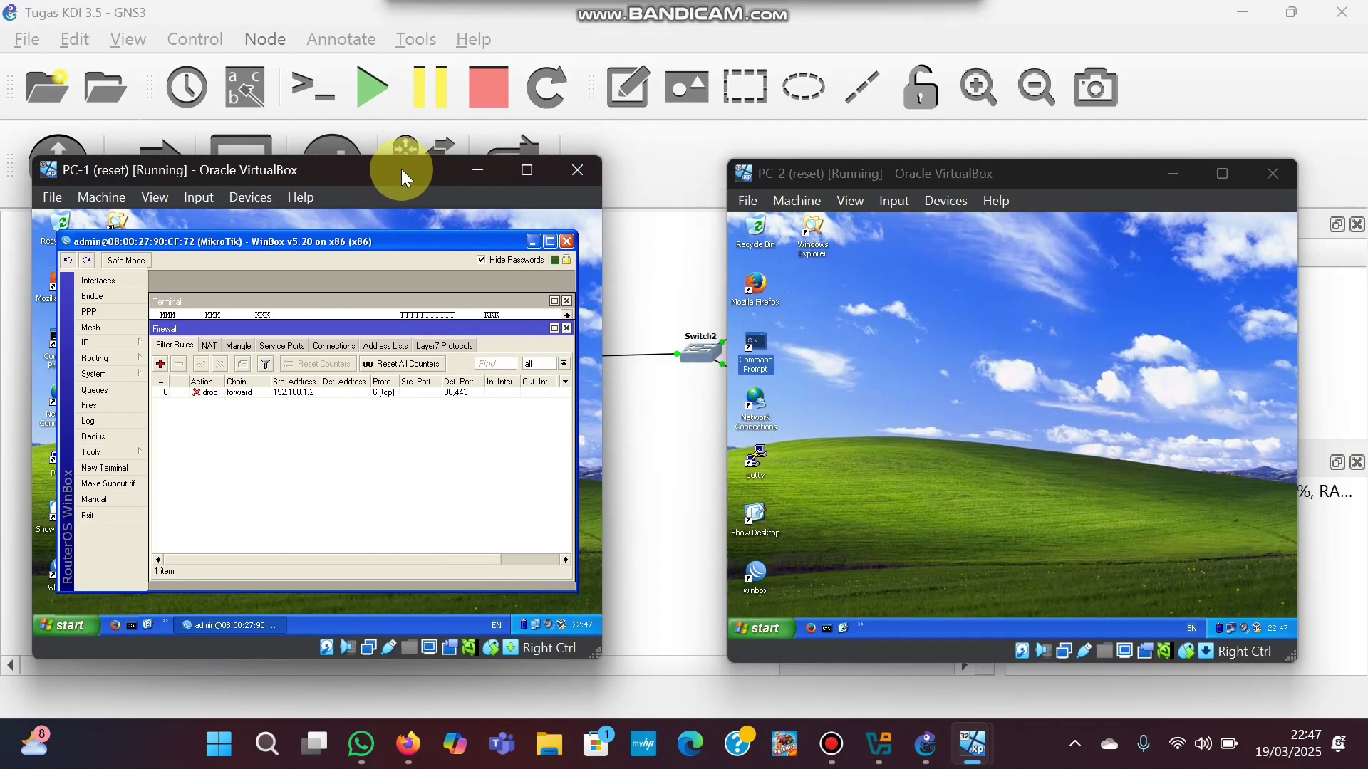
Test web access from PC-2 by opening google.co.id in Firefox, and check the drop rule's byte and packet counters on PC-1
double_click(758, 288)
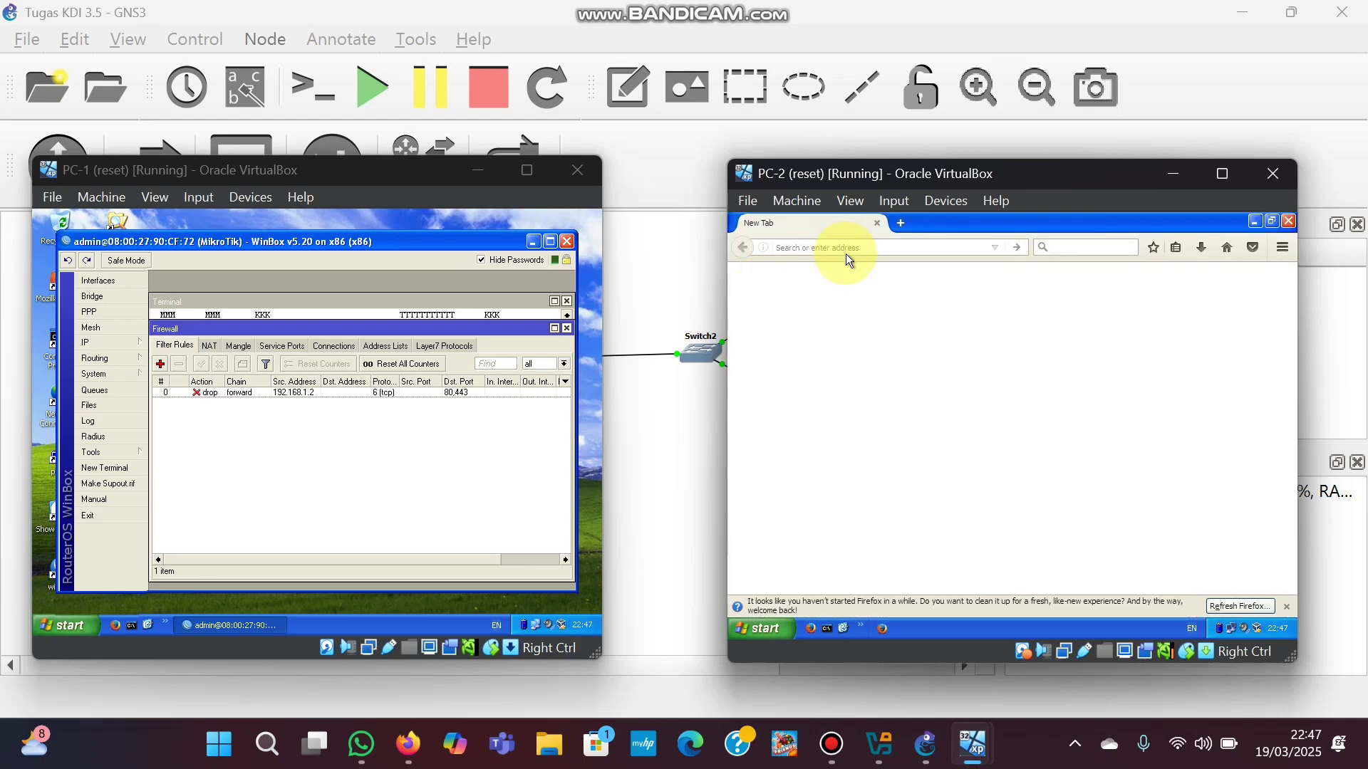
type("goo")
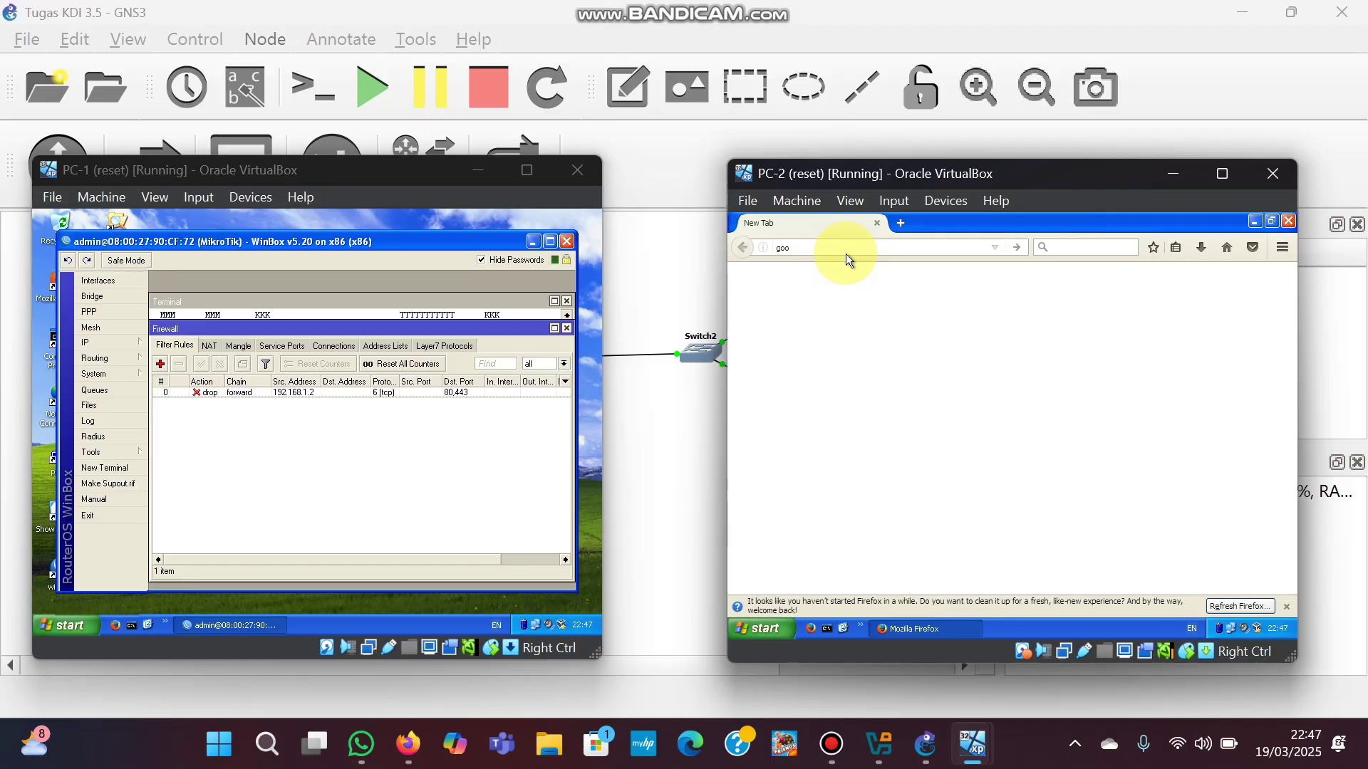
type("gle")
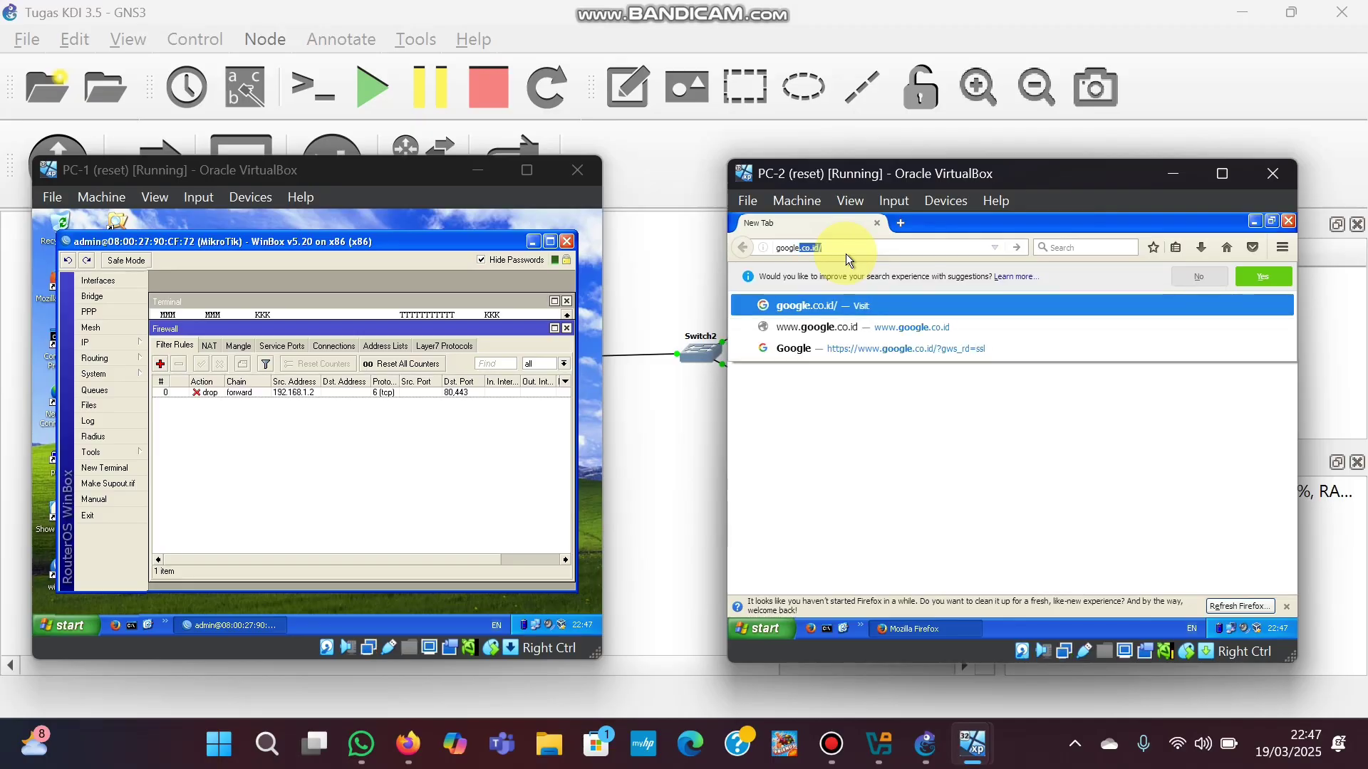
key("Return")
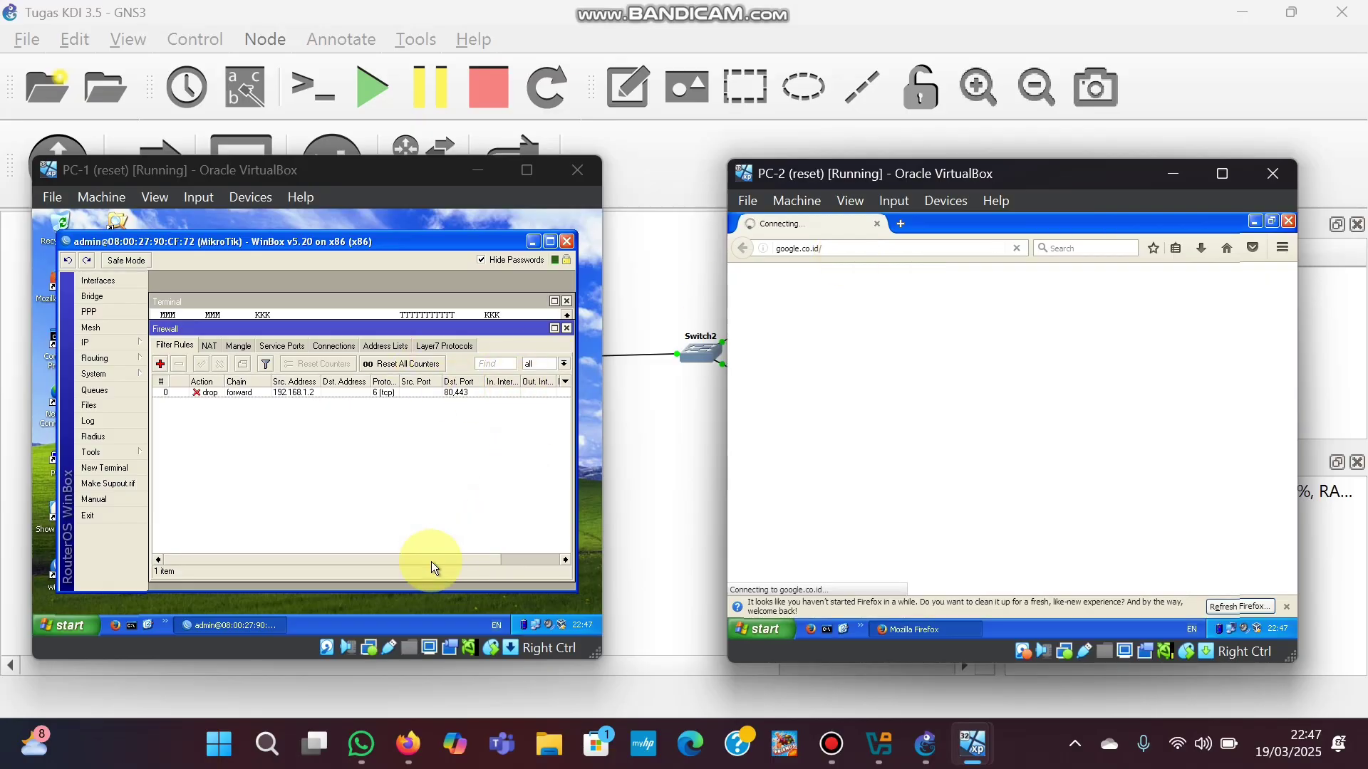
left_click_drag(430, 561, 593, 561)
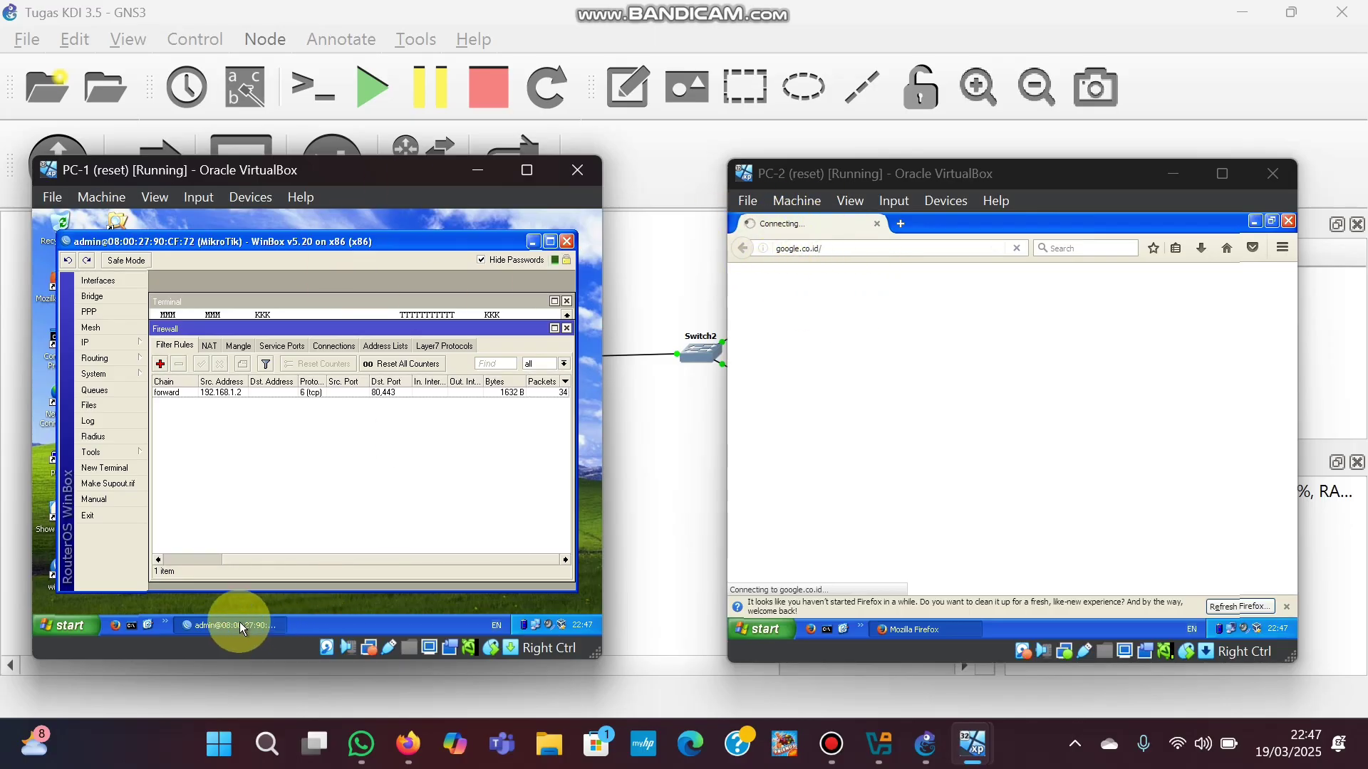
Test web access from PC-1 by loading google.co.id in Firefox, and return to WinBox
left_click(123, 624)
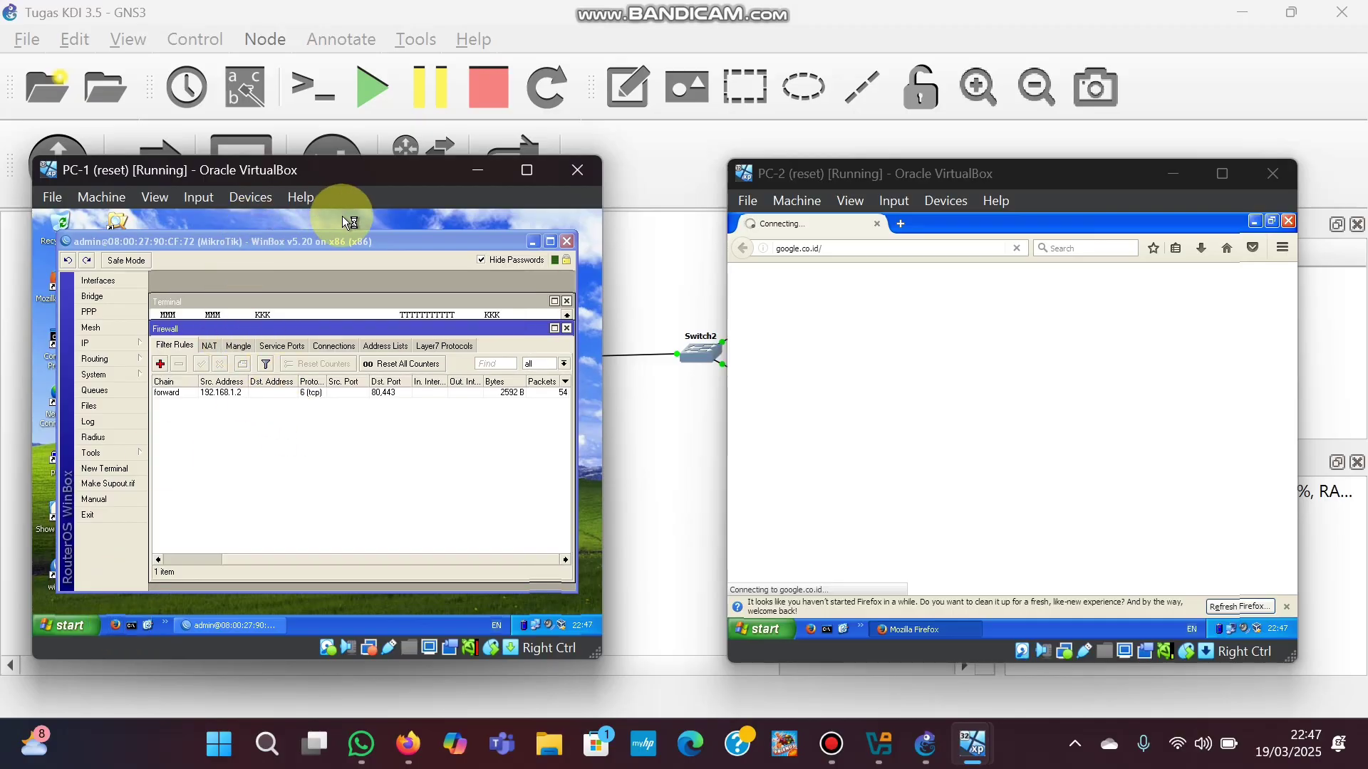
left_click(534, 242)
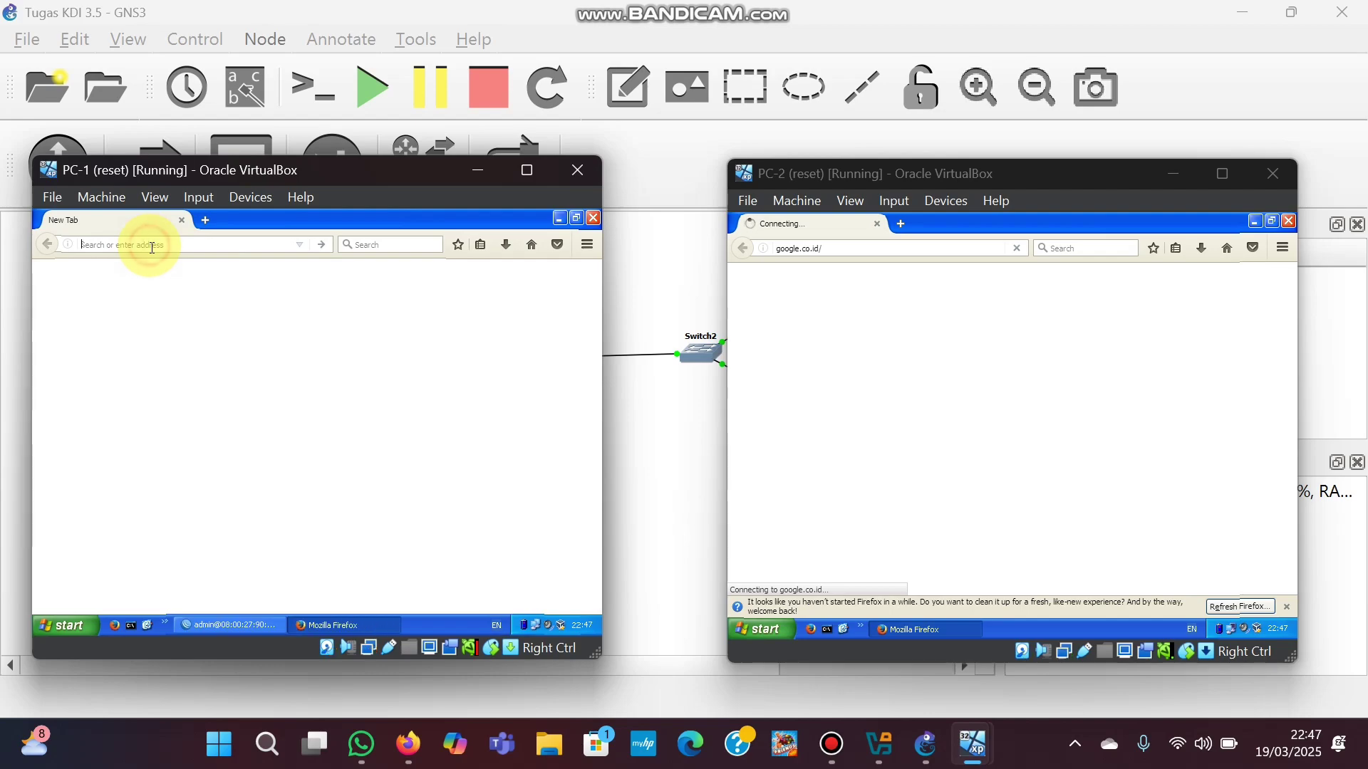
type("google.co.id/")
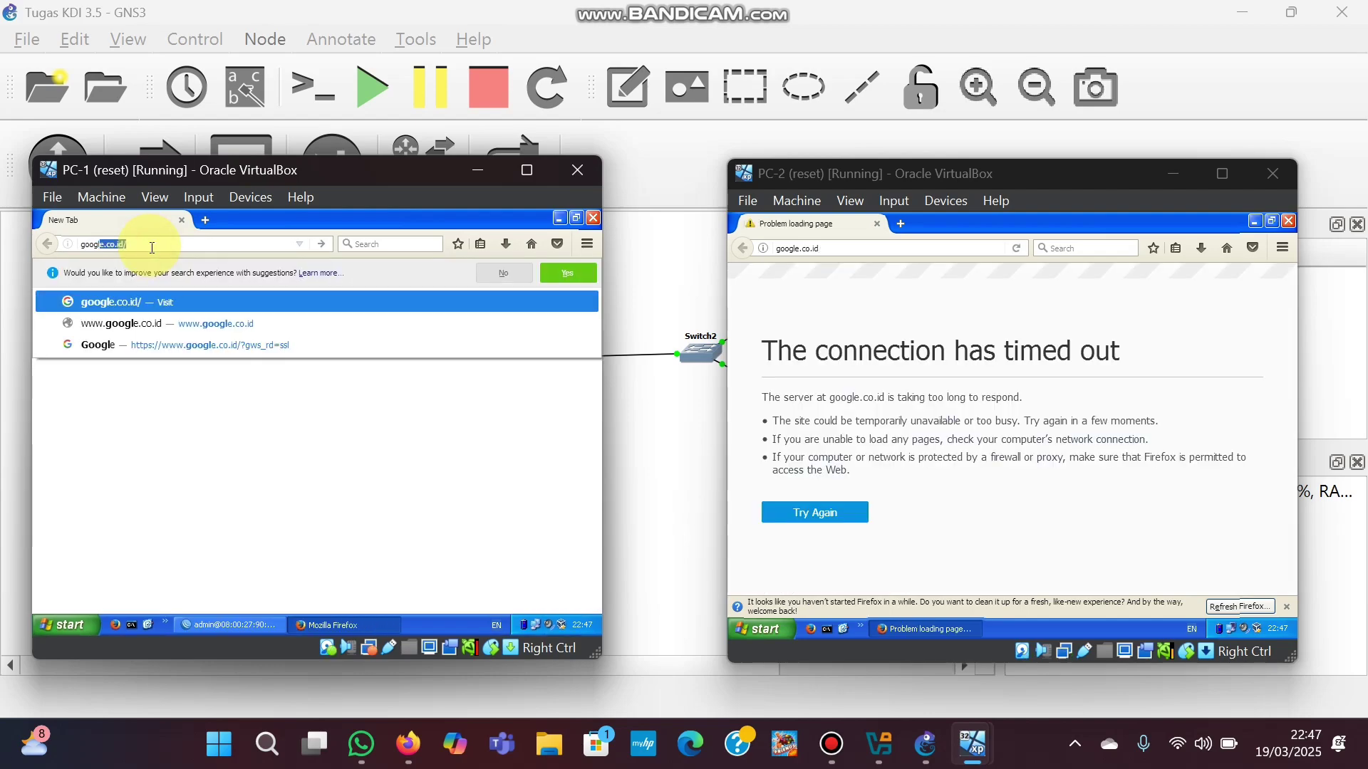
key("Return")
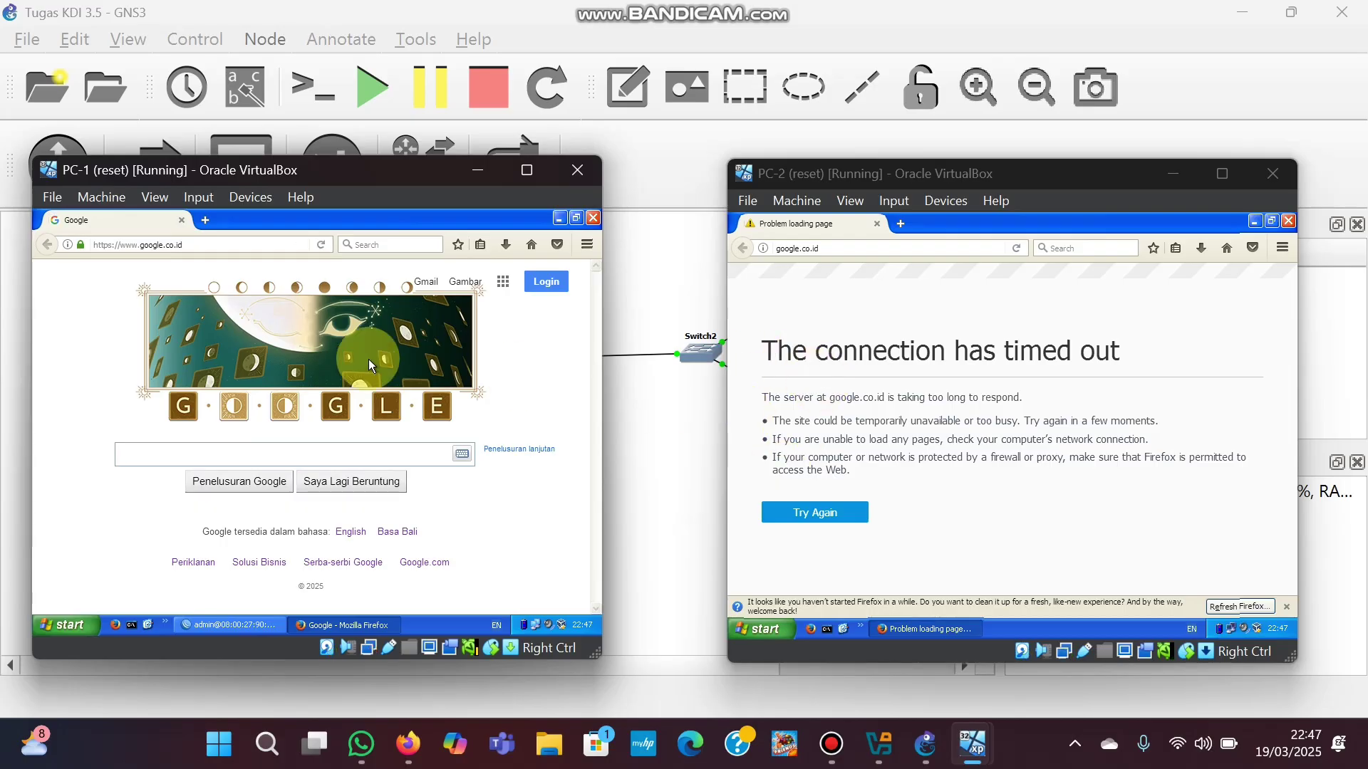
left_click(256, 626)
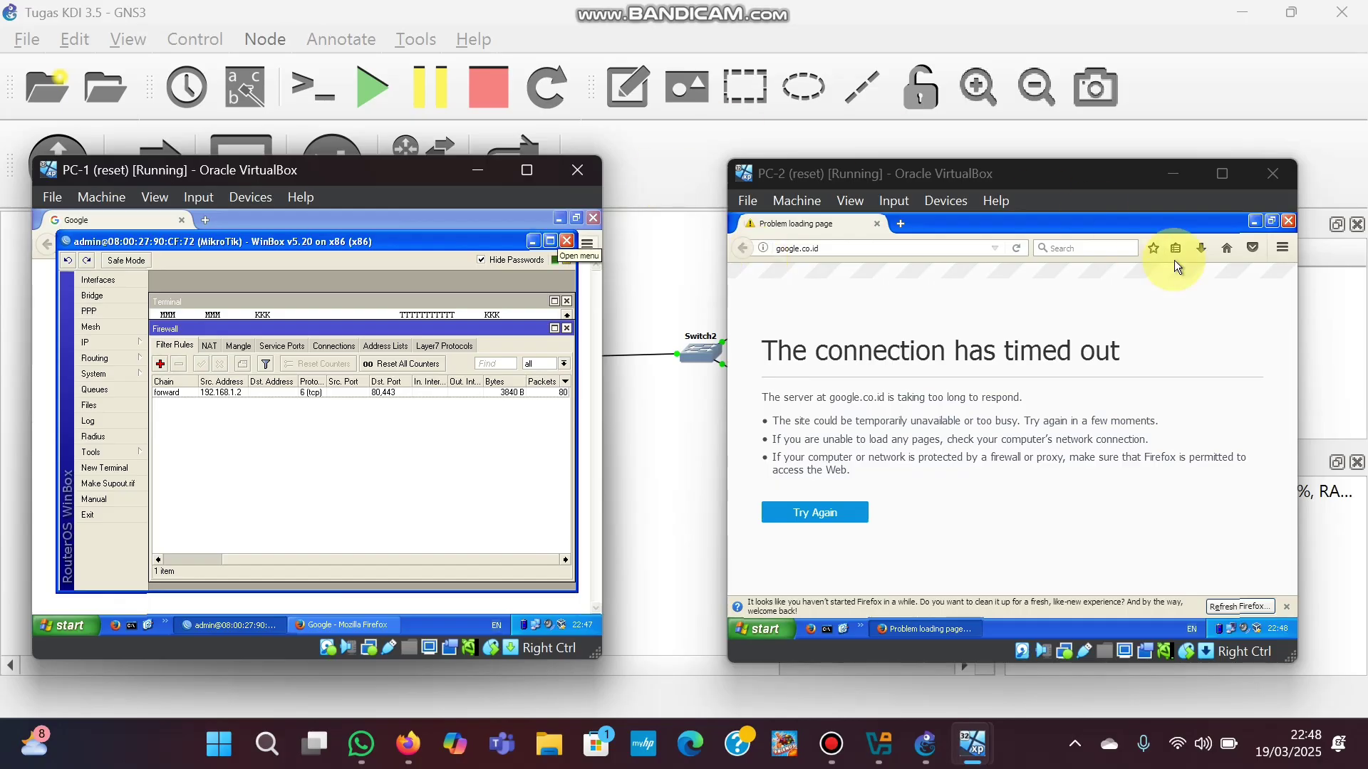
Close Firefox on PC-2, ping google.co.id from its Command Prompt to test ICMP access, and close the prompt
left_click(1288, 221)
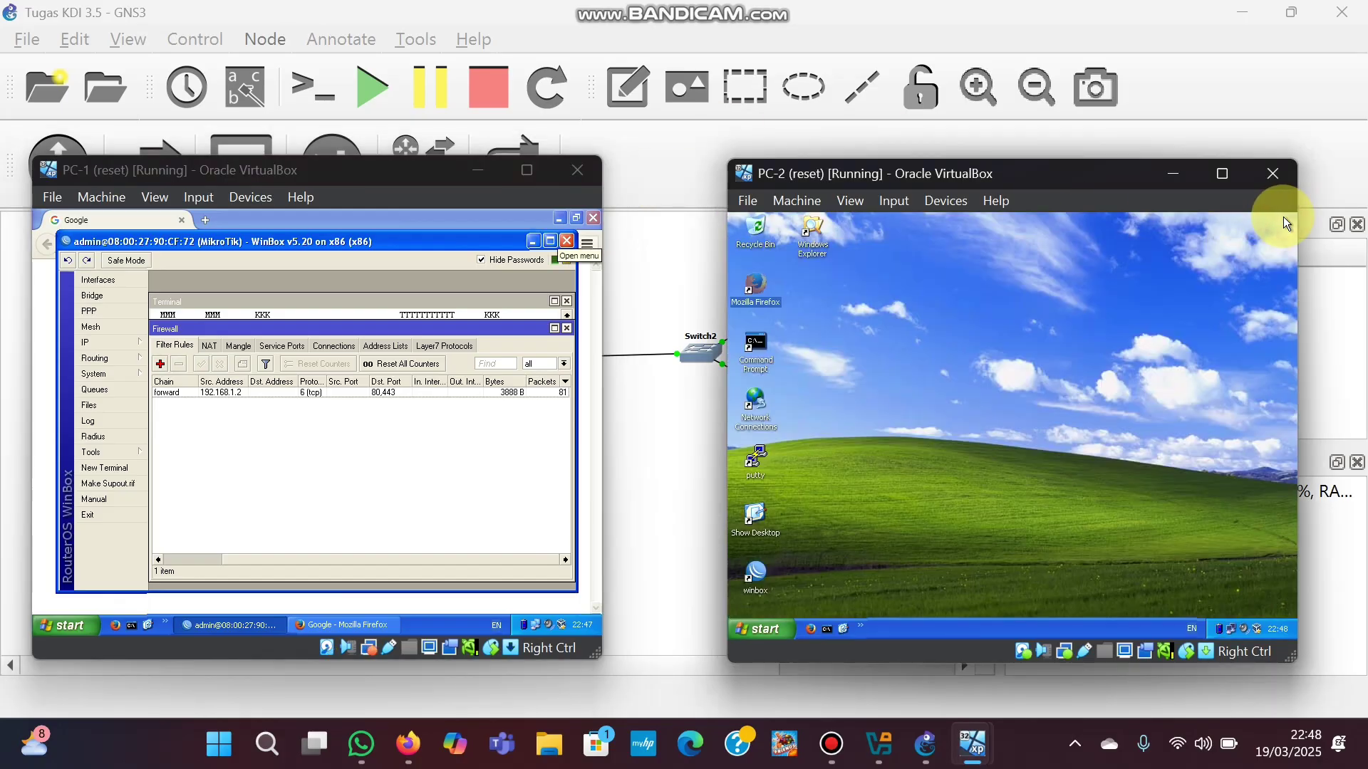
double_click(756, 345)
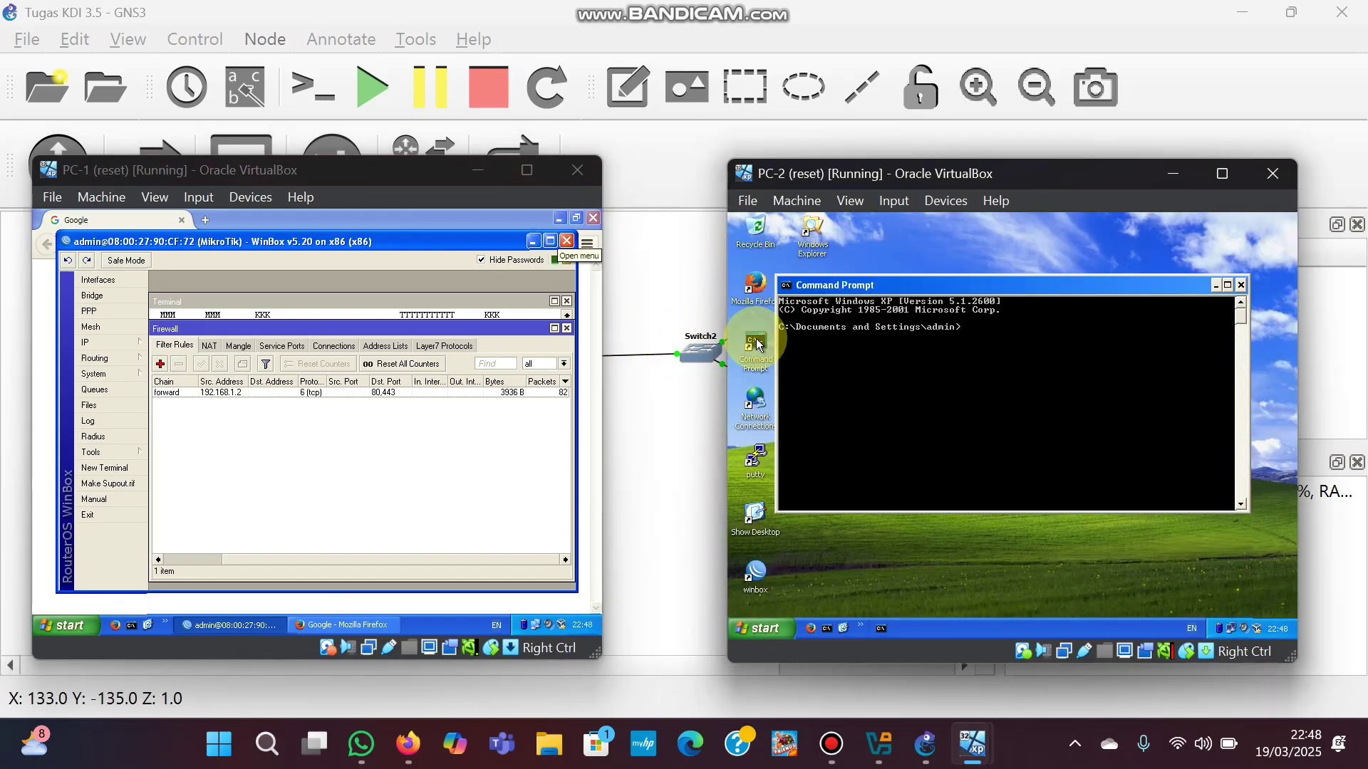
left_click(1028, 339)
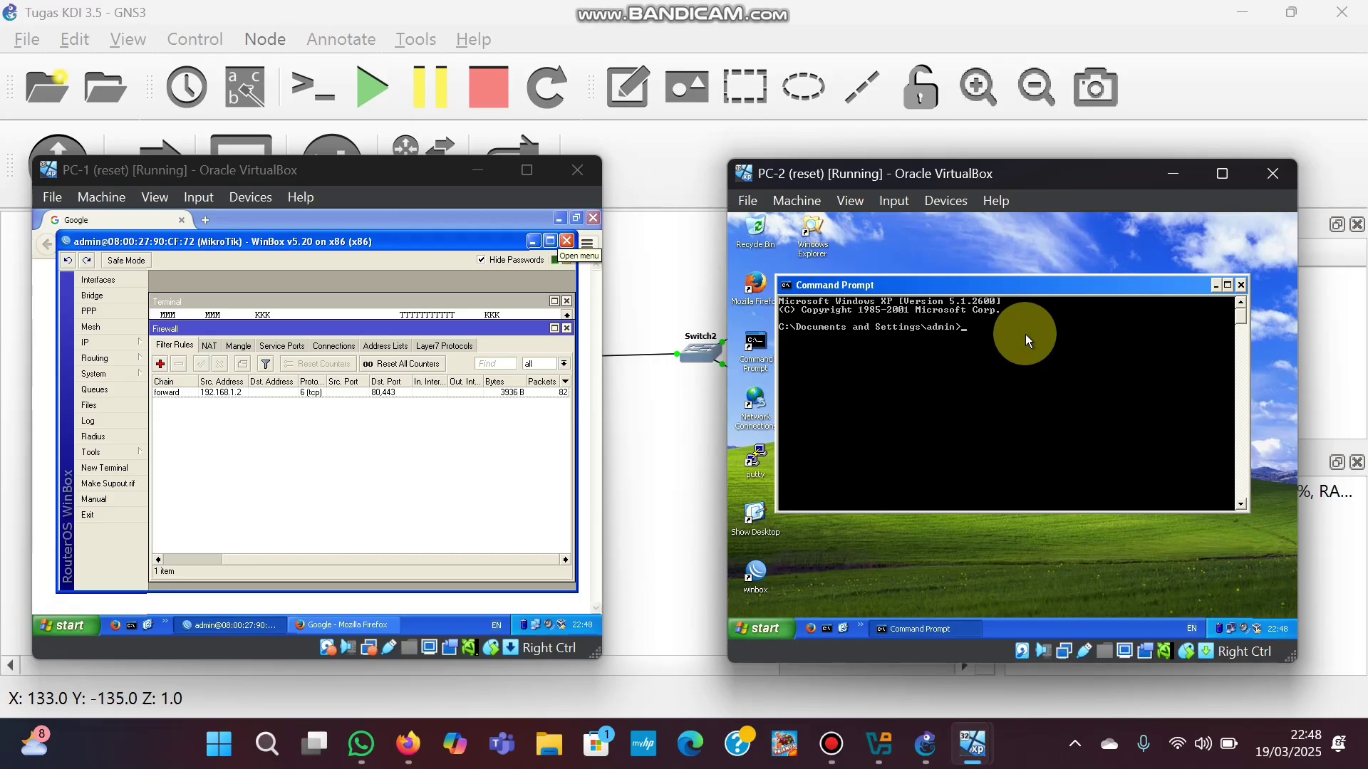
type("ping g")
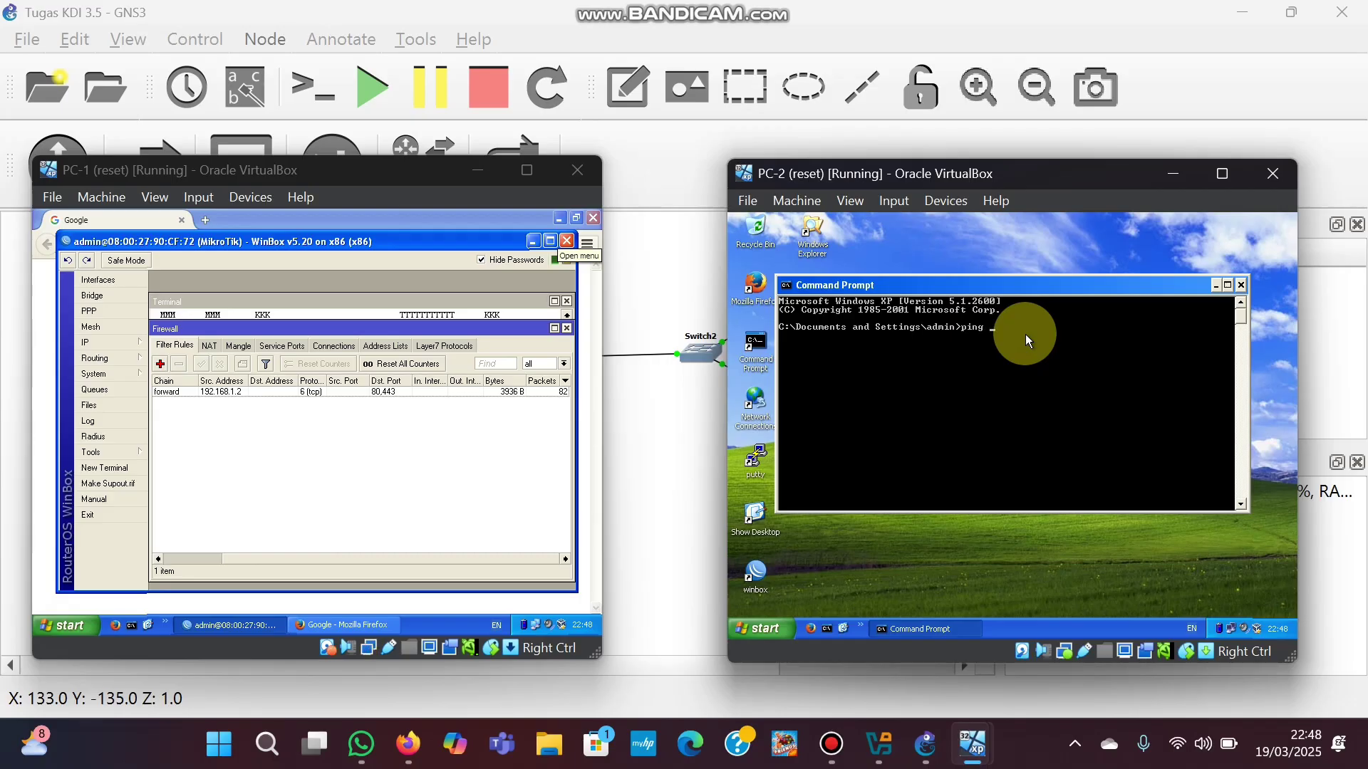
type("google")
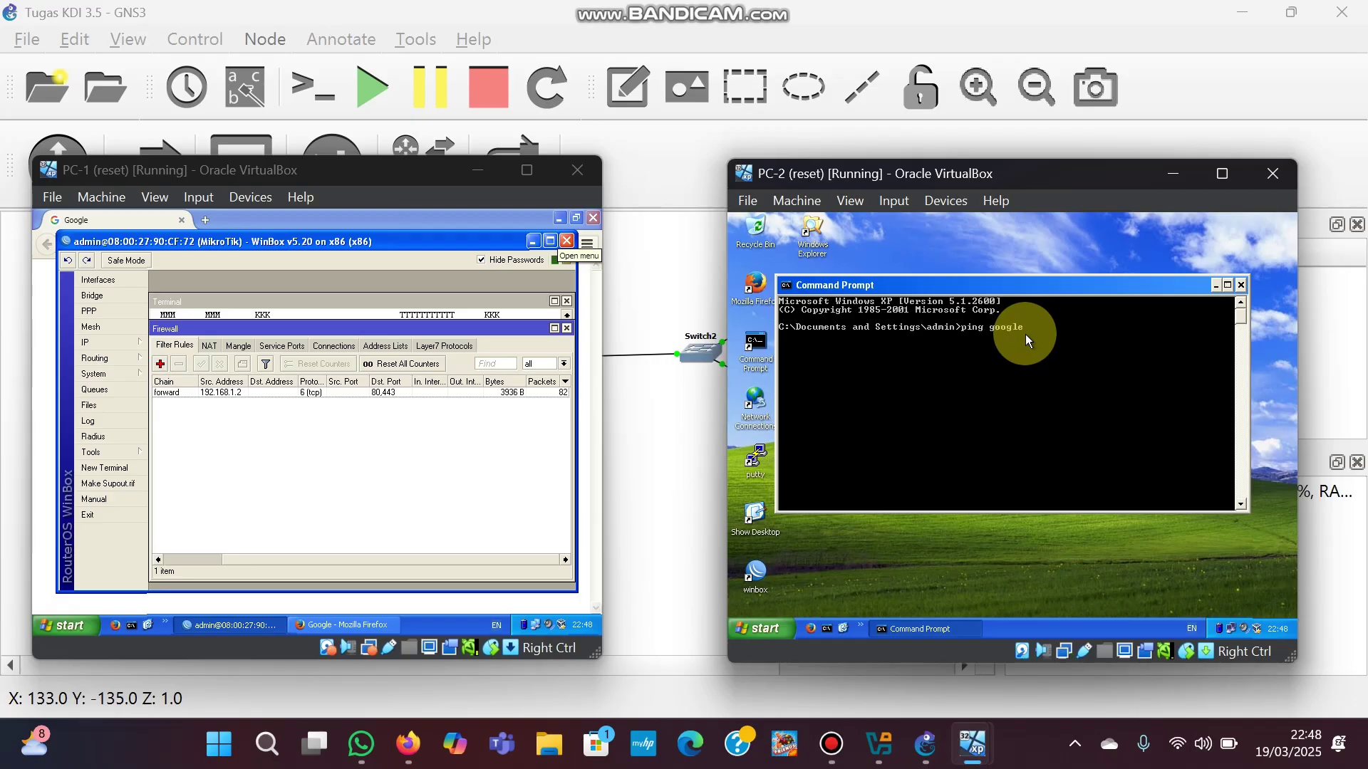
type(".co.id")
key("Return")
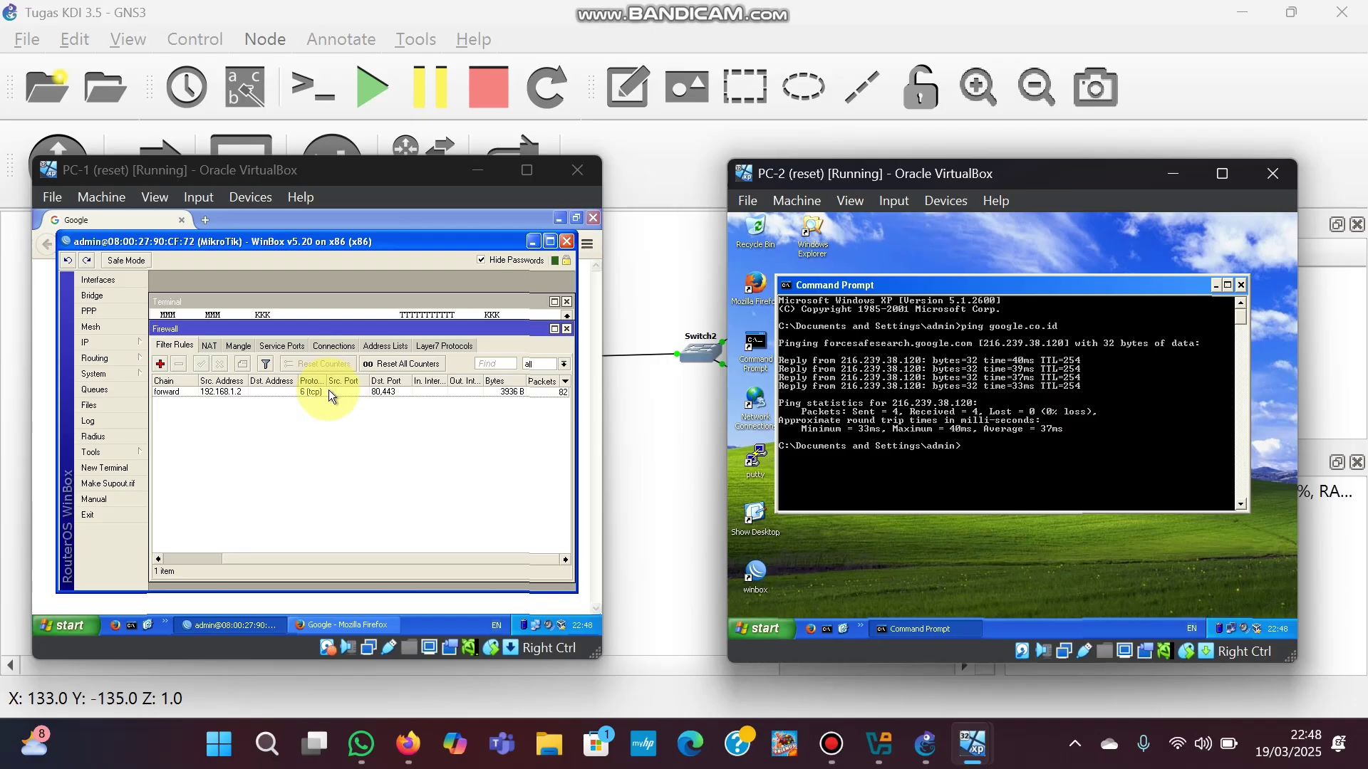
left_click(896, 428)
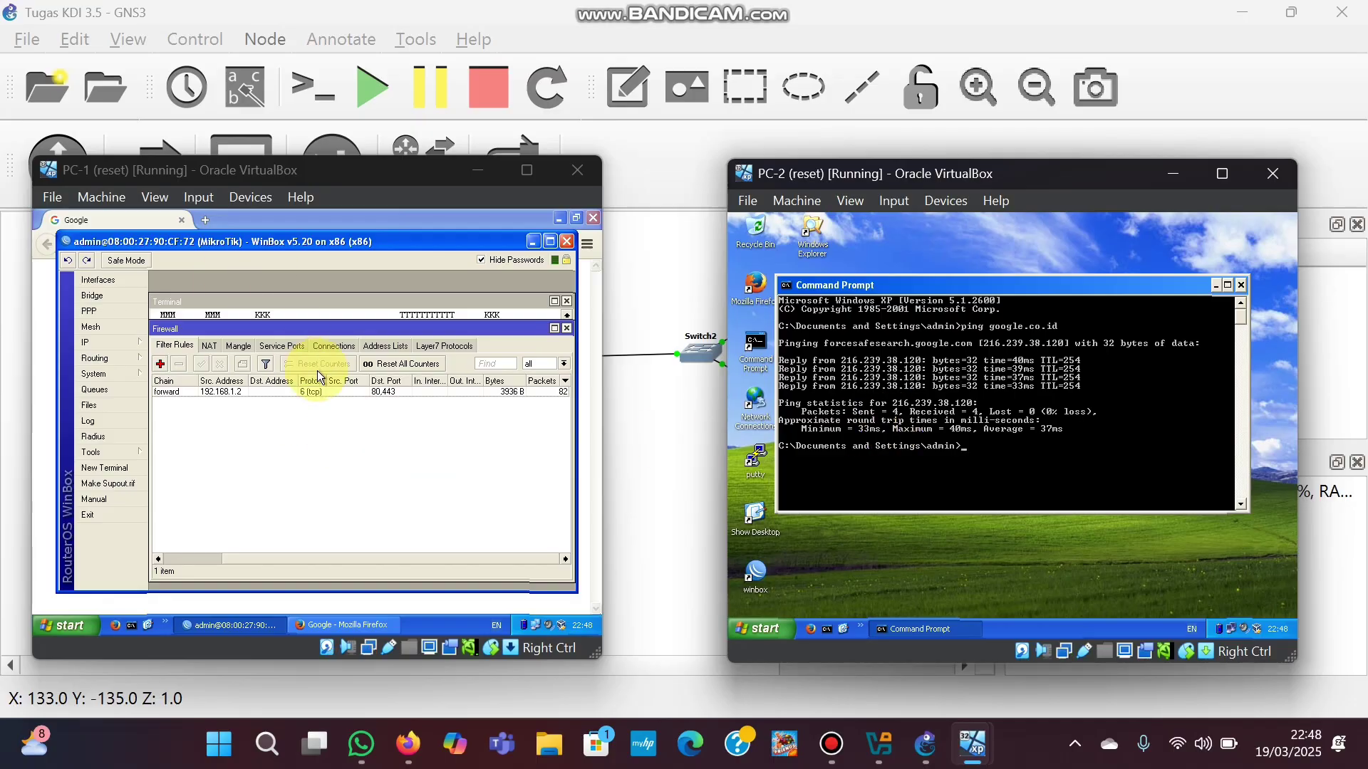
left_click(232, 394)
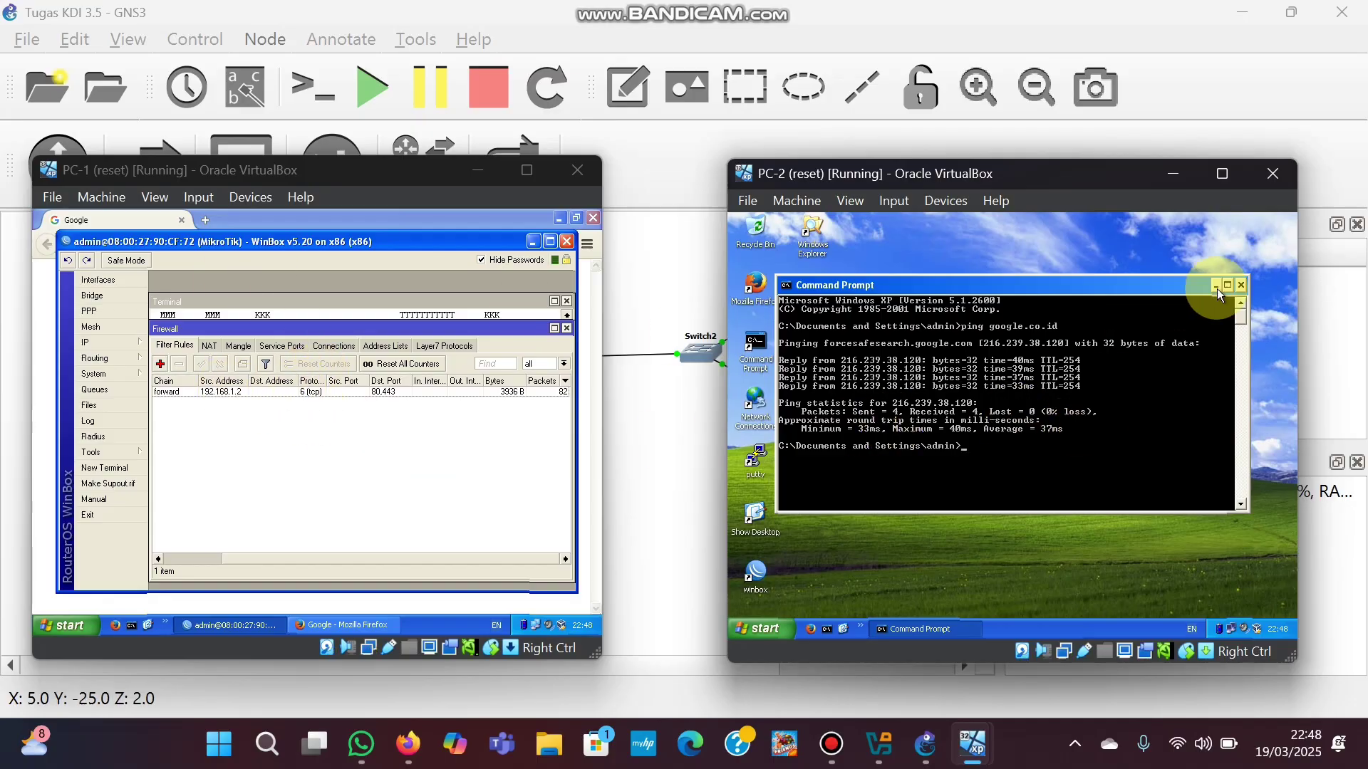
left_click(1240, 285)
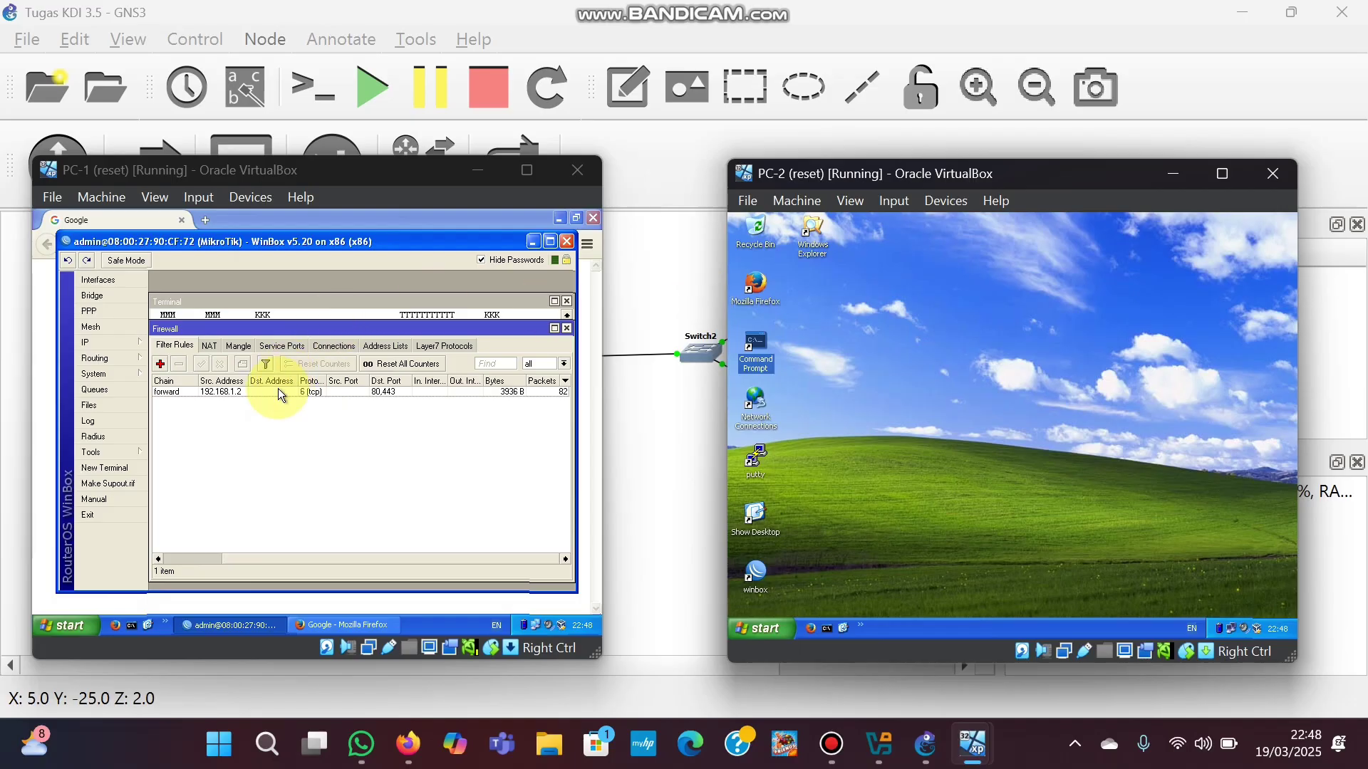
Clear the TCP protocol match from the forward drop rule for 192.168.1.2 on PC-1, then apply and save the rule
double_click(276, 393)
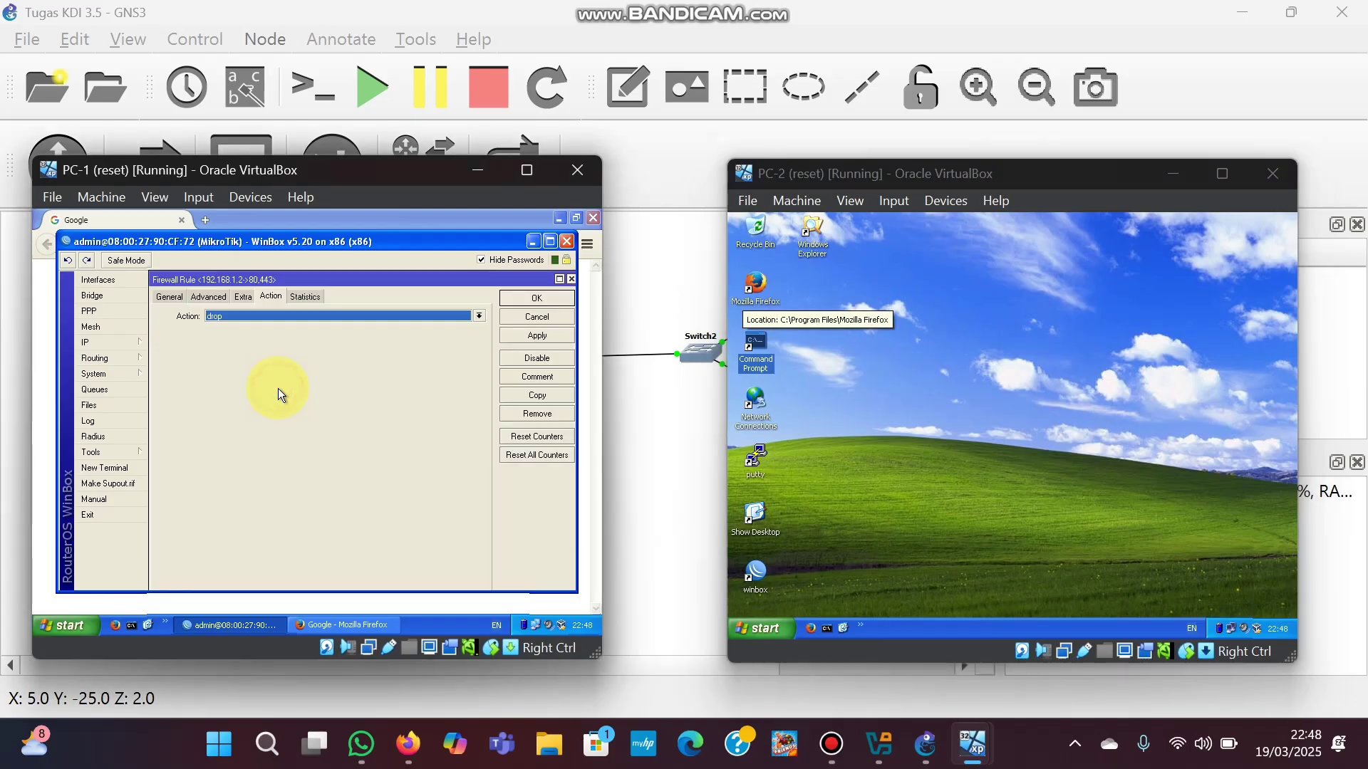
left_click(170, 296)
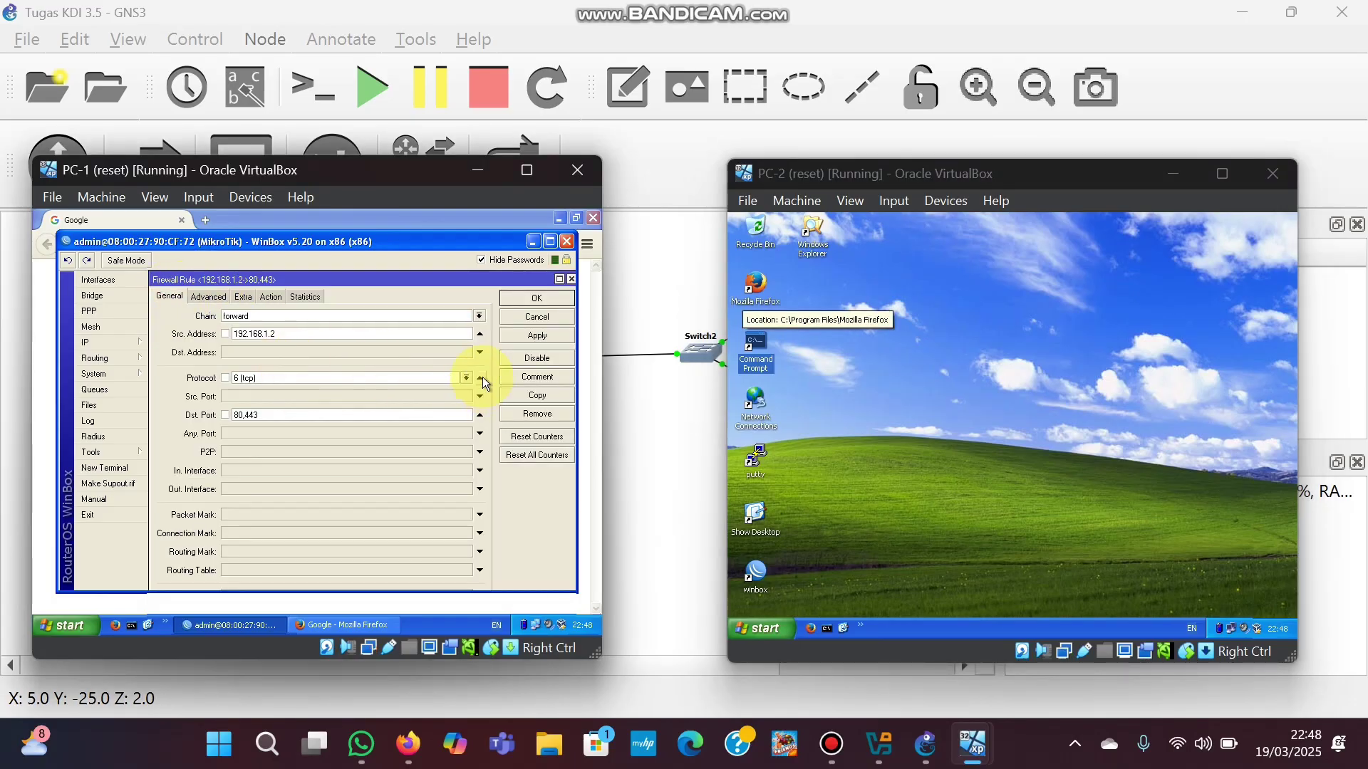
left_click(480, 378)
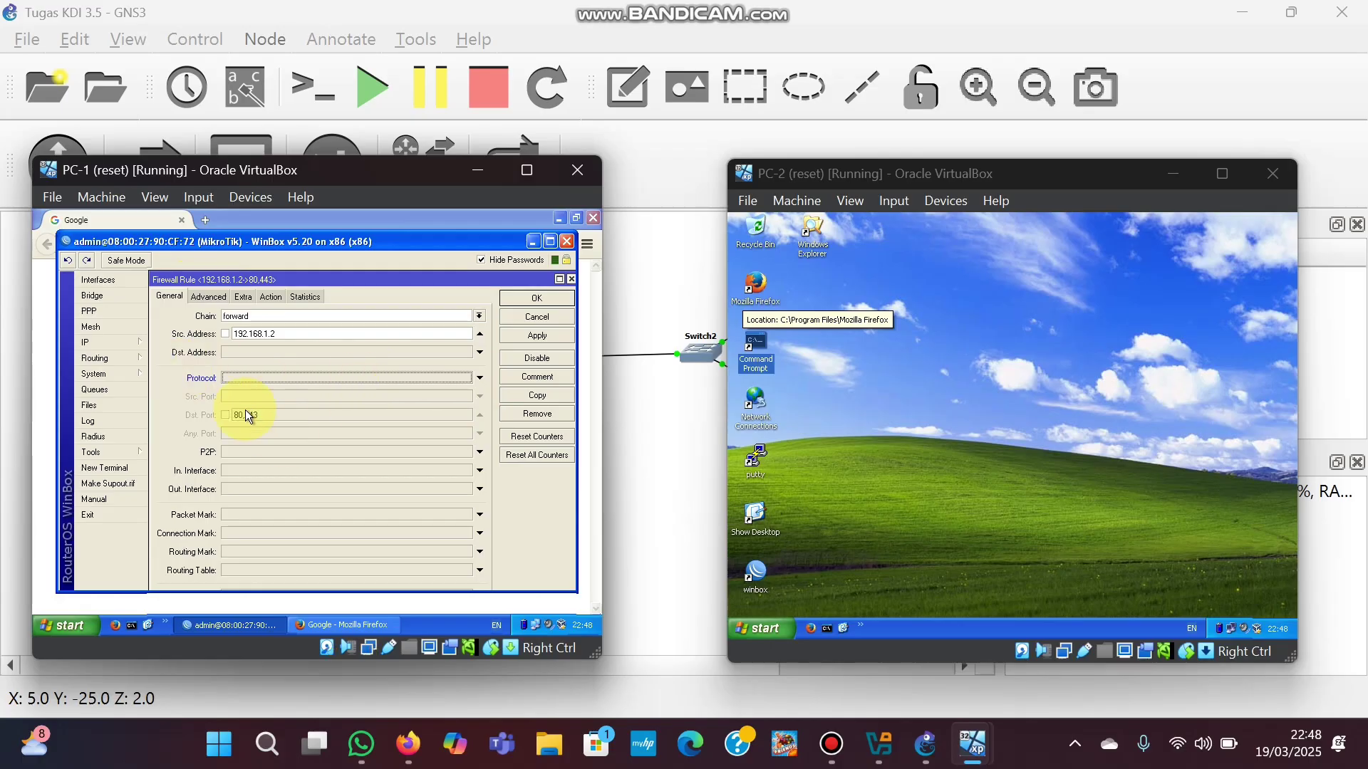
left_click(569, 336)
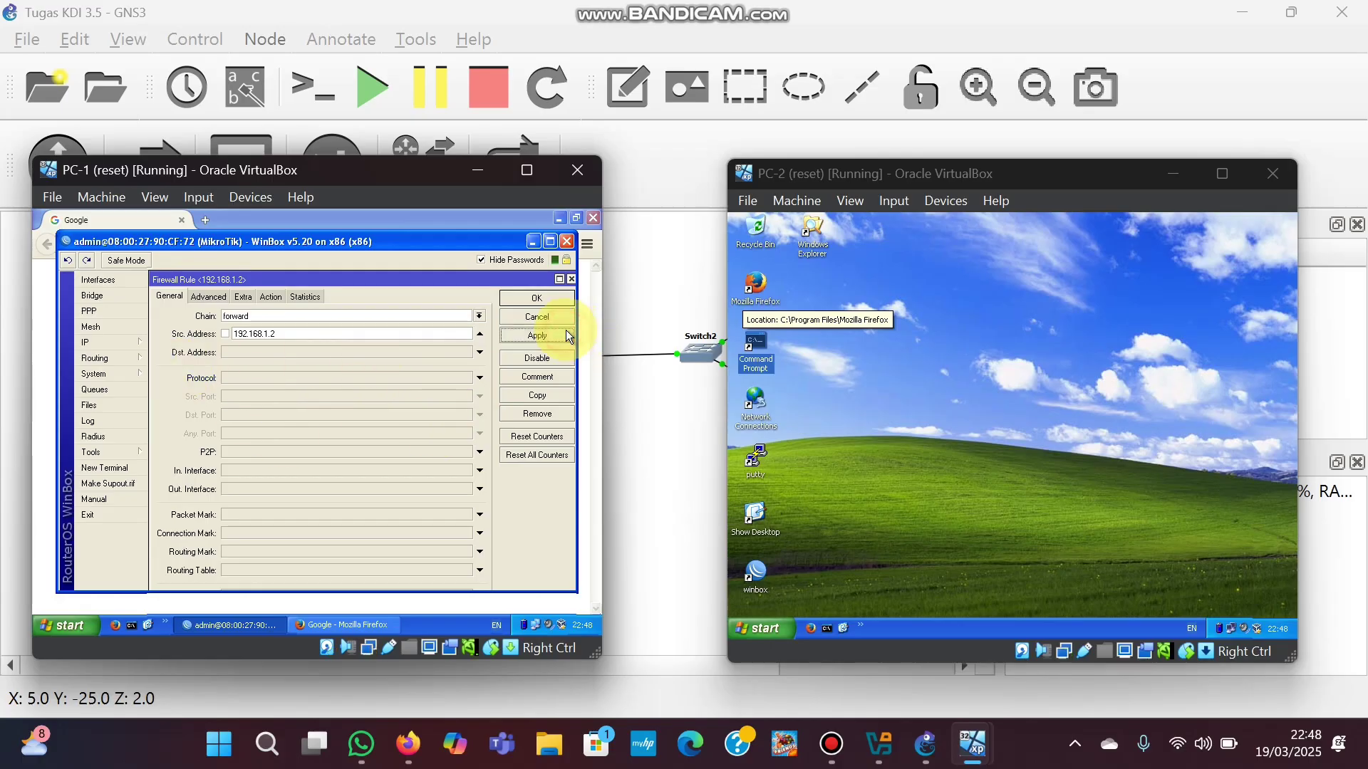
left_click(539, 297)
left_click(352, 442)
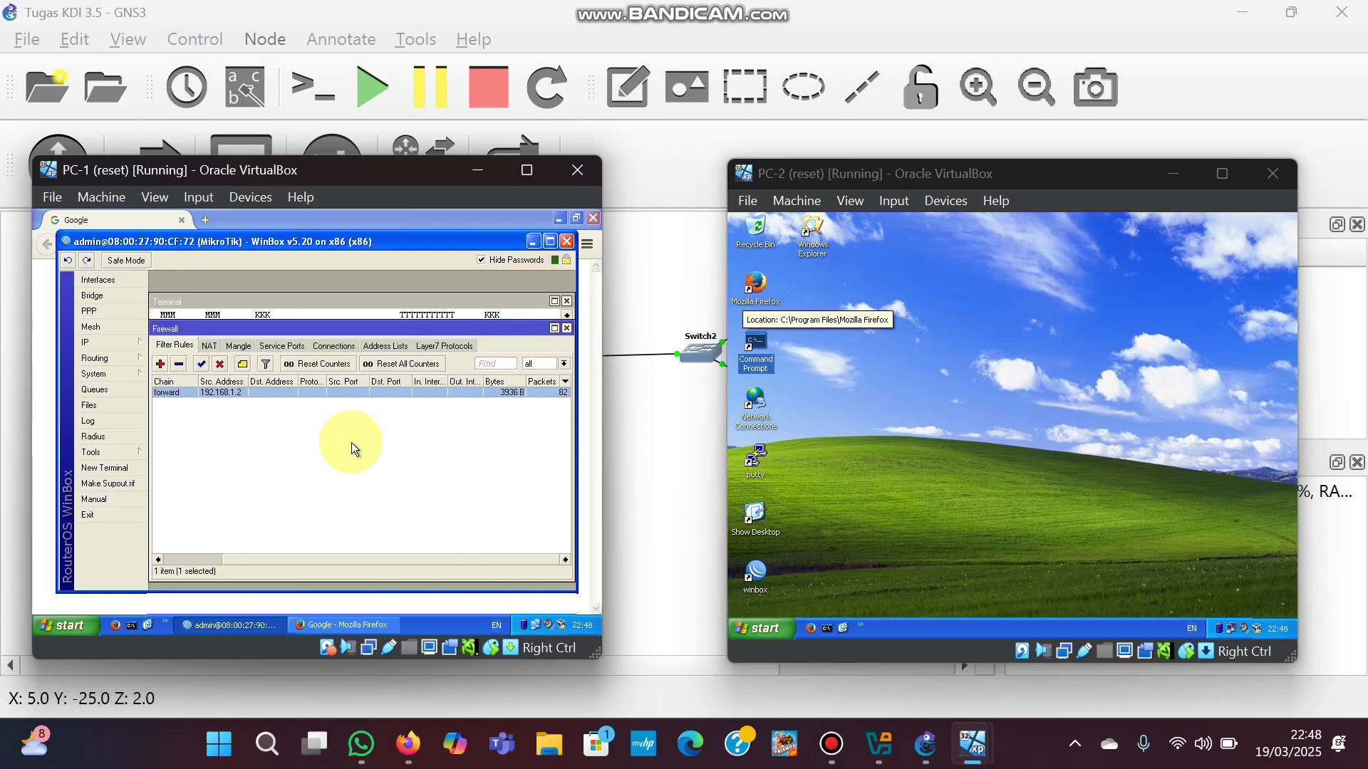
left_click(322, 506)
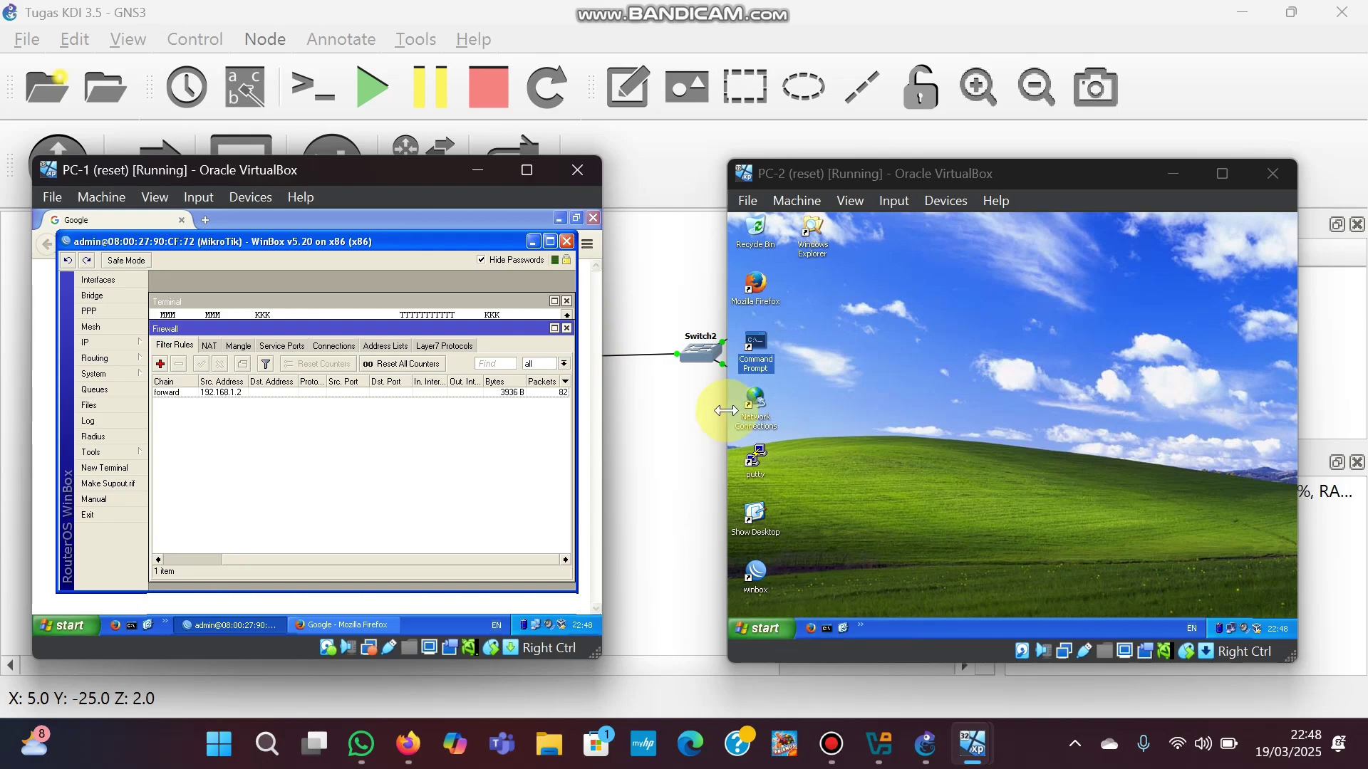
Test web access from PC-2 under the broadened drop rule by opening google.co.id in Firefox
left_click(752, 300)
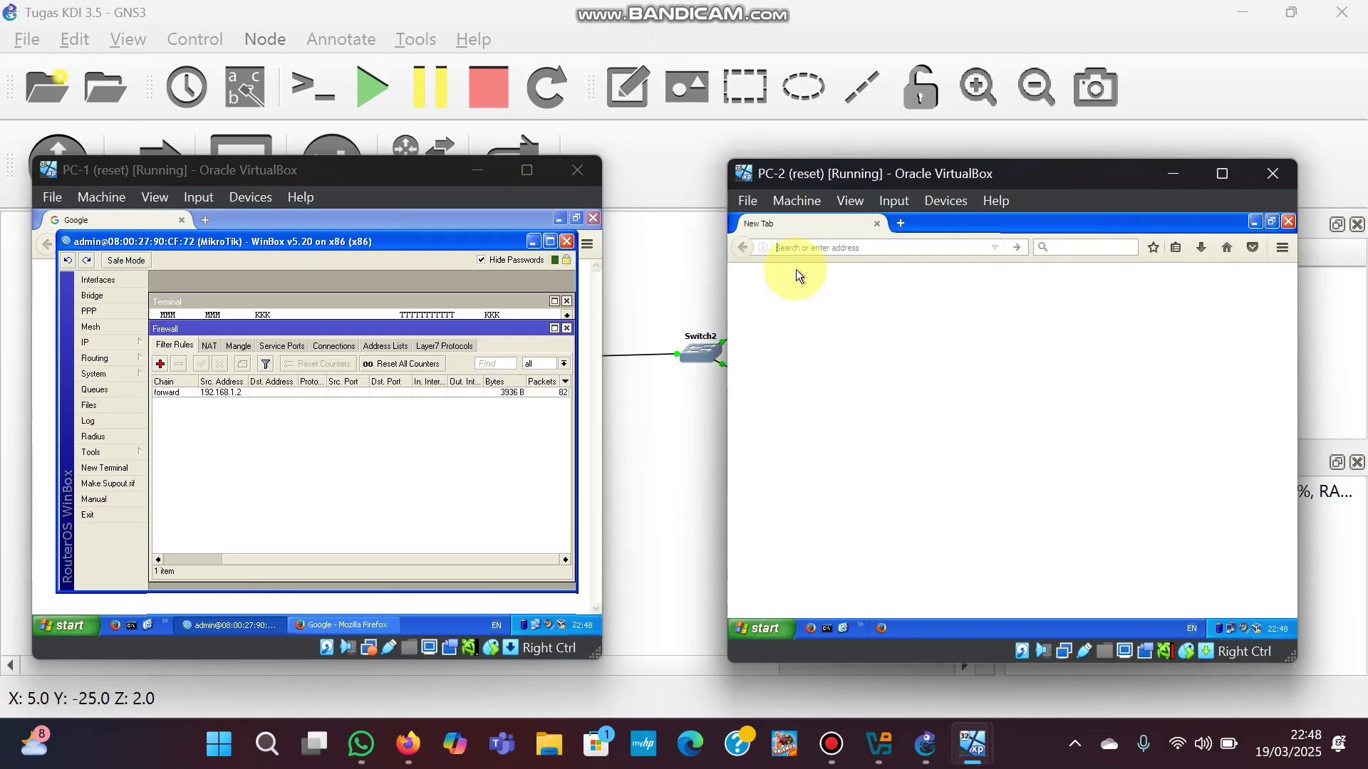
type("goog")
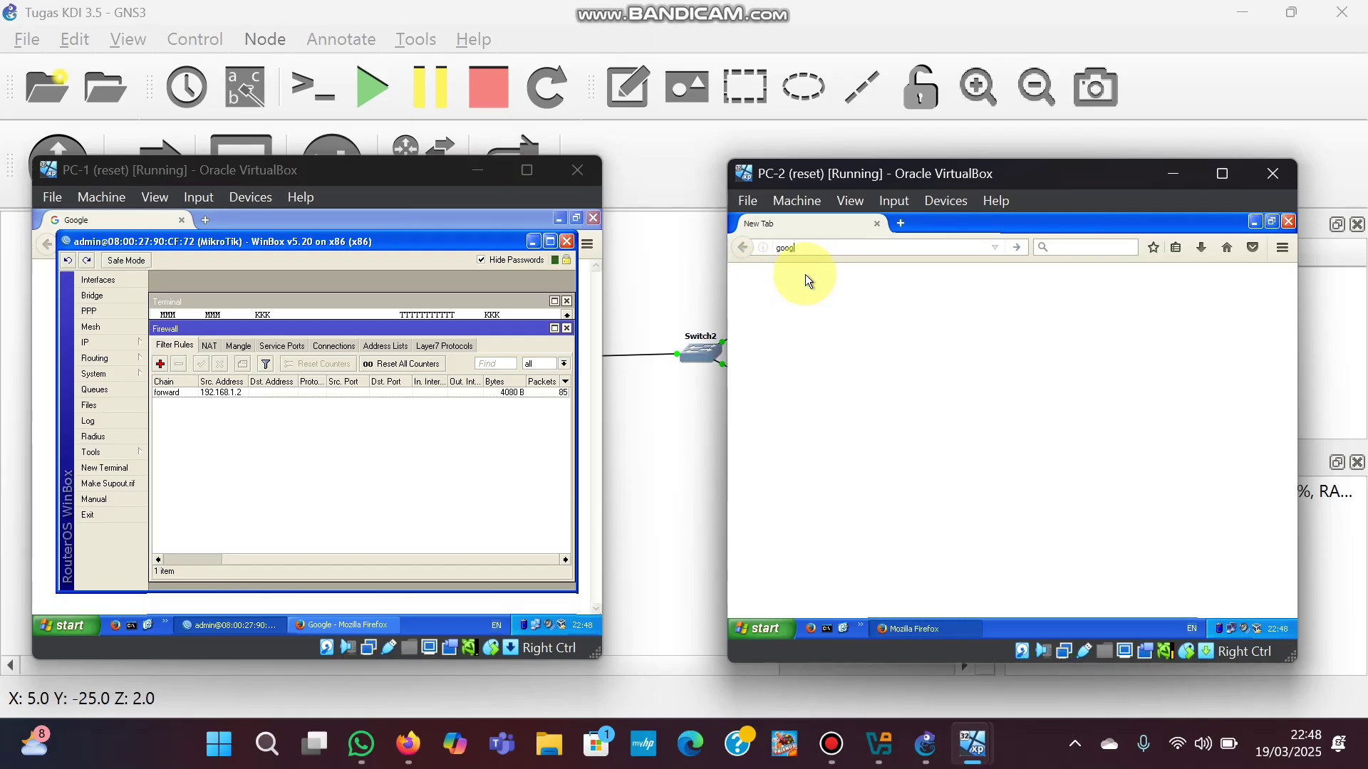
type("le.co")
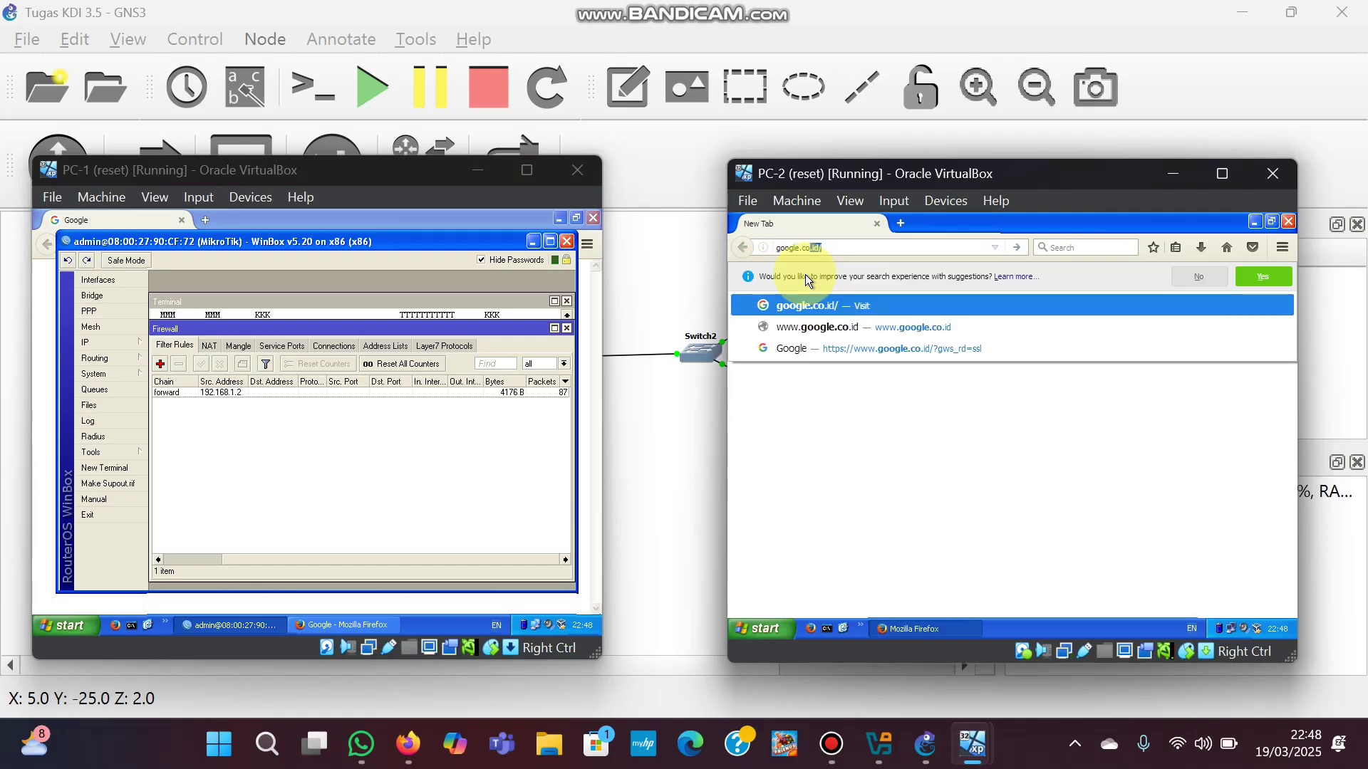
key("Return")
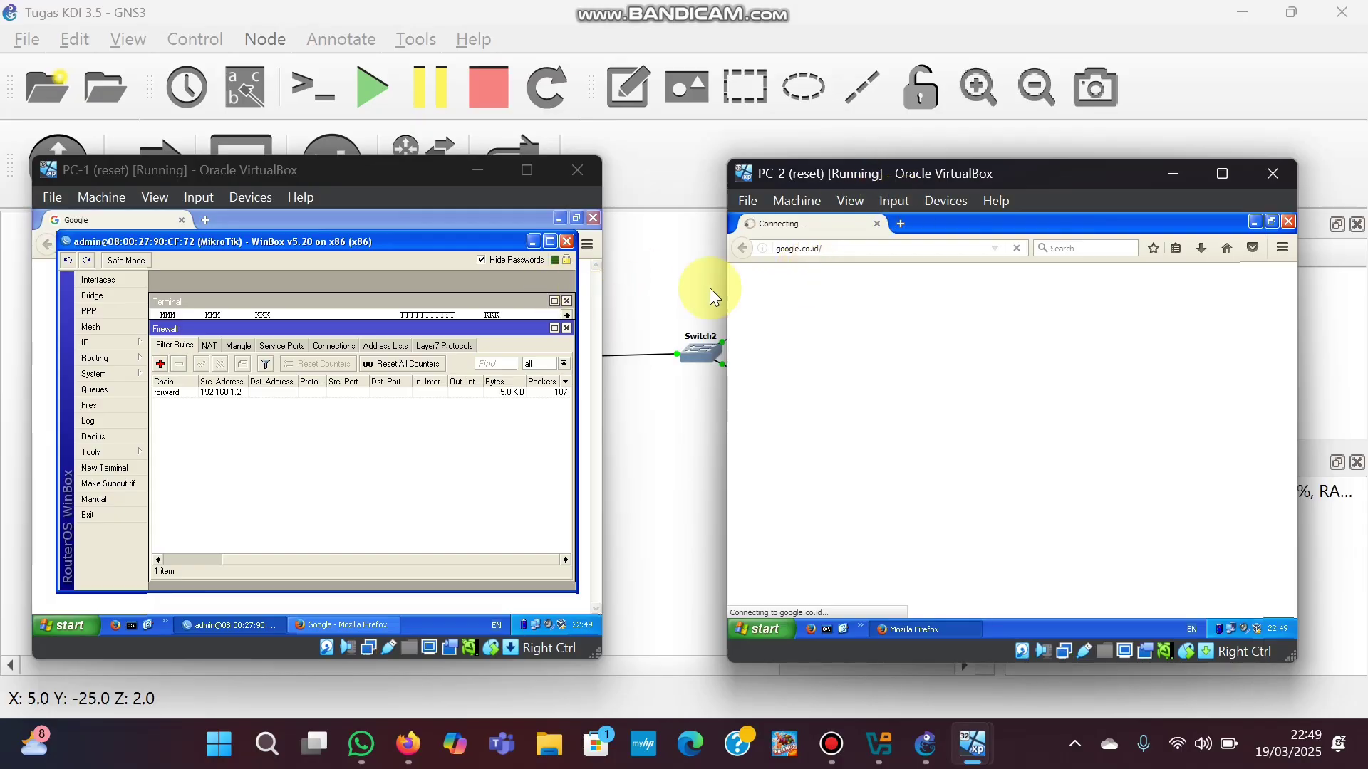
Minimize Firefox on PC-2, ping google.co.id from a new Command Prompt, and stop the ping before it completes
left_click(1254, 223)
double_click(748, 345)
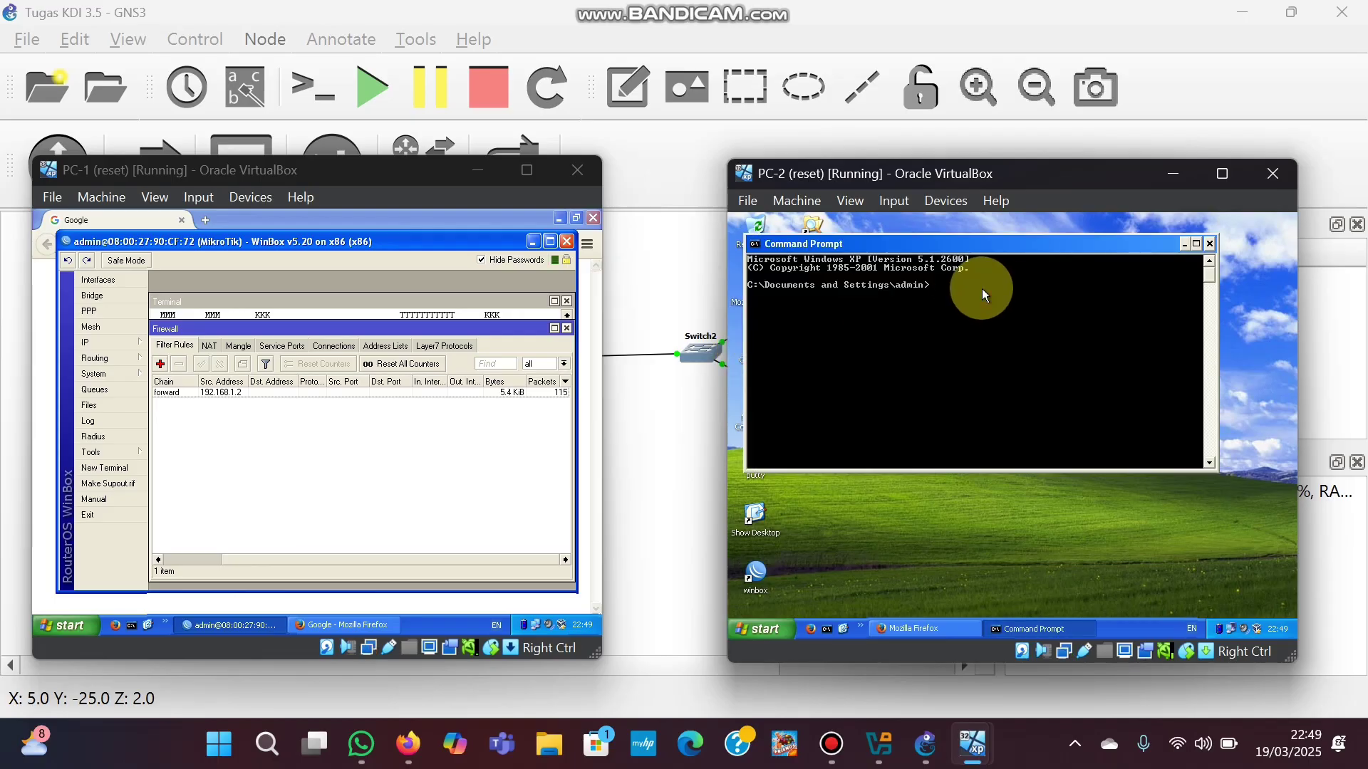
type("ping")
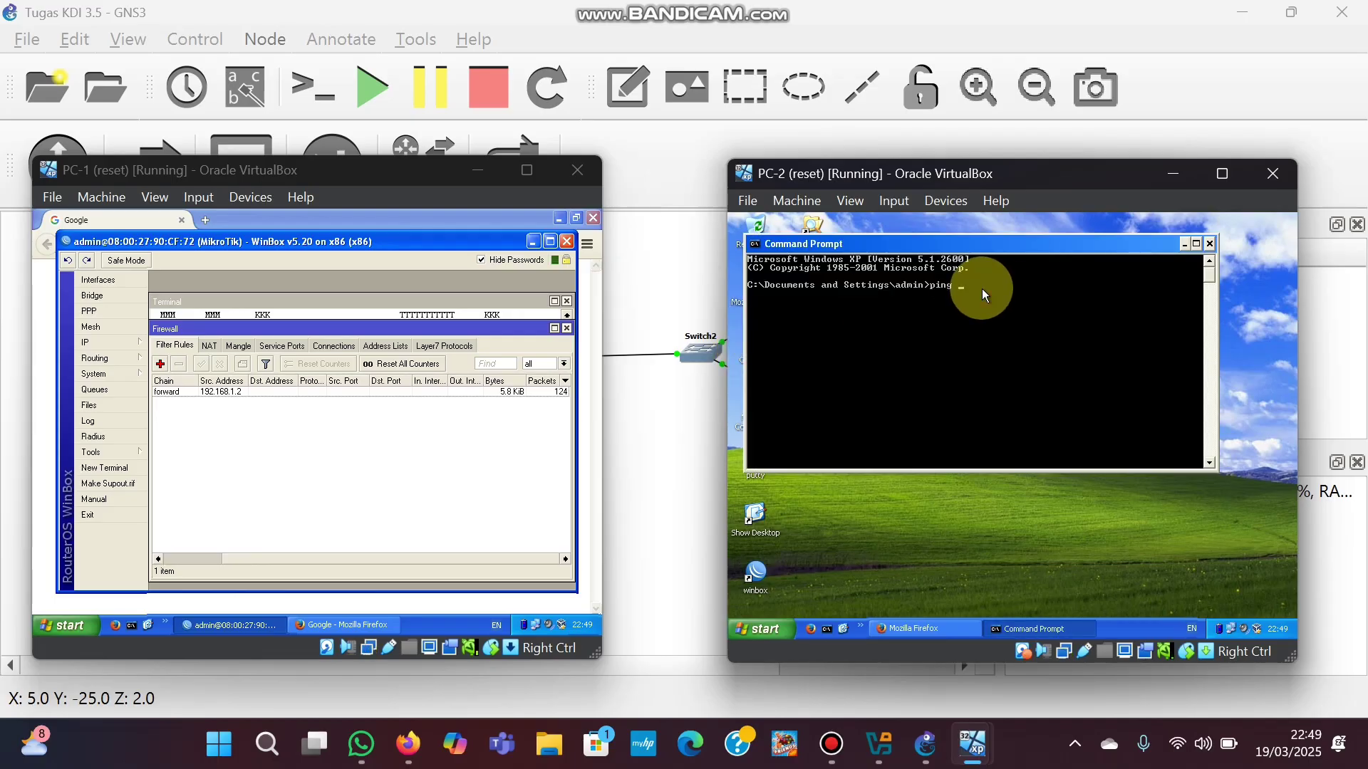
type(" goo")
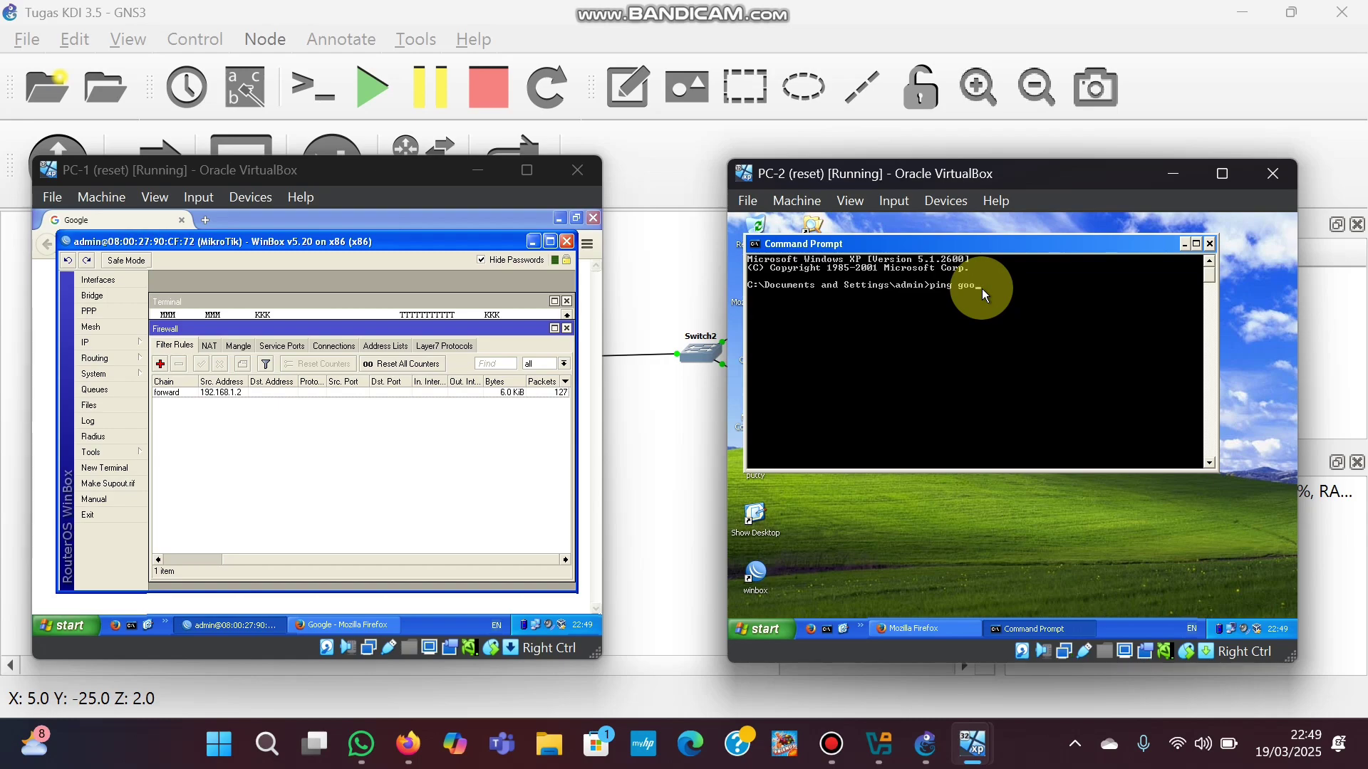
type("gle.co.id")
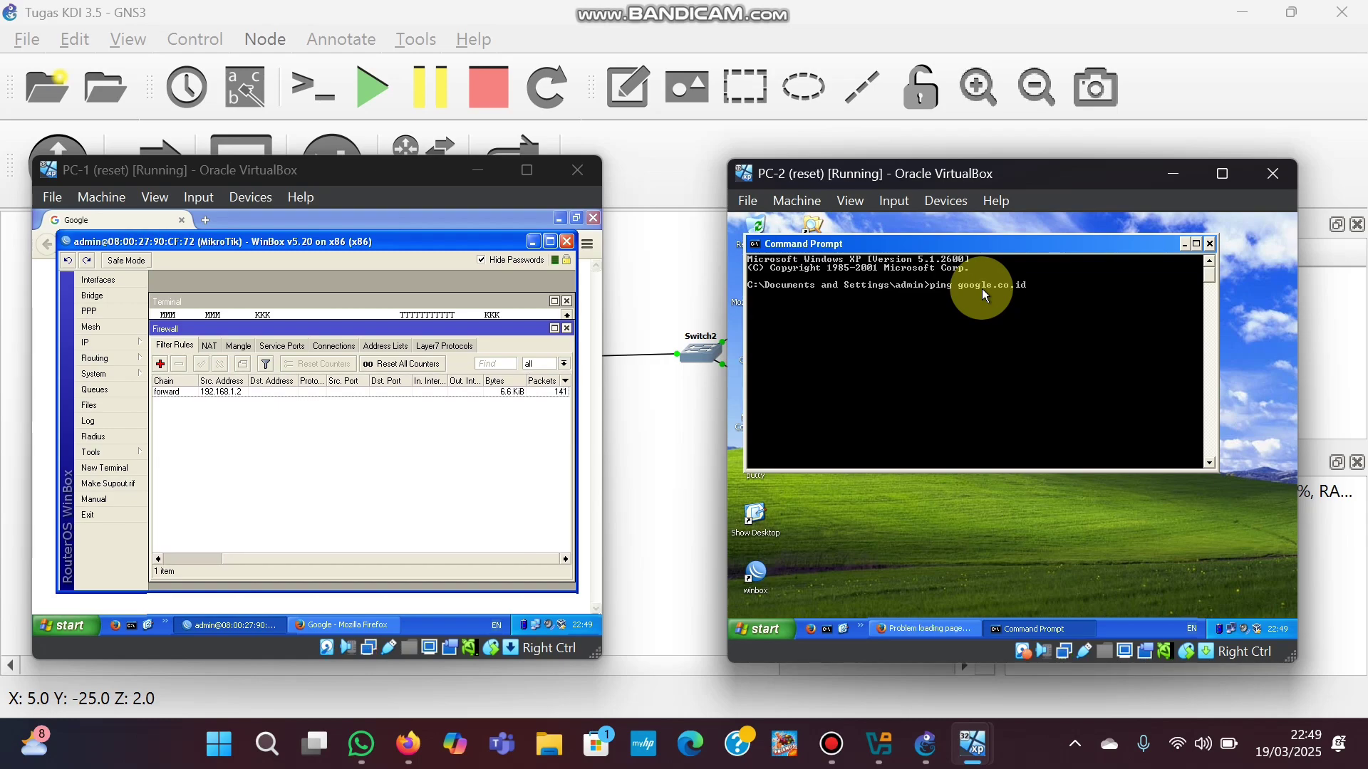
key("Return")
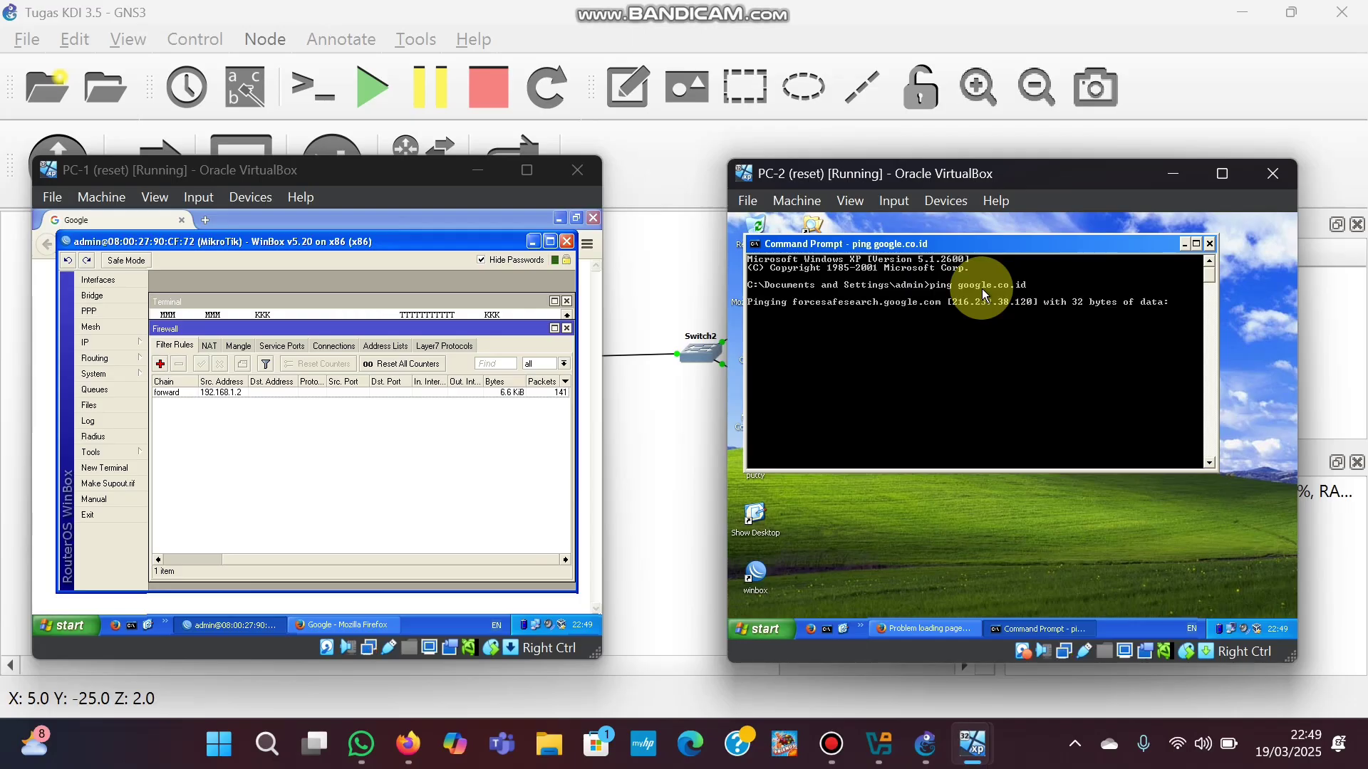
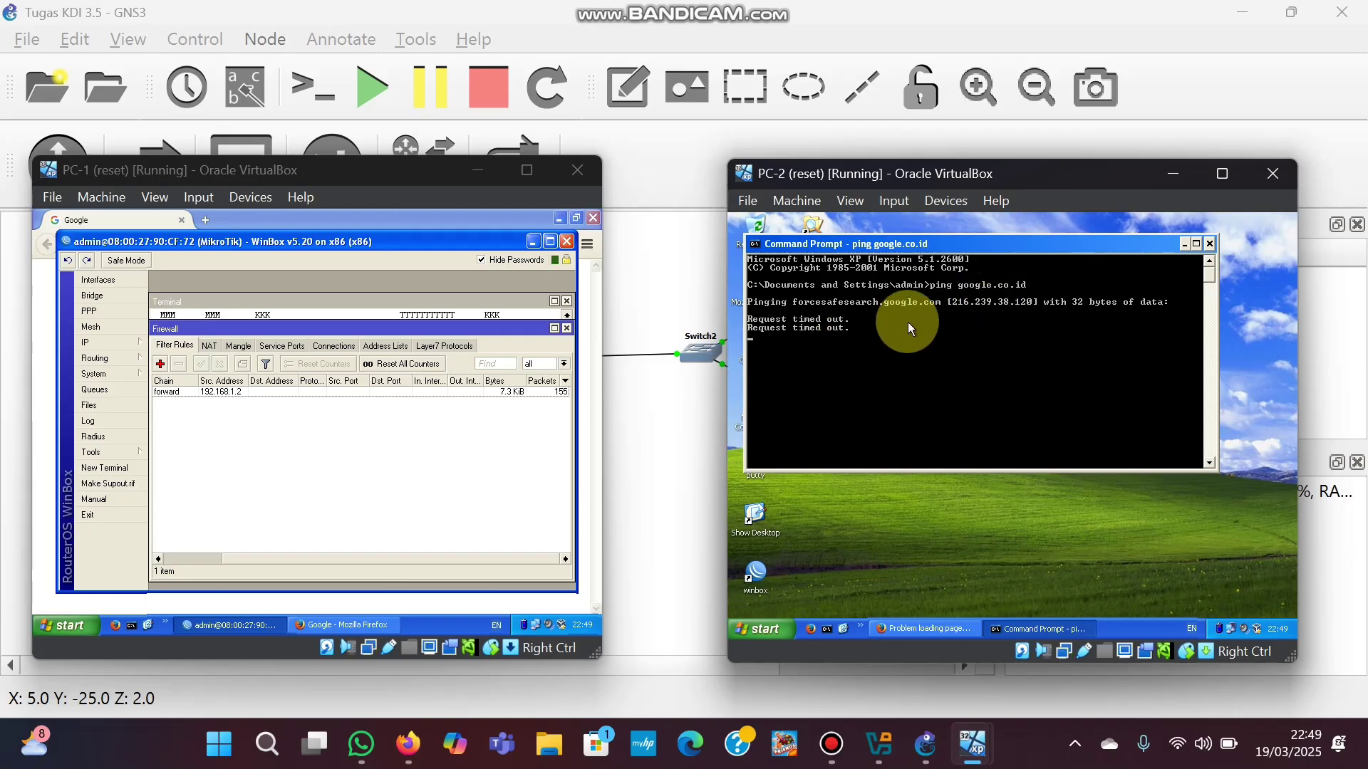
key("ctrl+c")
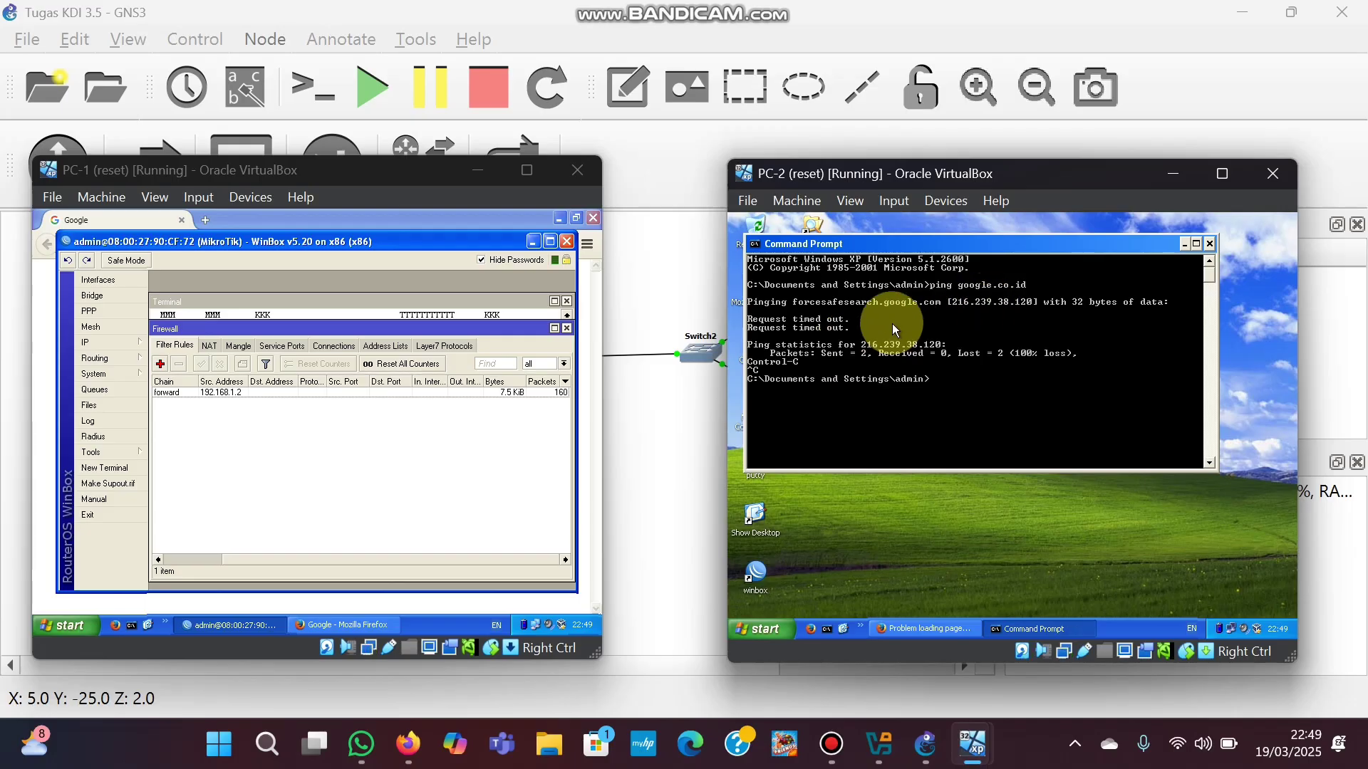
Ping the gateway 192.168.1.254 from PC-2 and compare the replies with the earlier google.co.id ping output
type("ping")
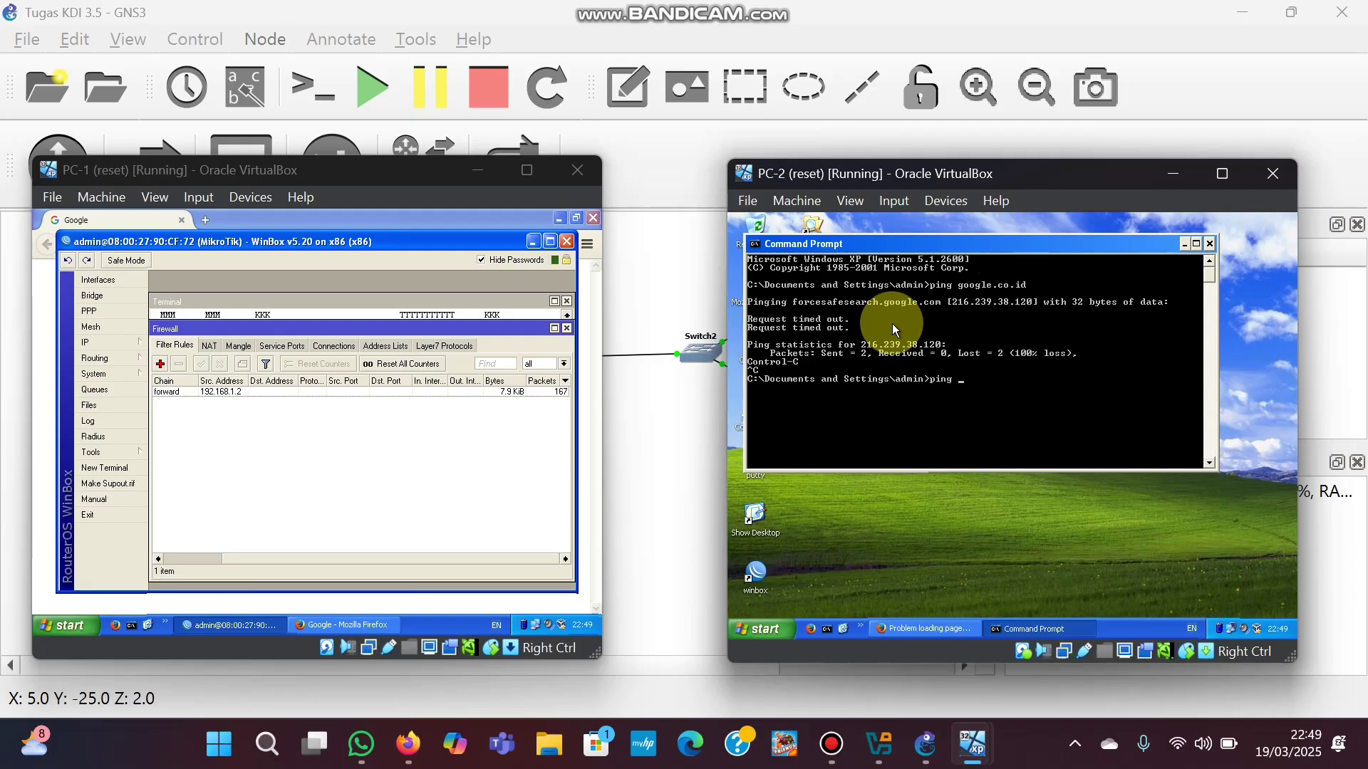
type(" 192")
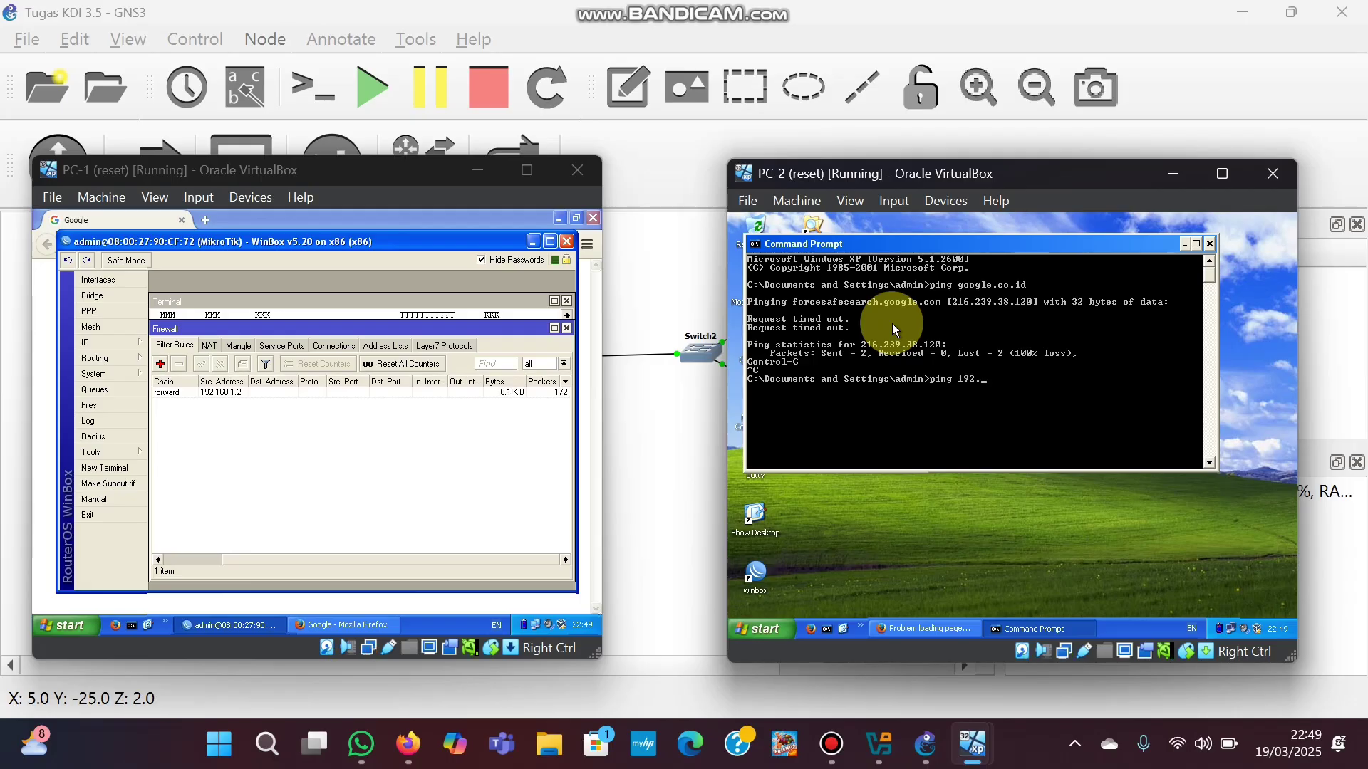
type(".168")
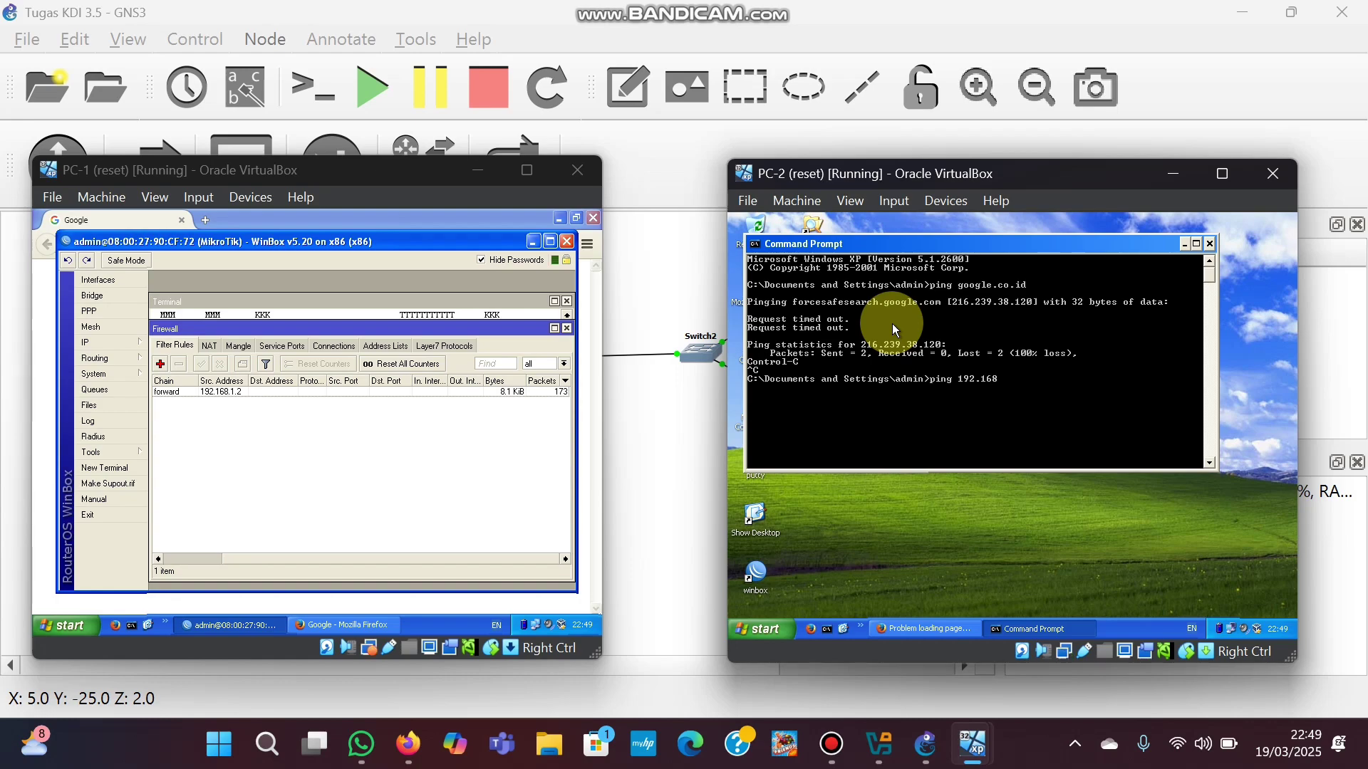
type(".1")
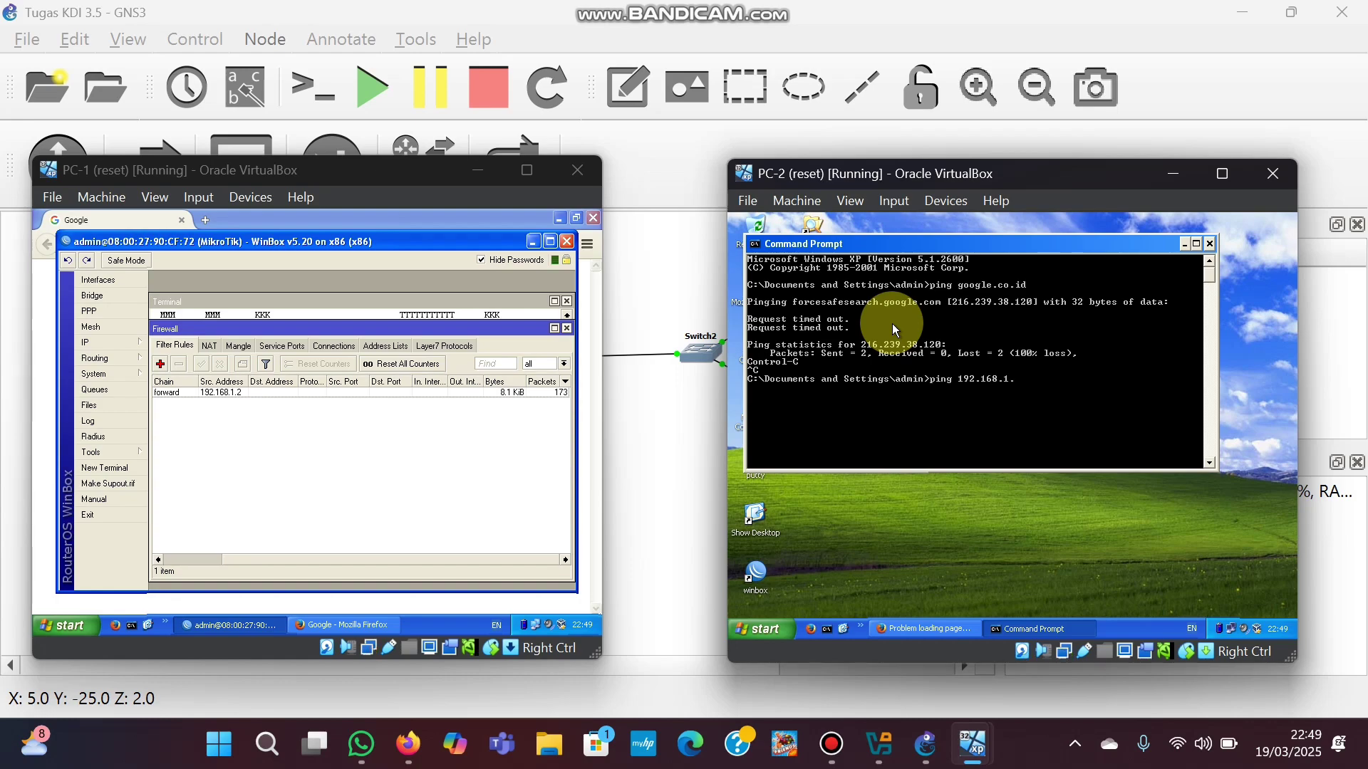
type(".254")
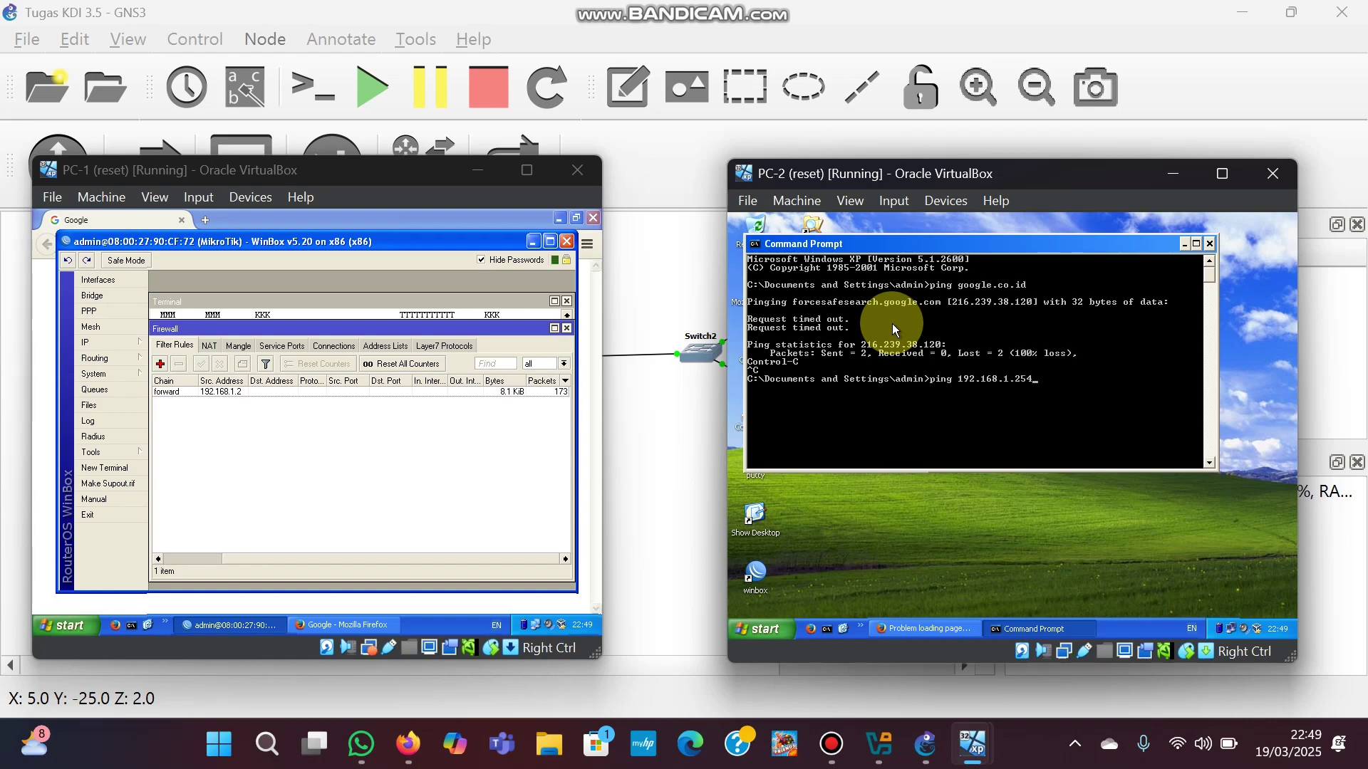
key("Return")
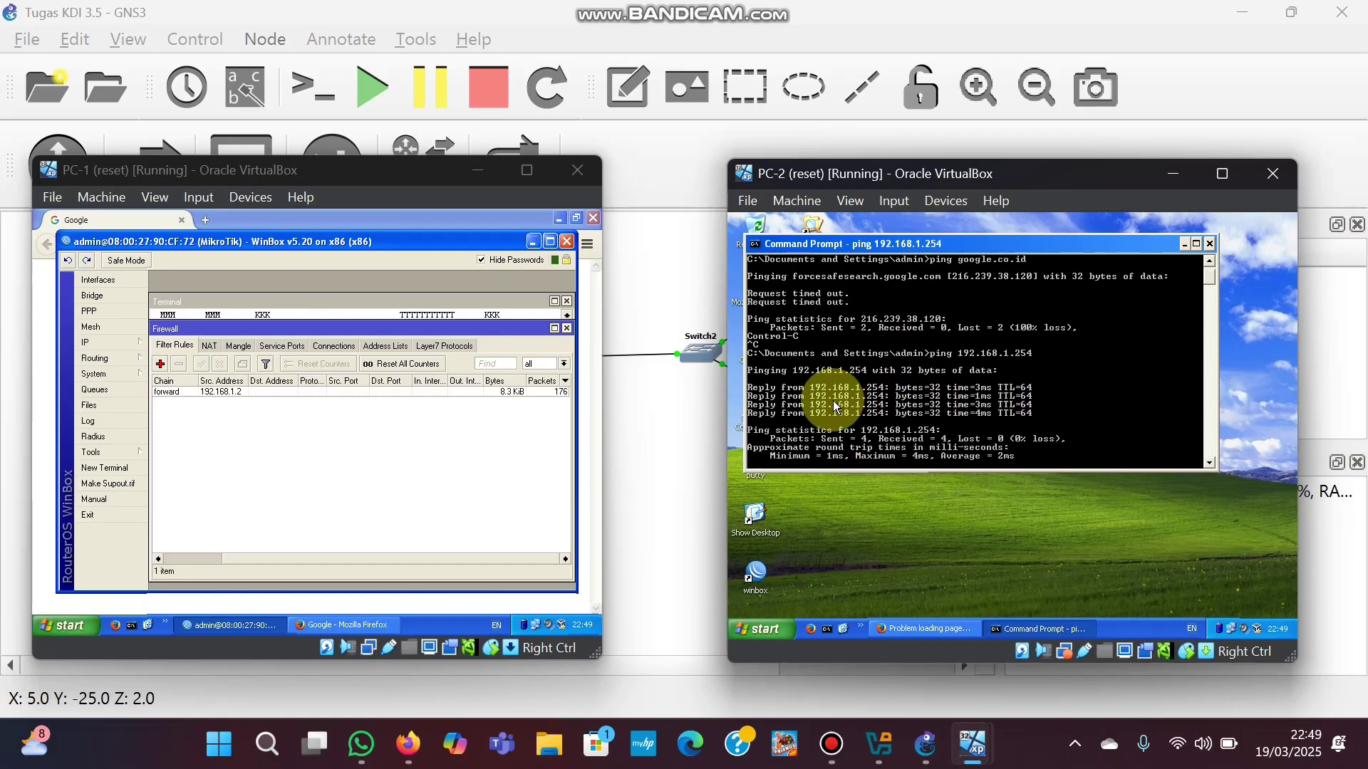
scroll(966, 372, "up", 2)
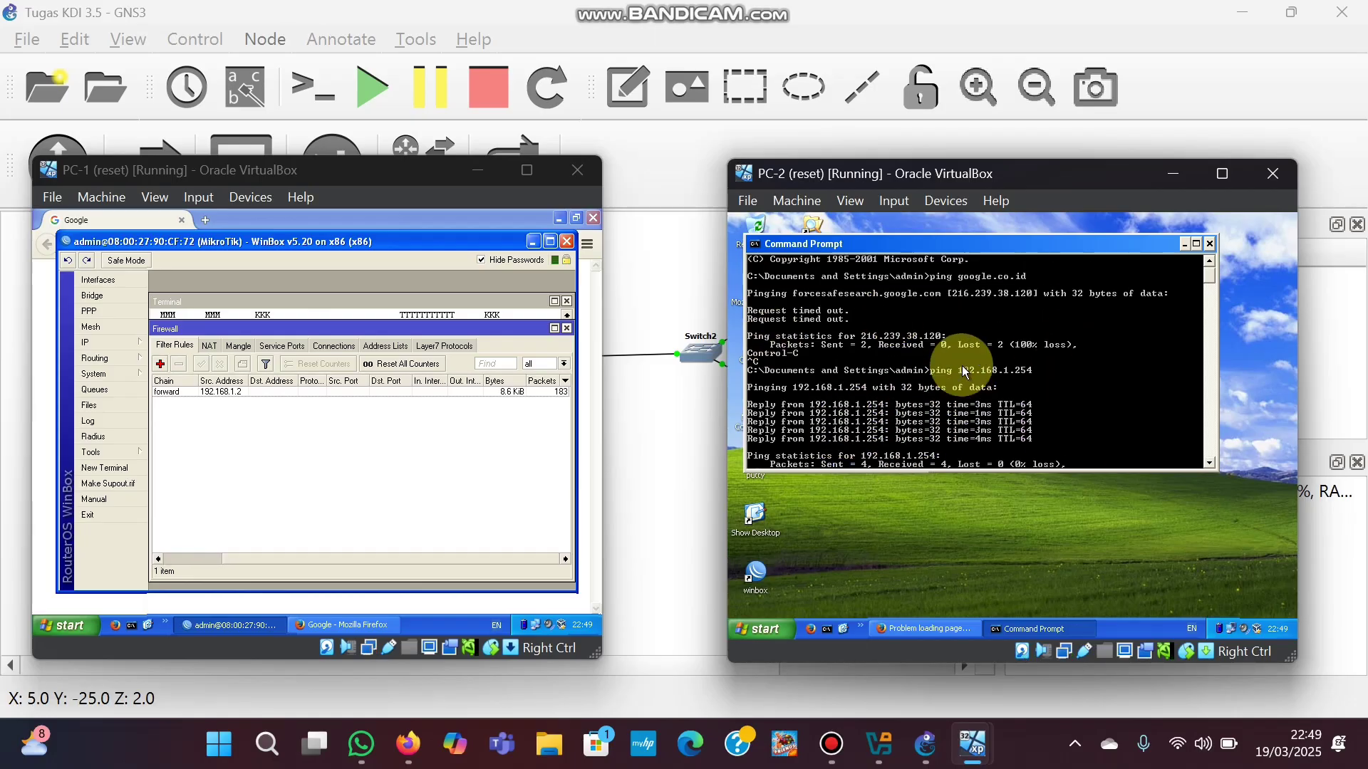
scroll(965, 372, "down", 10)
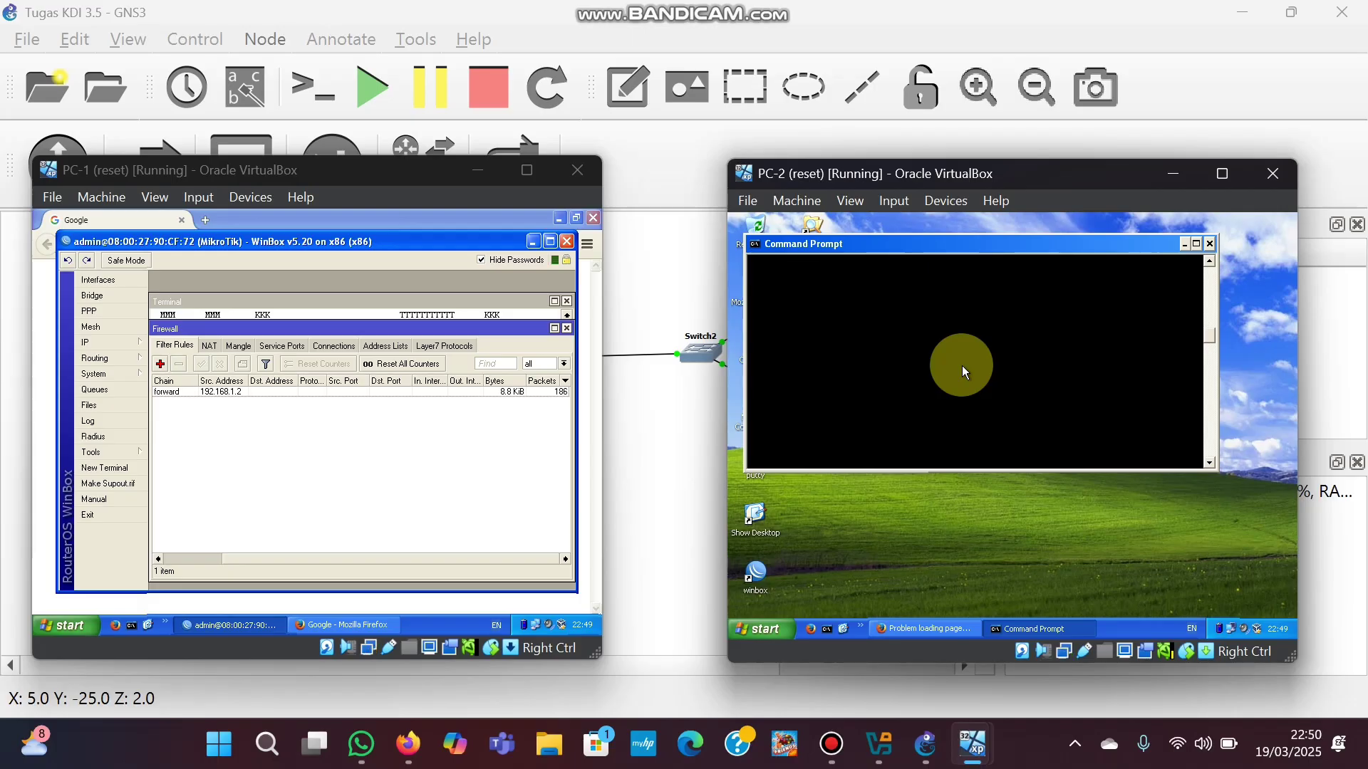
scroll(962, 365, "up", 10)
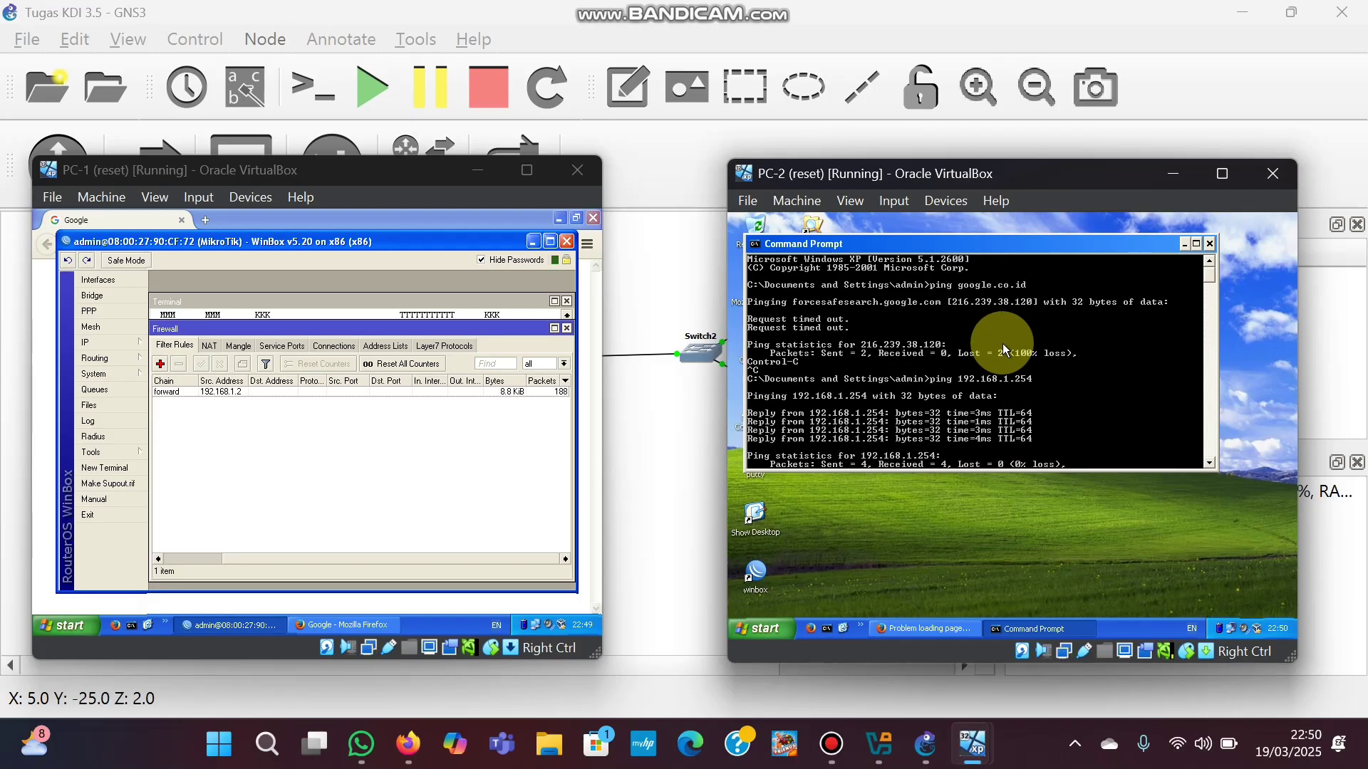
Review the rest of the gateway ping output on PC-2, including its statistics, and close the Command Prompt
scroll(1002, 344, "down", 1)
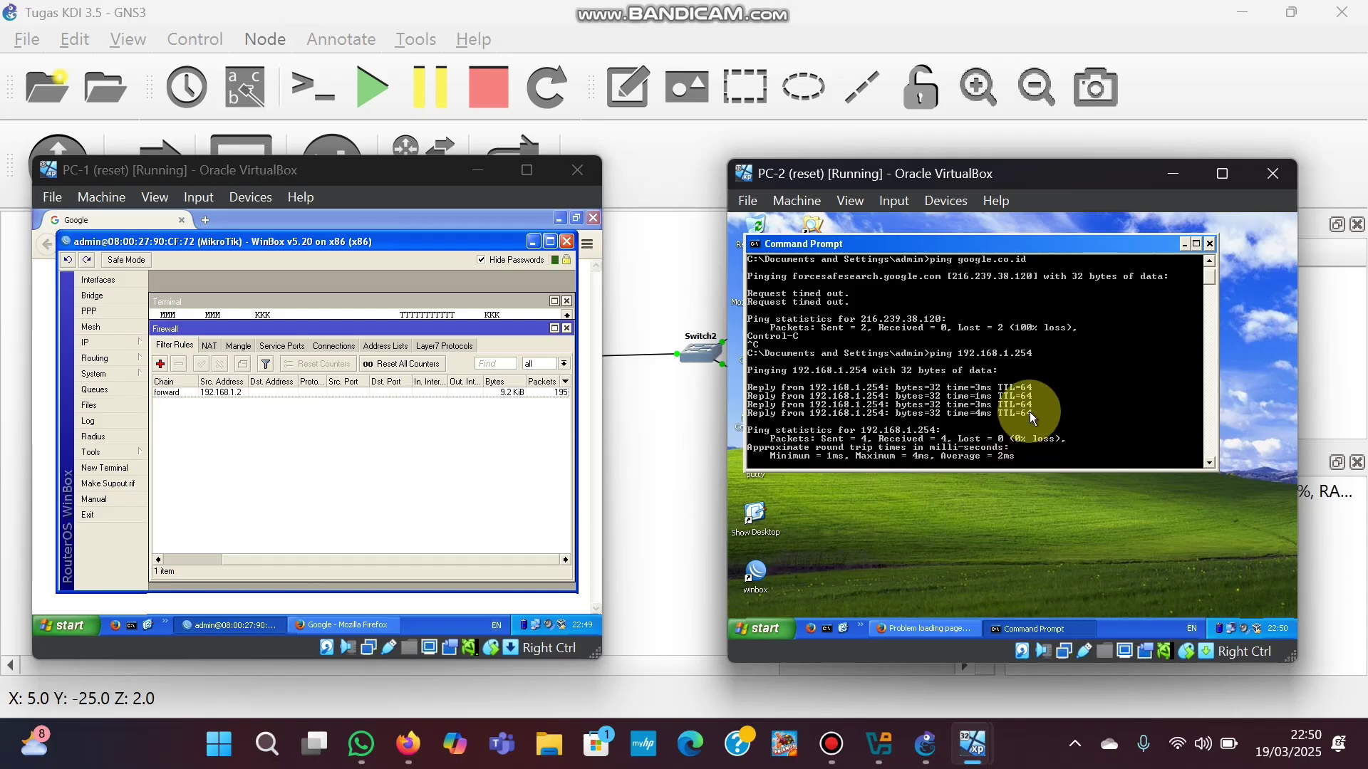
scroll(1028, 412, "down", 3)
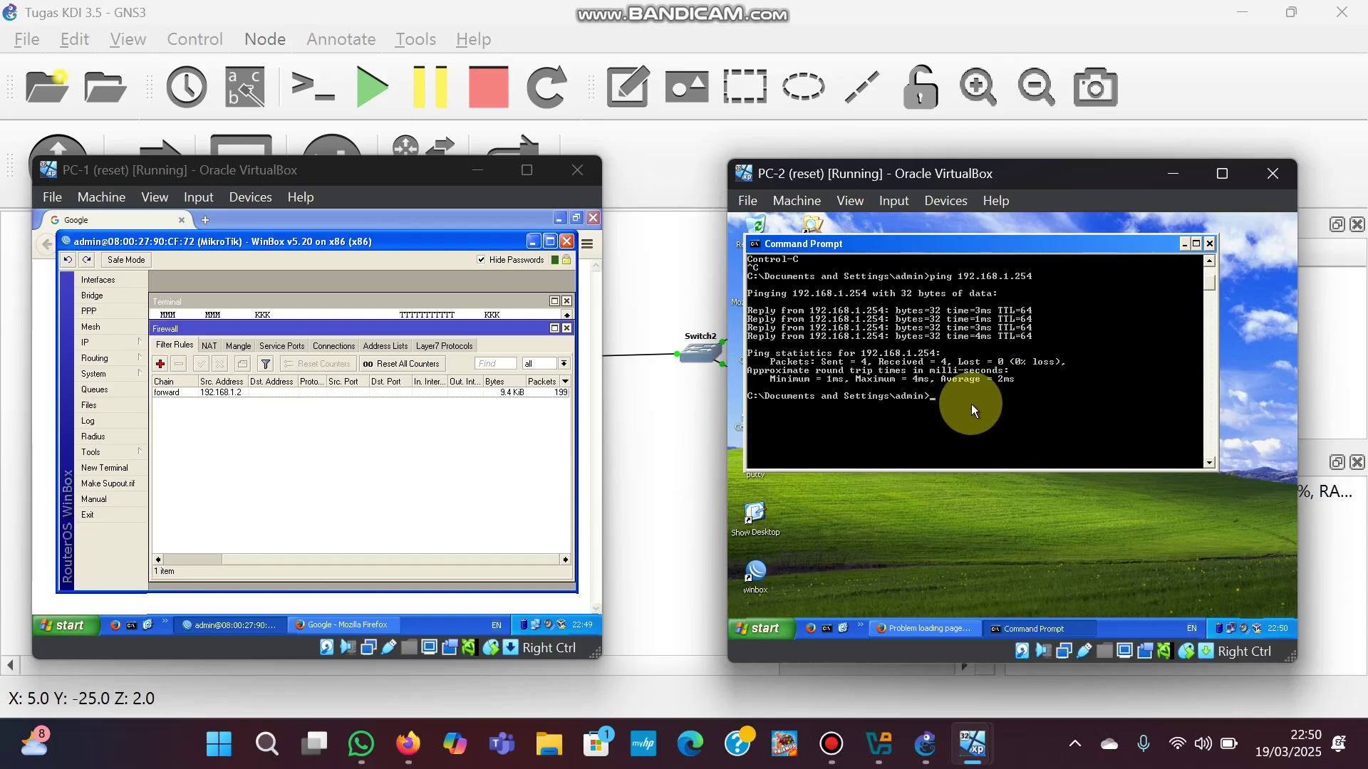
scroll(934, 322, "up", 1)
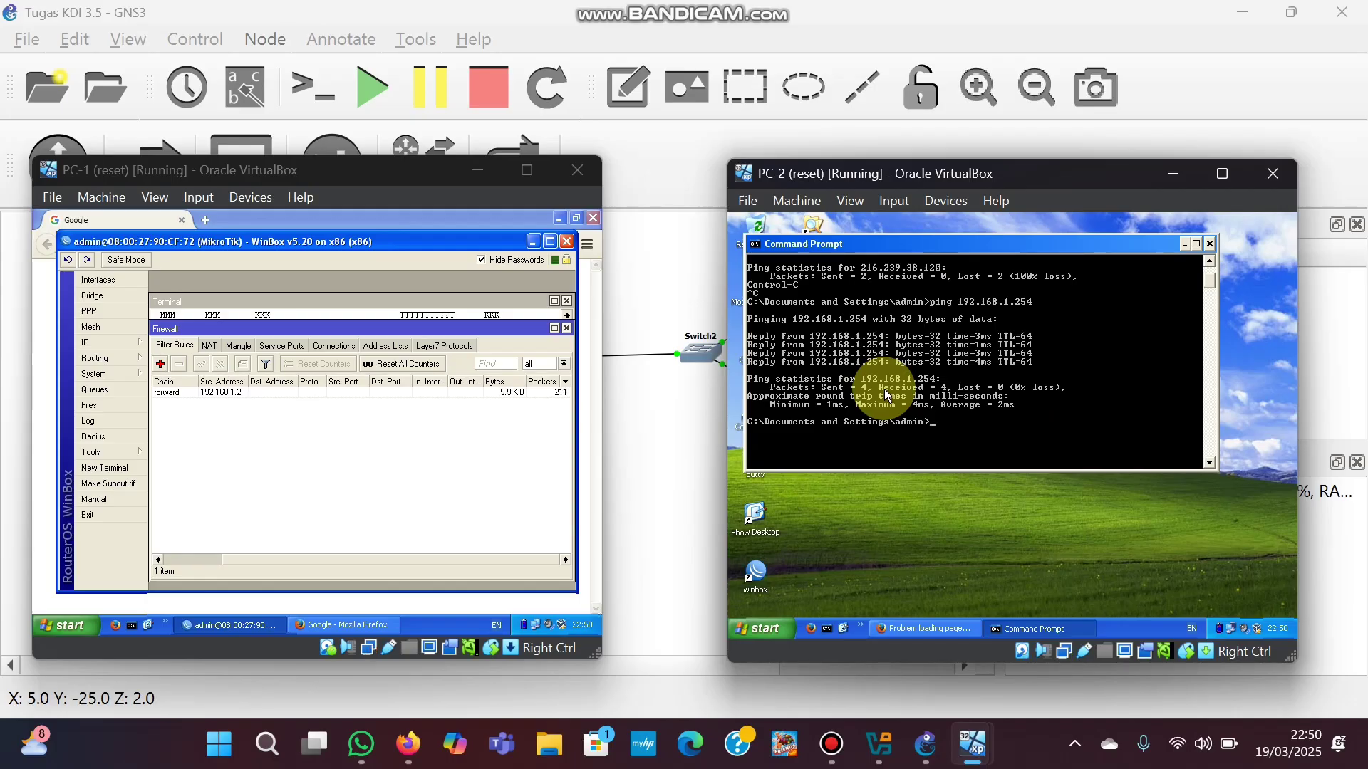
left_click(1210, 243)
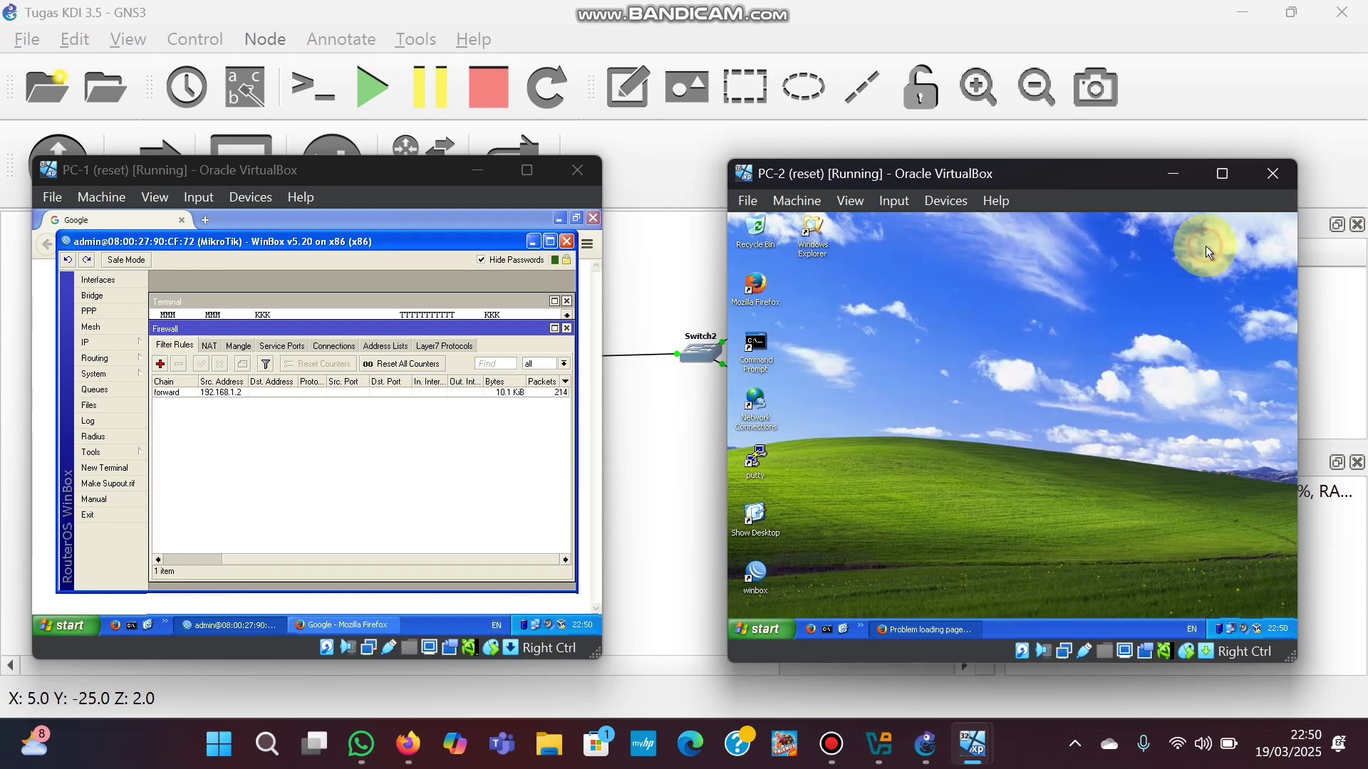
Start a new firewall filter rule on PC-1 with chain input, protocol icmp and source address 192.168.1.2
left_click(161, 362)
left_click(161, 362)
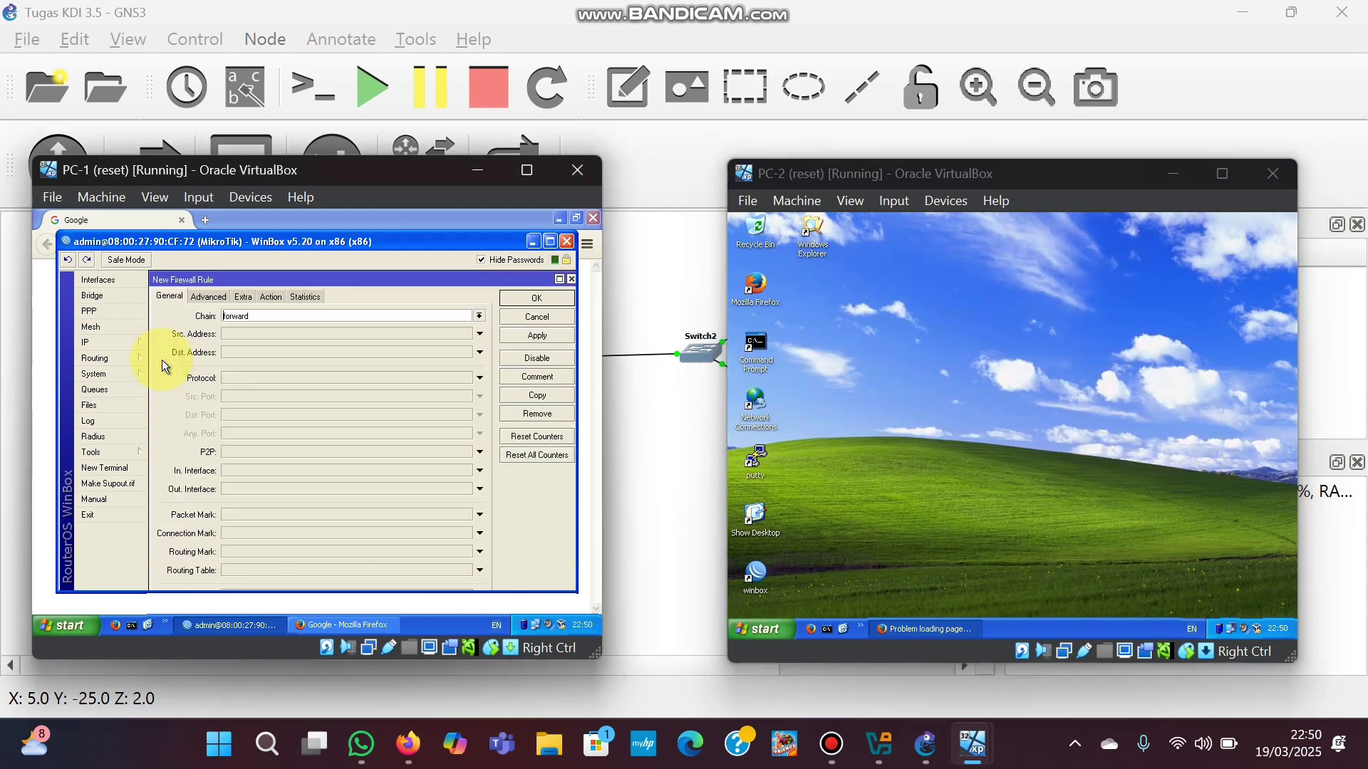
left_click(482, 317)
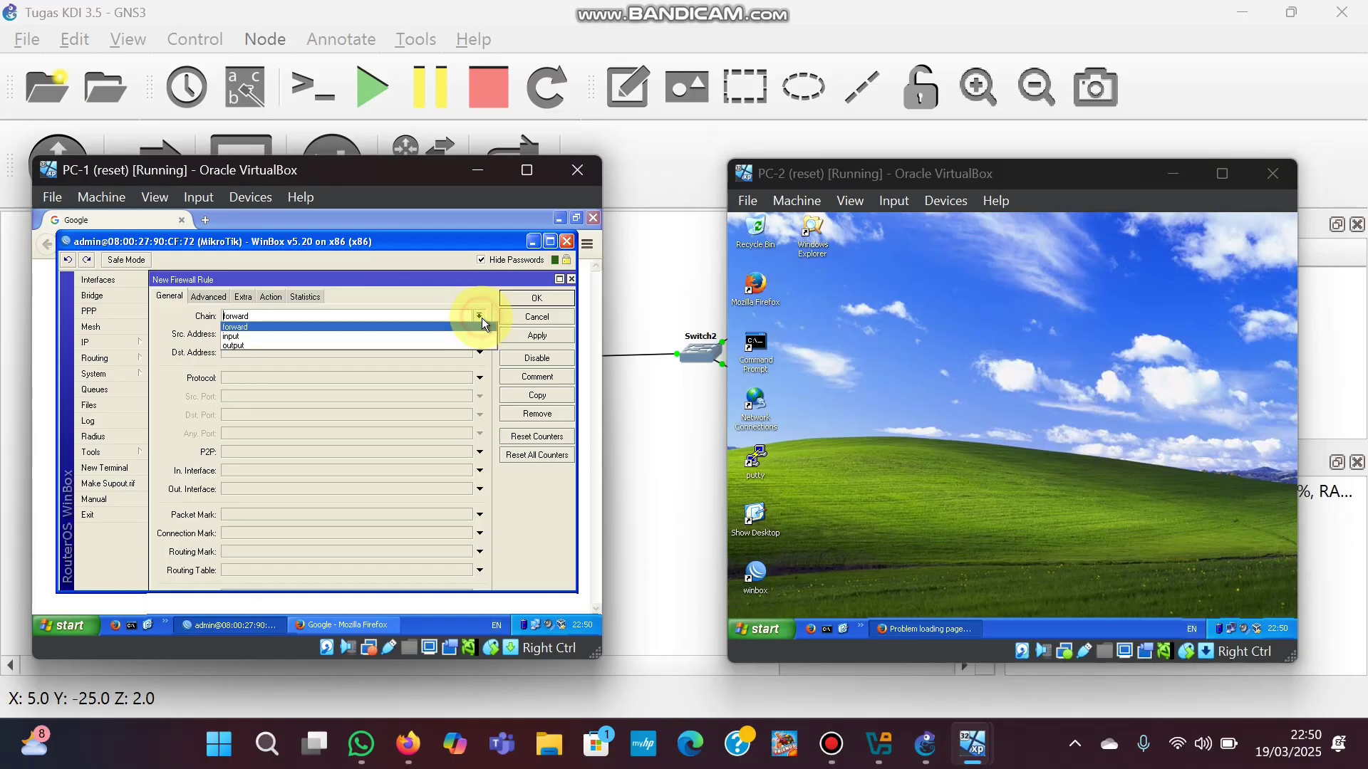
left_click(340, 335)
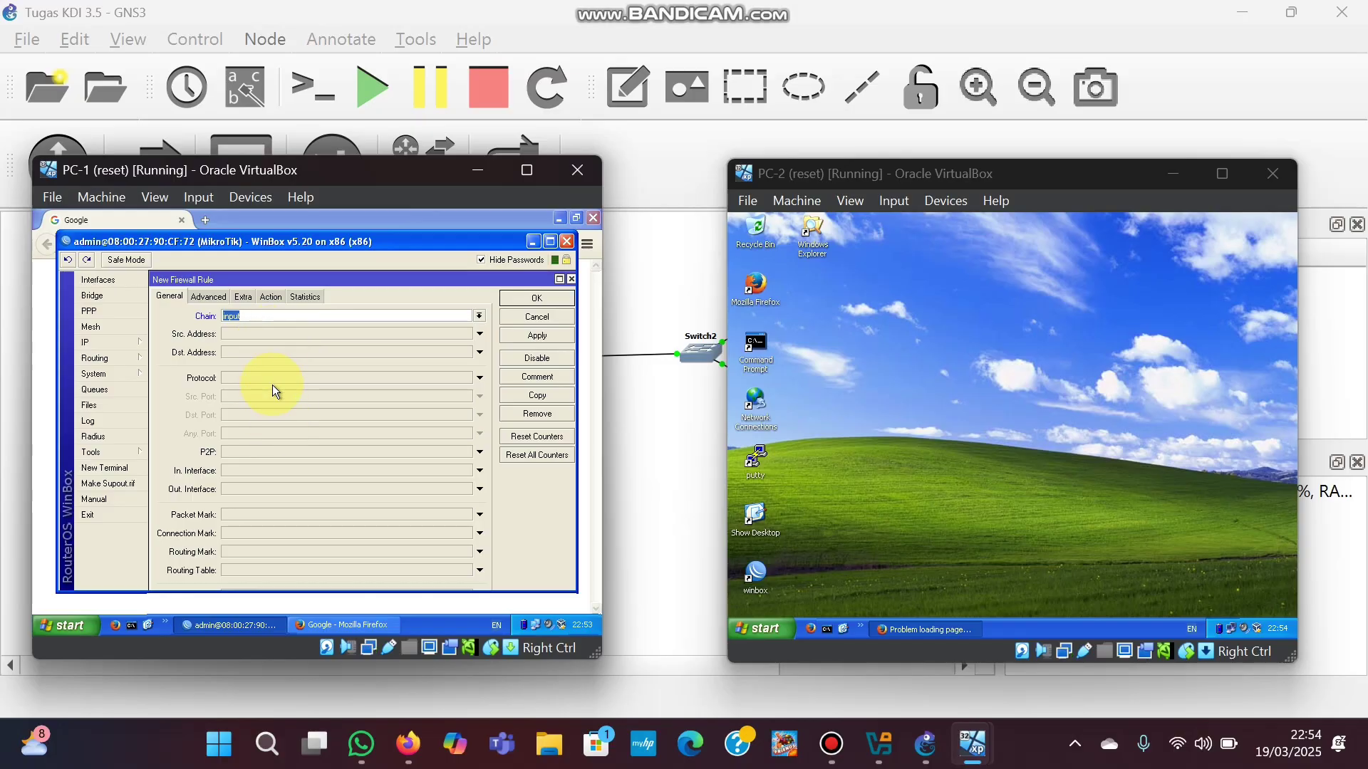
left_click(478, 383)
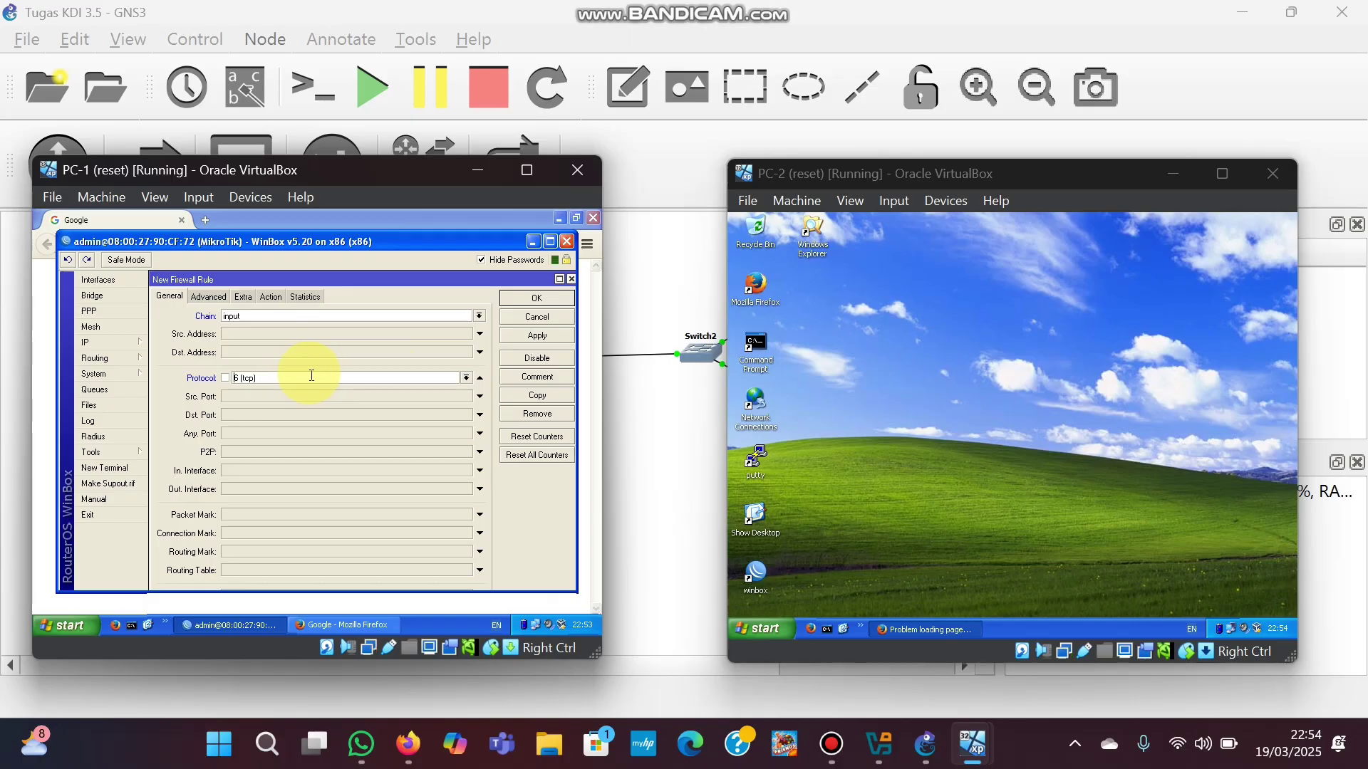
left_click(468, 376)
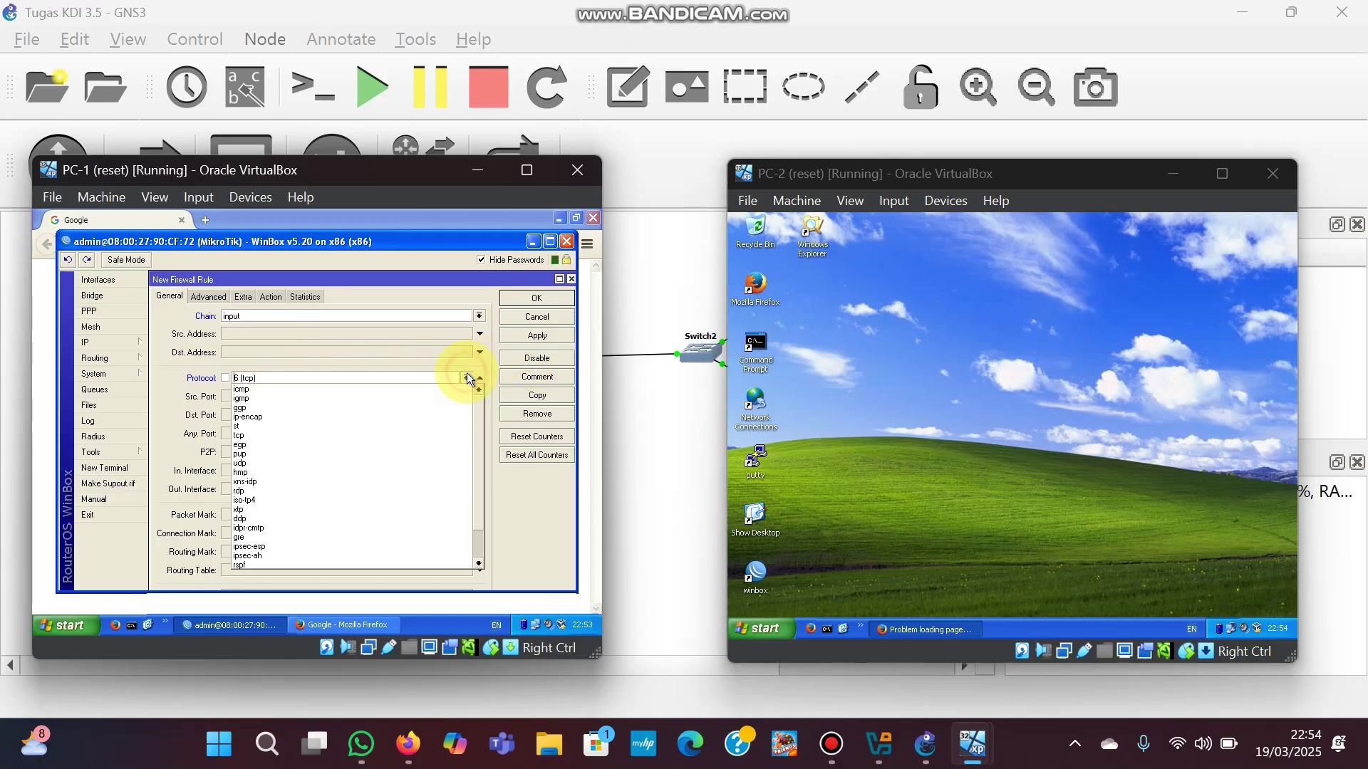
left_click(290, 389)
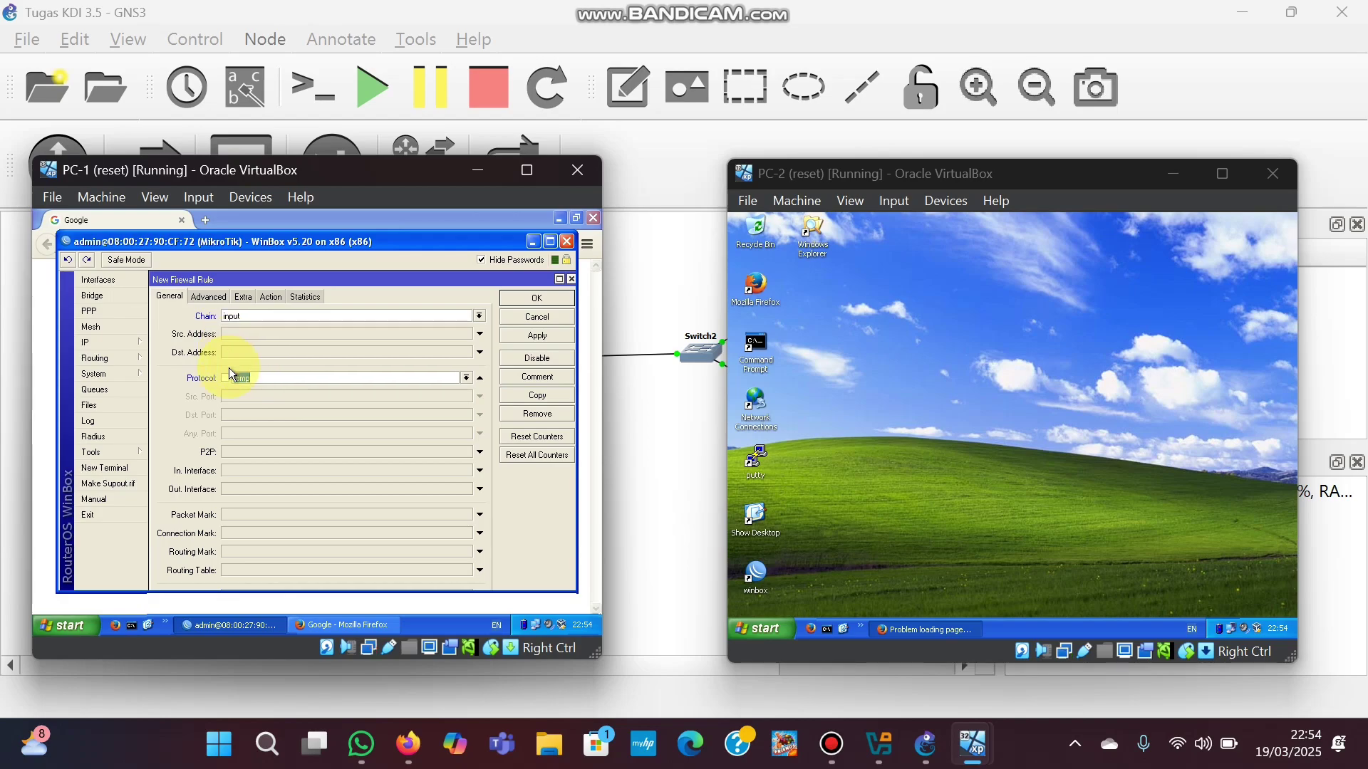
left_click(228, 336)
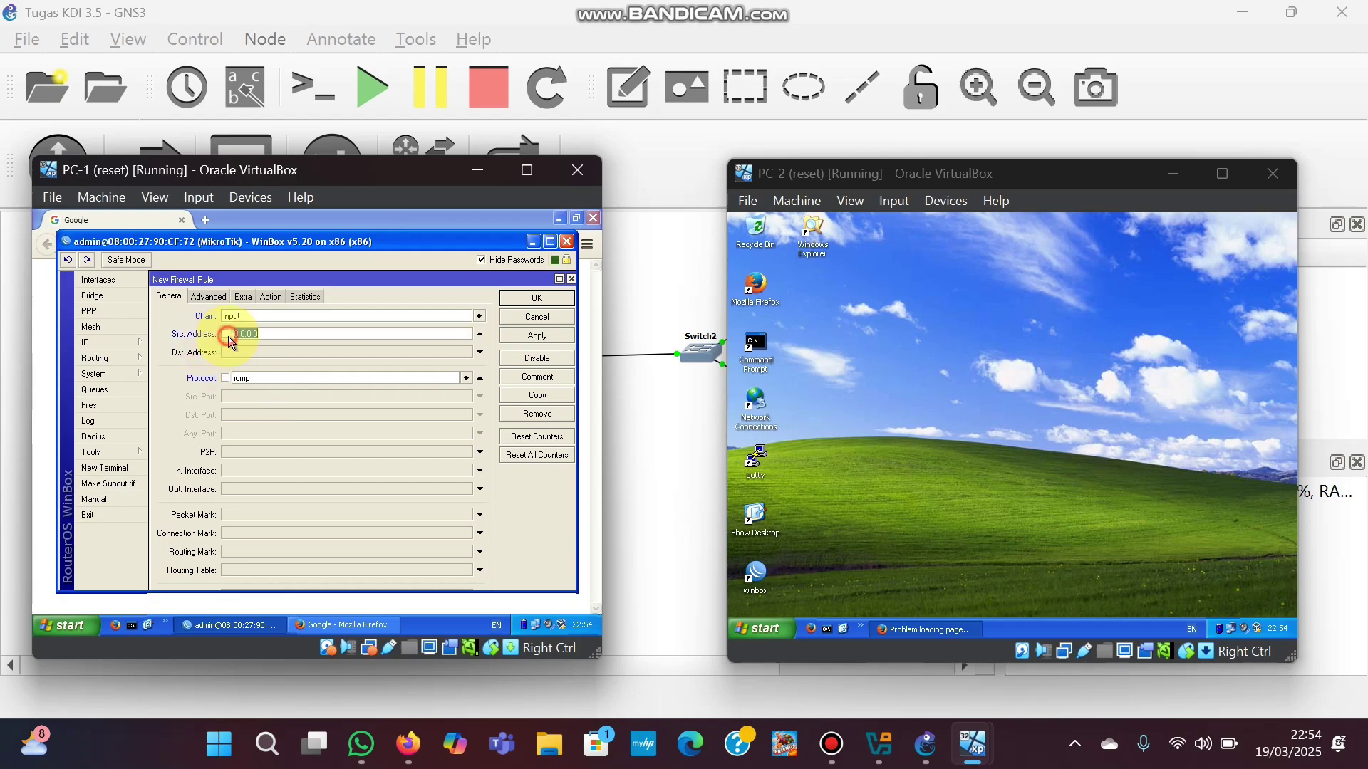
key("BackSpace")
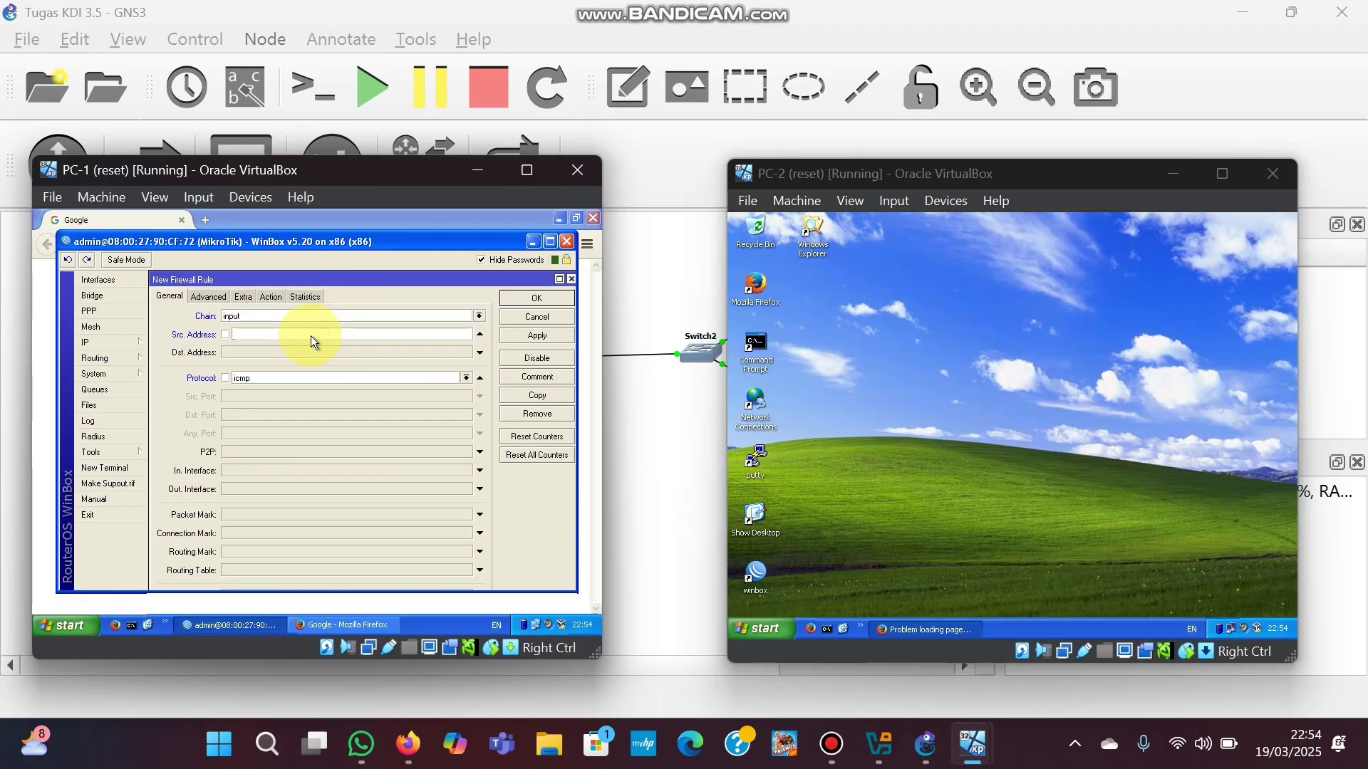
type("192.168.1.2")
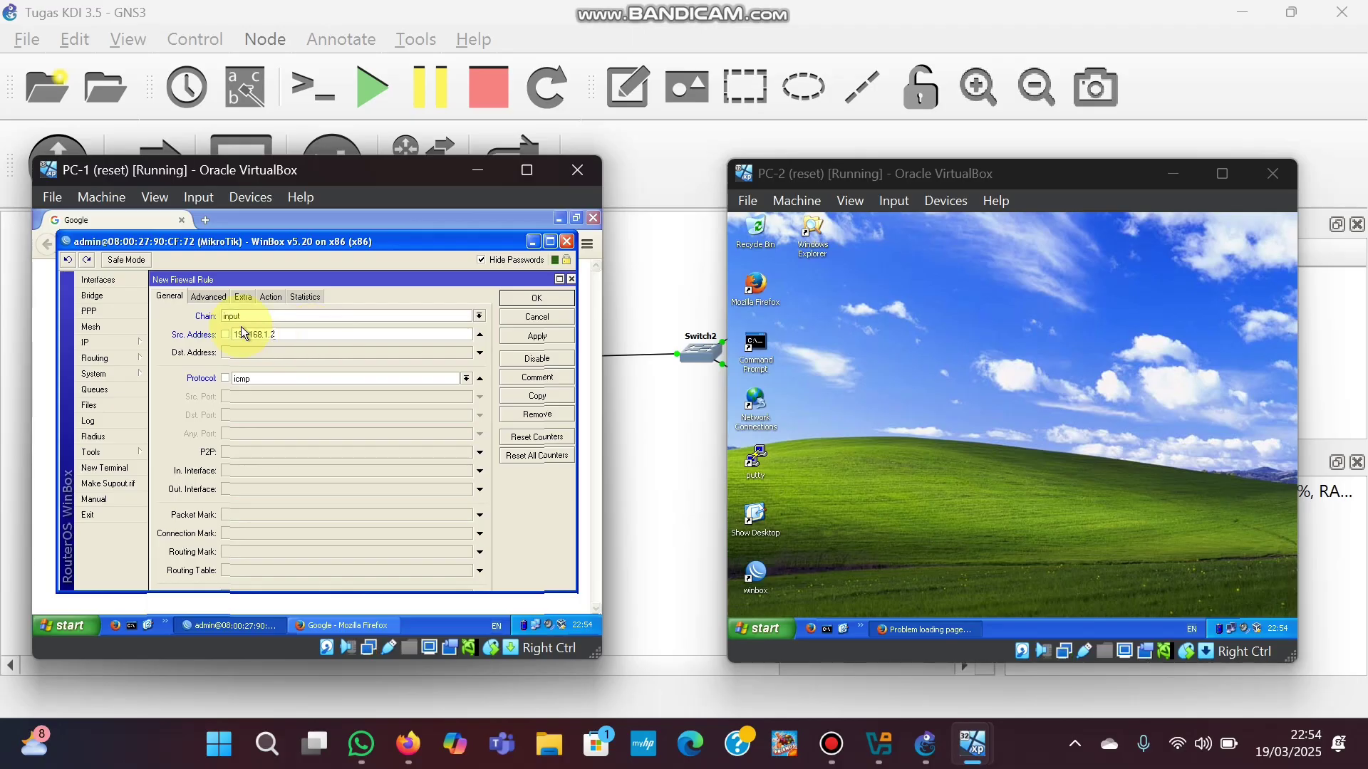
Set the new ICMP input rule's action to drop, then apply and save the rule
left_click(202, 297)
left_click(272, 297)
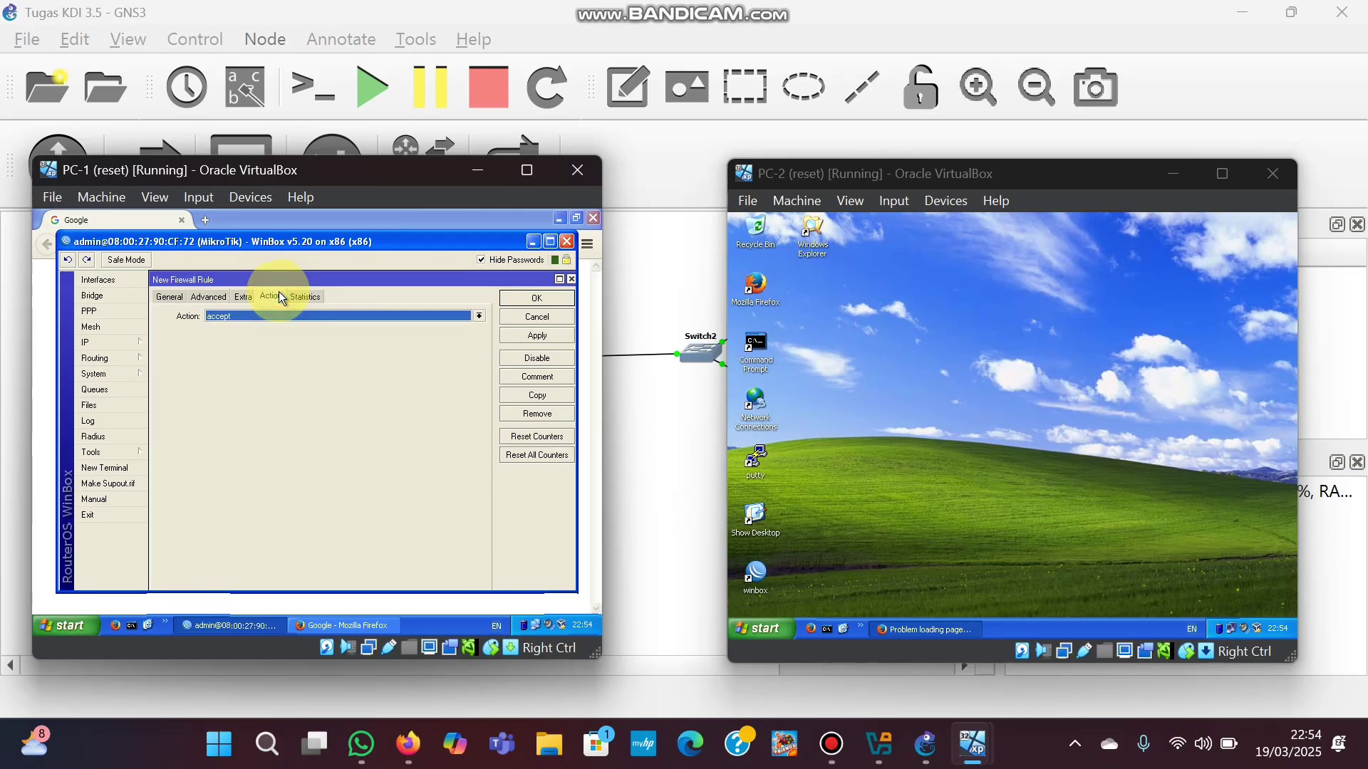
left_click(473, 315)
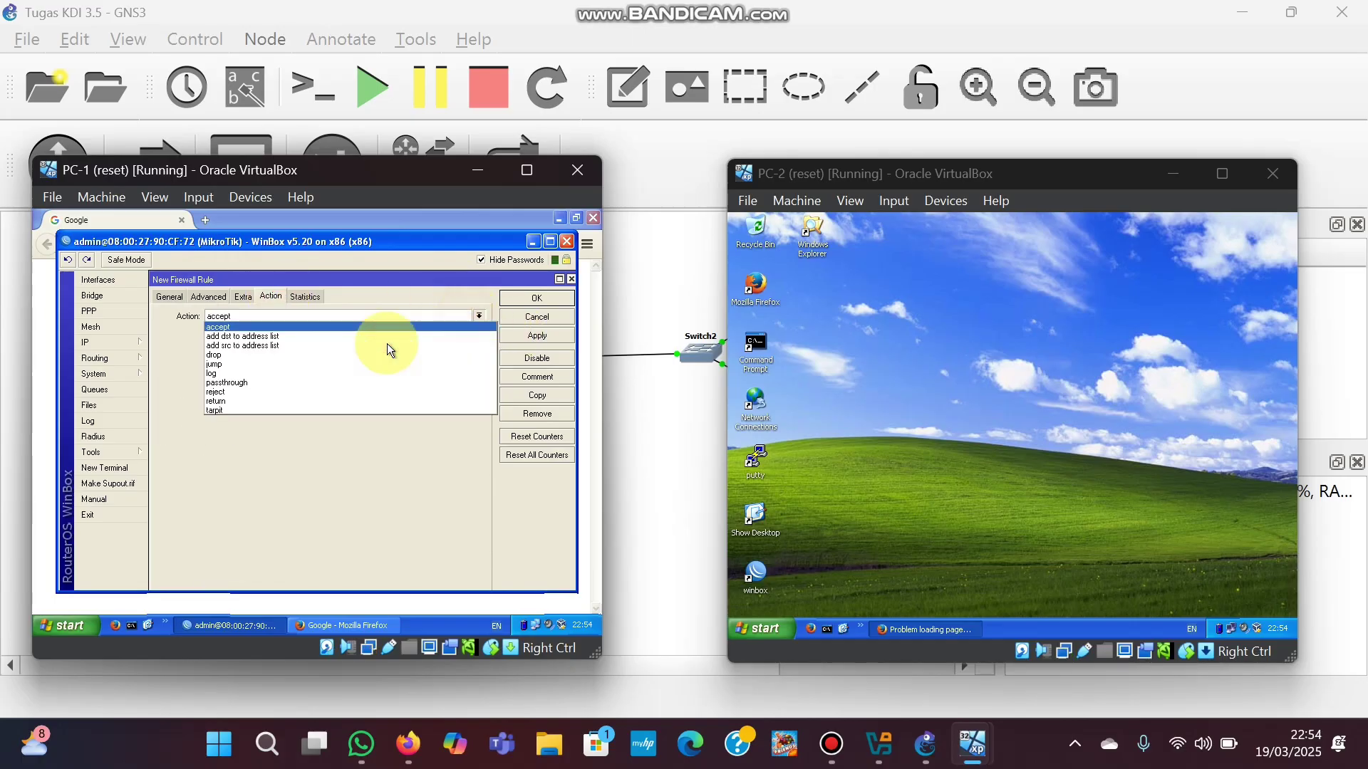
left_click(281, 356)
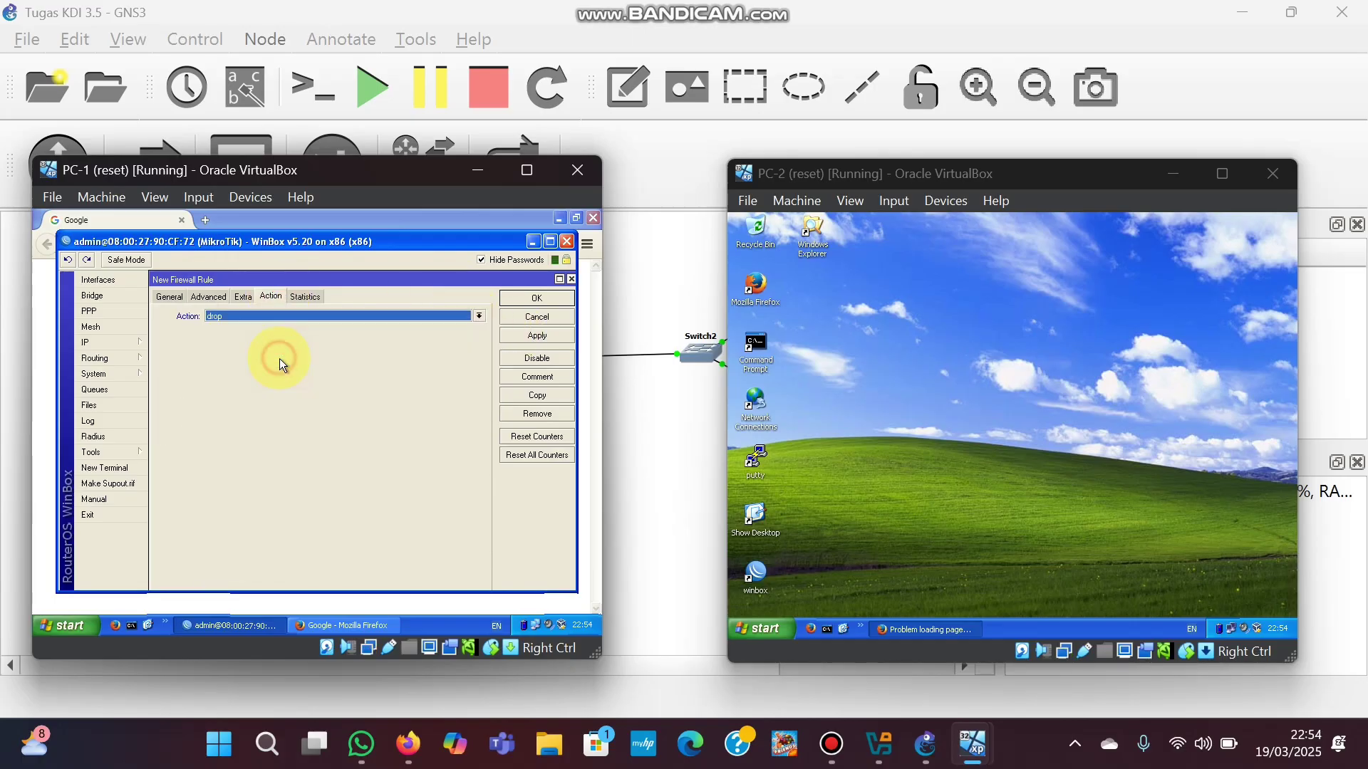
left_click(509, 337)
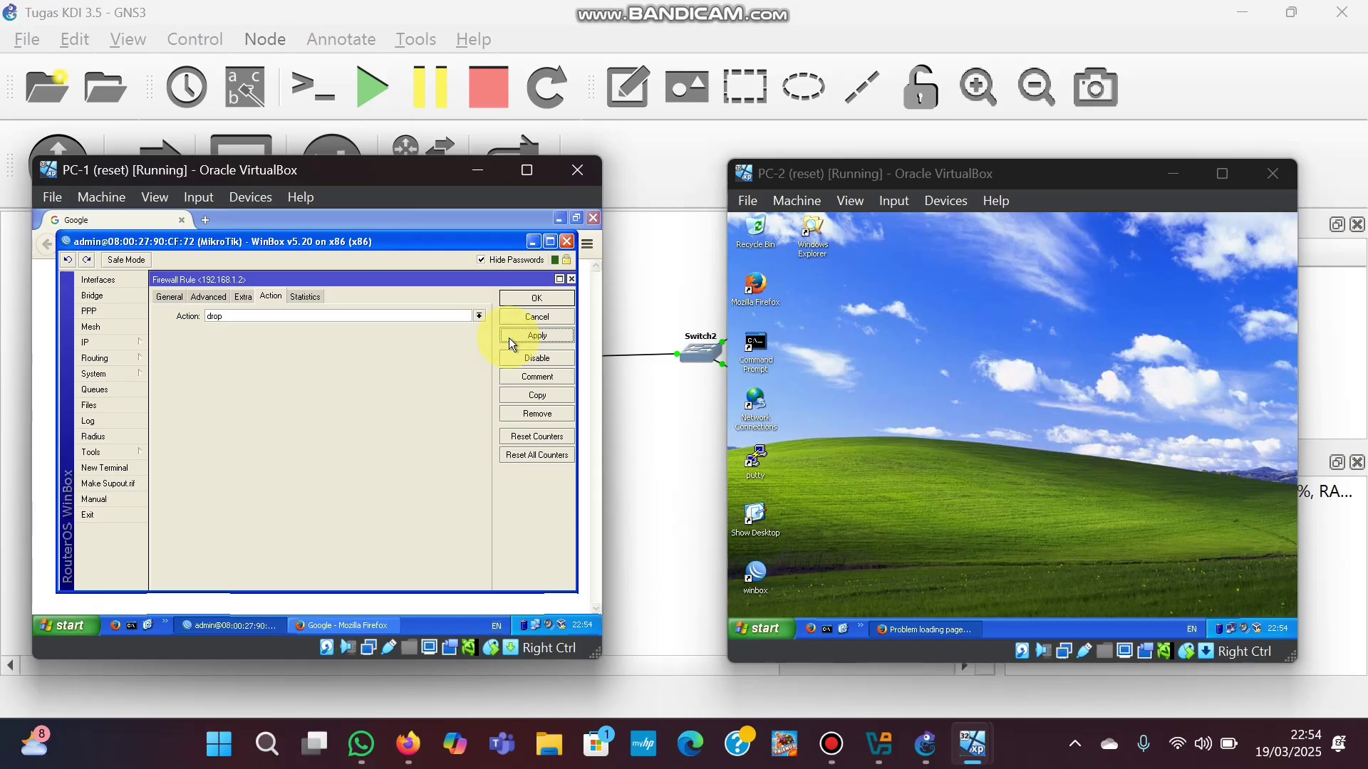
left_click(523, 295)
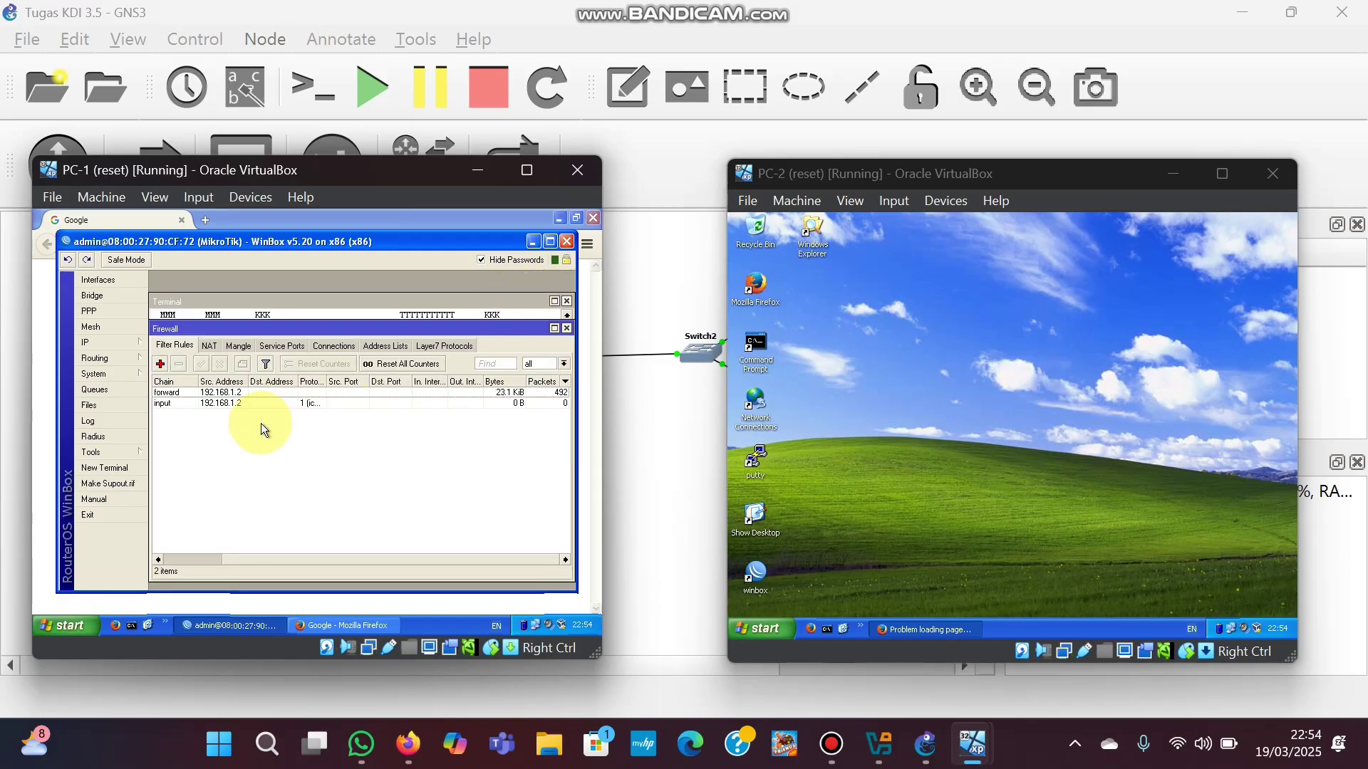
Ping the gateway 192.168.1.254 from a new Command Prompt on PC-2, check the result, and minimize the window
double_click(771, 348)
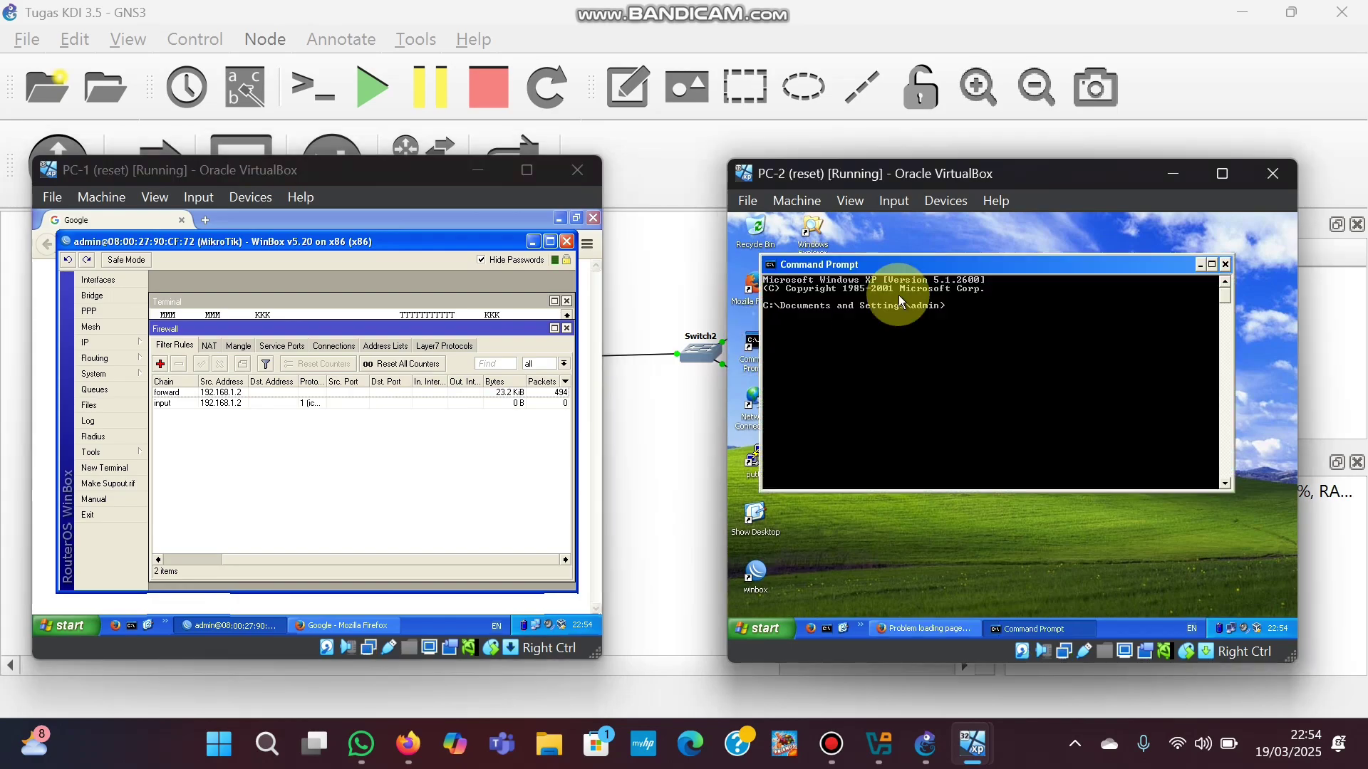
type("p")
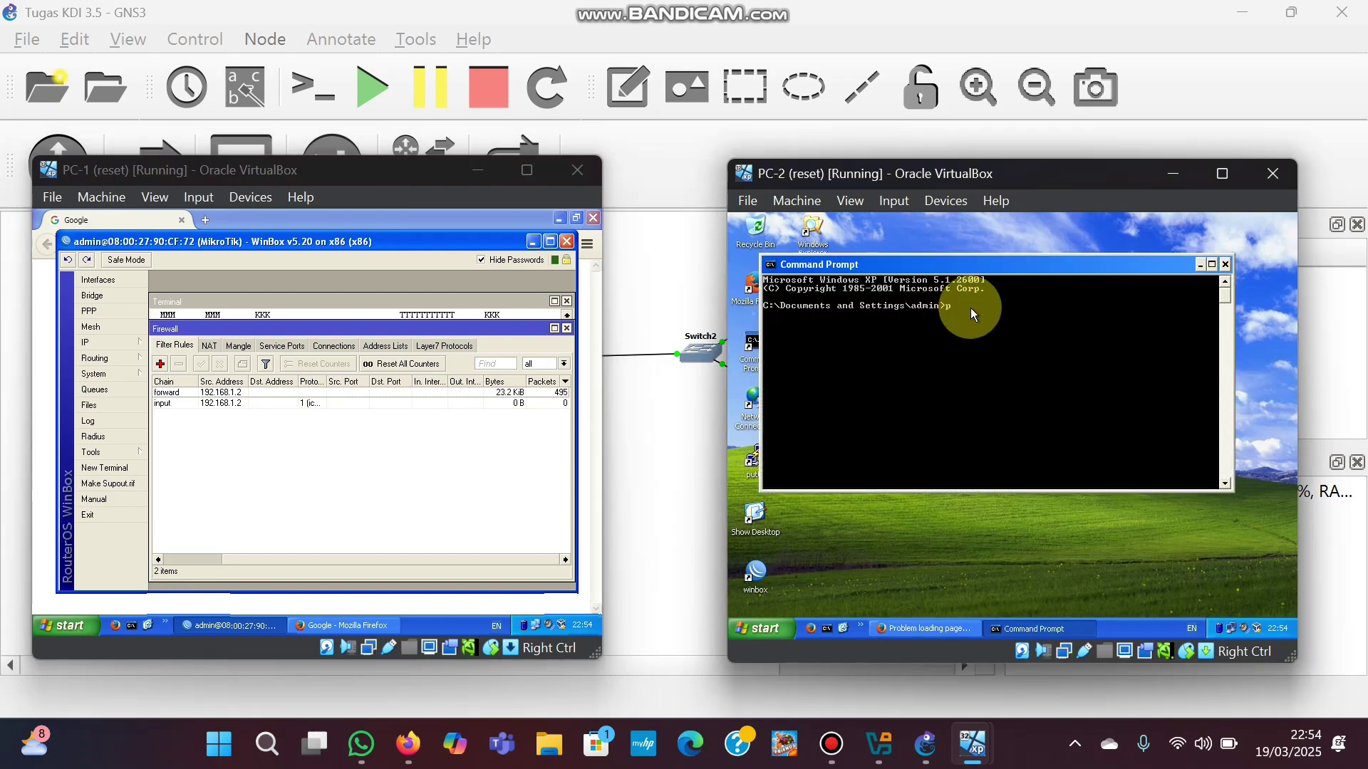
type("ing")
type("192.168.1.254")
key("Return")
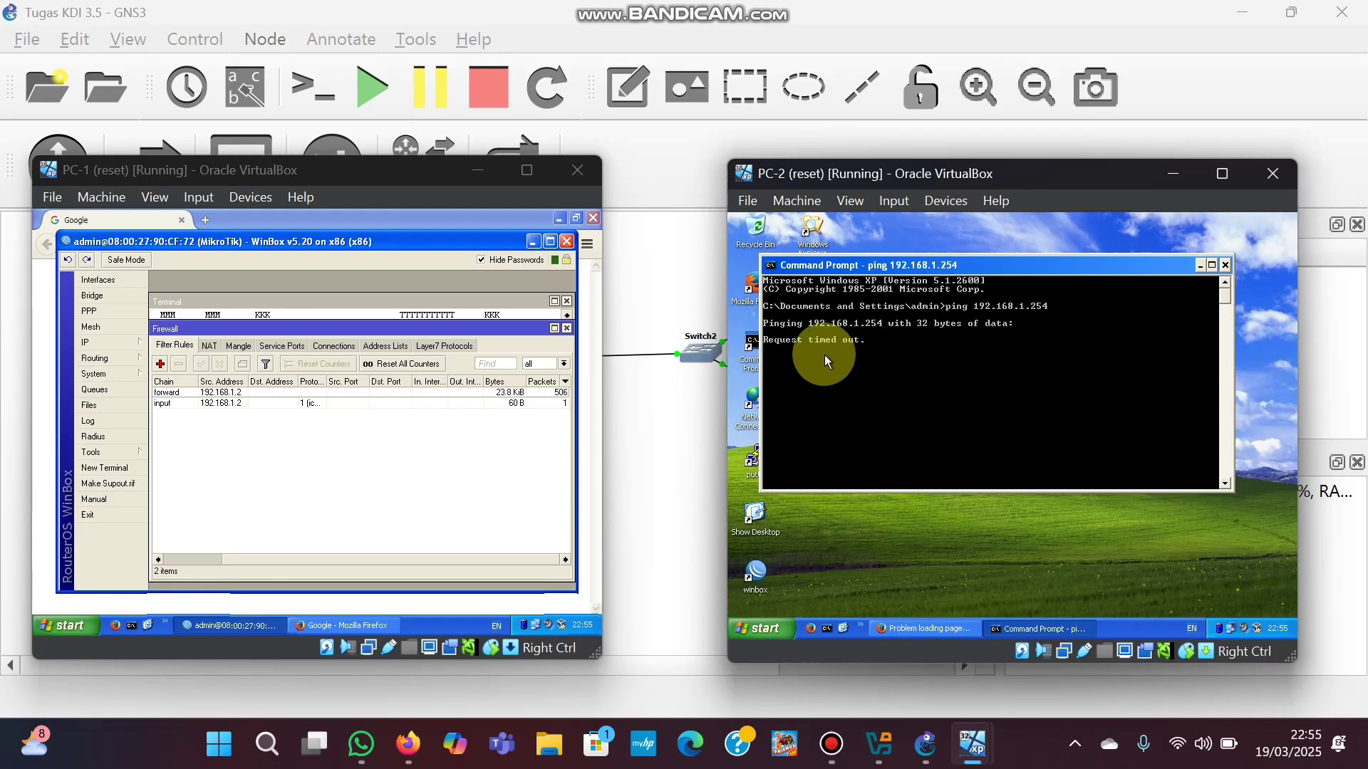
left_click(1201, 265)
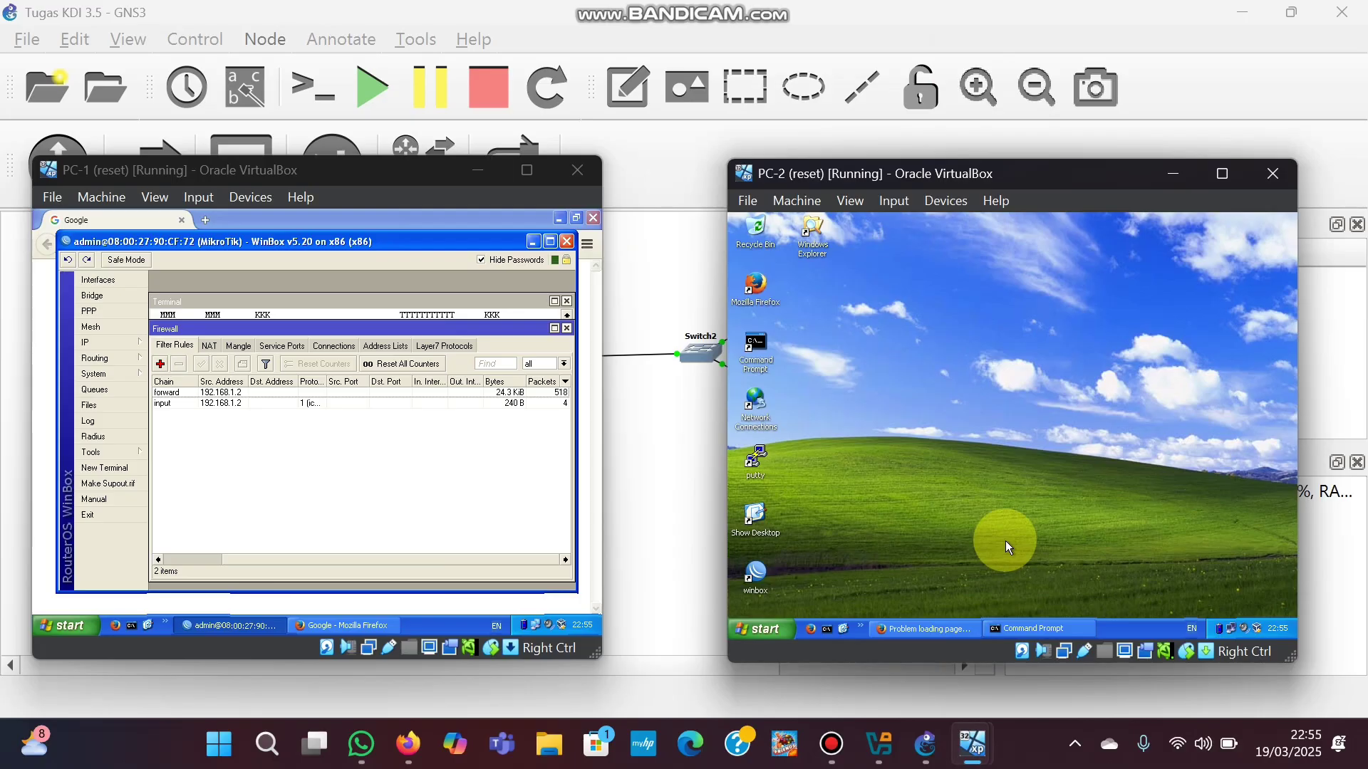
left_click(1025, 628)
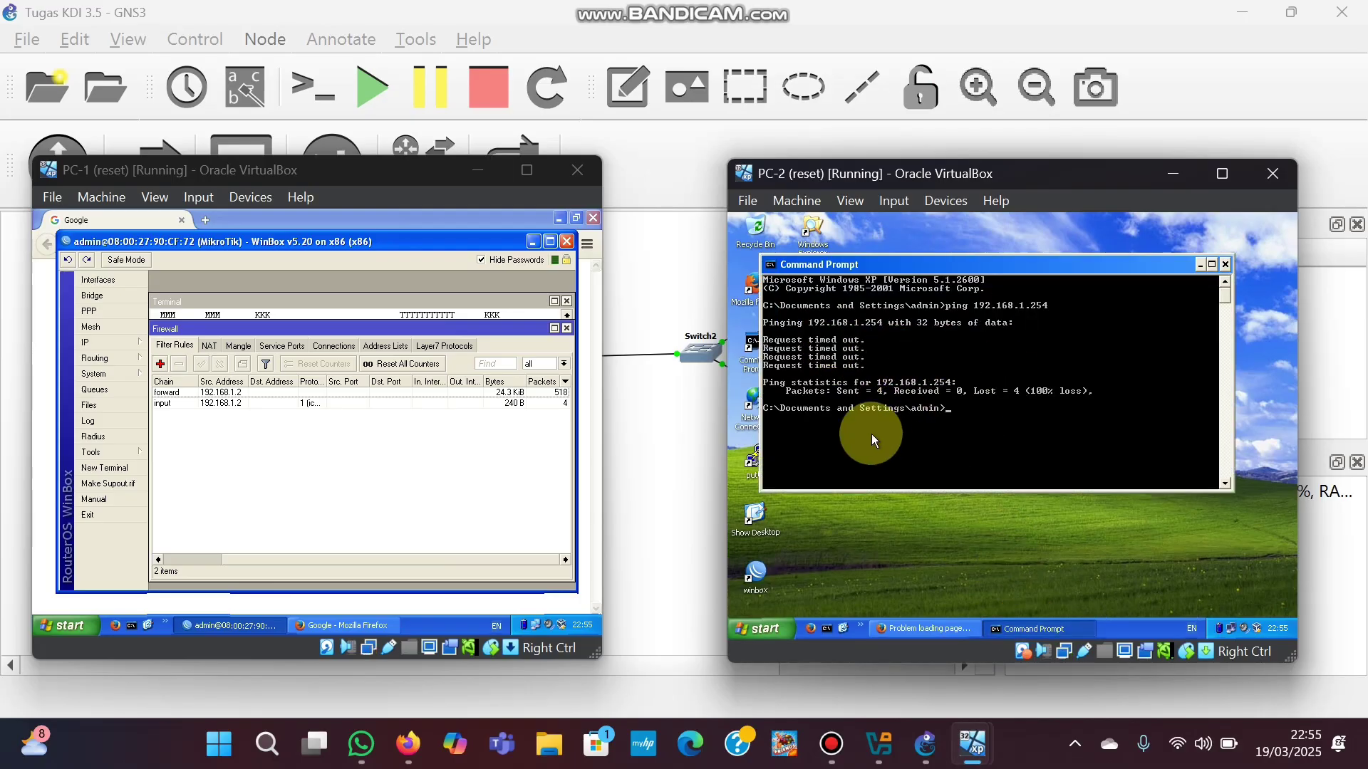
left_click(1200, 265)
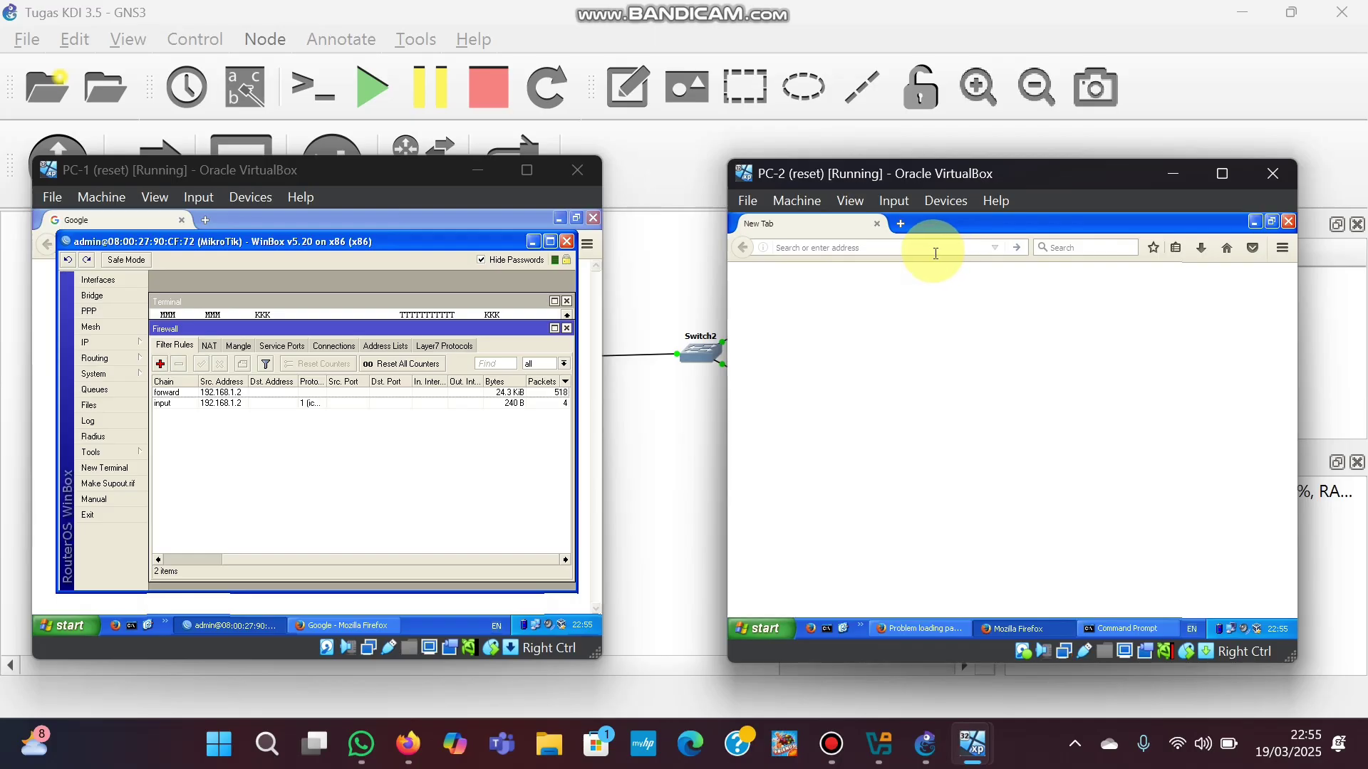
Test web access to the router from PC-2 by opening 192.168.1.254 in a new Firefox window
type("192")
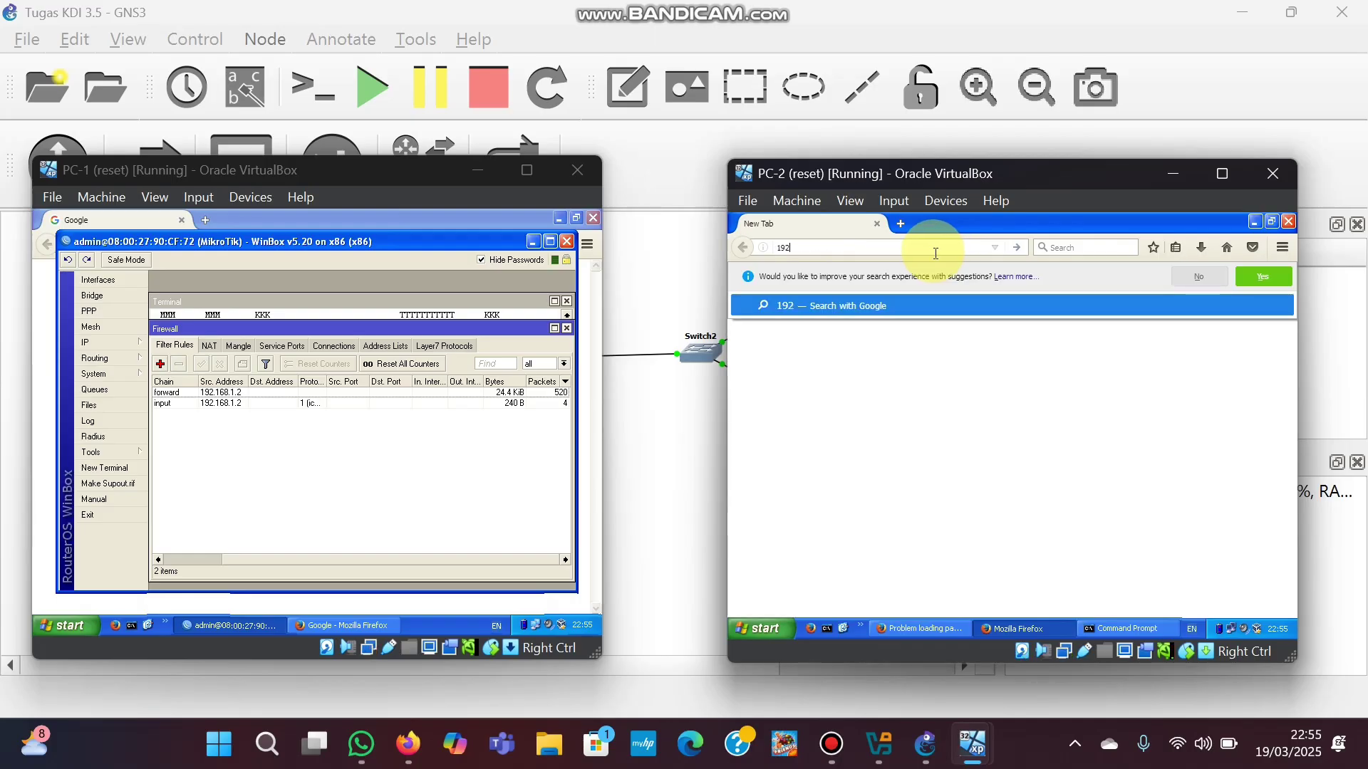
type(".168")
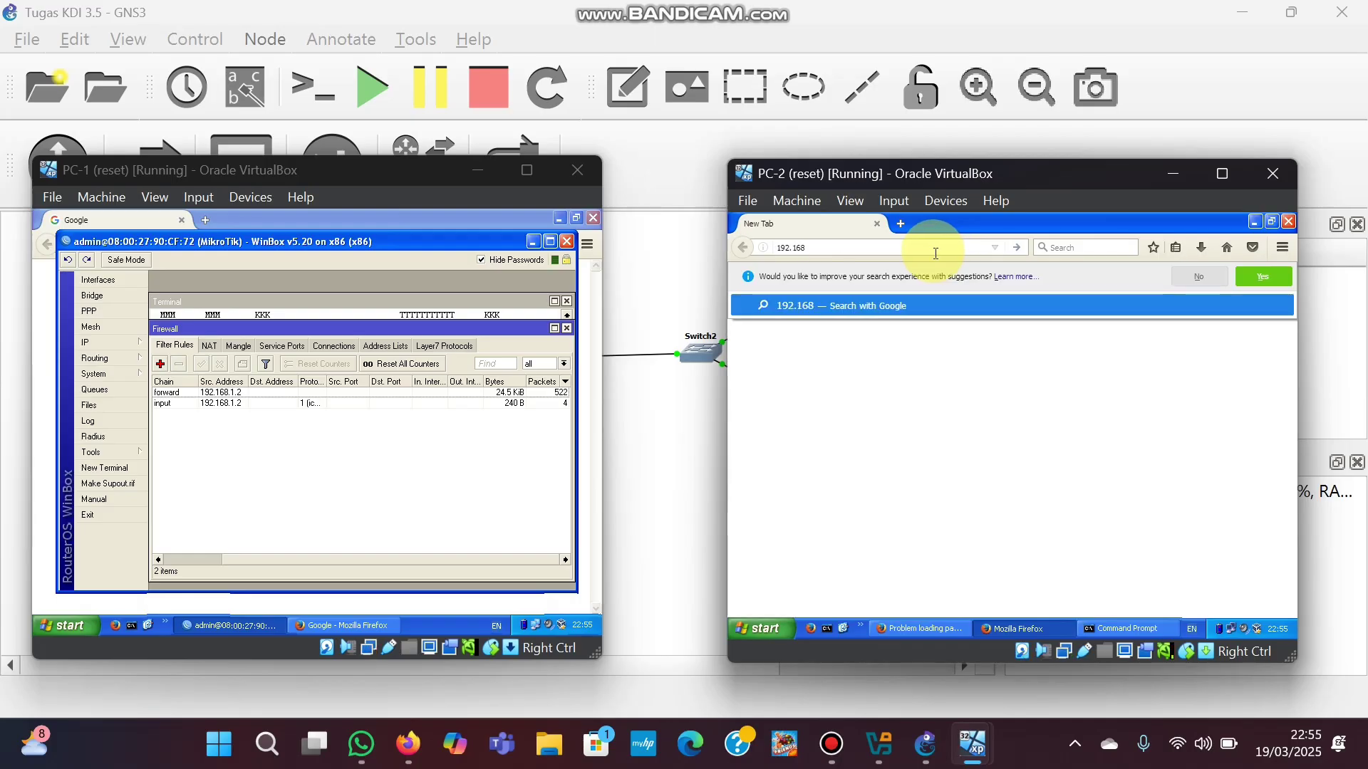
type(".1.254")
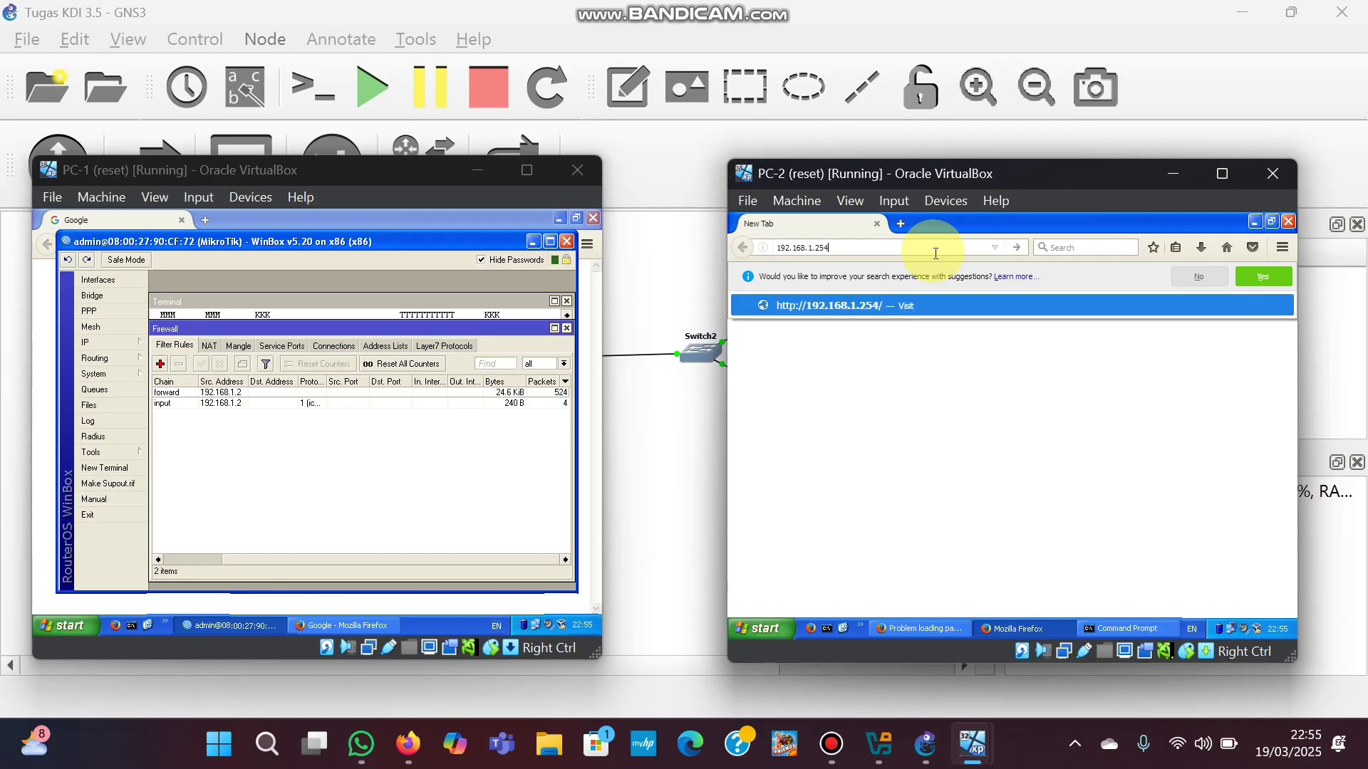
key("Return")
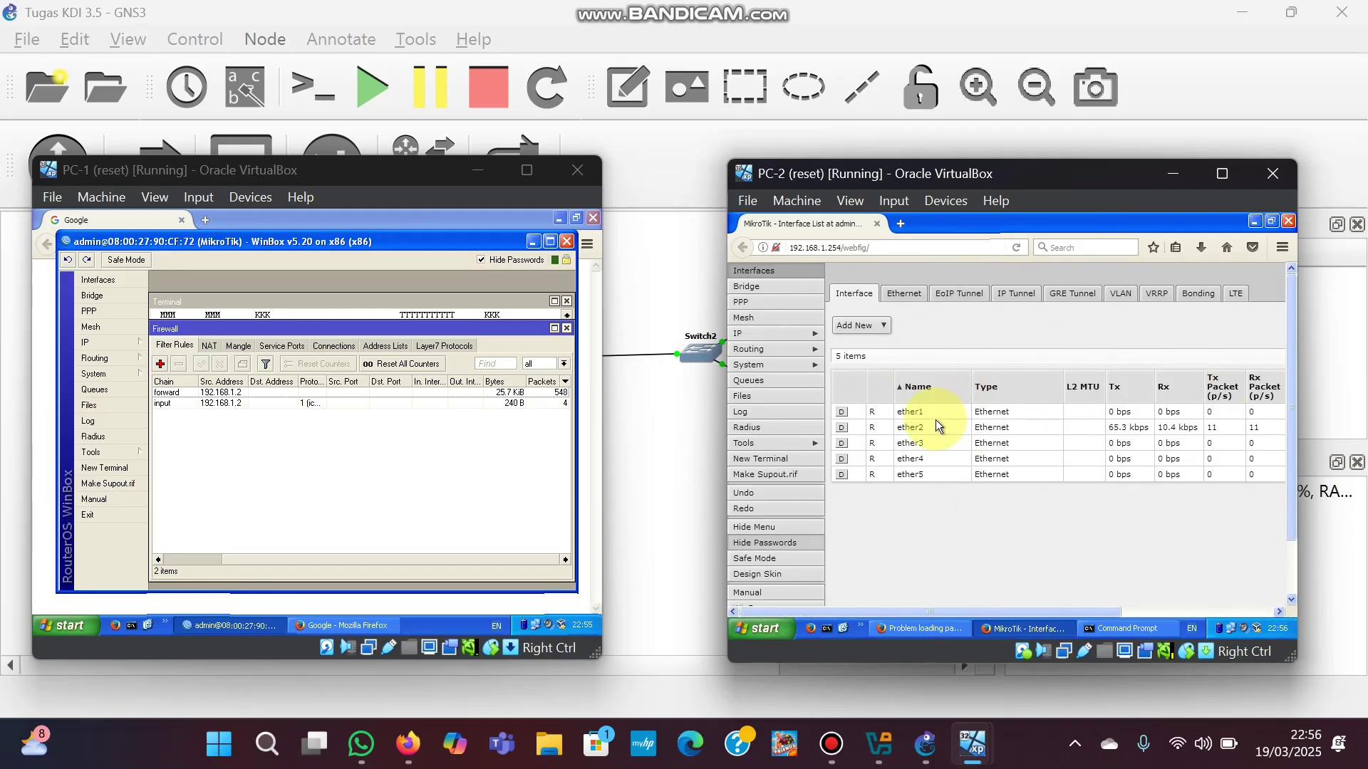
Start another firewall filter rule on PC-1 with chain input and source address 192.168.1.2
left_click(162, 367)
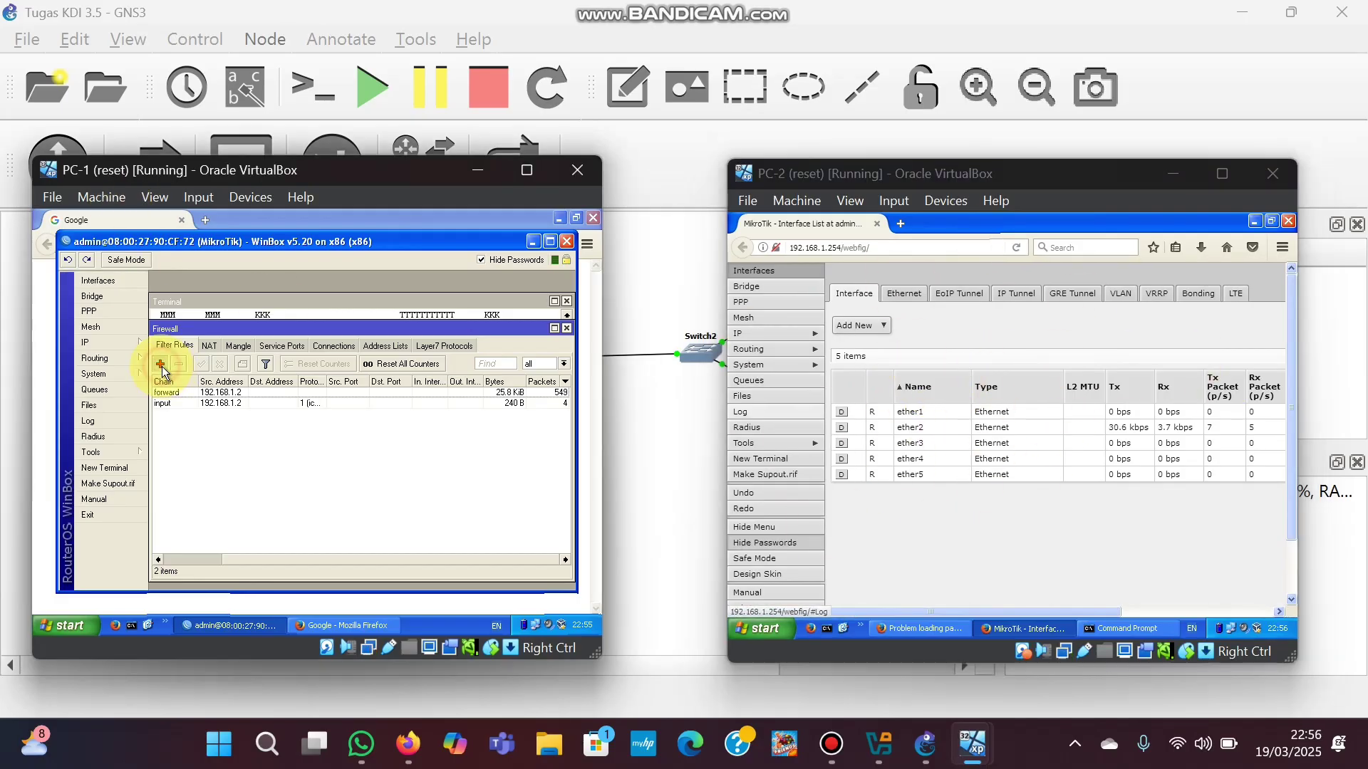
left_click(175, 296)
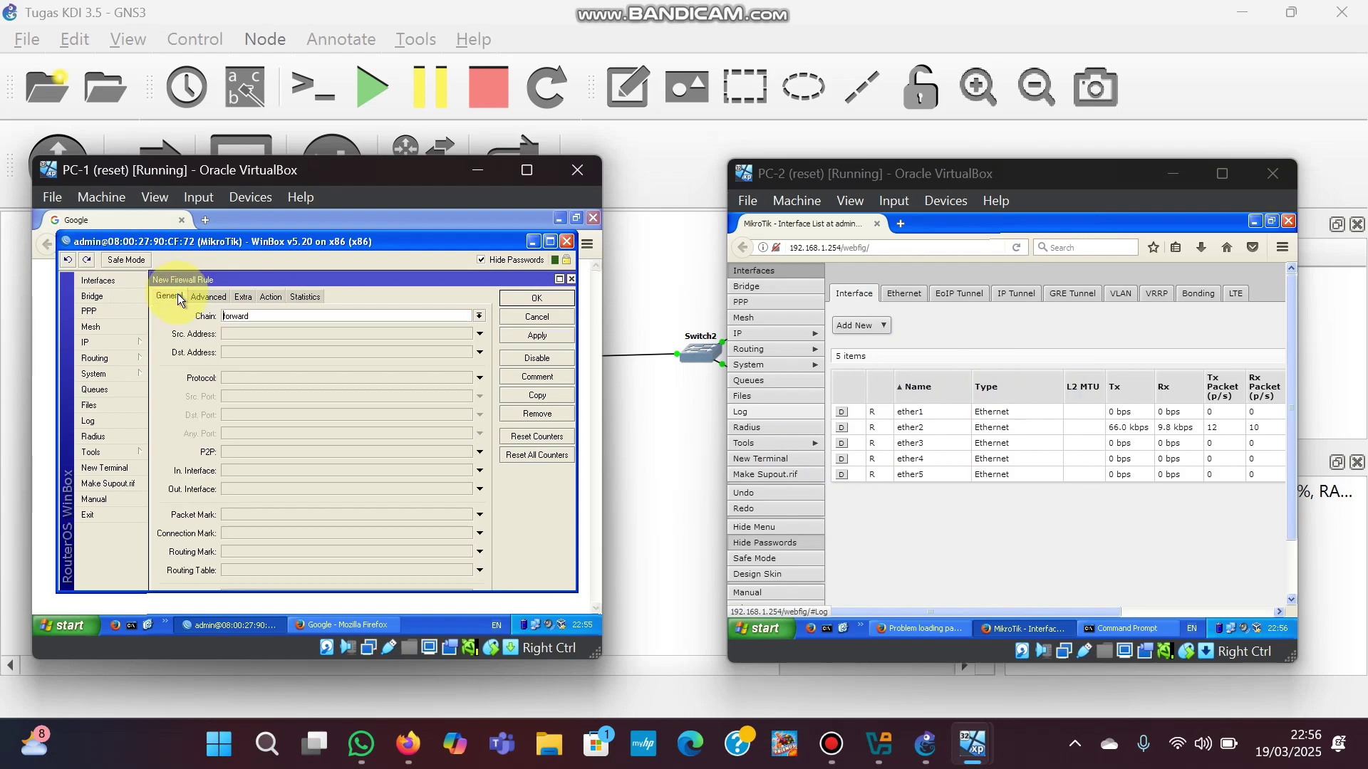
left_click(477, 315)
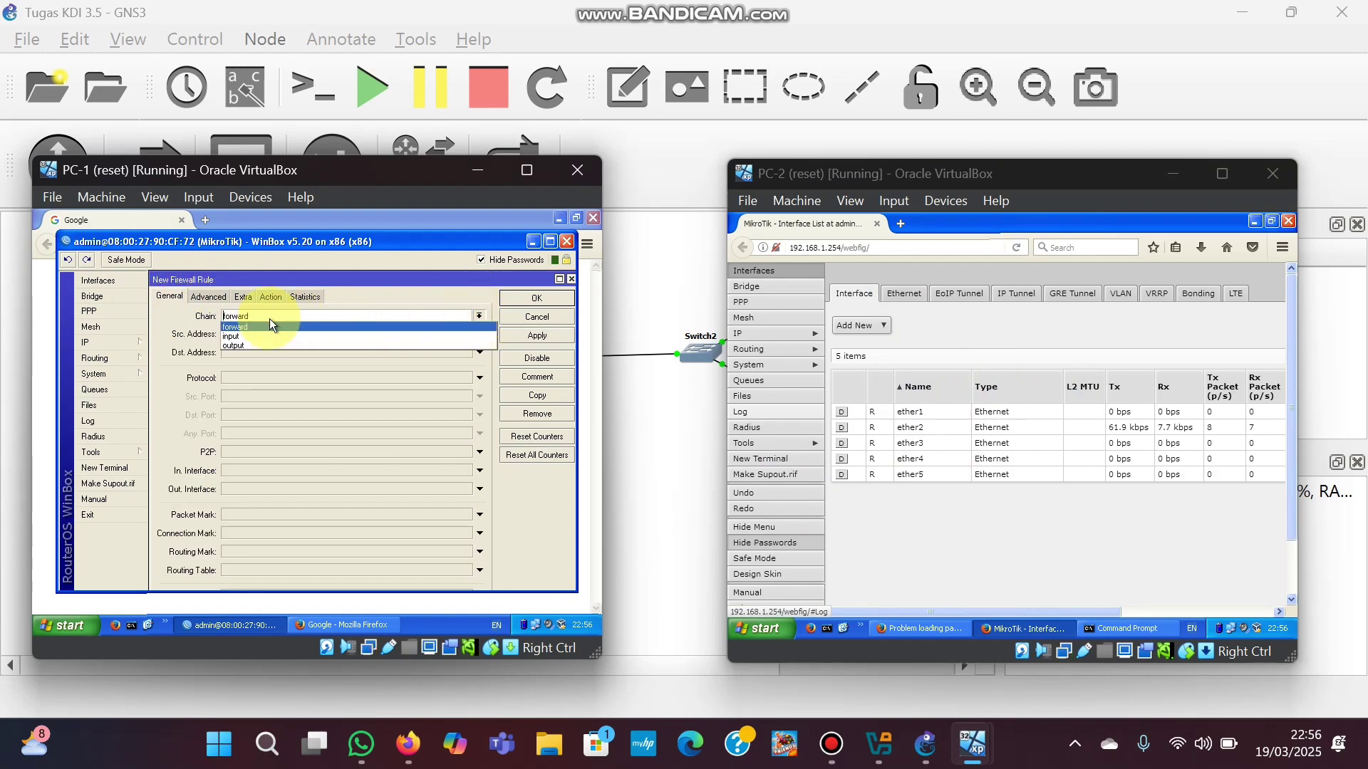
left_click(252, 337)
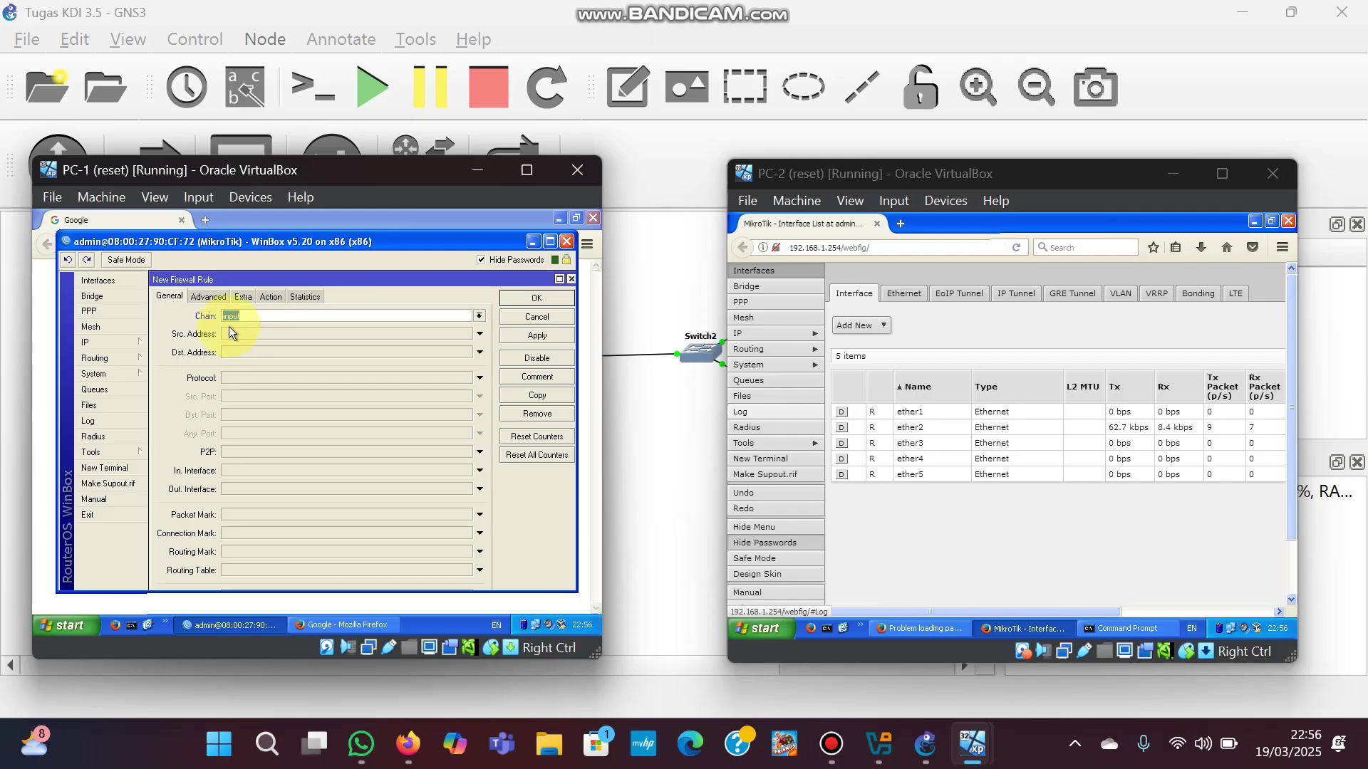
left_click(478, 333)
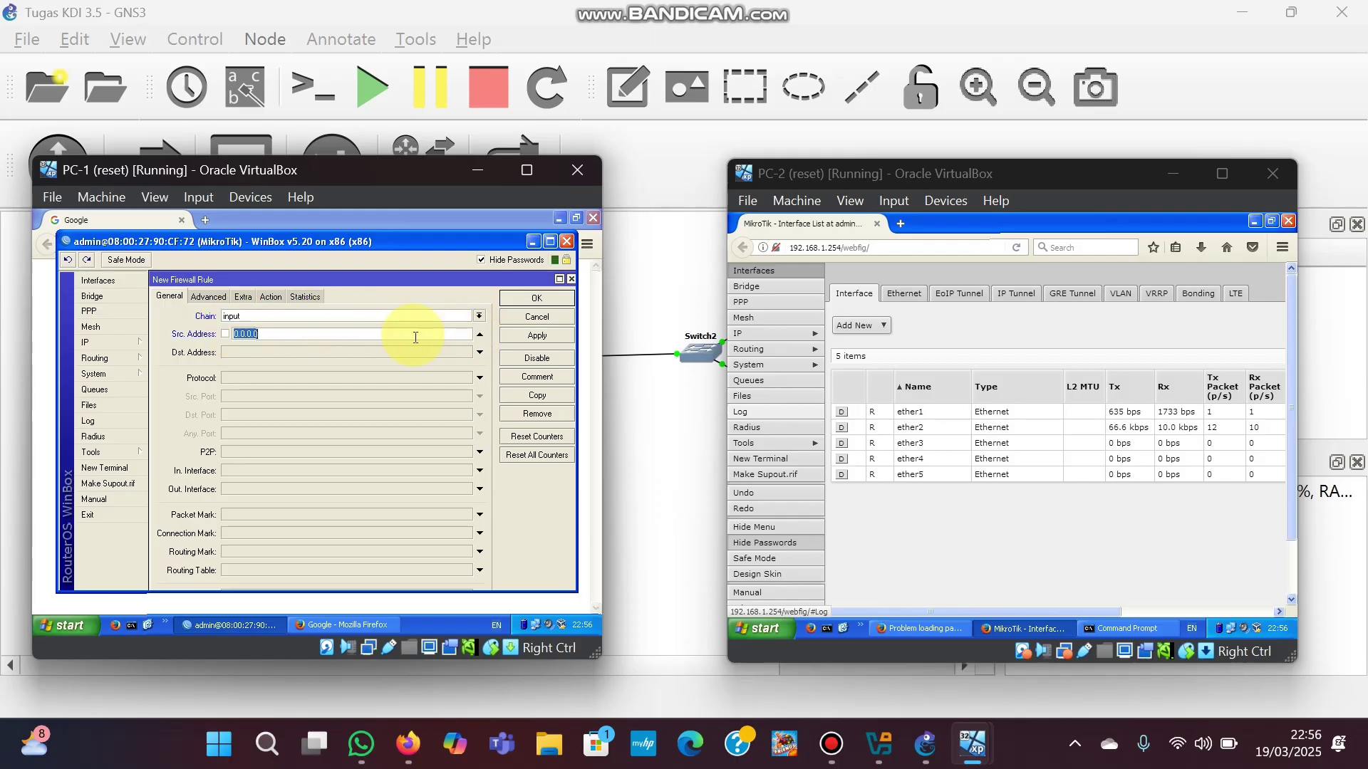
key("BackSpace")
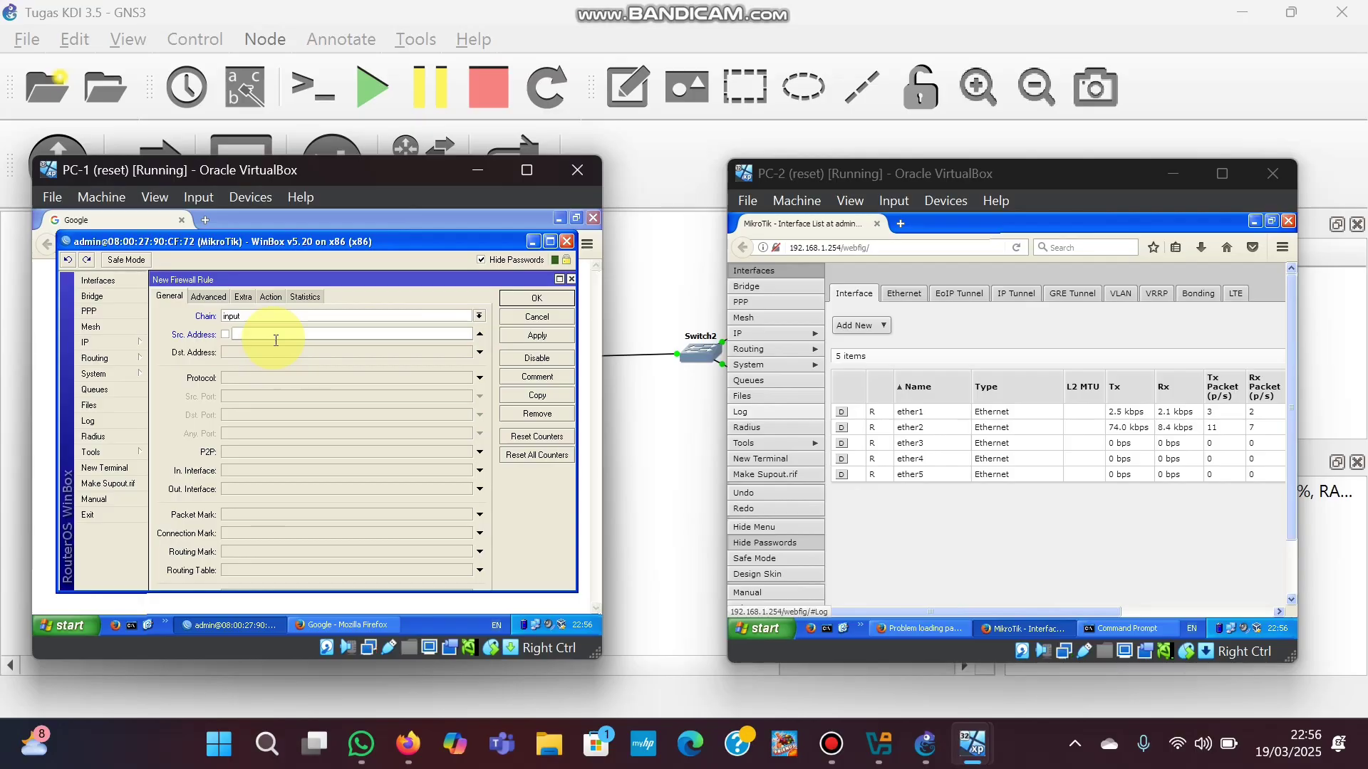
type("192.168")
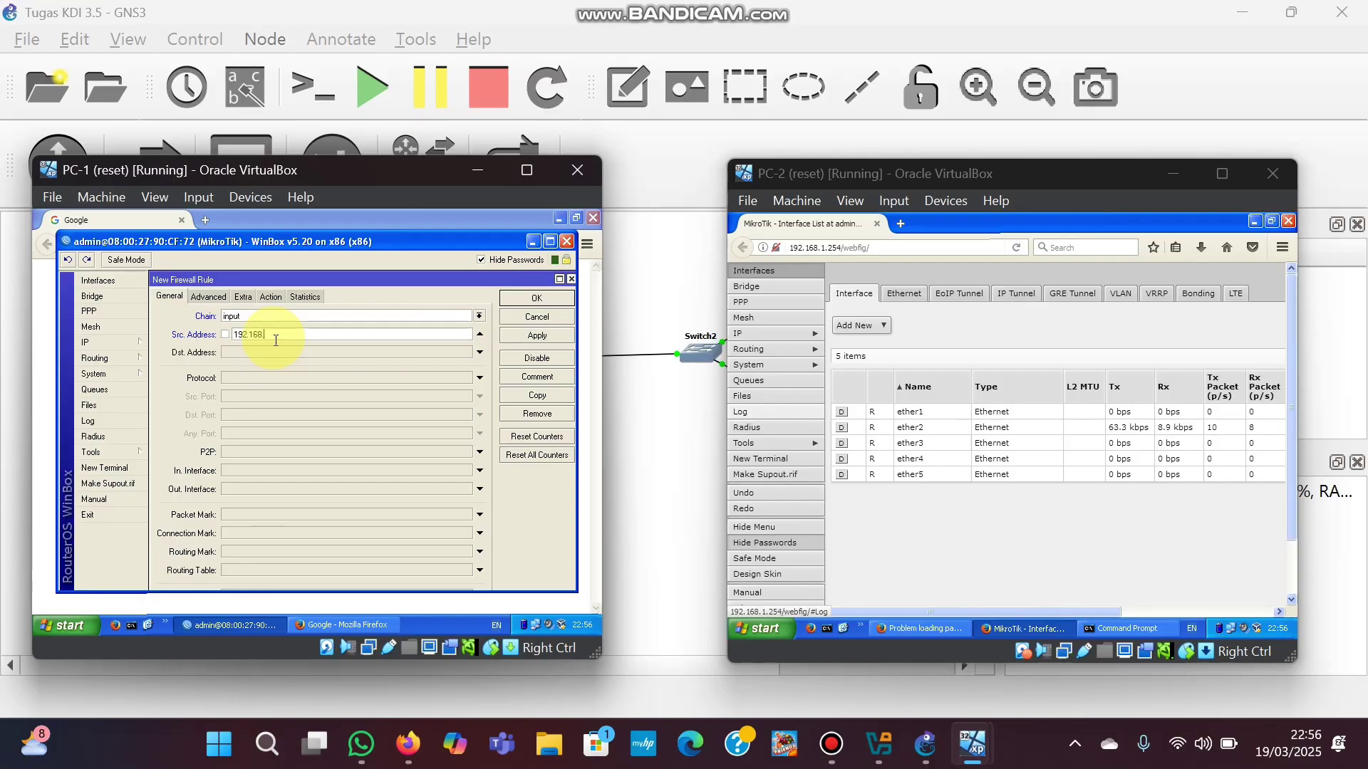
type(".1.2")
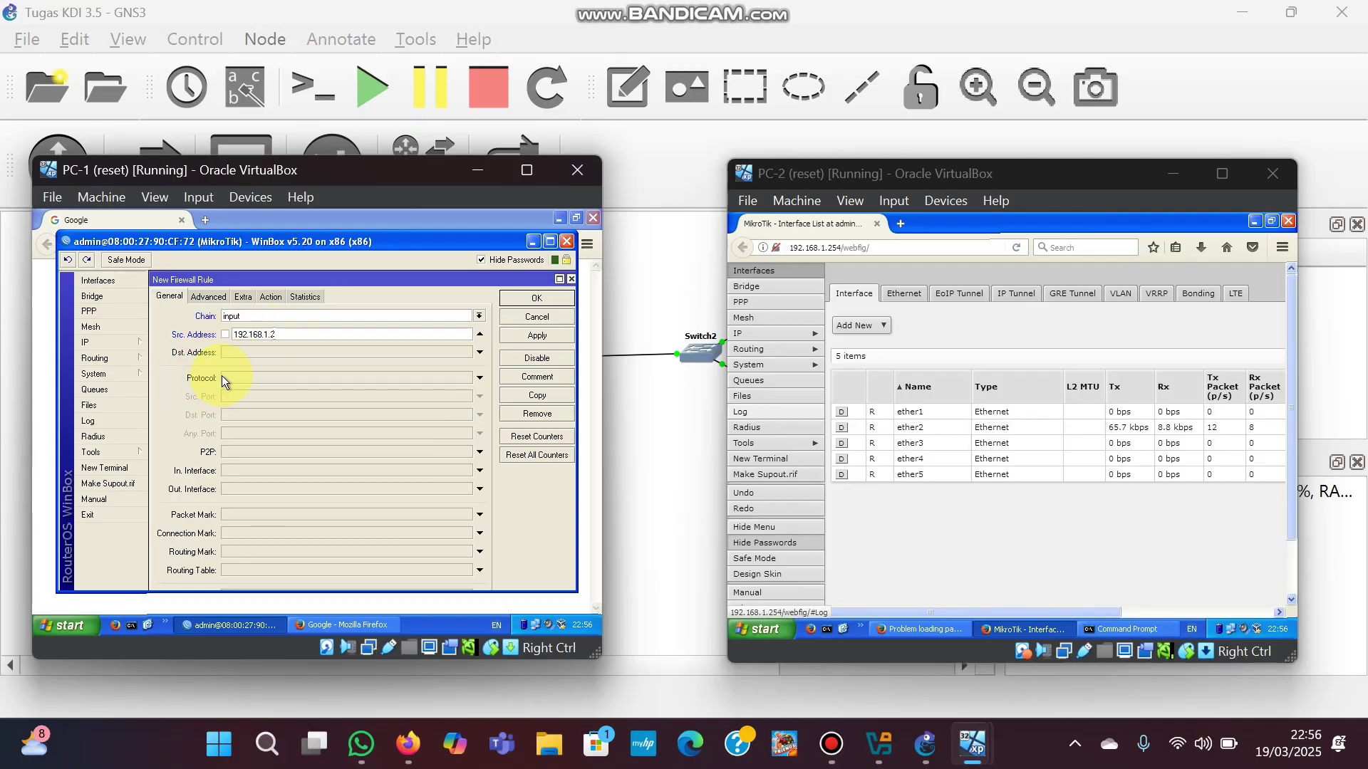
Set the new input rule's protocol to 6 (tcp) and destination port to 80, then apply and save it
left_click(479, 377)
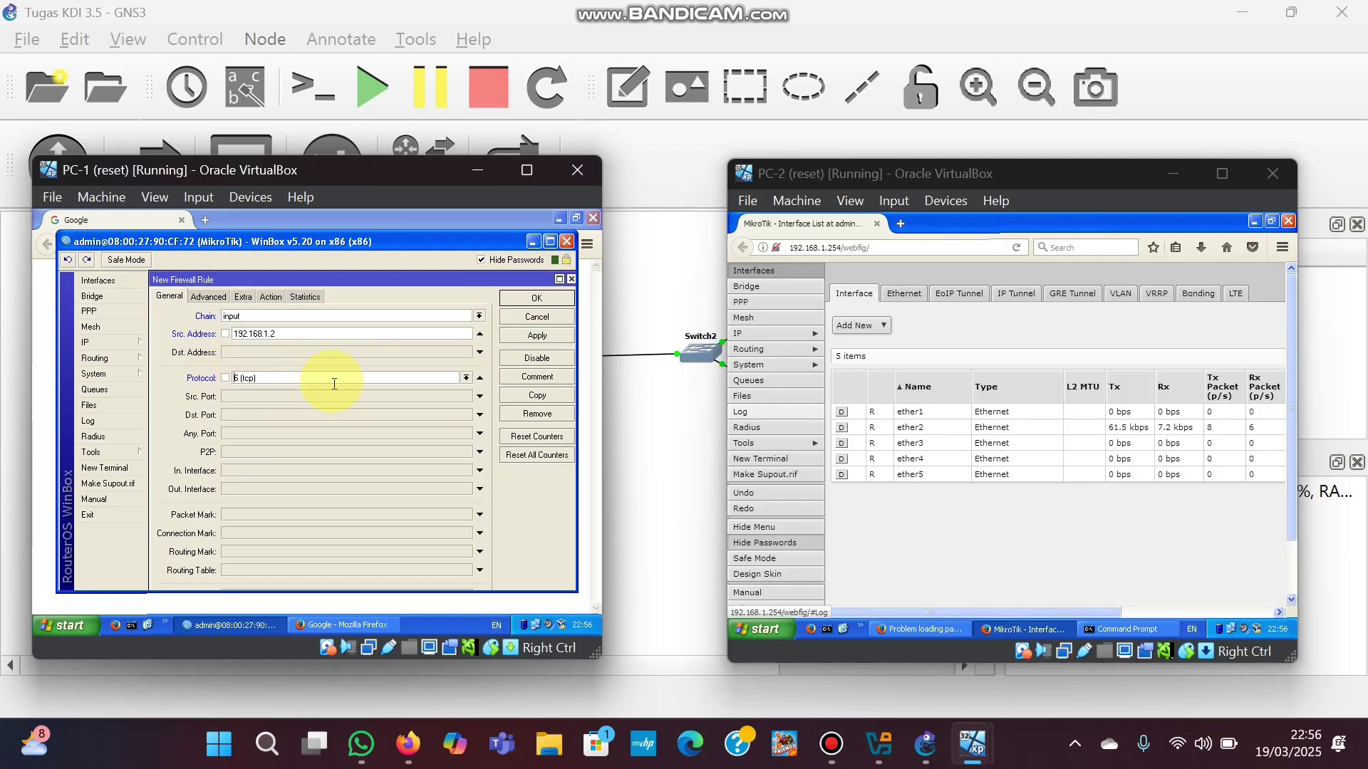
left_click(302, 415)
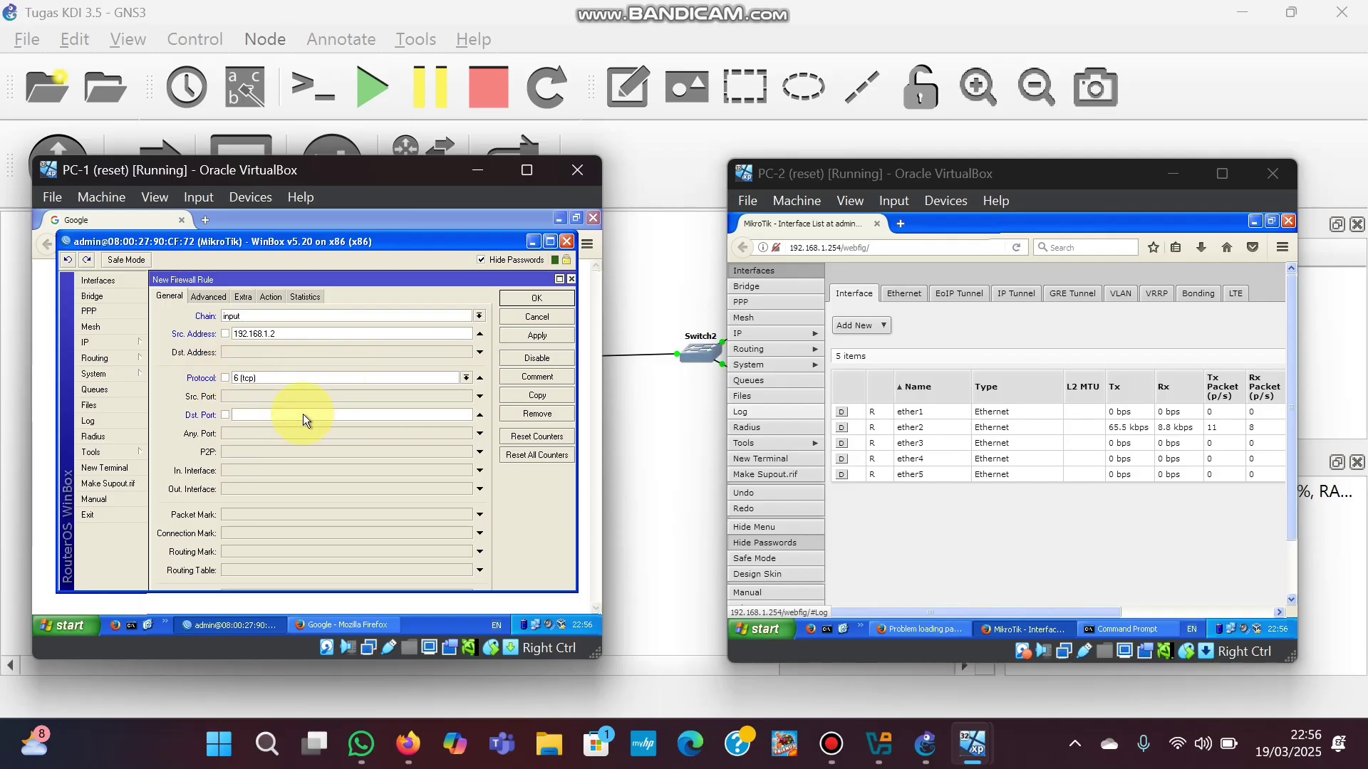
type("80")
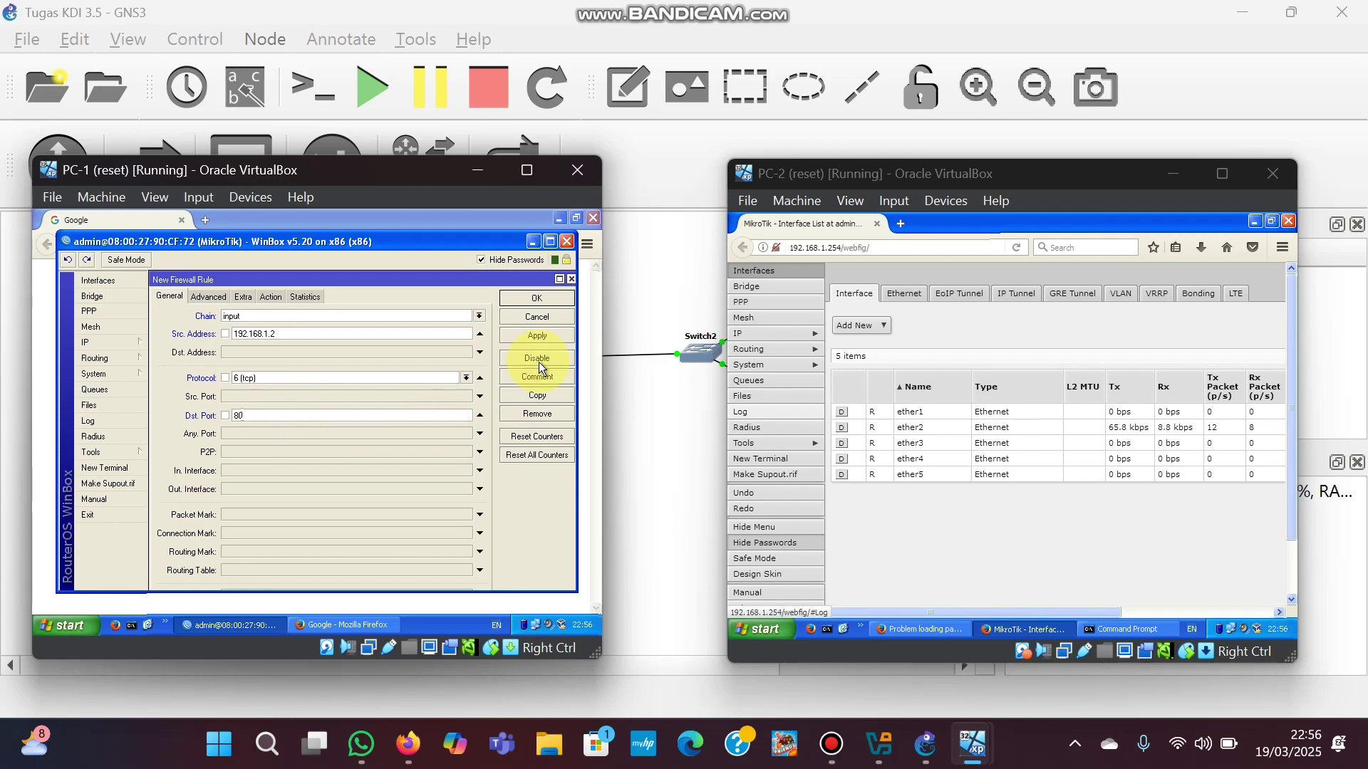
left_click(548, 339)
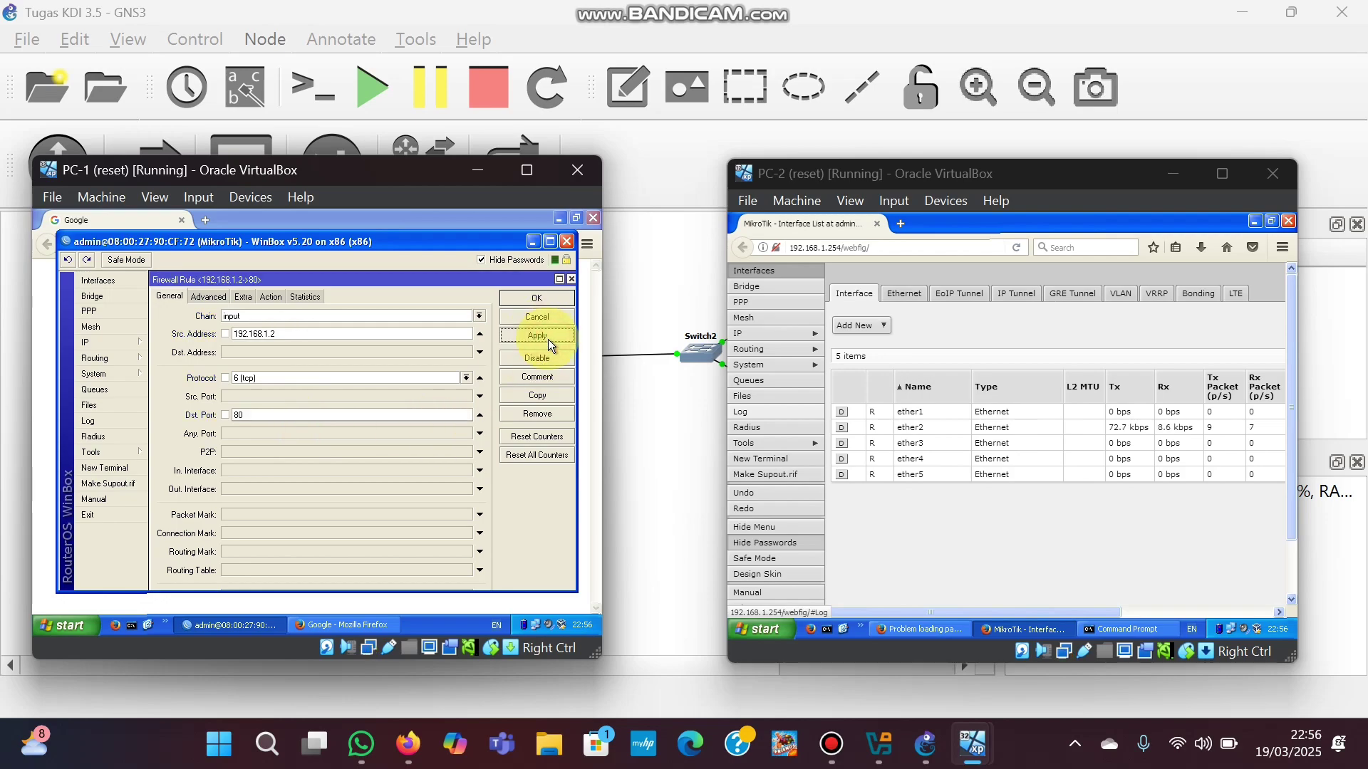
left_click(562, 303)
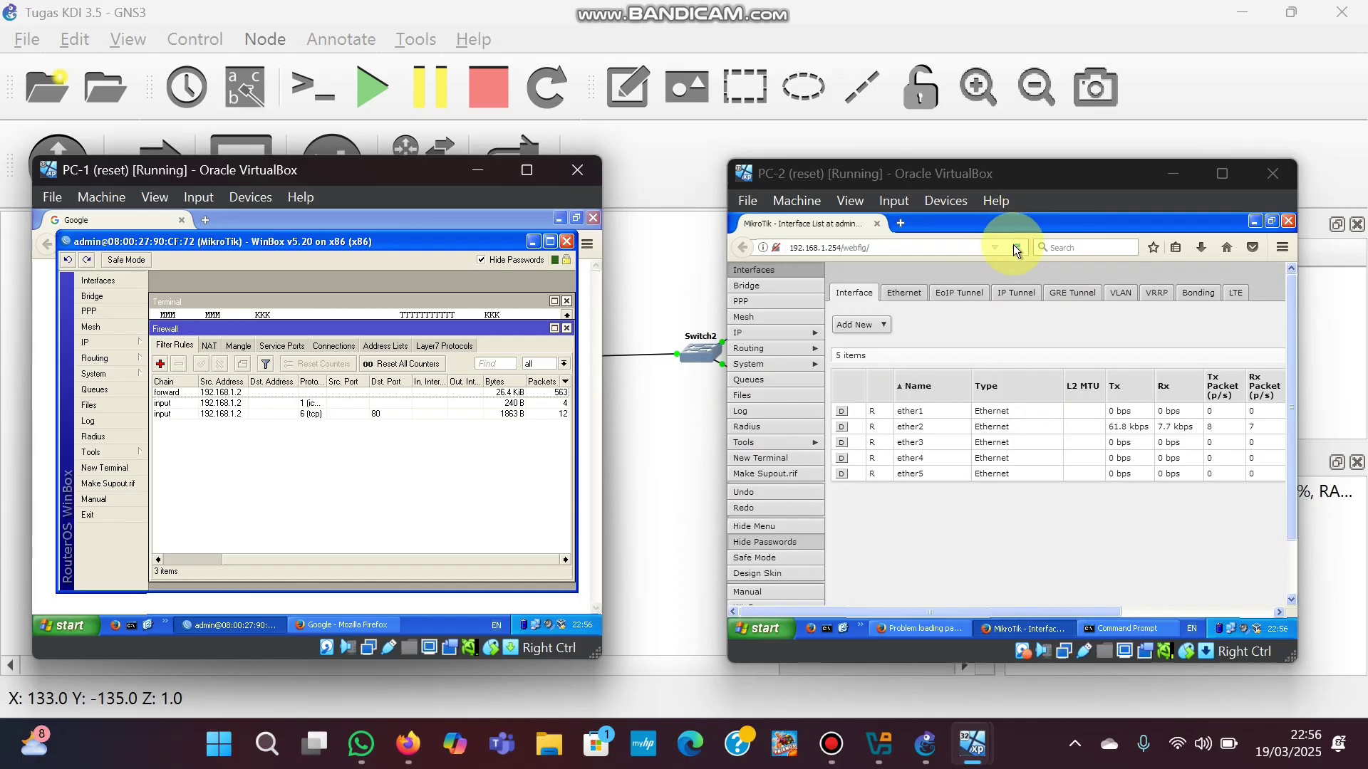
Reload the router's web page on PC-2 to test the TCP port 80 rule
left_click(1016, 248)
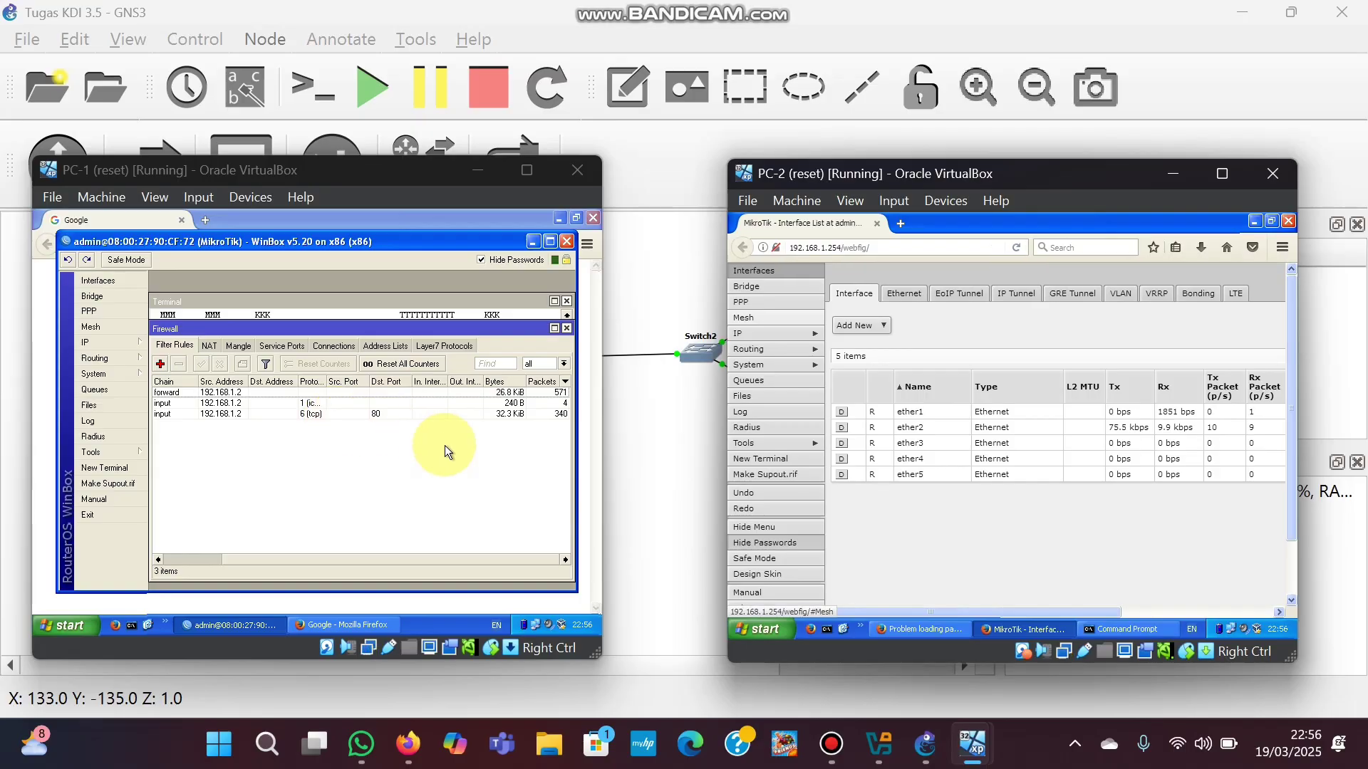
left_click(293, 418)
left_click(1023, 249)
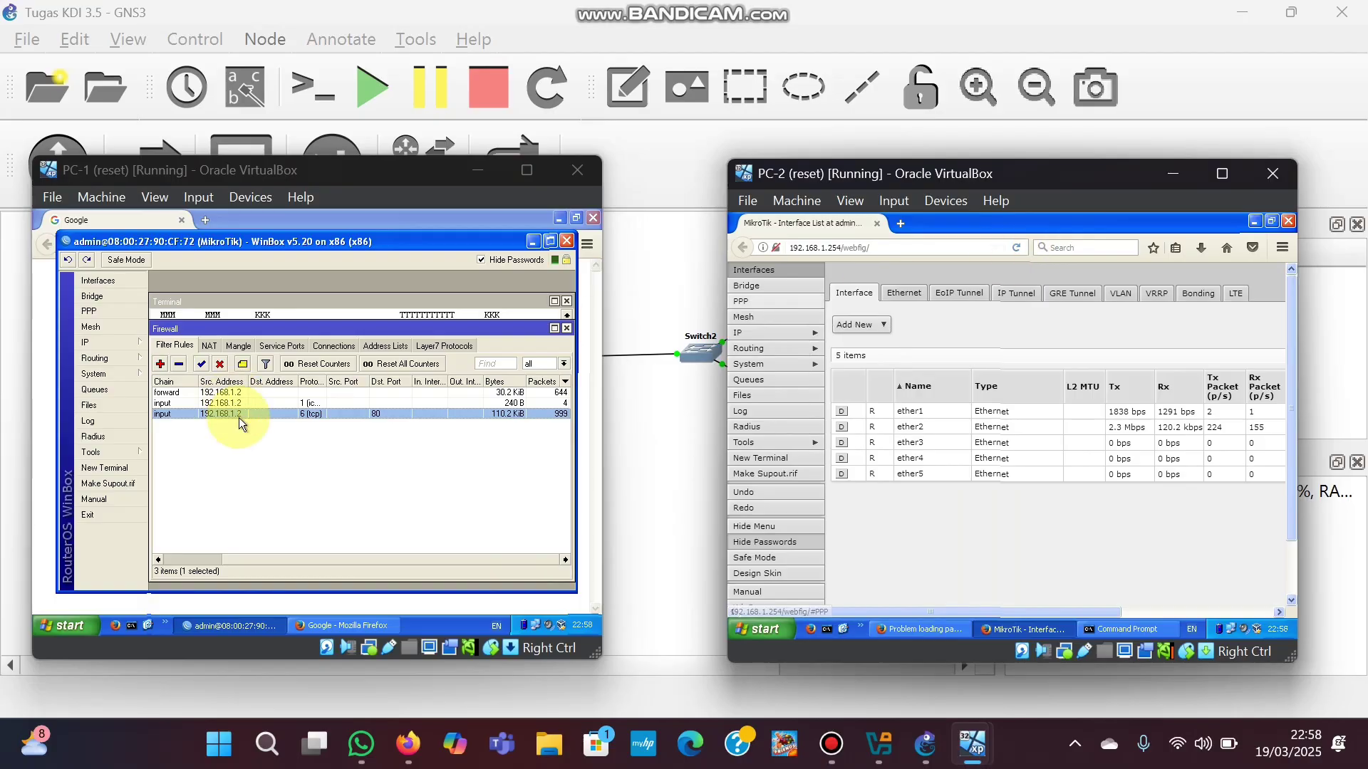
Reopen the TCP port 80 input rule on PC-1, set its action to drop, then apply and save it
left_click(233, 414)
double_click(233, 414)
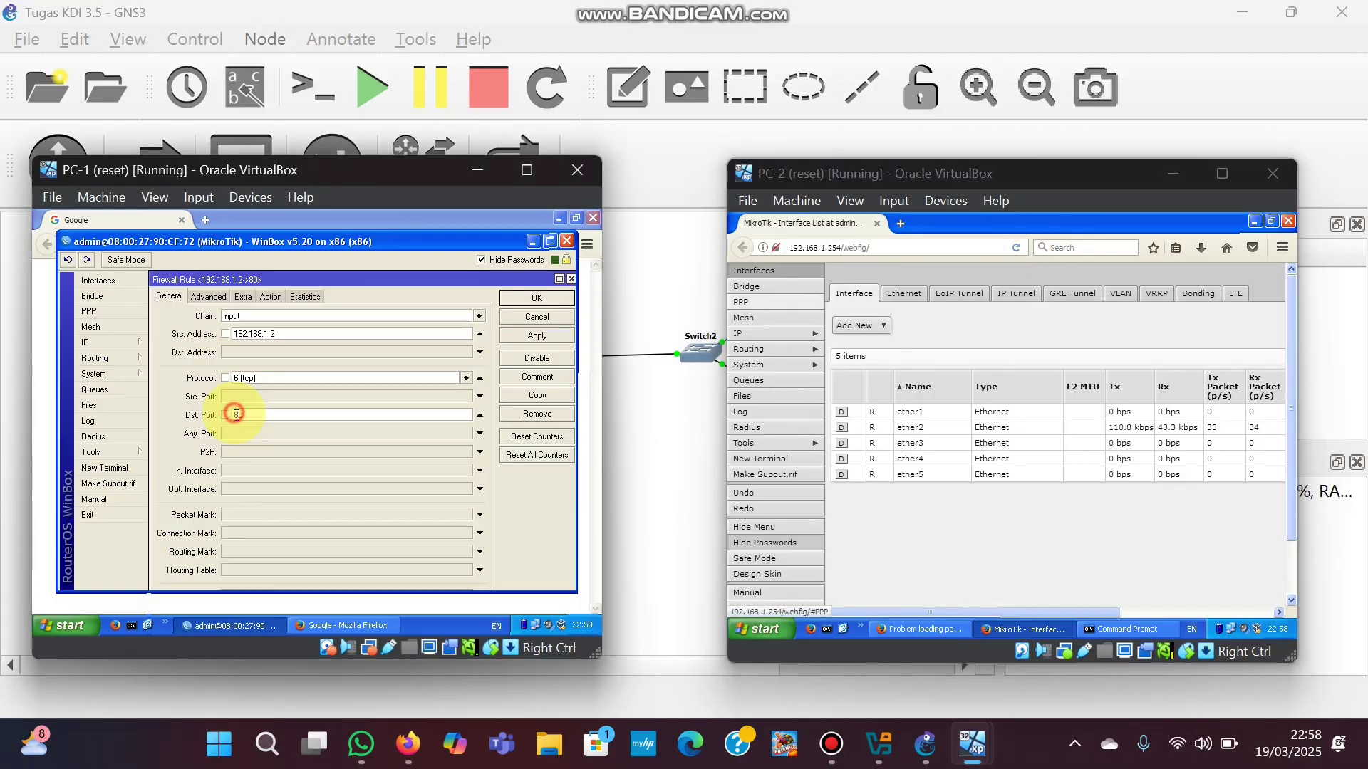
left_click(223, 295)
left_click(246, 297)
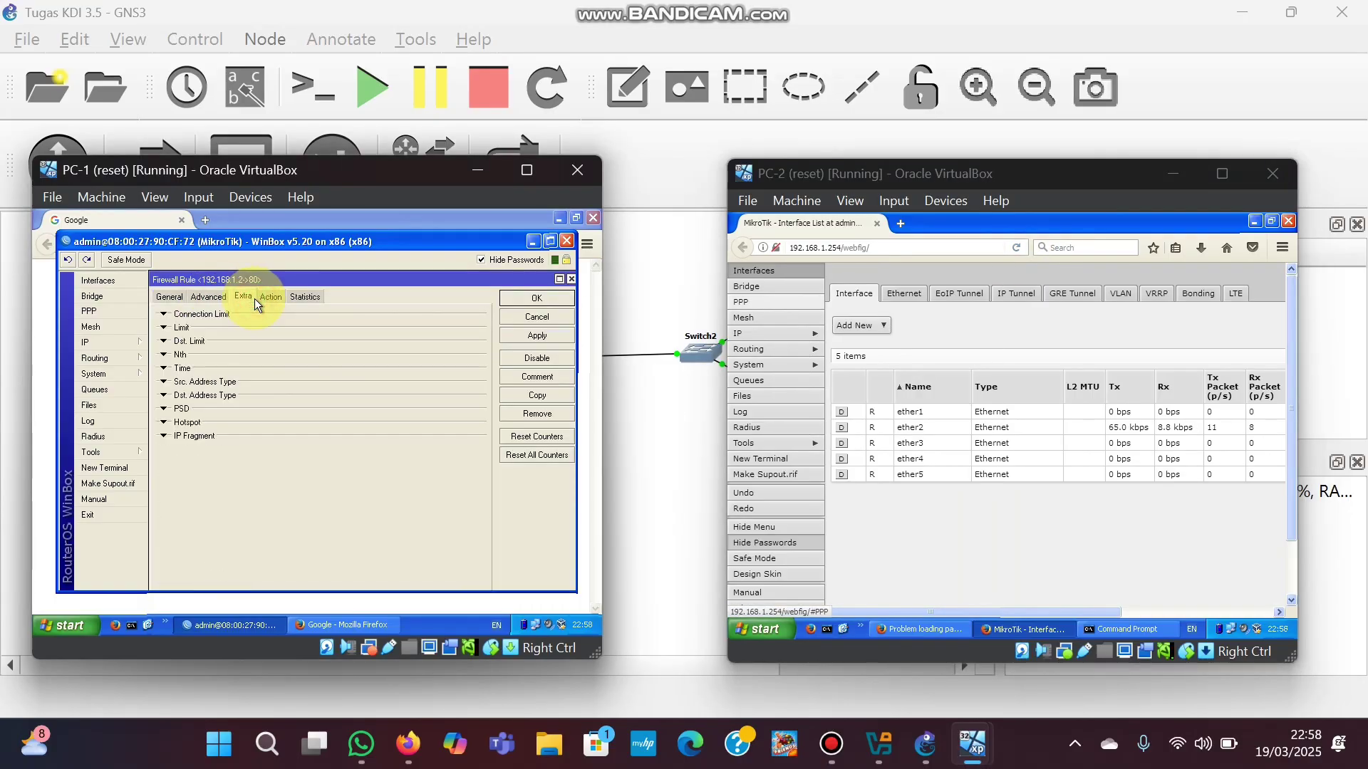
left_click(262, 297)
left_click(481, 315)
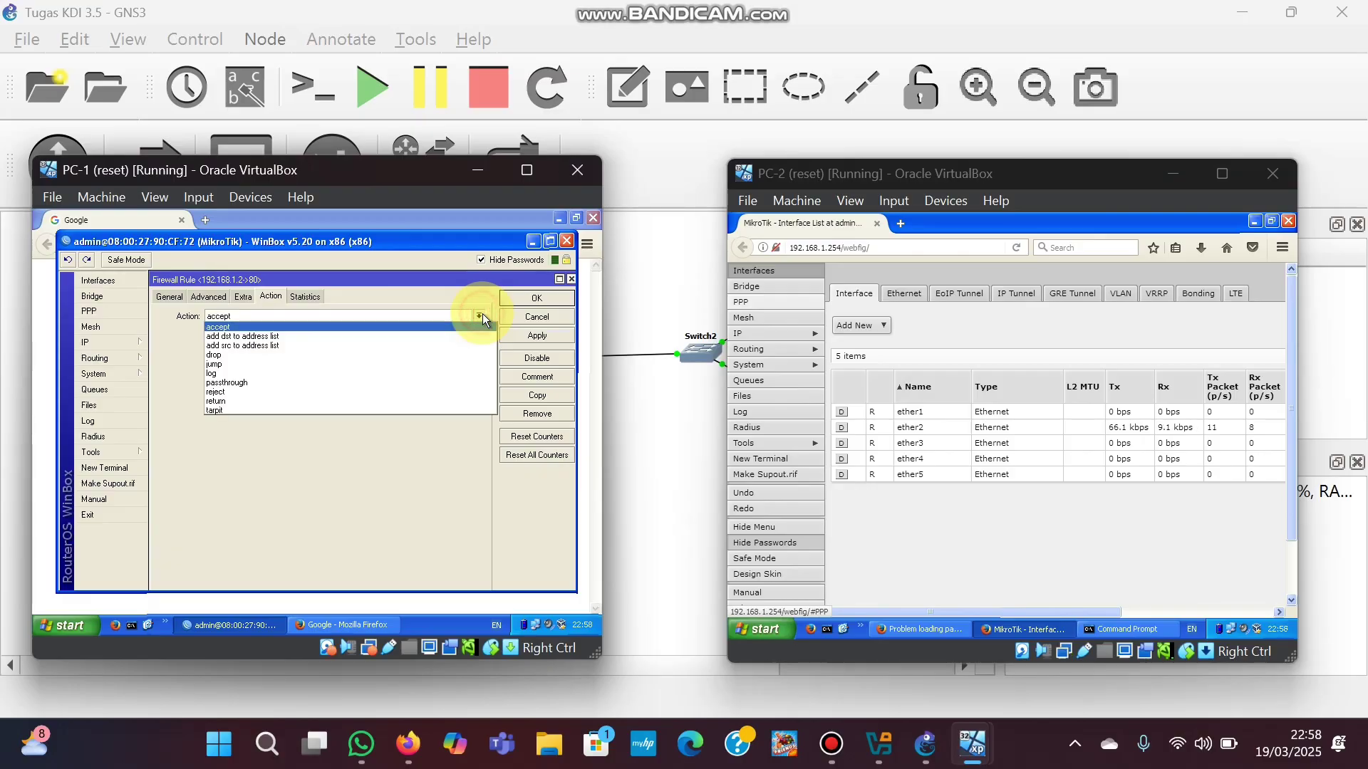
left_click(232, 353)
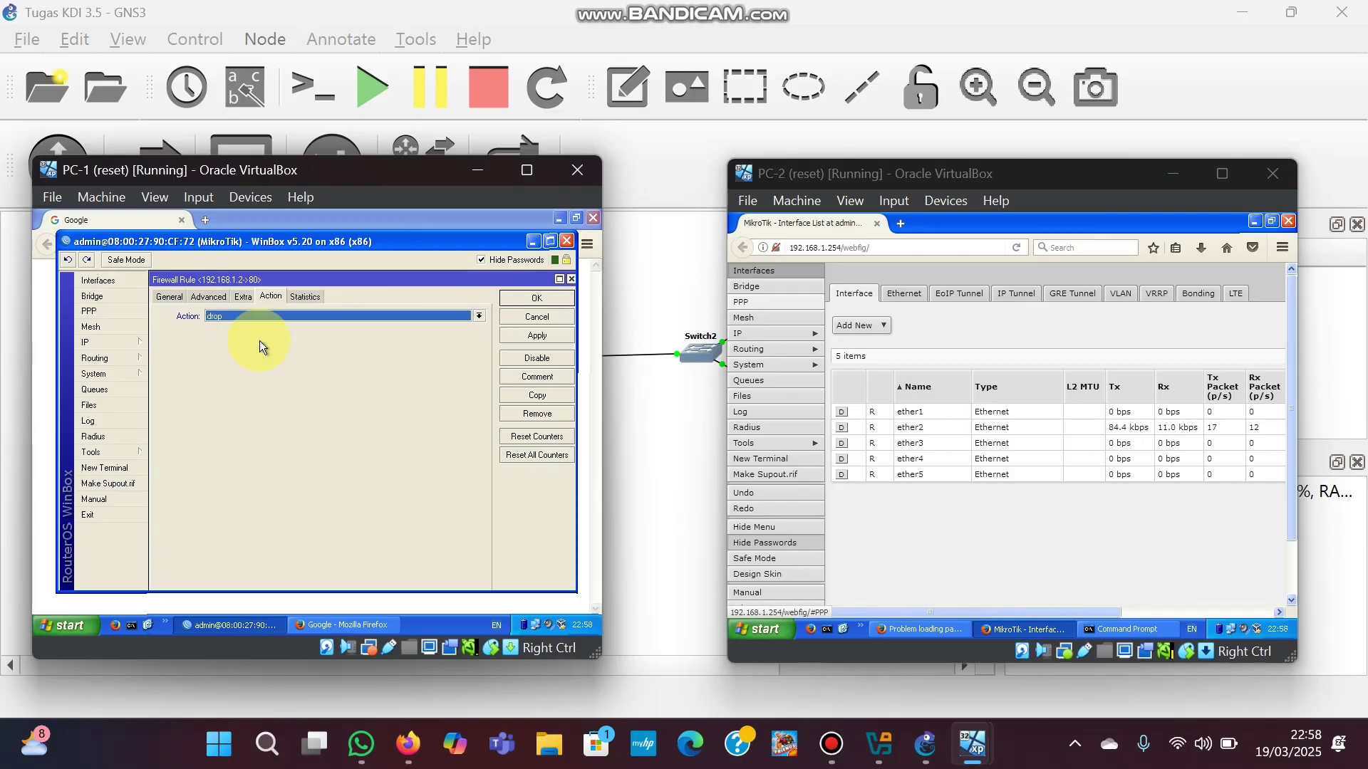
left_click(552, 330)
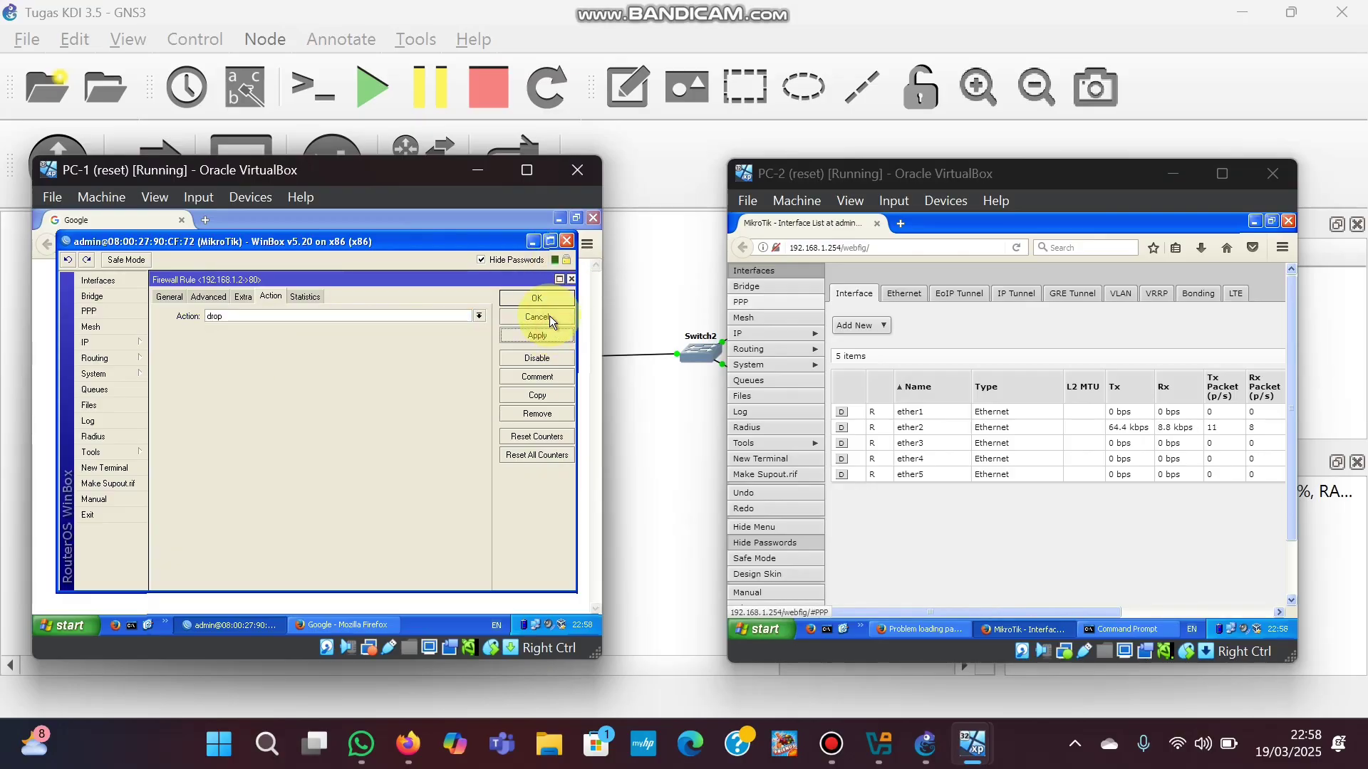
left_click(537, 300)
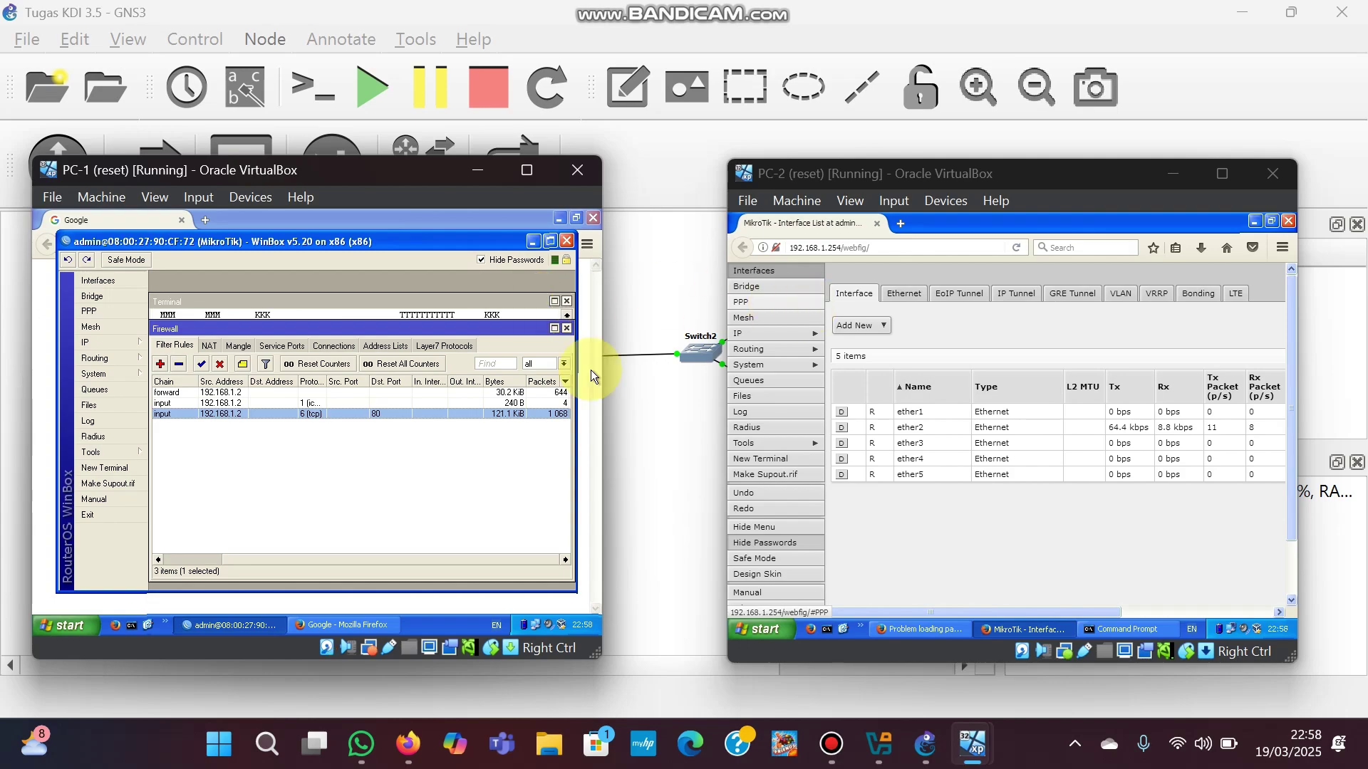
Retest the router's web page on PC-2, then clear PC-1's windows and reload Google in its Firefox
left_click(1016, 248)
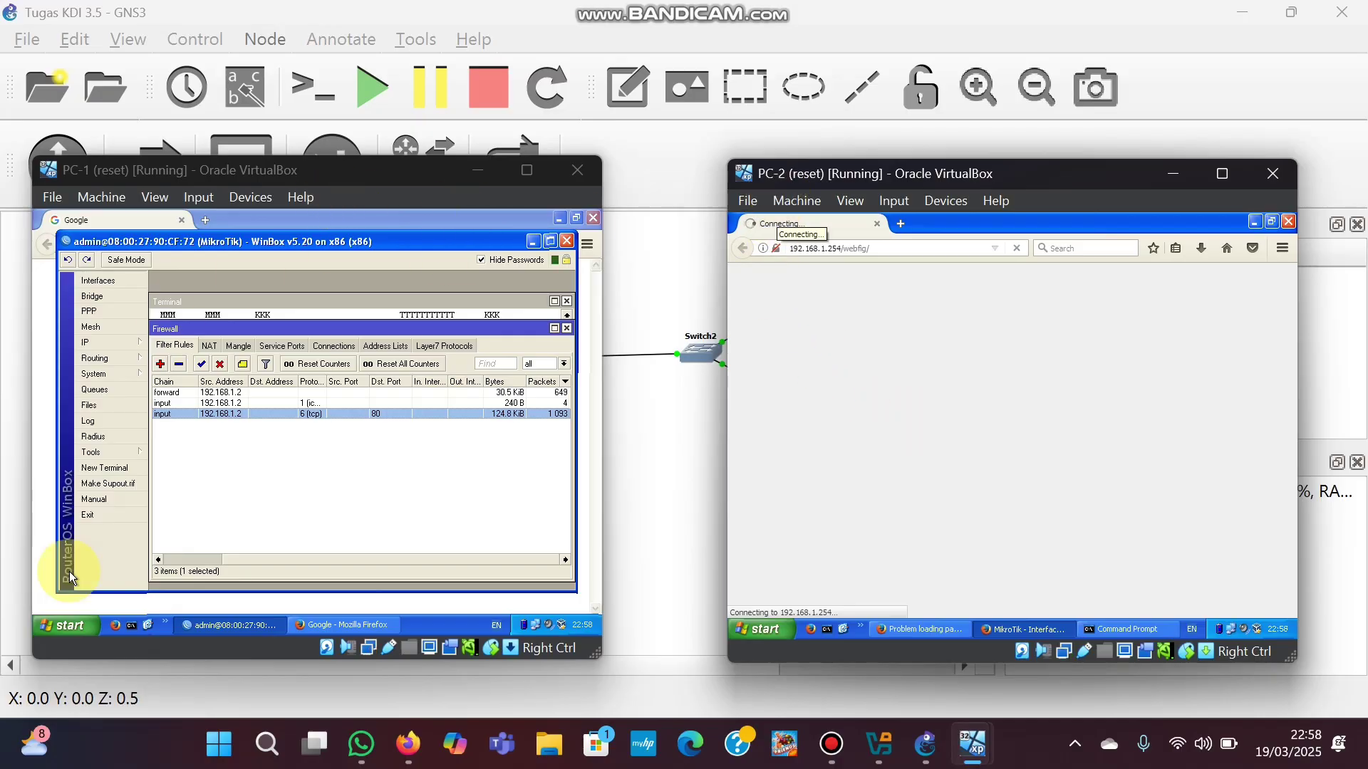
left_click(536, 239)
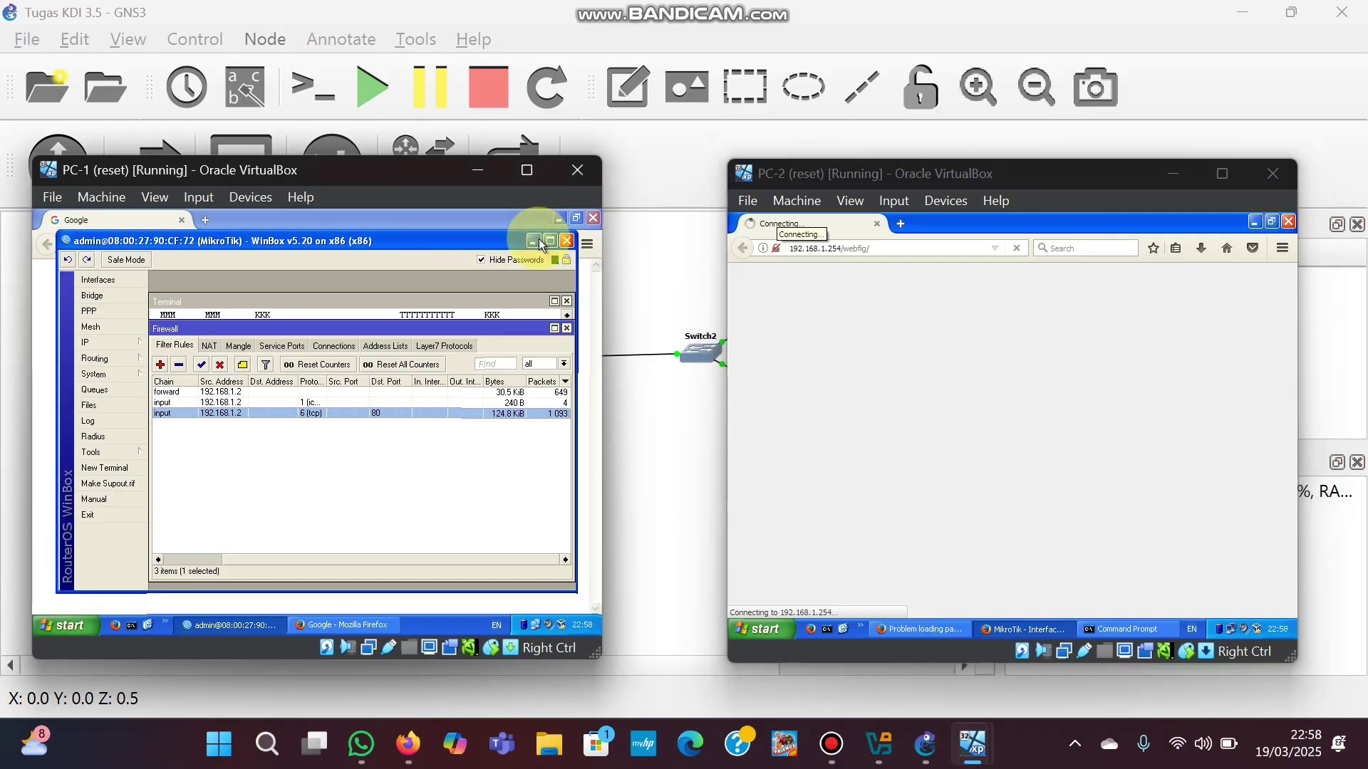
left_click(560, 220)
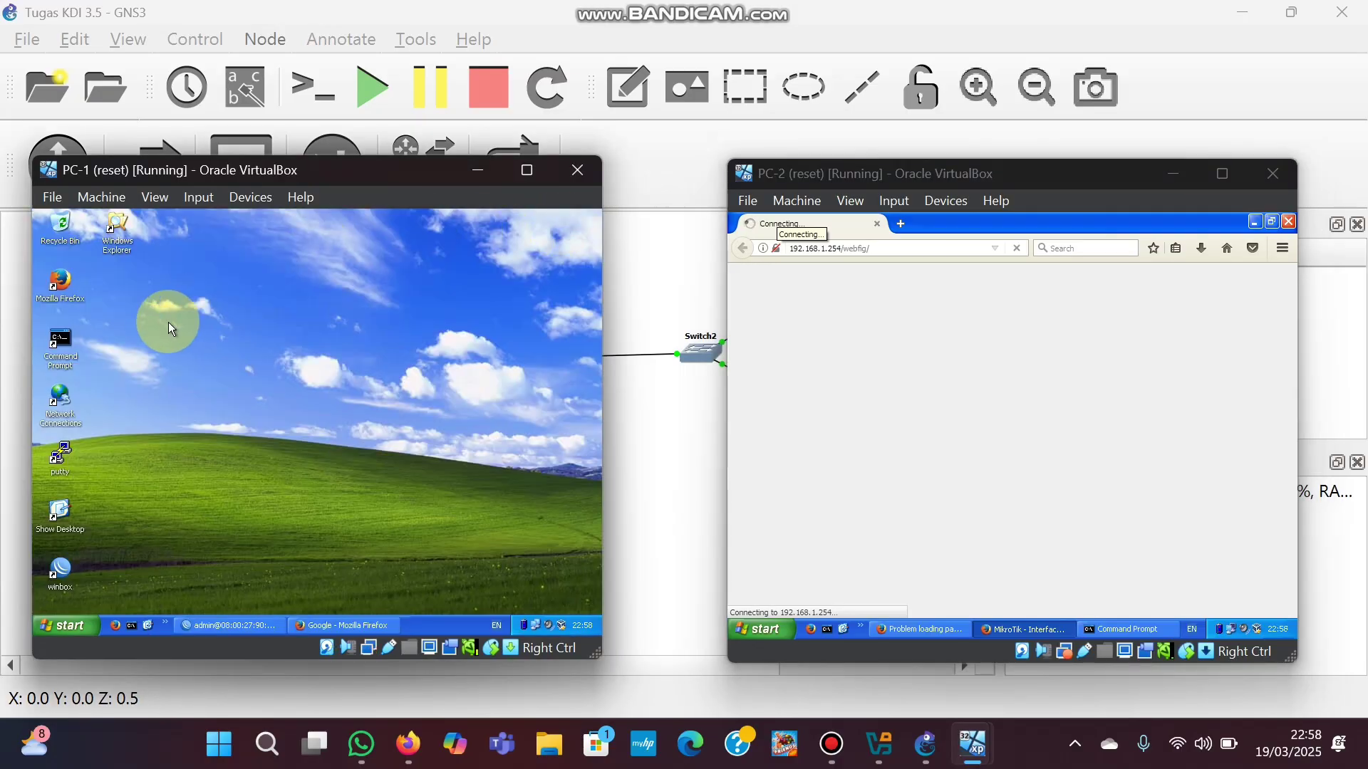
left_click(309, 618)
left_click(321, 244)
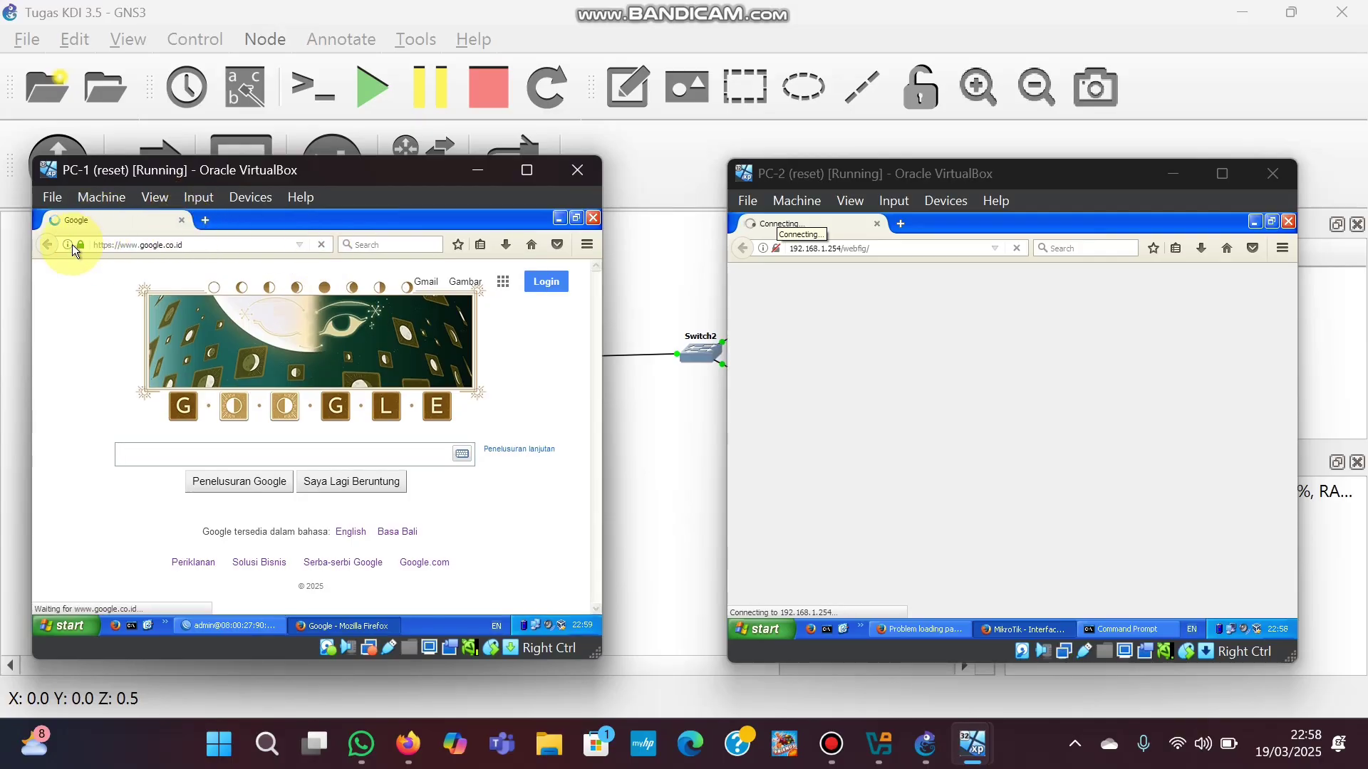
Test web access to the router from PC-1 by opening 192.168.1.254 in a new browser tab, then minimize Firefox
left_click(204, 220)
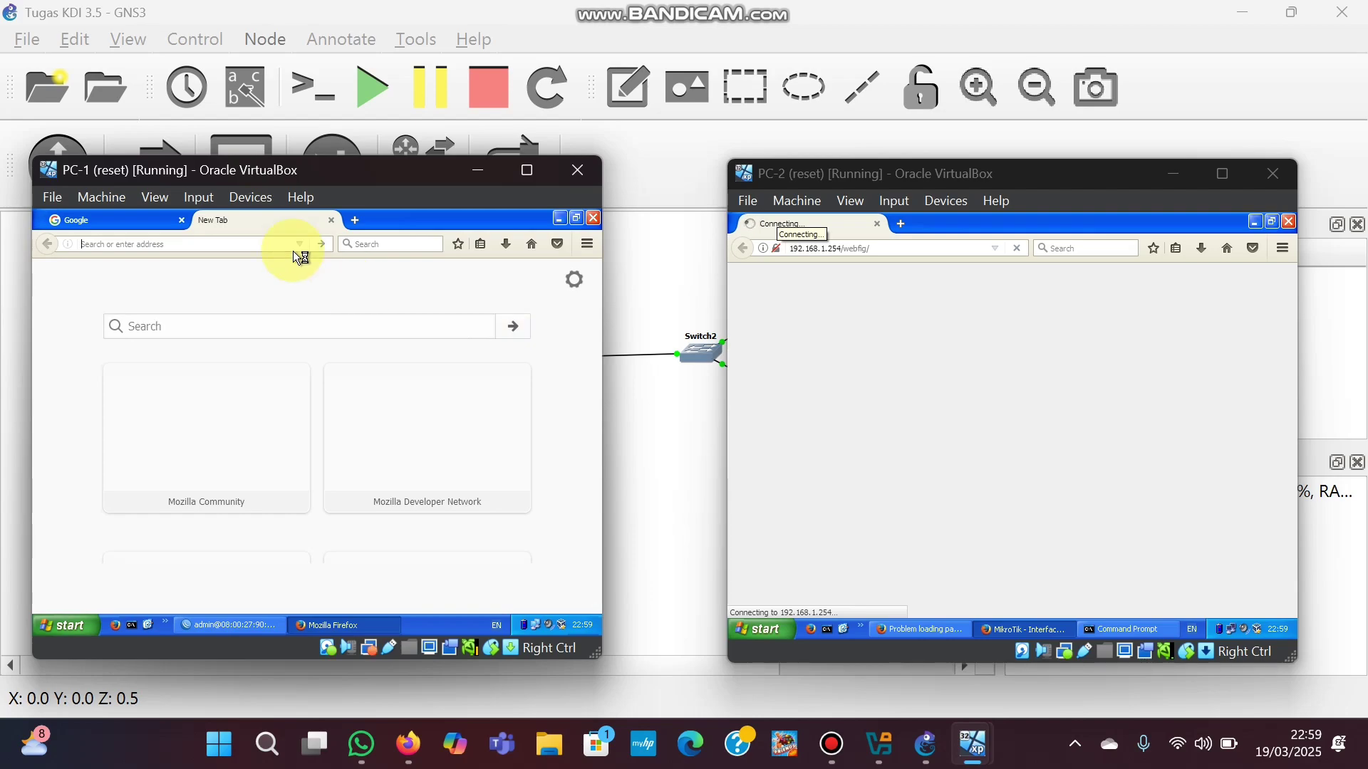
left_click(261, 245)
type("19")
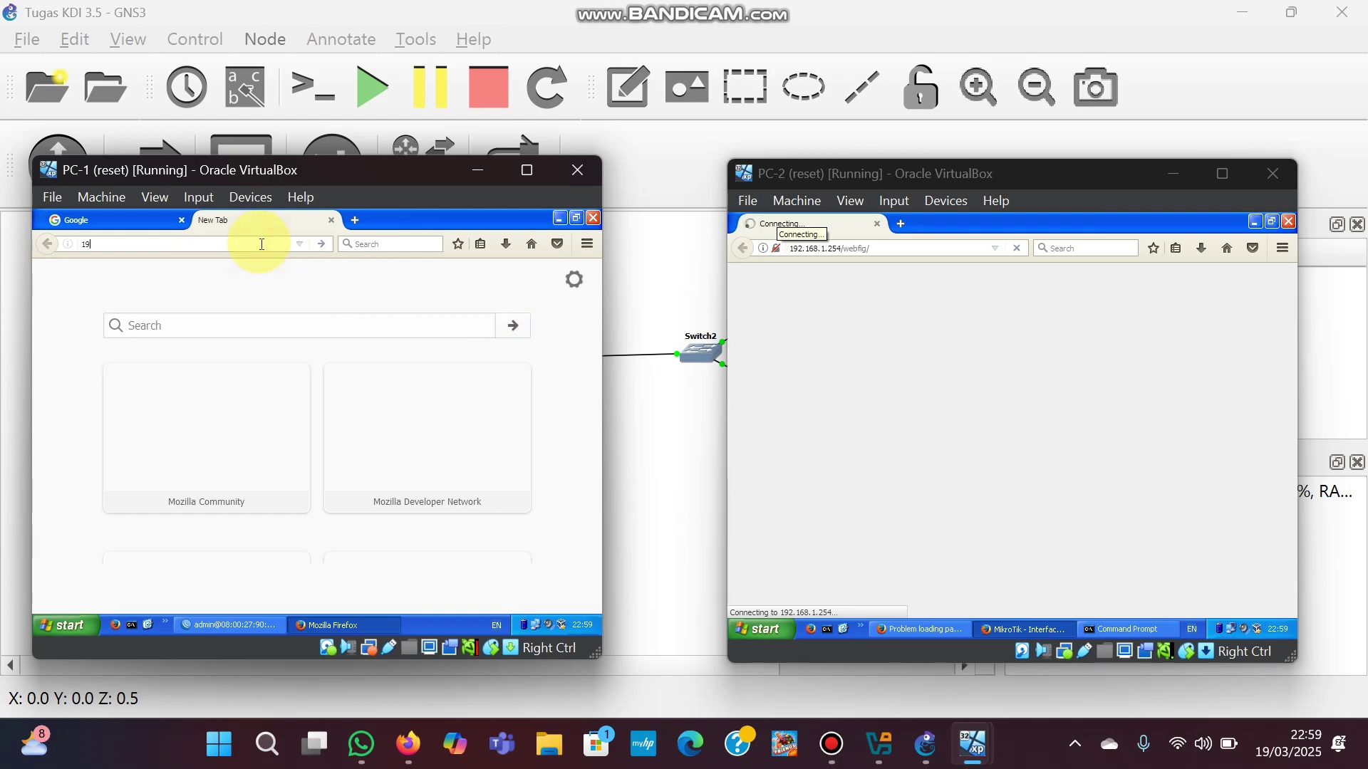
type("2.")
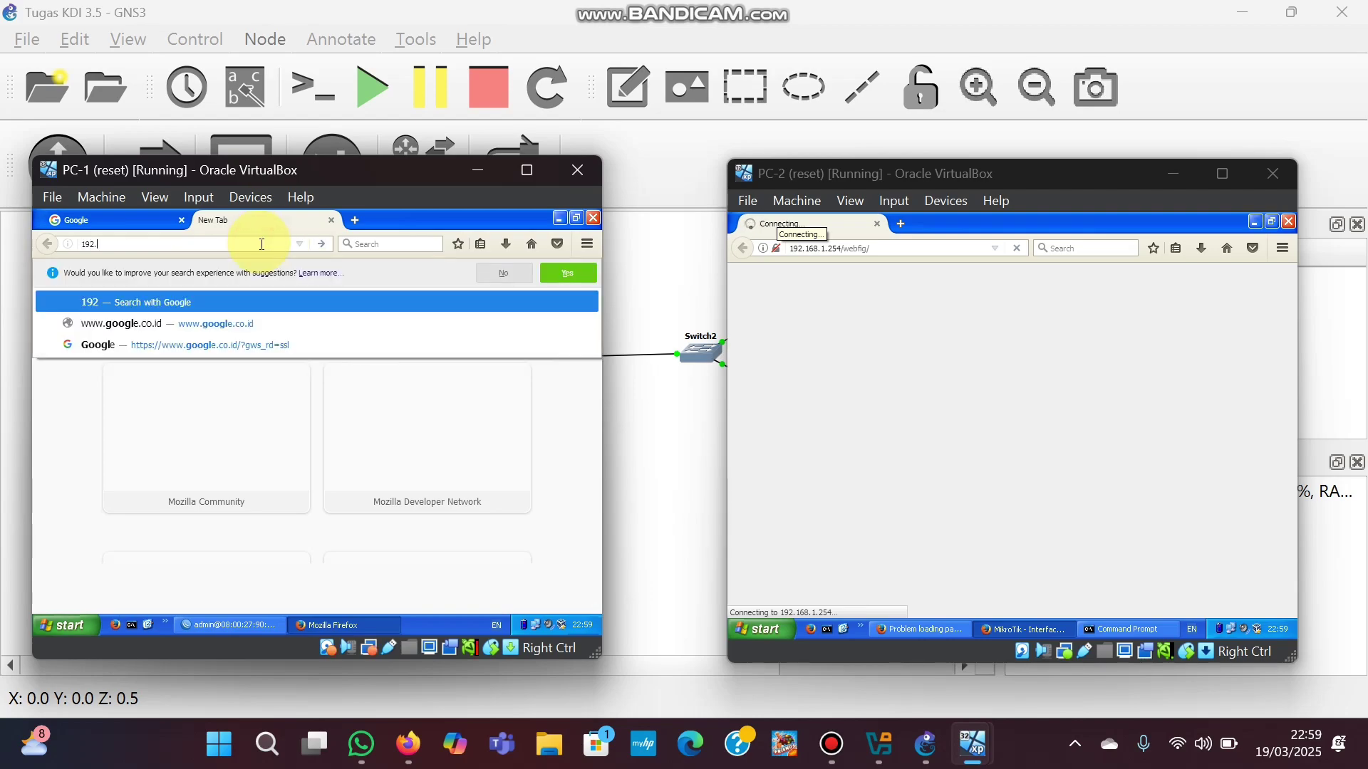
type("168.1.254")
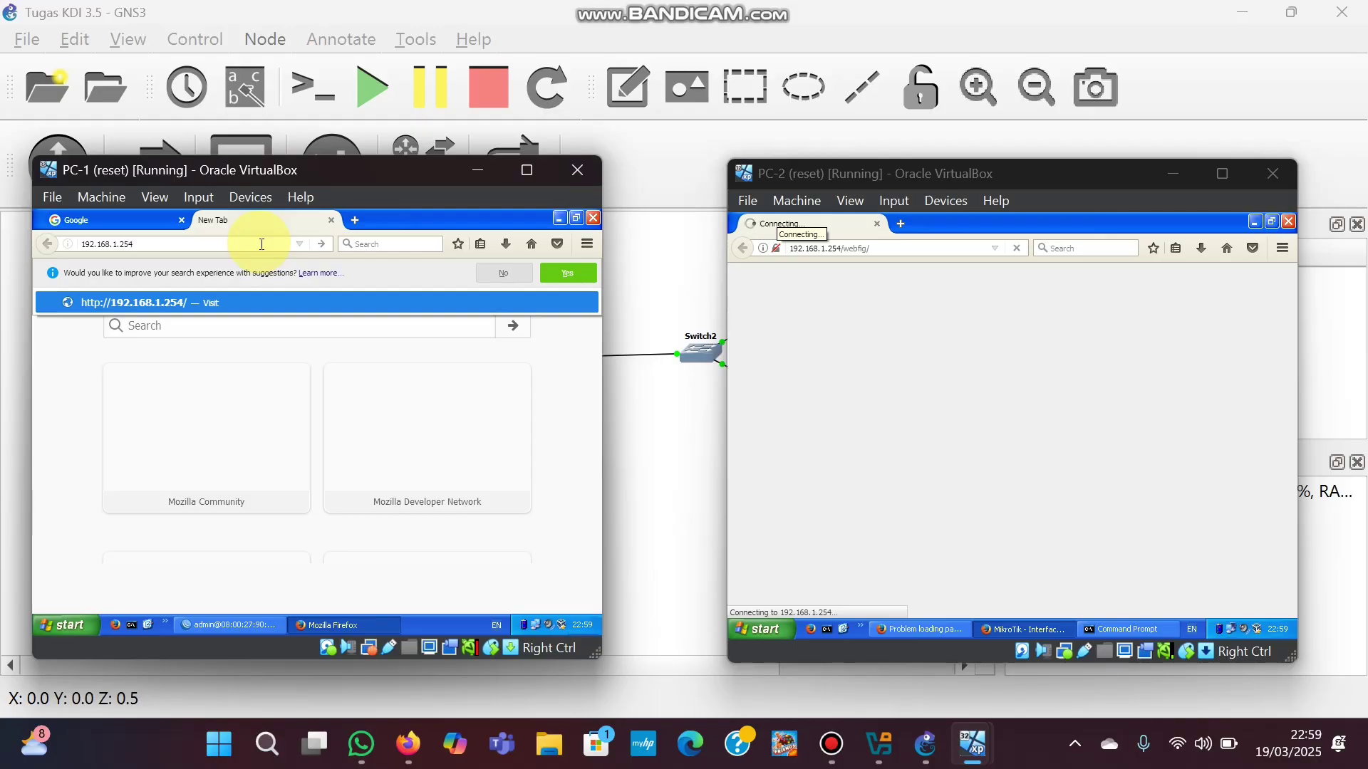
key("Return")
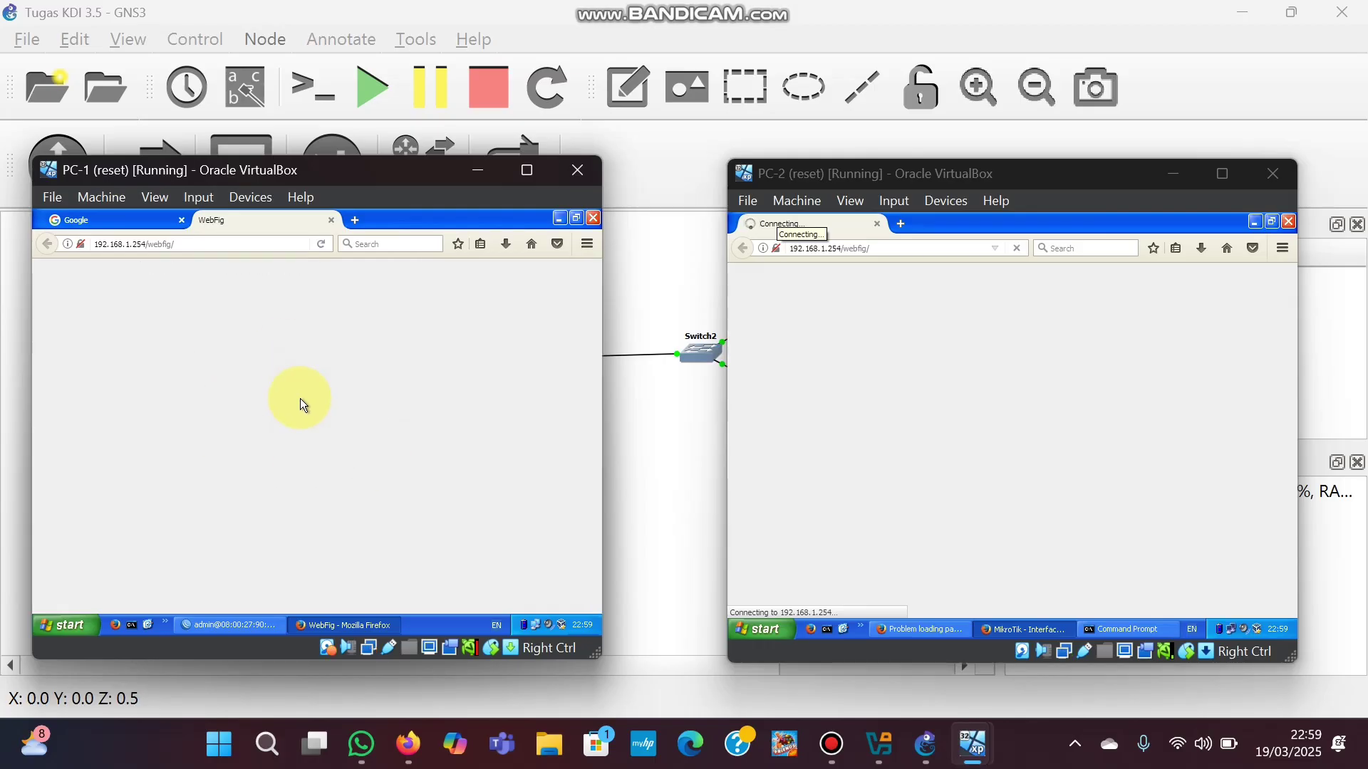
left_click(560, 218)
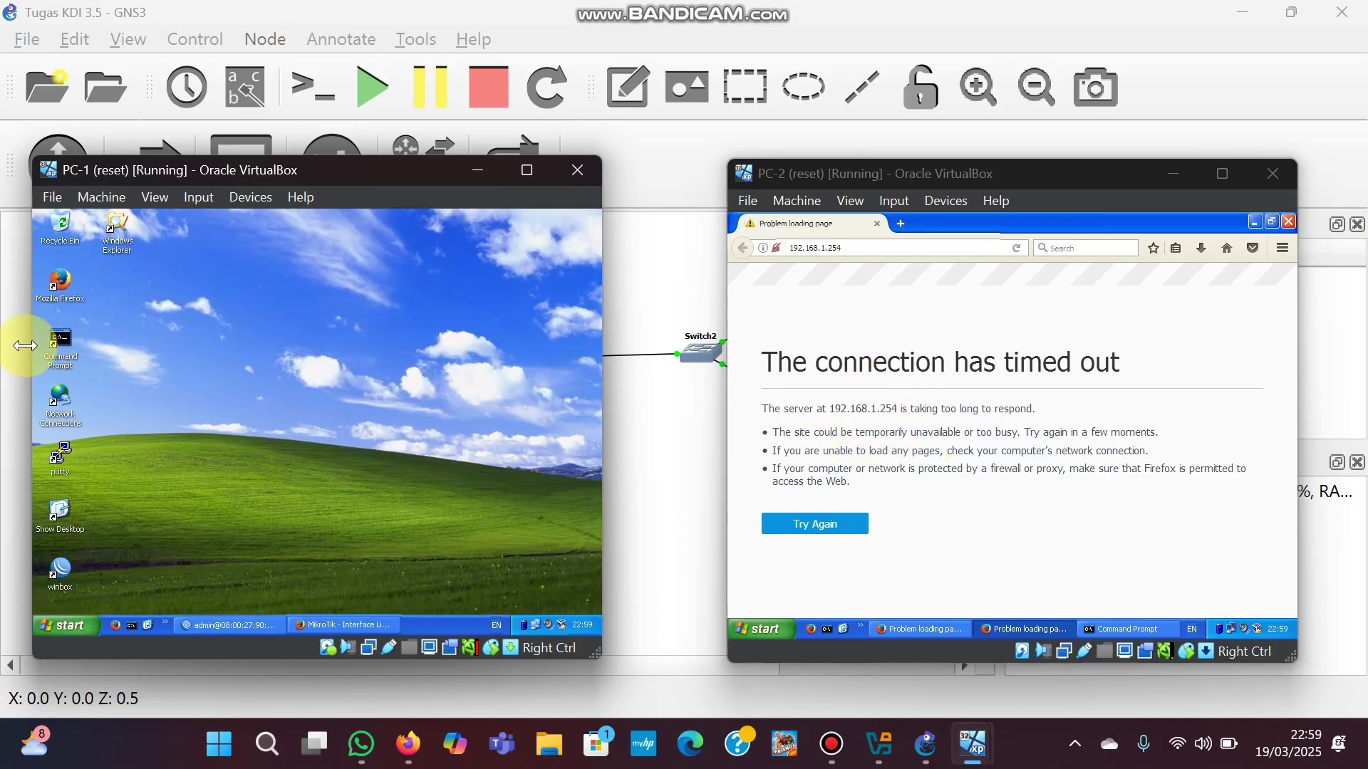
Ping 8.8.8.8 from a single Command Prompt window on PC-1, closing the extra one, and stop the ping
left_click(50, 347)
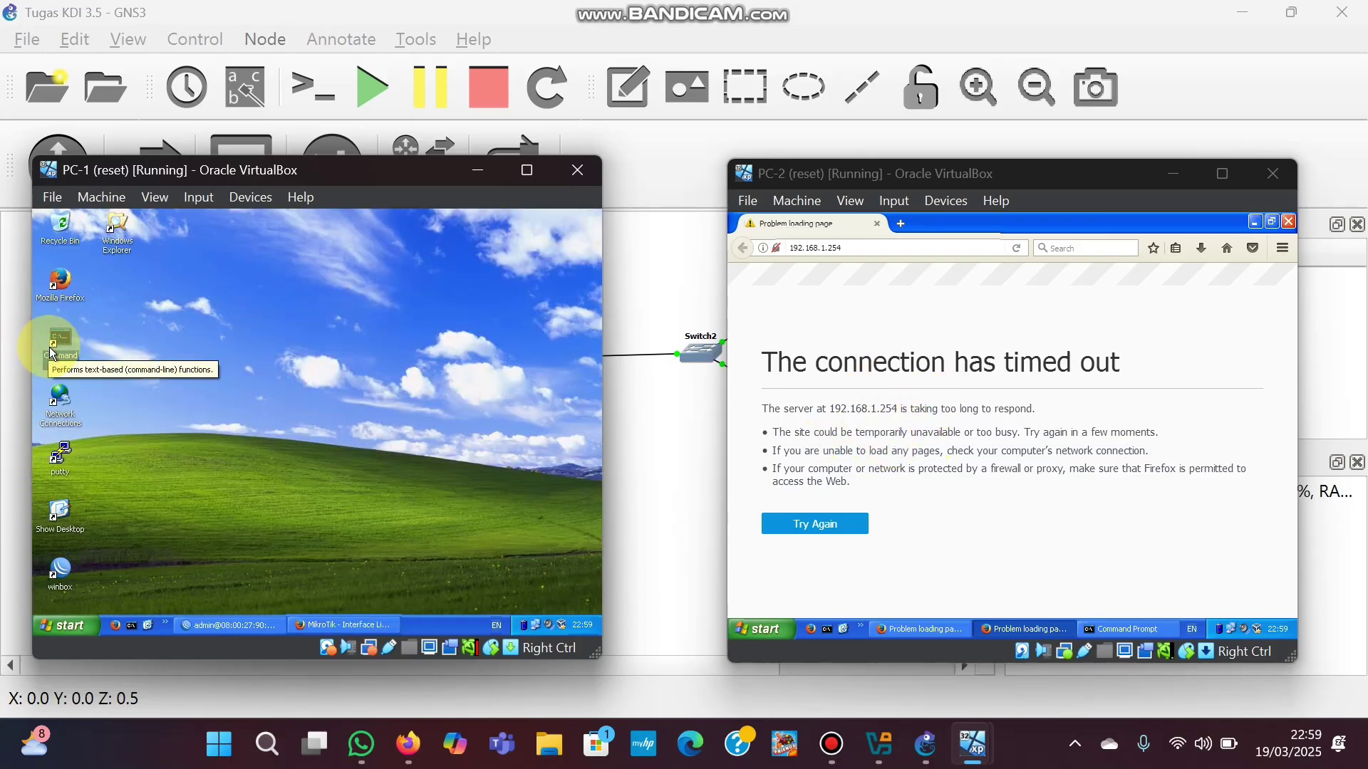
double_click(56, 348)
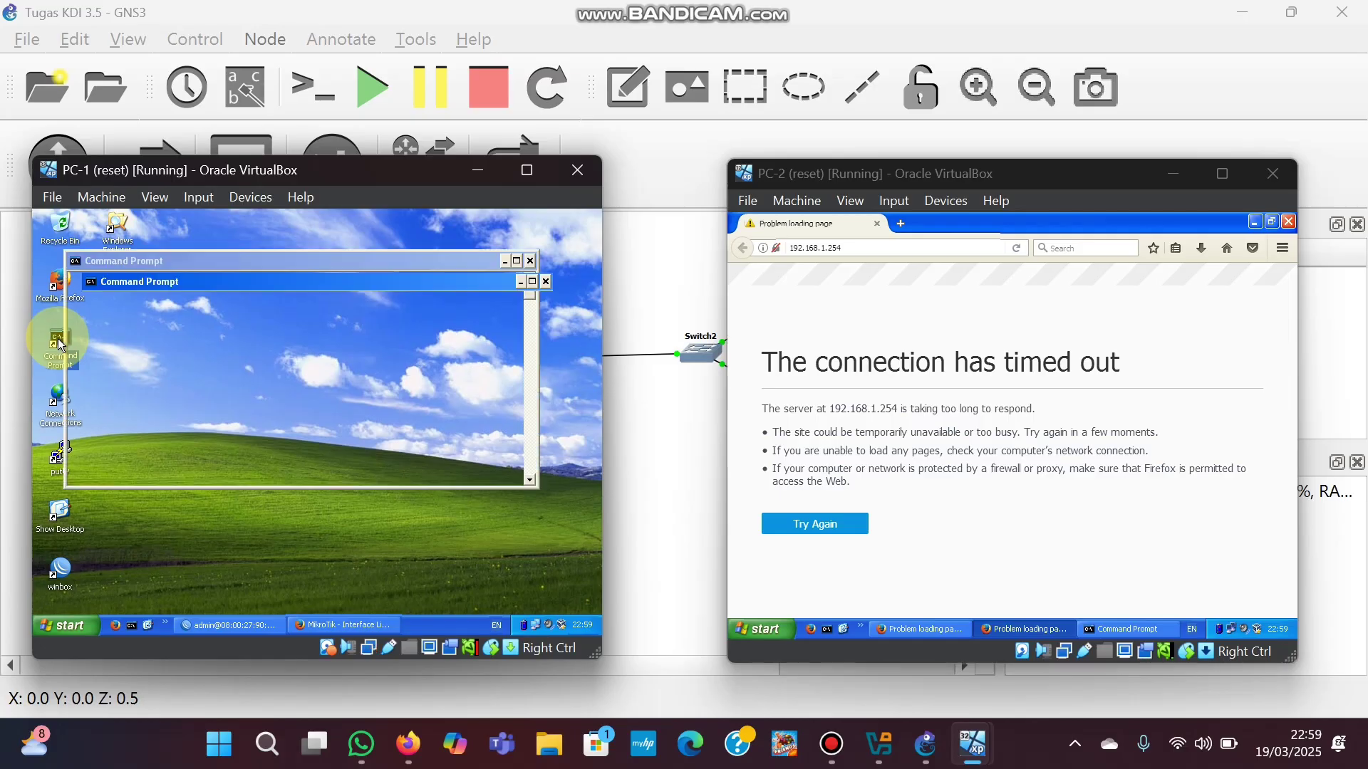
left_click(548, 277)
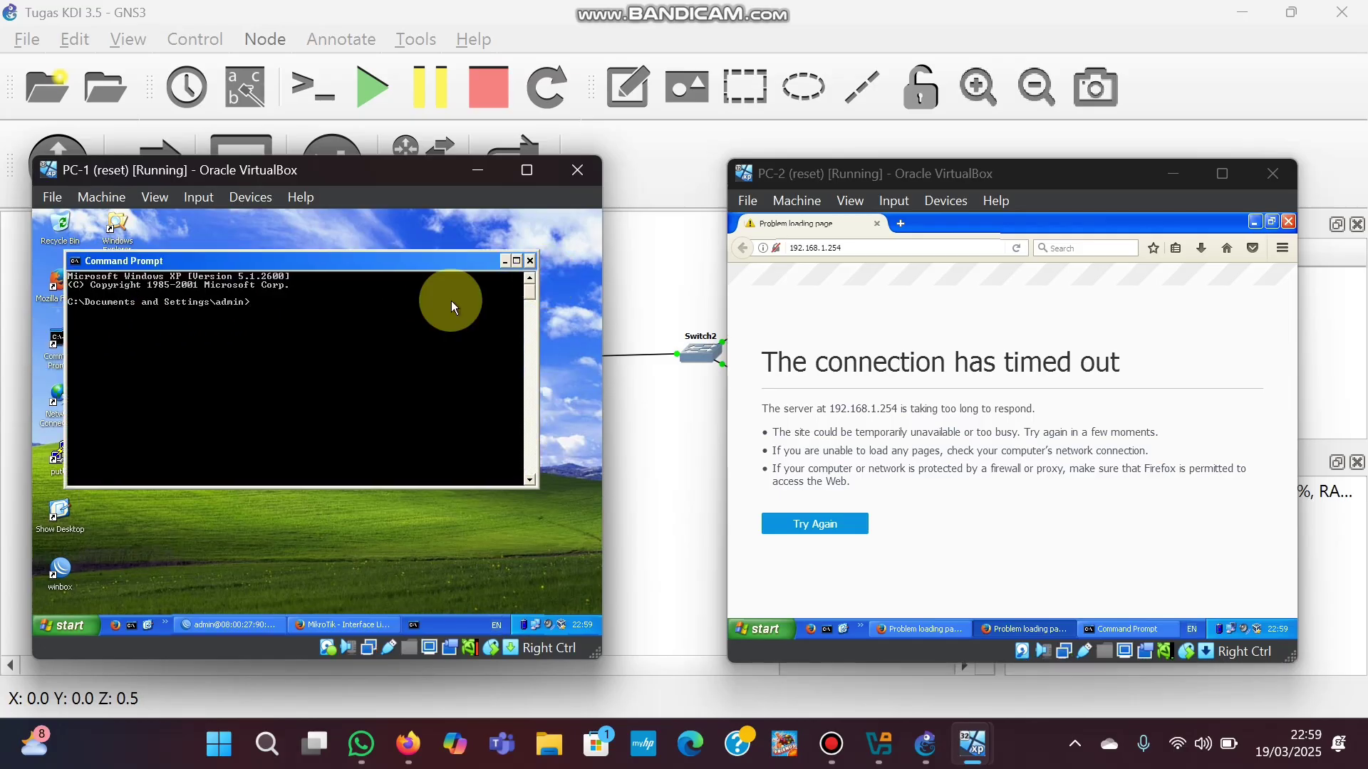
type("pin")
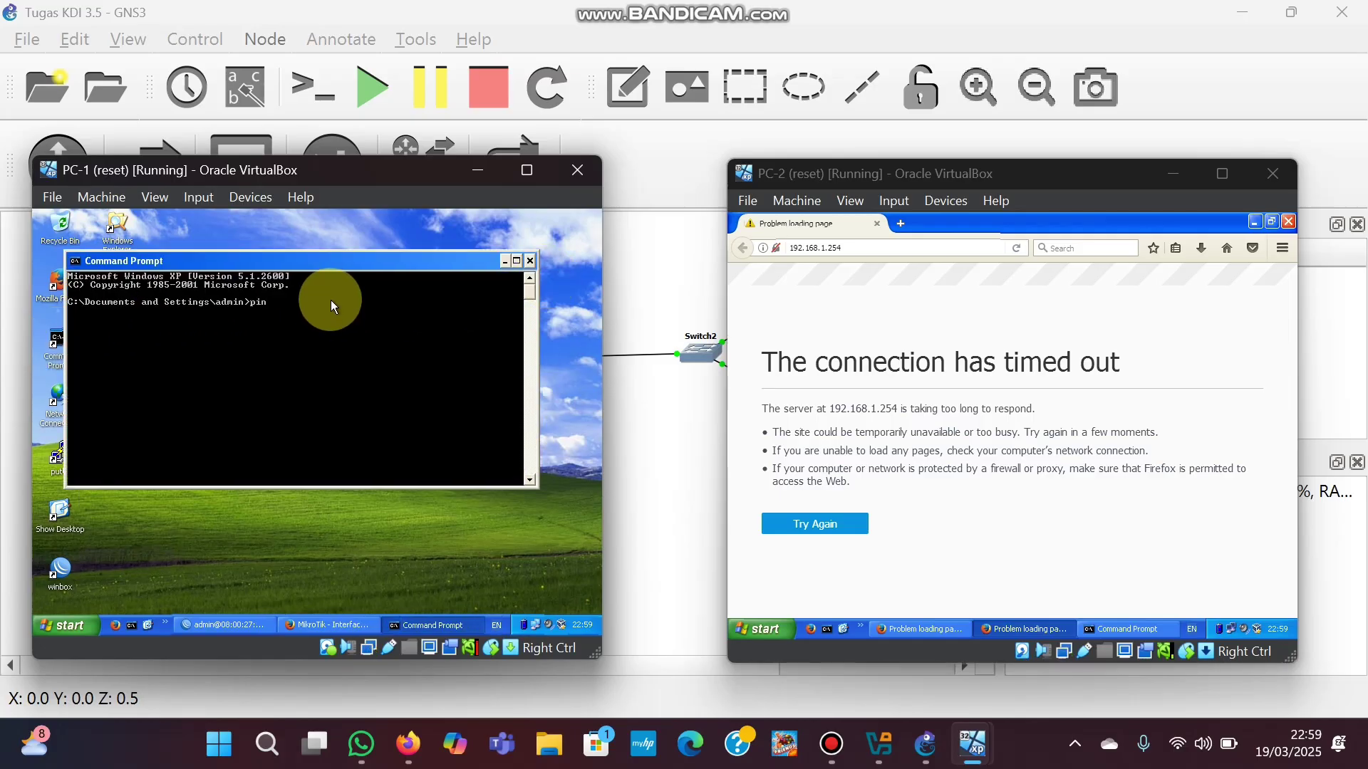
type("g 8.8.8.8")
key("Return")
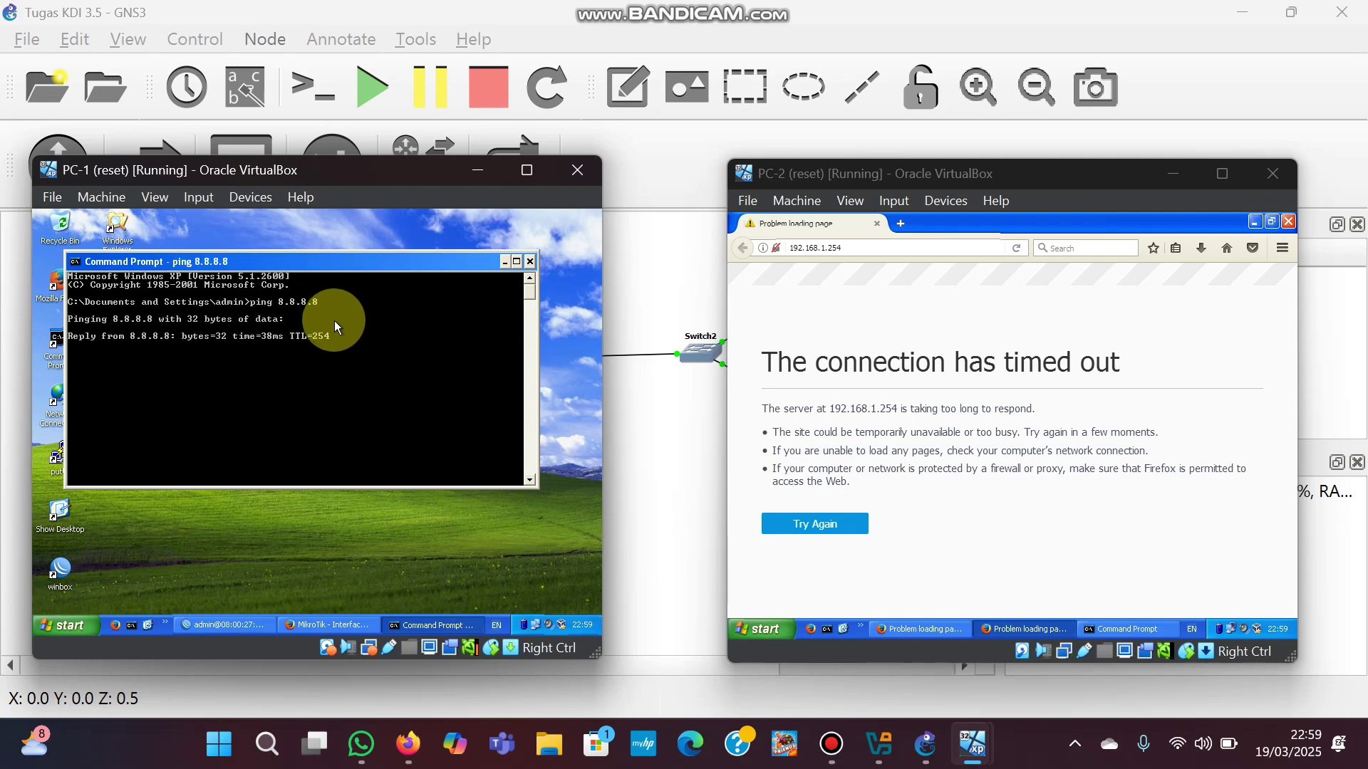
key("ctrl+c")
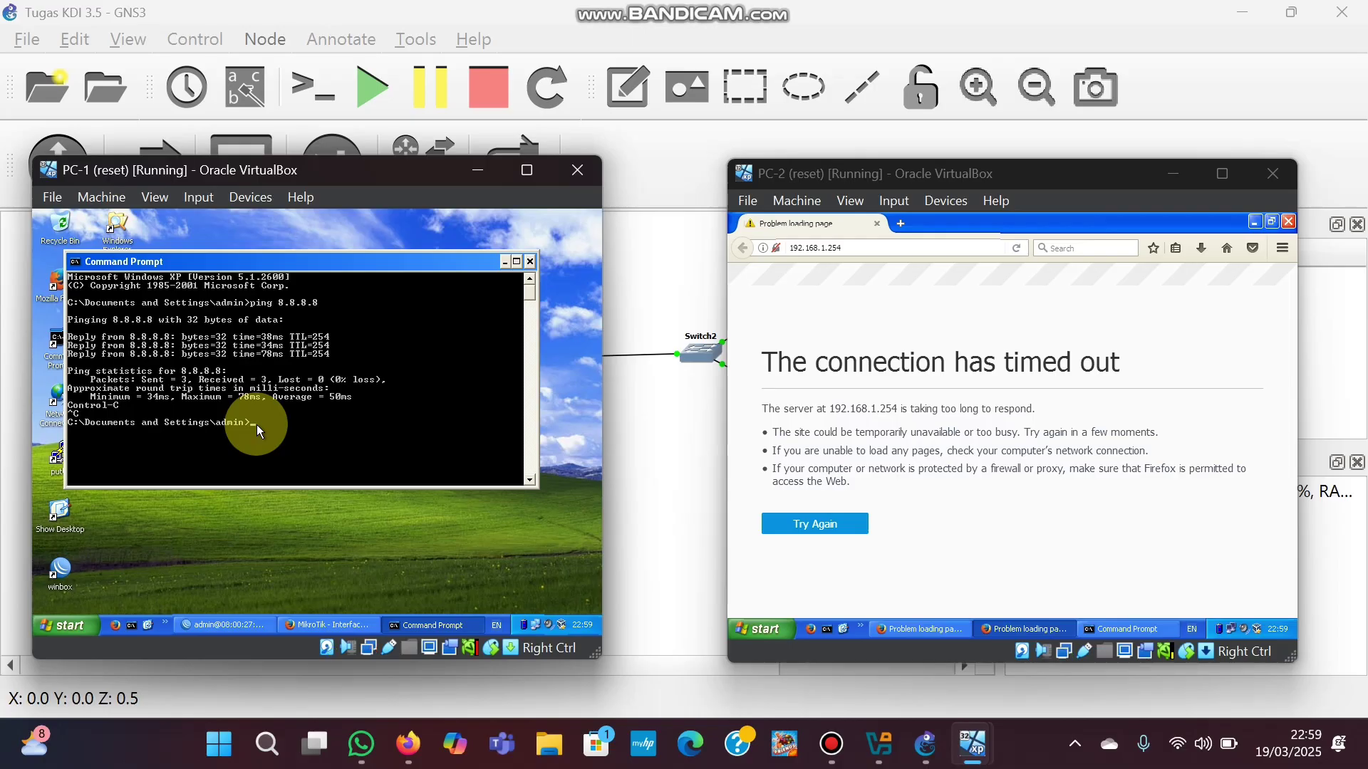
Ping the gateway 192.168.1.254 from PC-1's Command Prompt
type("ping 192.")
type("168.1.254")
key("Return")
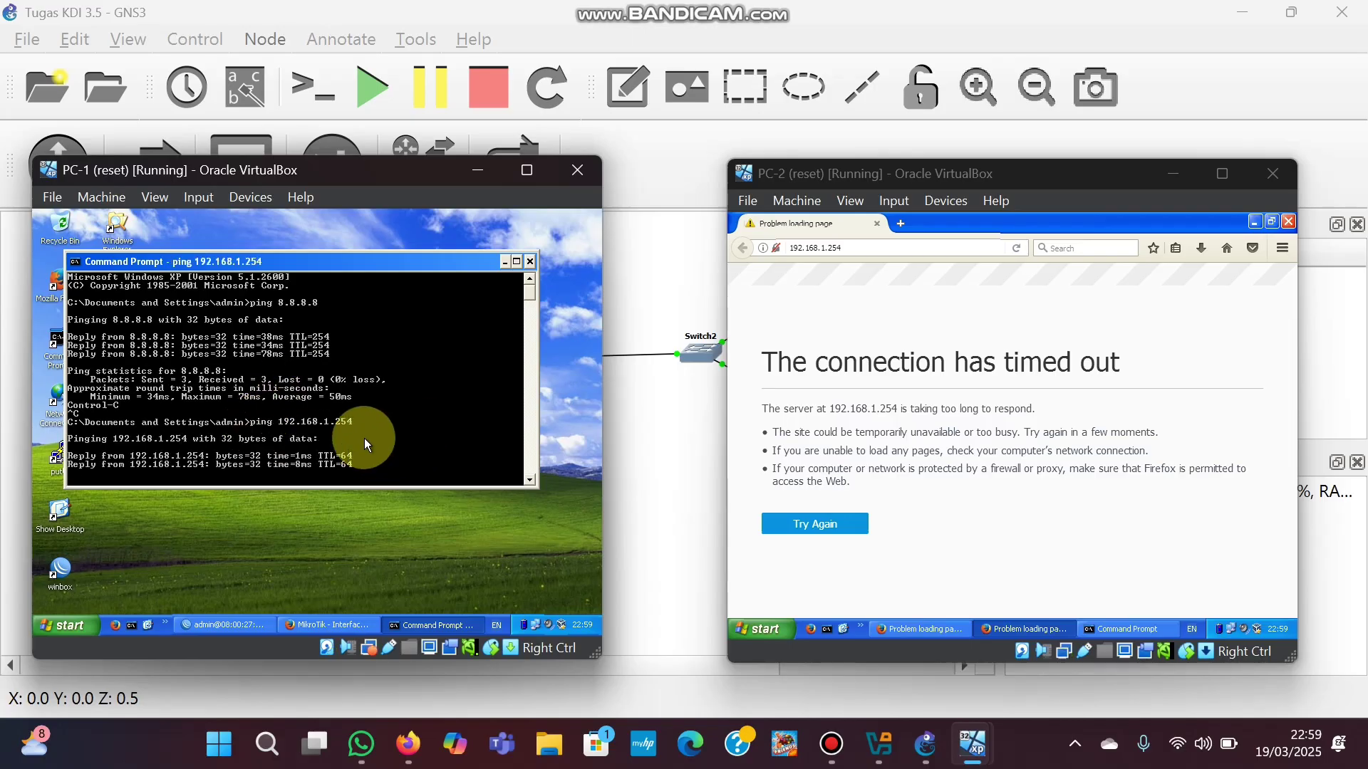